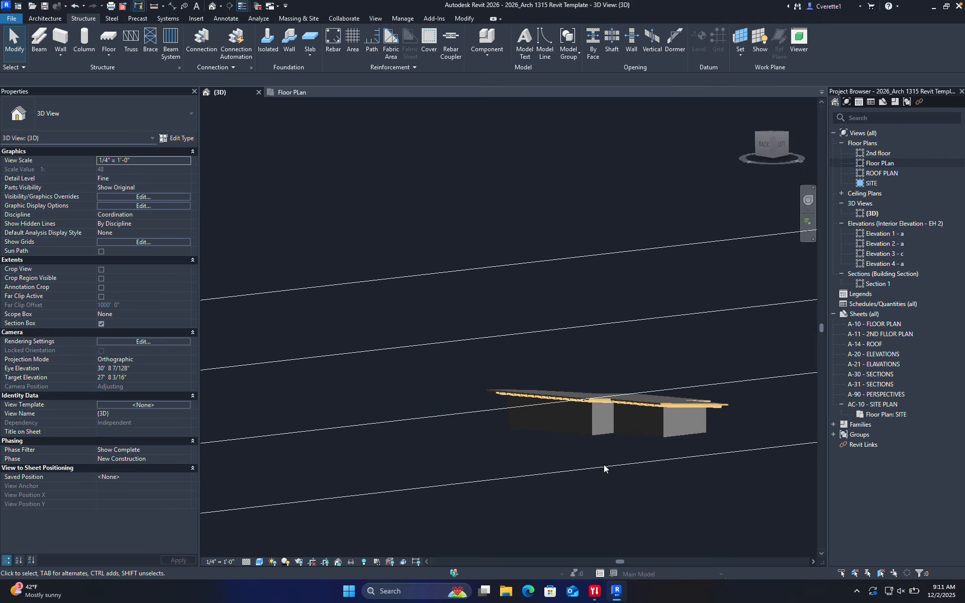
Extend the bottom of the 3D view's section box down below the building and the surrounding terrain
{"action": "left_click", "coordinate": [603, 467]}
{"action": "left_click_drag", "start_coordinate": [500, 560], "coordinate": [506, 543]}
{"action": "middle_click_drag", "start_coordinate": [526, 516], "coordinate": [450, 331]}
{"action": "scroll", "coordinate": [436, 356], "scroll_direction": "down", "scroll_amount": 2}
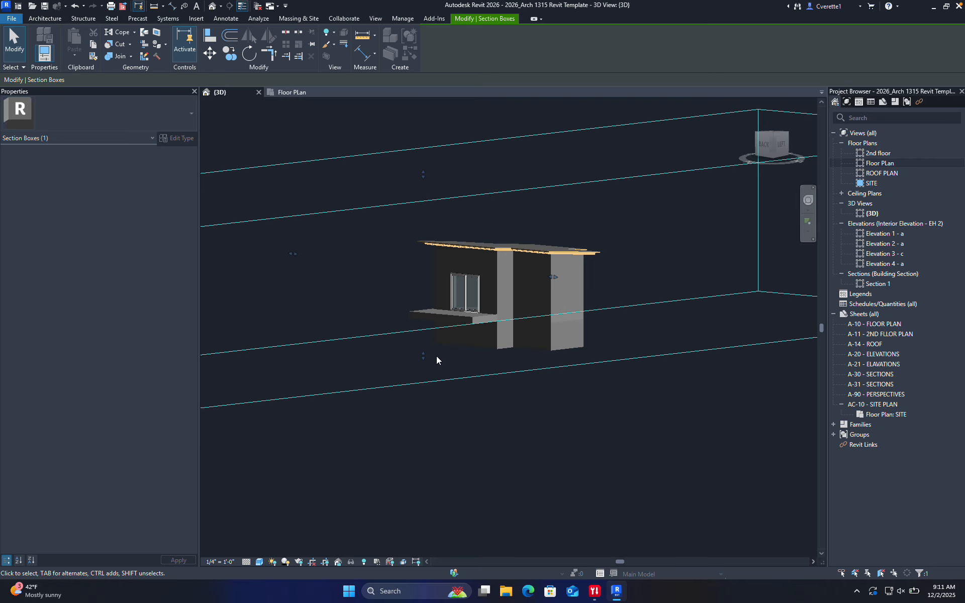
{"action": "left_click_drag", "start_coordinate": [423, 355], "coordinate": [422, 483]}
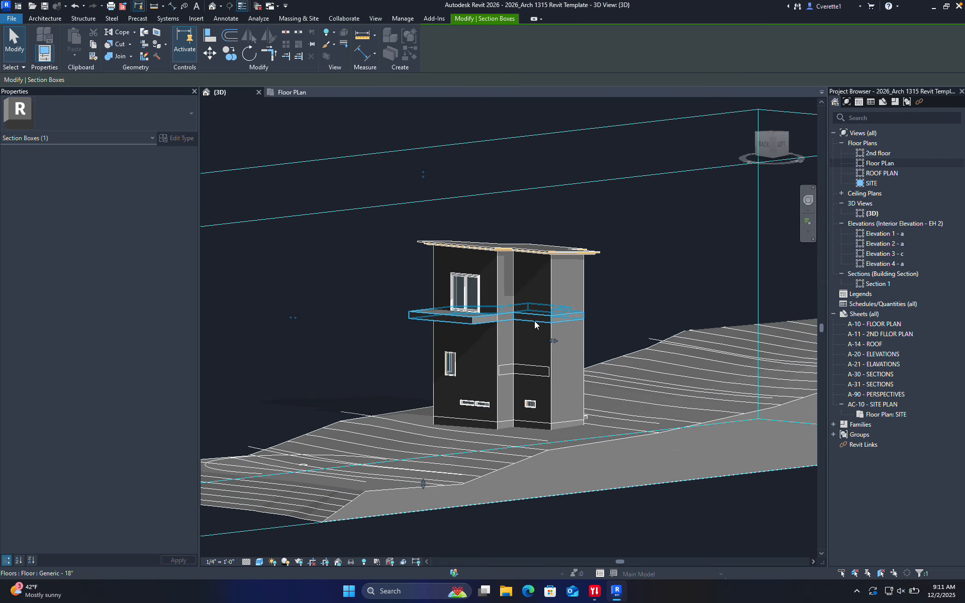
Copy the EH - Standing Seam roof 3" straight up in the left side view
{"action": "scroll", "coordinate": [535, 321], "scroll_direction": "up", "scroll_amount": 5}
{"action": "middle_click_drag", "start_coordinate": [556, 300], "coordinate": [503, 418], "text": "shift"}
{"action": "scroll", "coordinate": [525, 309], "scroll_direction": "down", "scroll_amount": 5}
{"action": "middle_click_drag", "start_coordinate": [509, 340], "coordinate": [417, 507]}
{"action": "middle_click_drag", "start_coordinate": [427, 470], "coordinate": [470, 414], "text": "shift"}
{"action": "scroll", "coordinate": [382, 315], "scroll_direction": "up", "scroll_amount": 1}
{"action": "scroll", "coordinate": [382, 315], "scroll_direction": "up", "scroll_amount": 2}
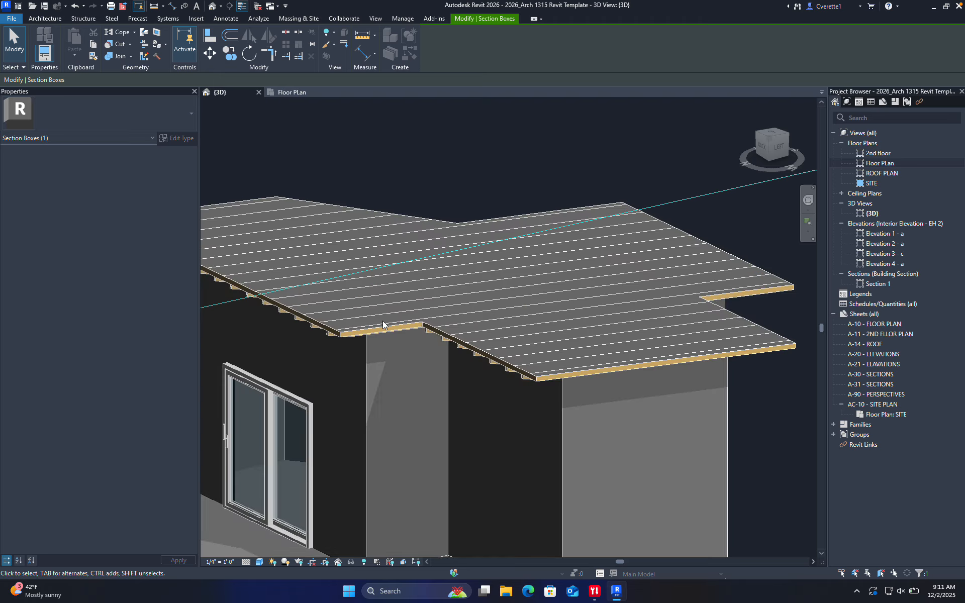
{"action": "left_click", "coordinate": [382, 285]}
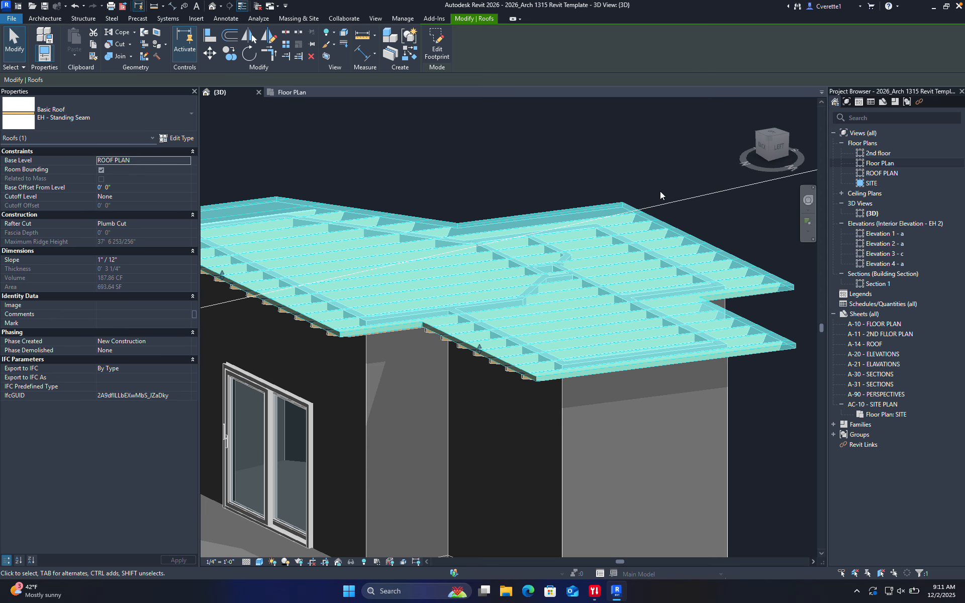
{"action": "left_click", "coordinate": [780, 143]}
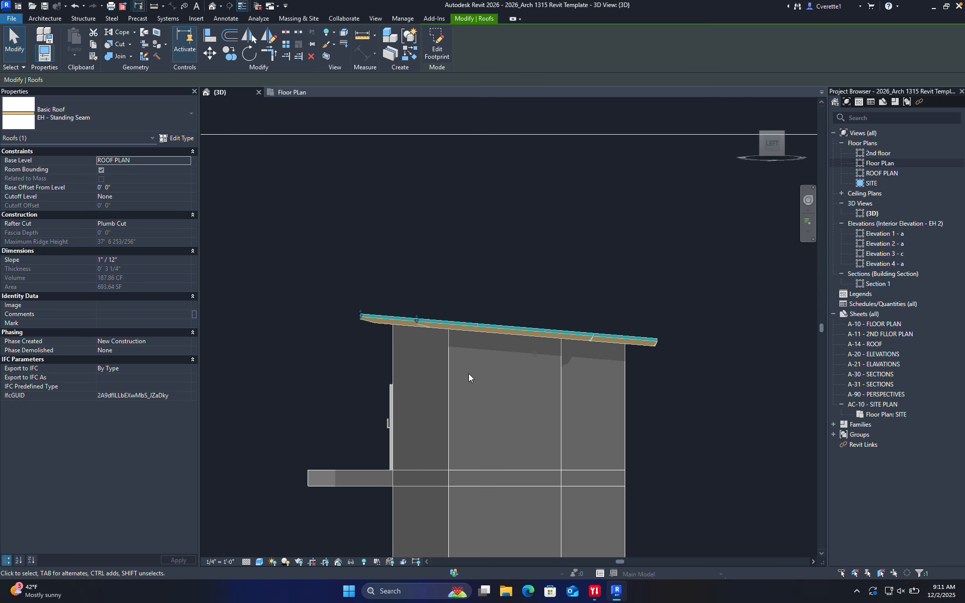
{"action": "scroll", "coordinate": [462, 306], "scroll_direction": "up", "scroll_amount": 5}
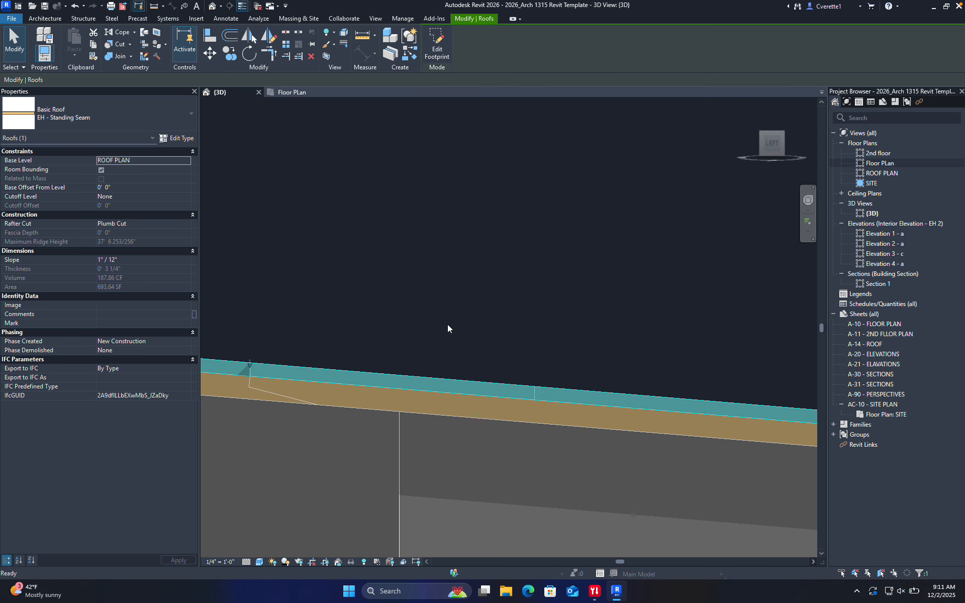
{"action": "key", "text": "c"}
{"action": "key", "text": "o"}
{"action": "left_click", "coordinate": [446, 330]}
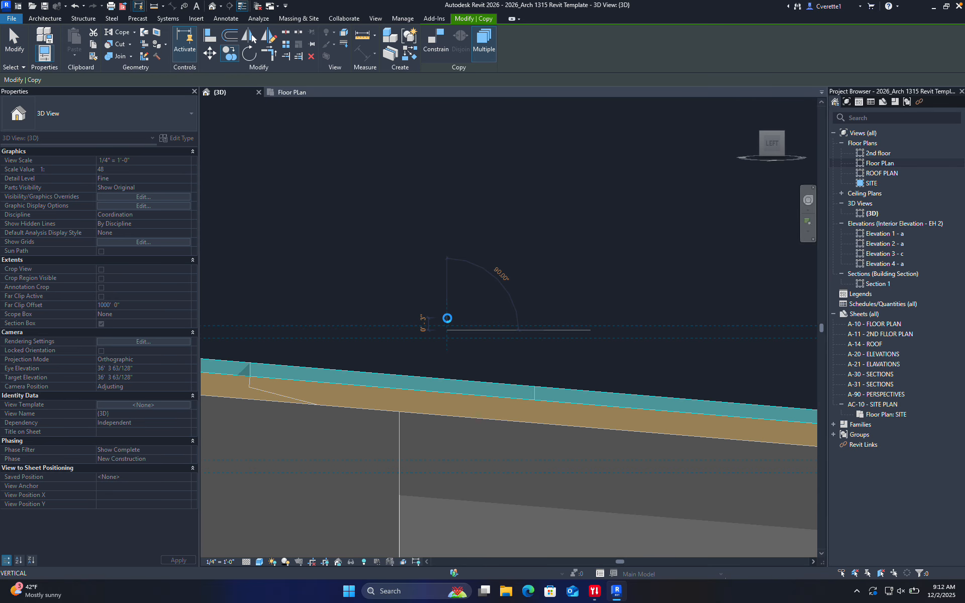
{"action": "left_click", "coordinate": [448, 318]}
{"action": "key", "text": "Escape"}
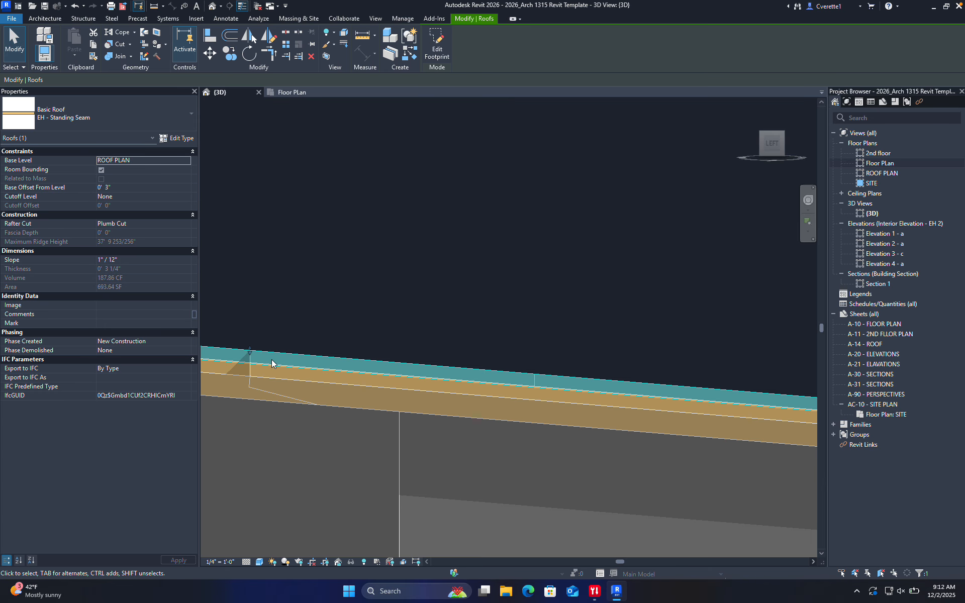
Change the copied roof's type to Sloped Glazing
{"action": "left_click", "coordinate": [111, 110]}
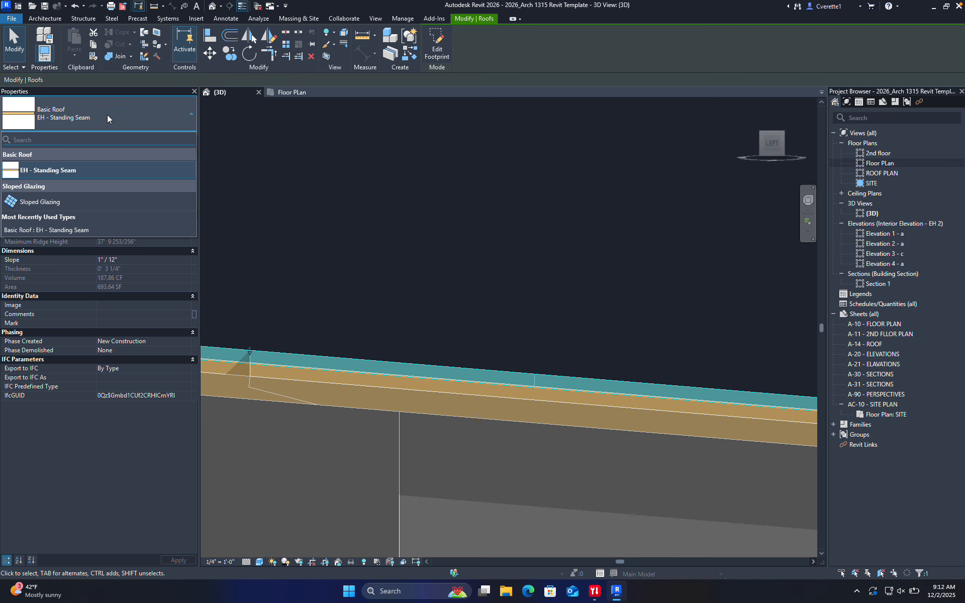
{"action": "left_click", "coordinate": [64, 203]}
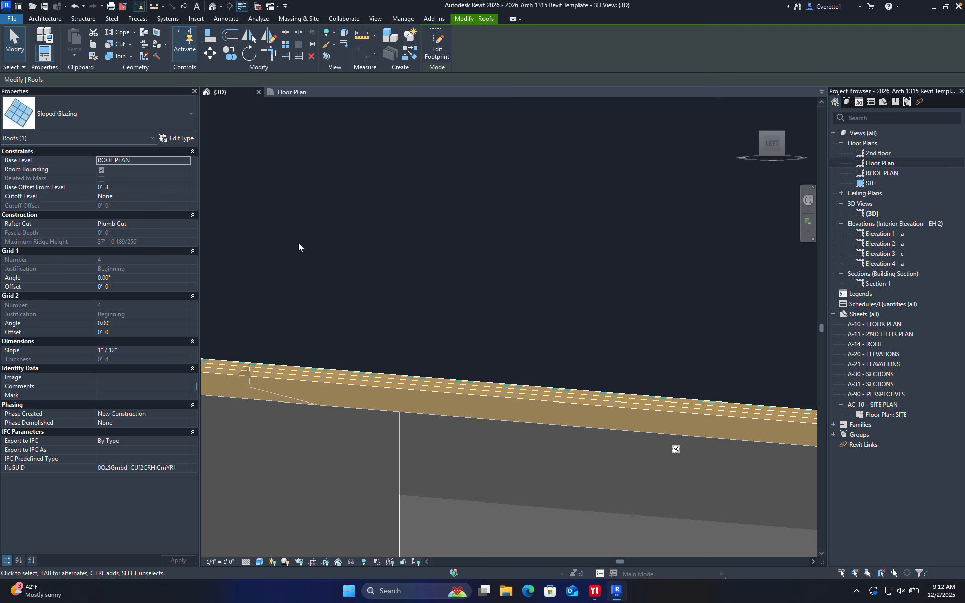
{"action": "left_click", "coordinate": [303, 260]}
Nudge the sloped glazing roof up above the standing seam roof to a base offset of 5 1/2"
{"action": "middle_click_drag", "start_coordinate": [305, 261], "coordinate": [422, 361], "text": "shift"}
{"action": "left_click", "coordinate": [439, 400]}
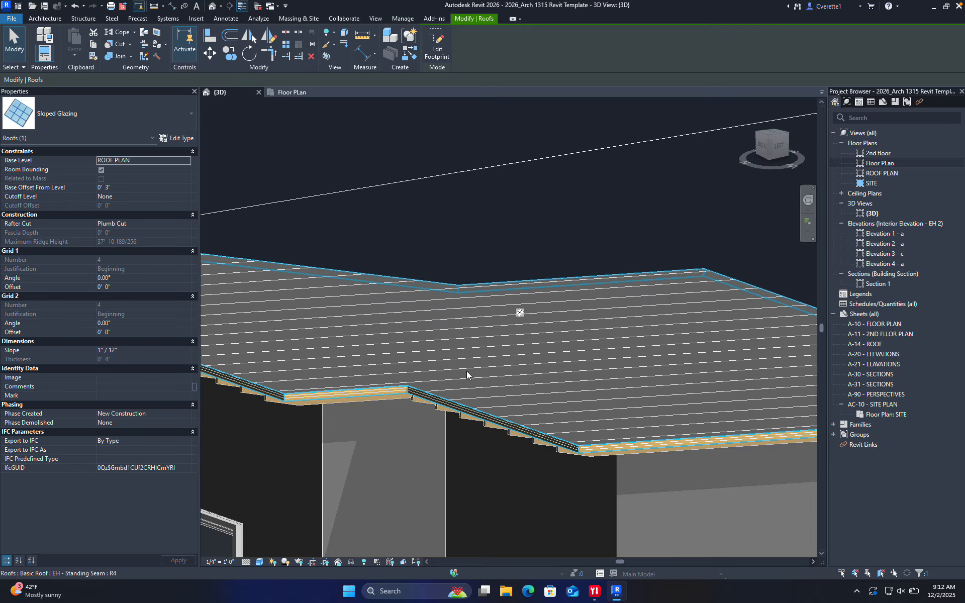
{"action": "middle_click_drag", "start_coordinate": [575, 235], "coordinate": [538, 273], "text": "shift"}
{"action": "left_click", "coordinate": [773, 147]}
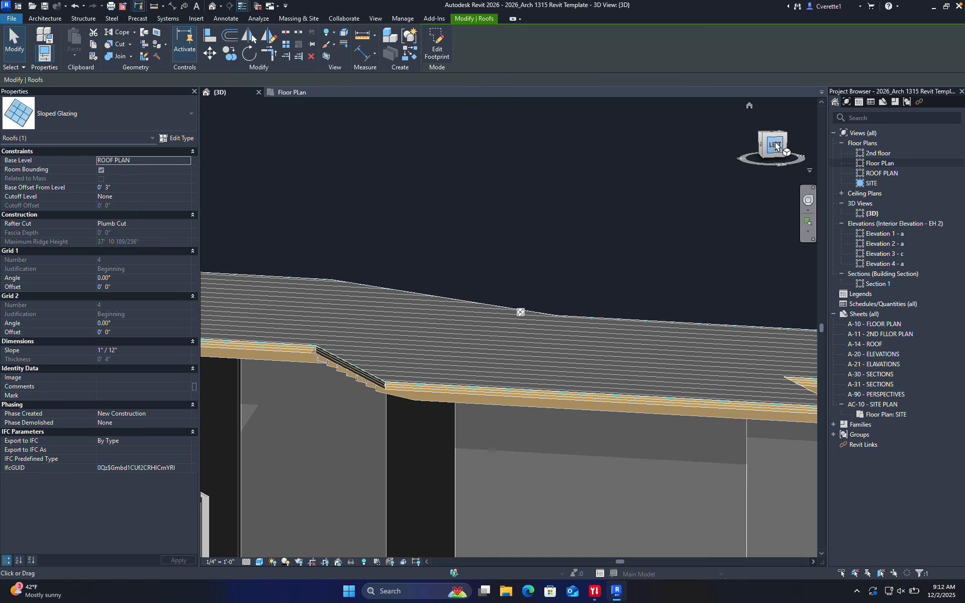
{"action": "scroll", "coordinate": [550, 312], "scroll_direction": "up", "scroll_amount": 2}
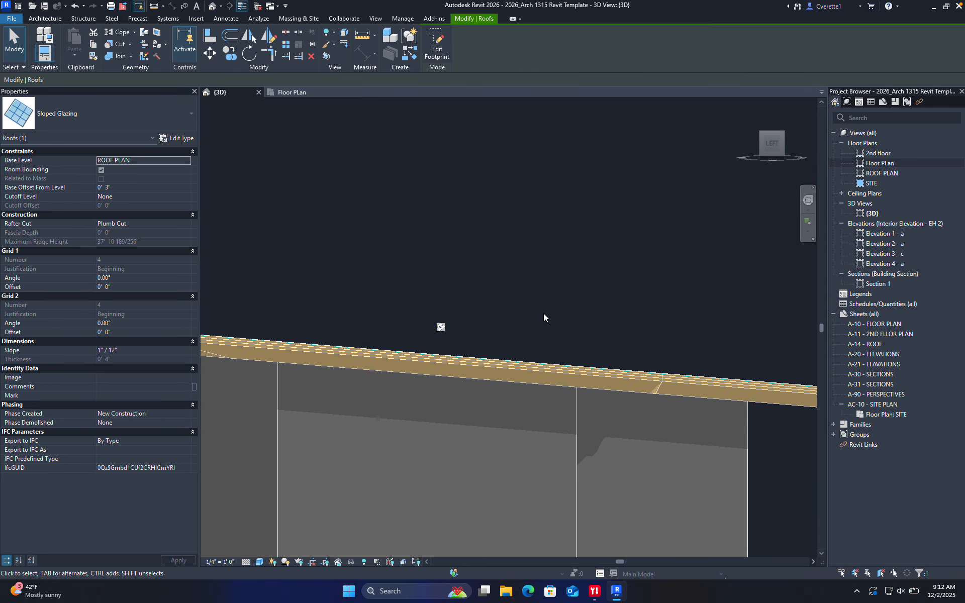
{"action": "key", "text": "Up"}
{"action": "key", "text": "Up"}
{"action": "key", "text": "Up"}
{"action": "key", "text": "Up"}
{"action": "key", "text": "Up"}
{"action": "left_click", "coordinate": [541, 313]}
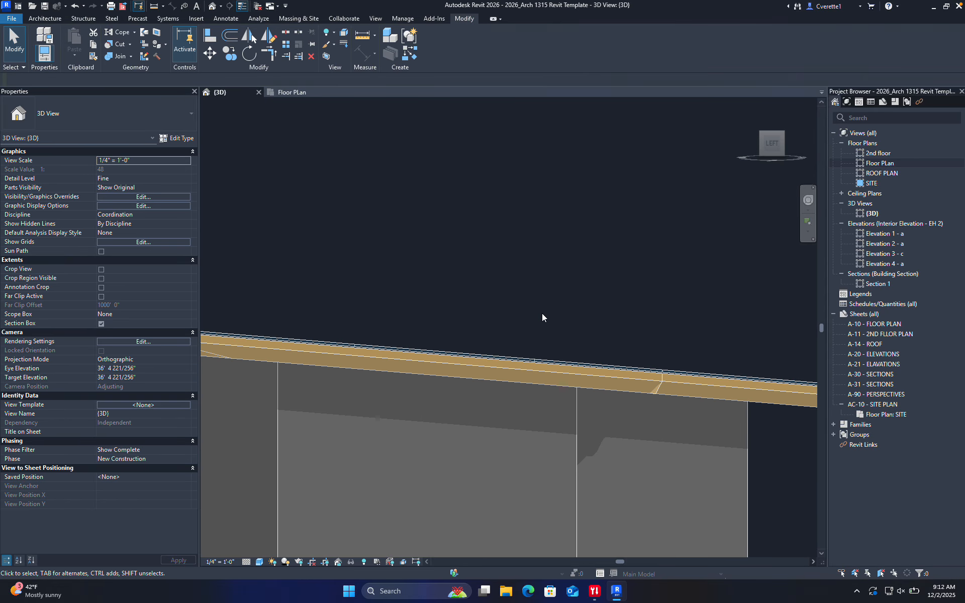
Set the Sloped Glazing type's Grid 1 layout to Fixed Distance with a spacing of 1' 6"
{"action": "middle_click_drag", "start_coordinate": [497, 323], "coordinate": [607, 387], "text": "shift"}
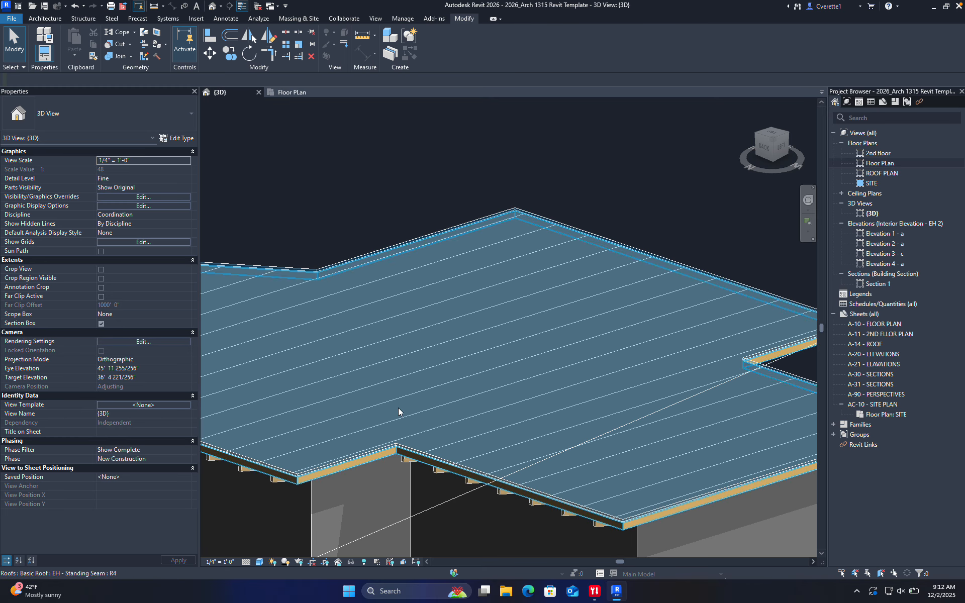
{"action": "middle_click_drag", "start_coordinate": [398, 408], "coordinate": [495, 346]}
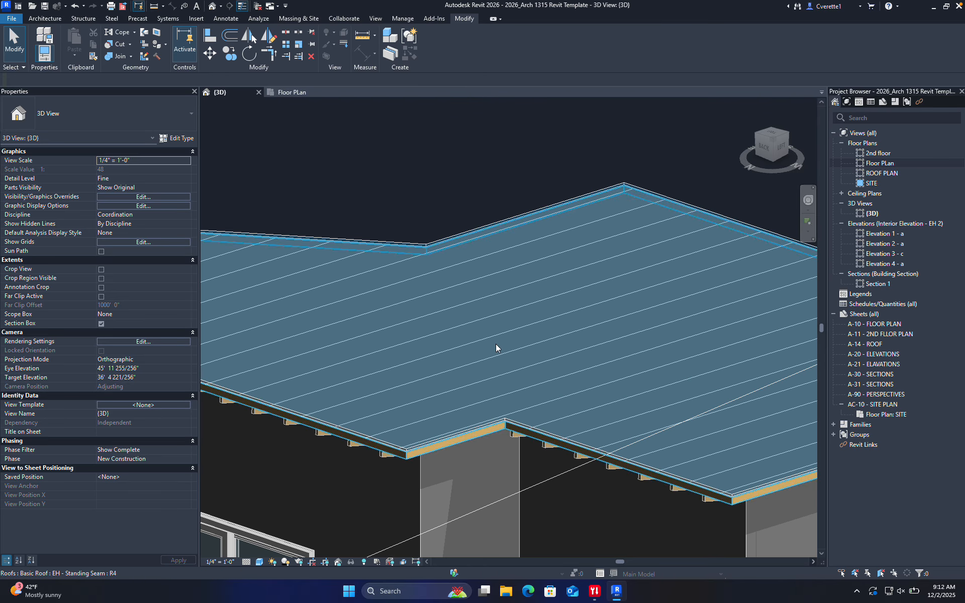
{"action": "left_click", "coordinate": [406, 243]}
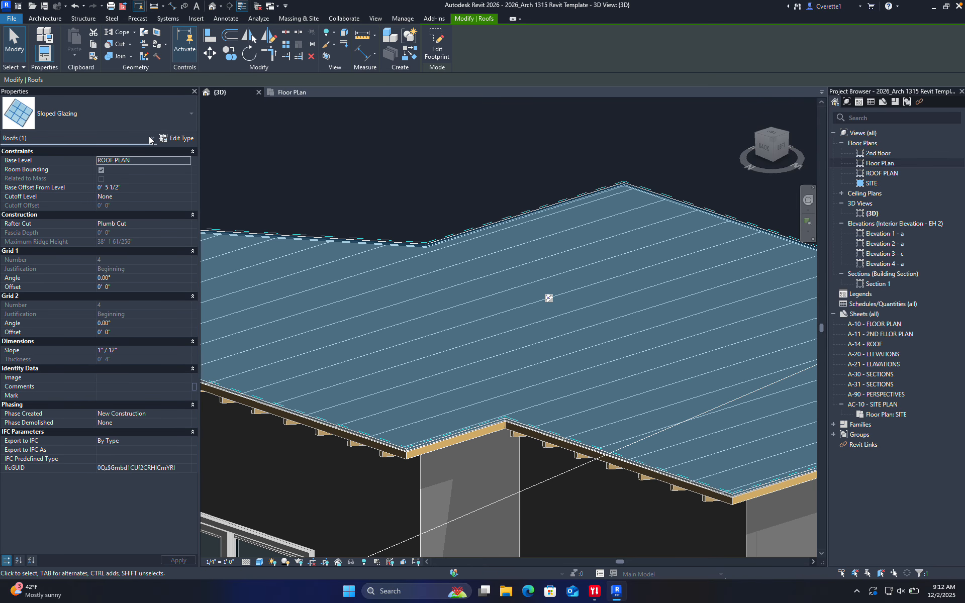
{"action": "left_click", "coordinate": [176, 141]}
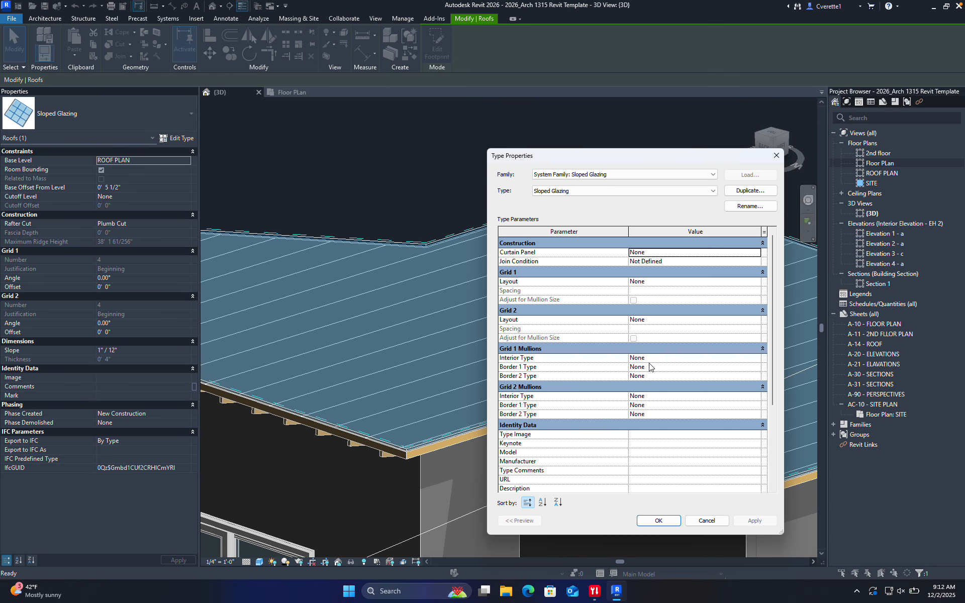
{"action": "left_click", "coordinate": [657, 359]}
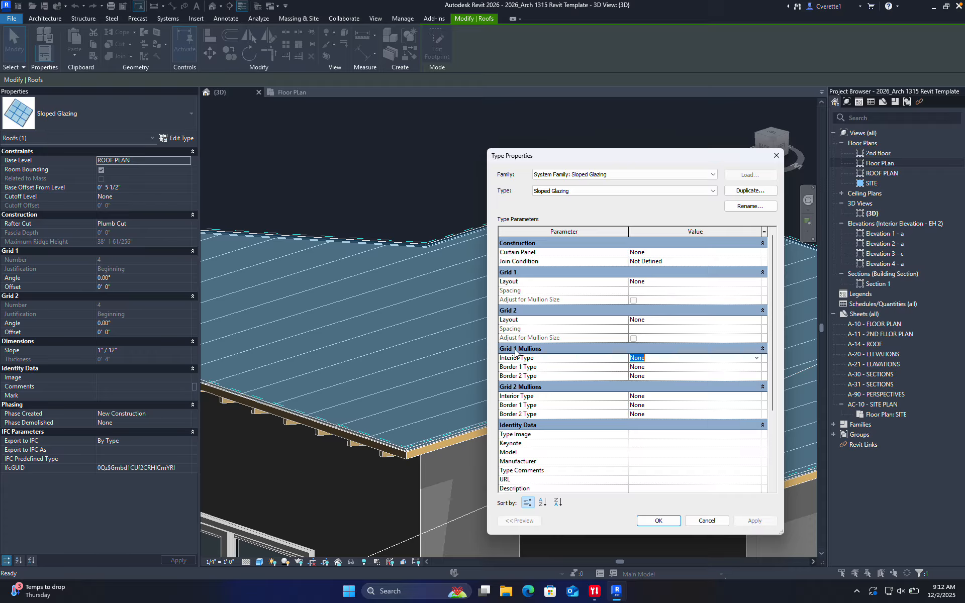
{"action": "left_click", "coordinate": [646, 272]}
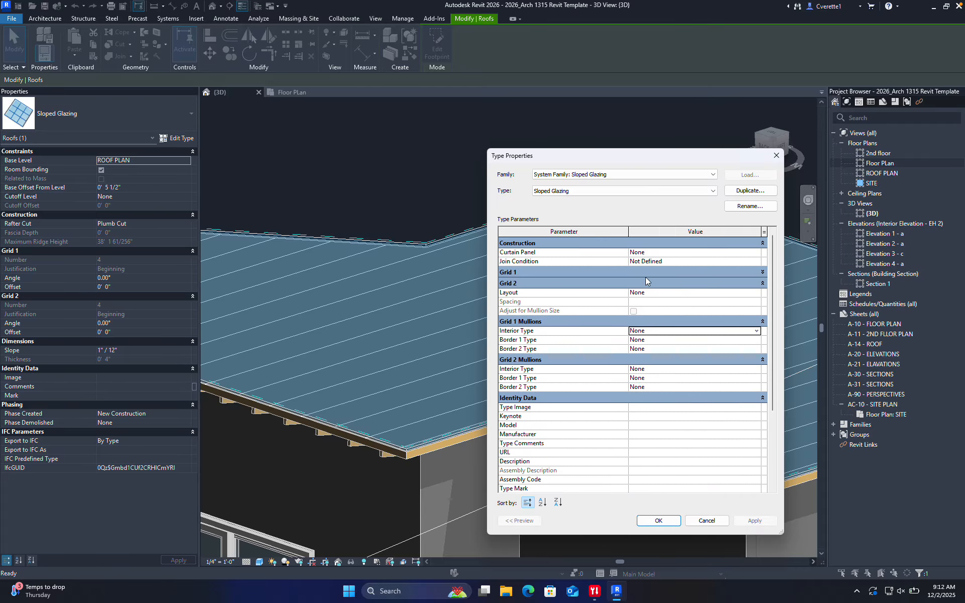
{"action": "left_click", "coordinate": [762, 272]}
{"action": "left_click", "coordinate": [754, 282]}
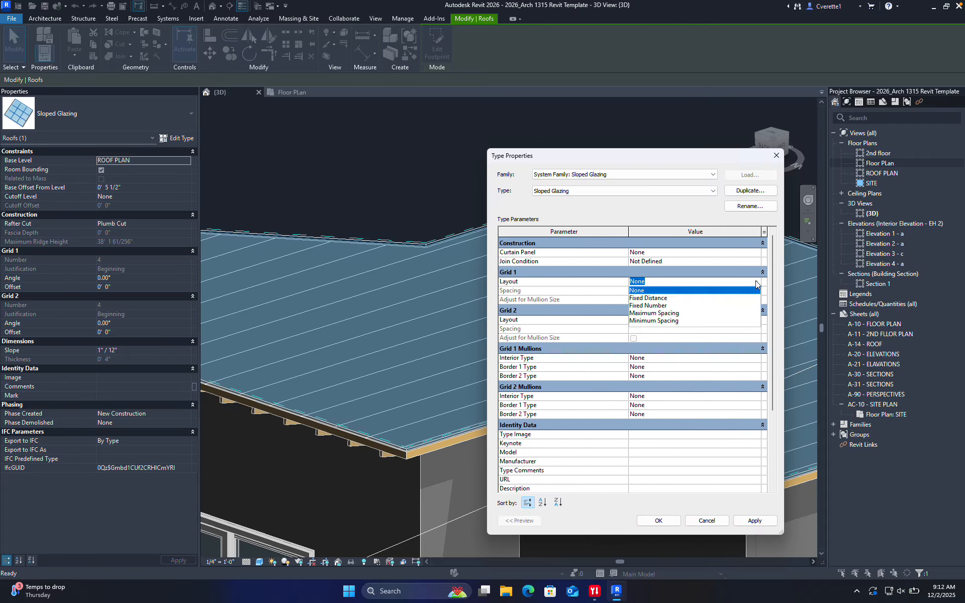
{"action": "left_click", "coordinate": [648, 298]}
{"action": "left_click", "coordinate": [613, 291]}
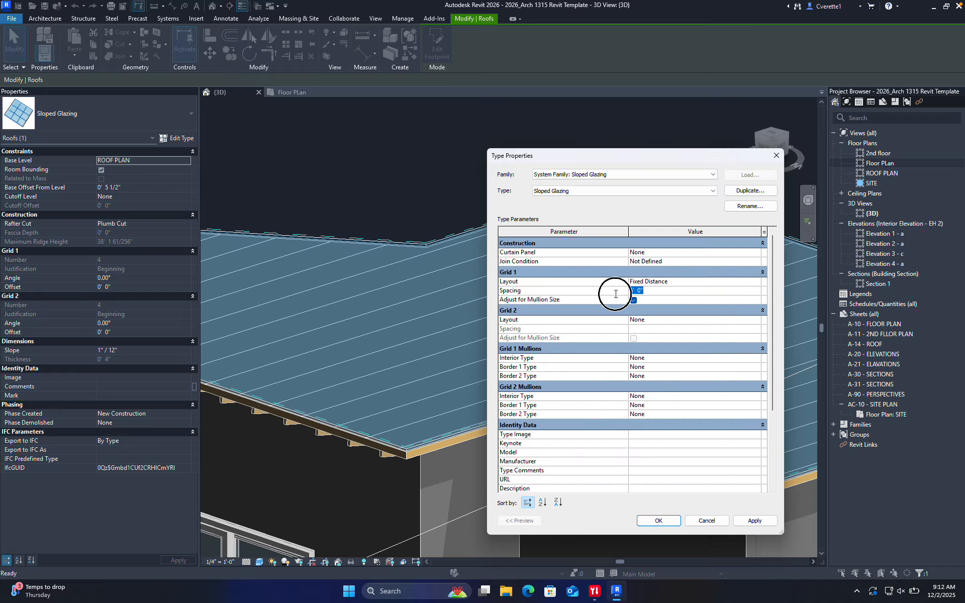
{"action": "type", "text": "18"}
{"action": "left_click", "coordinate": [743, 520]}
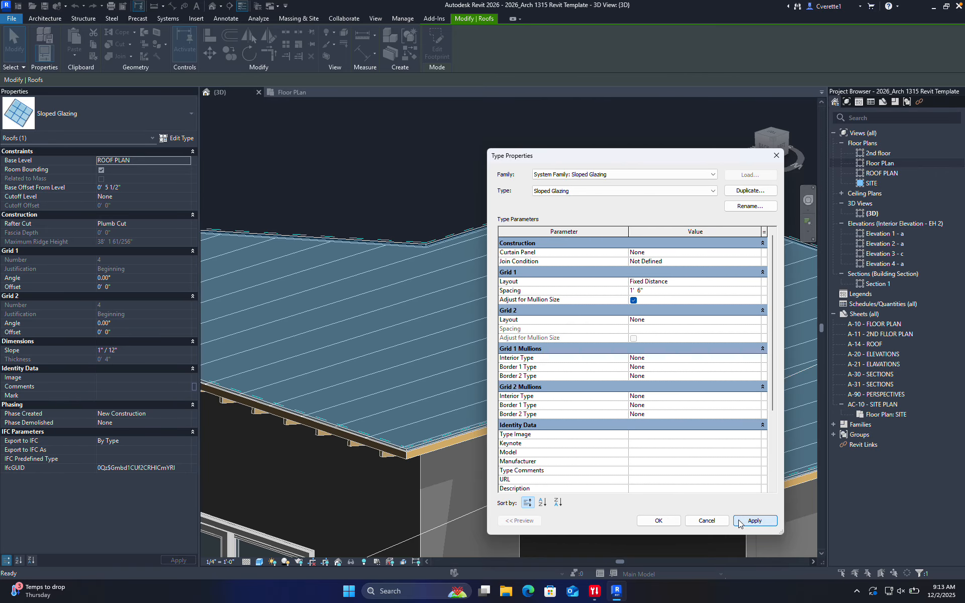
{"action": "left_click", "coordinate": [656, 523]}
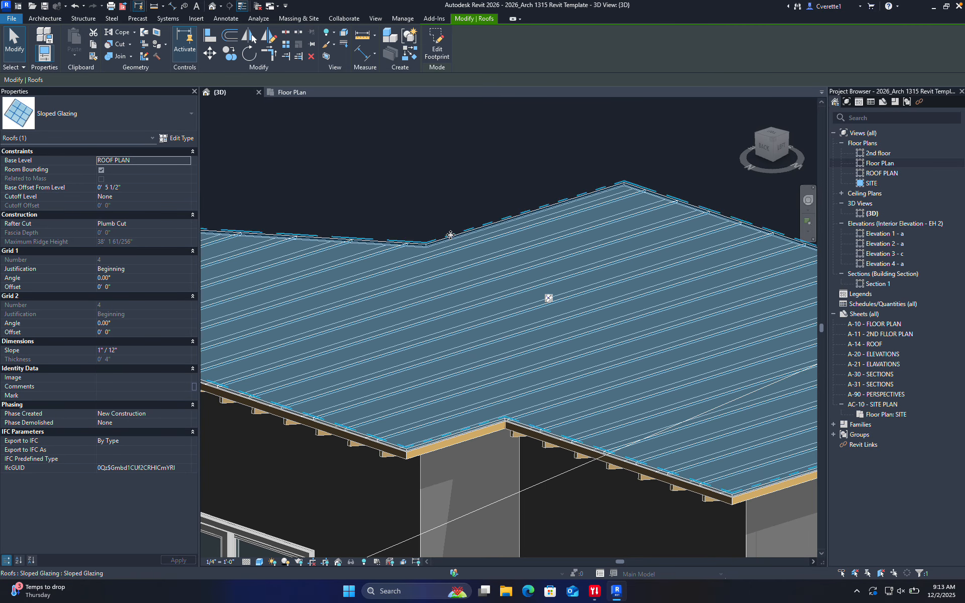
Set the Sloped Glazing type's curtain panel to Empty System Panel : Empty
{"action": "left_click", "coordinate": [176, 138]}
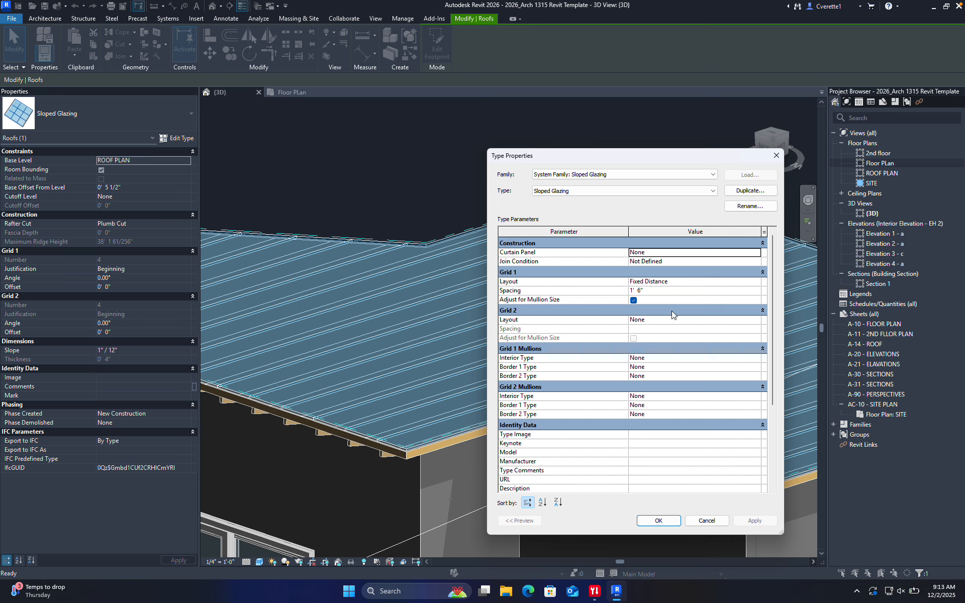
{"action": "scroll", "coordinate": [531, 345], "scroll_direction": "down", "scroll_amount": 3}
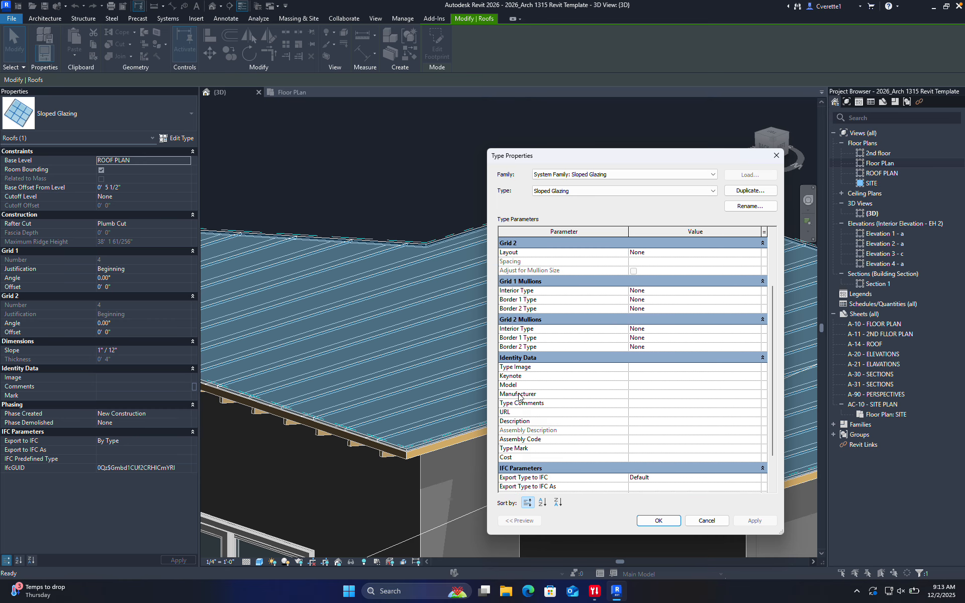
{"action": "scroll", "coordinate": [577, 249], "scroll_direction": "up", "scroll_amount": 3}
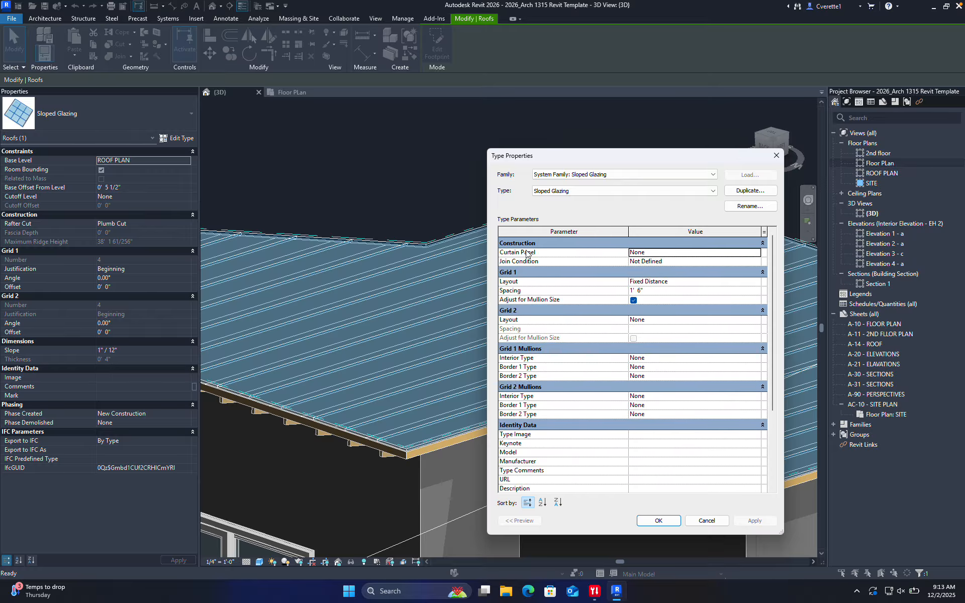
{"action": "scroll", "coordinate": [568, 265], "scroll_direction": "down", "scroll_amount": 3}
{"action": "scroll", "coordinate": [638, 300], "scroll_direction": "up", "scroll_amount": 3}
{"action": "key", "text": "XF86MonBrightnessUp"}
{"action": "left_click", "coordinate": [755, 253]}
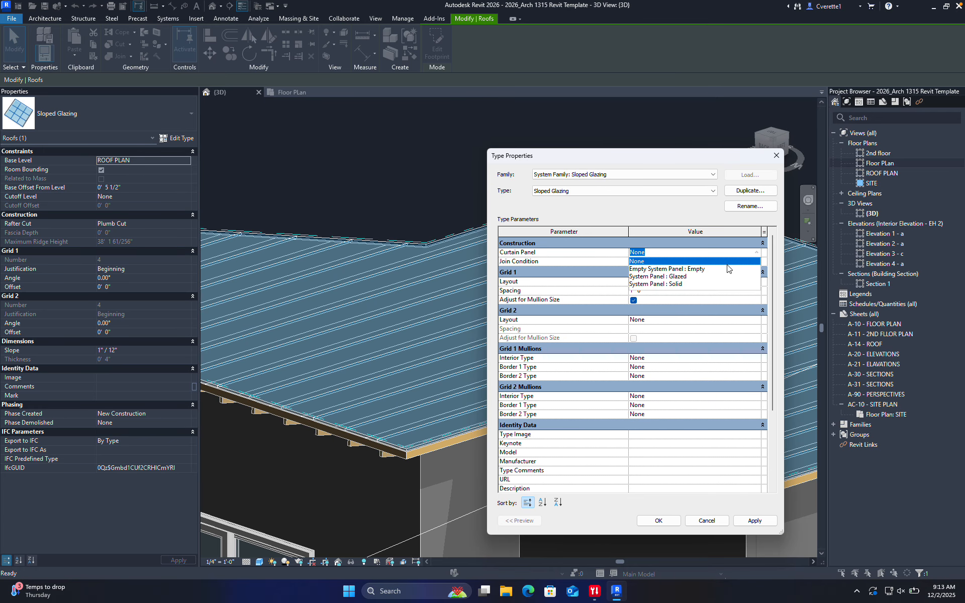
{"action": "left_click", "coordinate": [648, 270]}
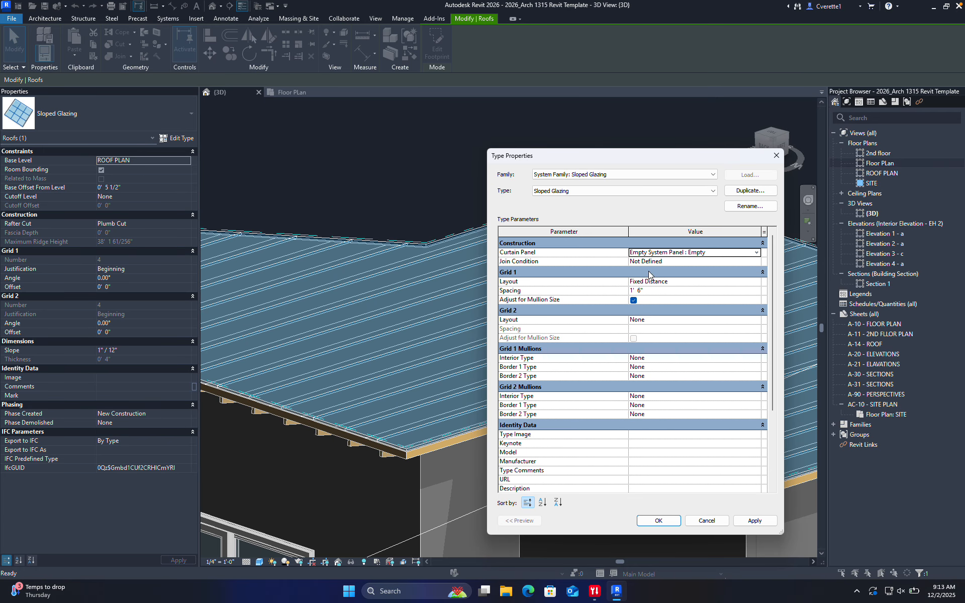
{"action": "left_click", "coordinate": [747, 521]}
{"action": "left_click", "coordinate": [665, 521]}
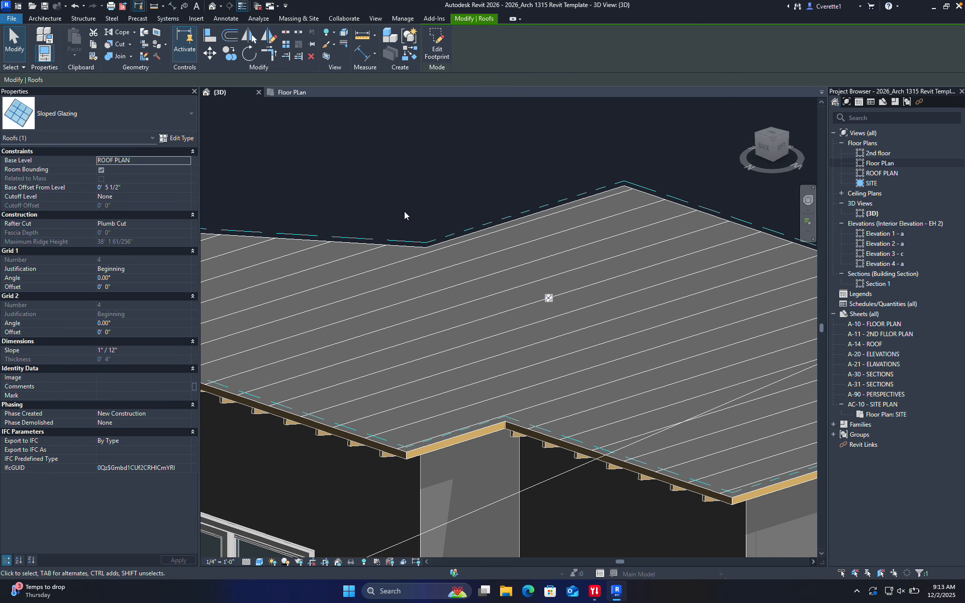
Set the Sloped Glazing type's Grid 1 interior mullions to Rectangular Mullion : 1.5" x 2.5" rectangular
{"action": "left_click", "coordinate": [184, 138]}
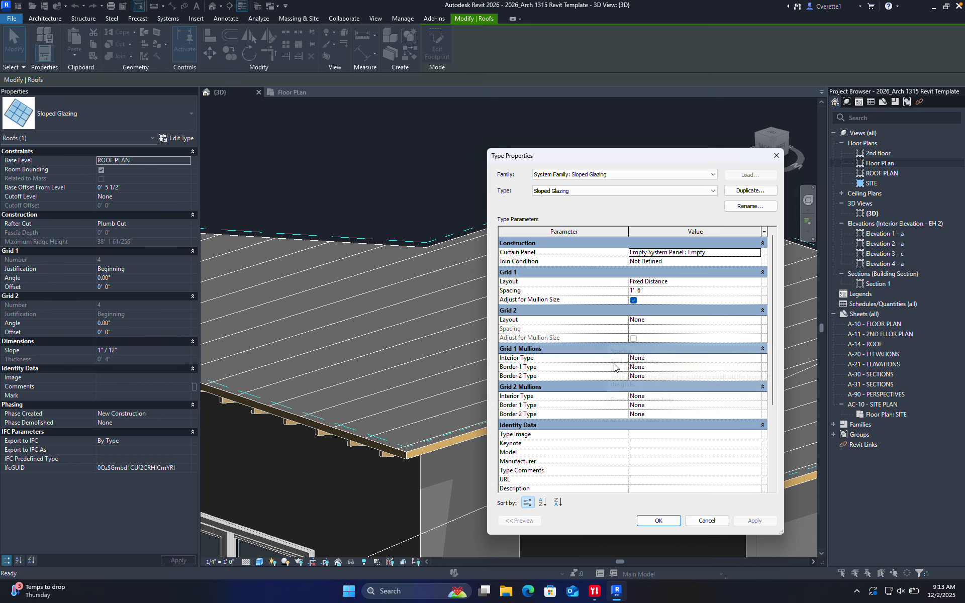
{"action": "left_click", "coordinate": [751, 357]}
{"action": "left_click", "coordinate": [755, 359]}
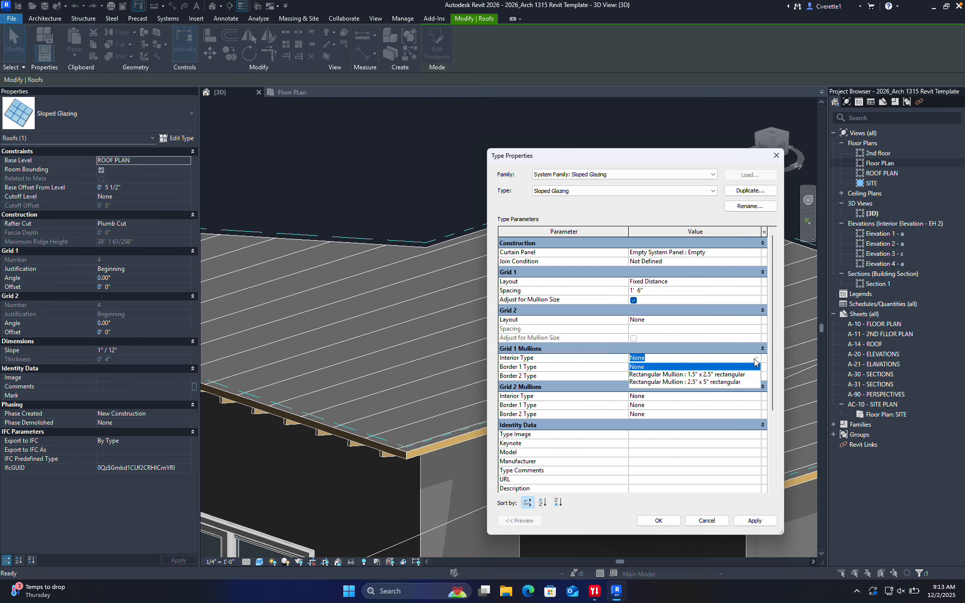
{"action": "left_click", "coordinate": [710, 375]}
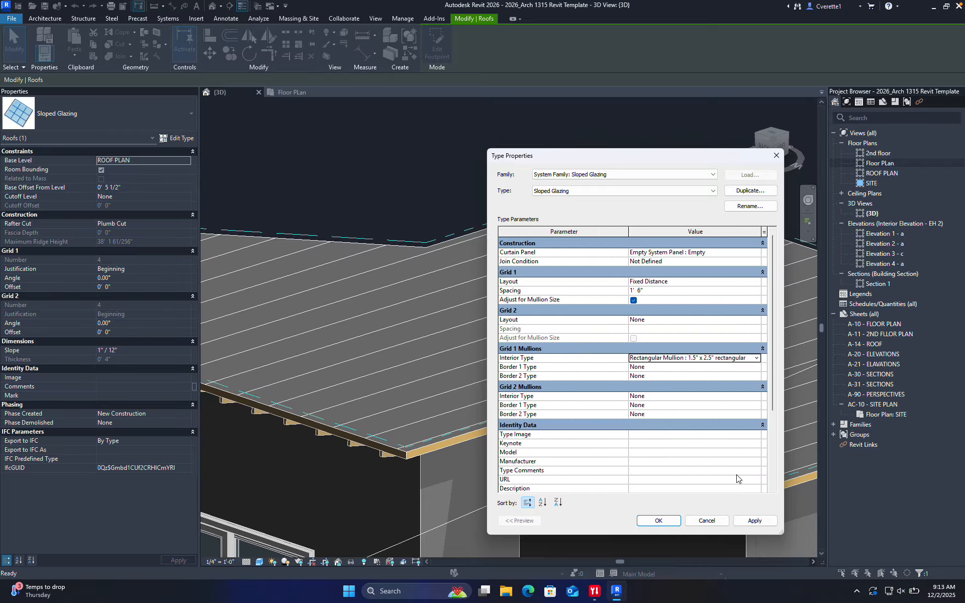
{"action": "left_click", "coordinate": [755, 520]}
{"action": "left_click", "coordinate": [658, 520]}
{"action": "left_click", "coordinate": [544, 271]}
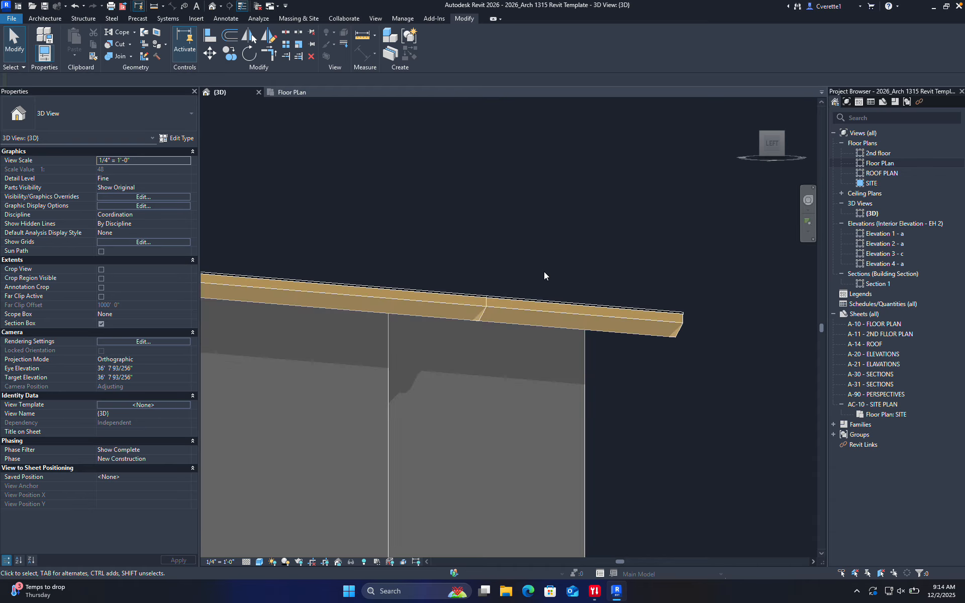
{"action": "middle_click_drag", "start_coordinate": [544, 272], "coordinate": [654, 322], "text": "shift"}
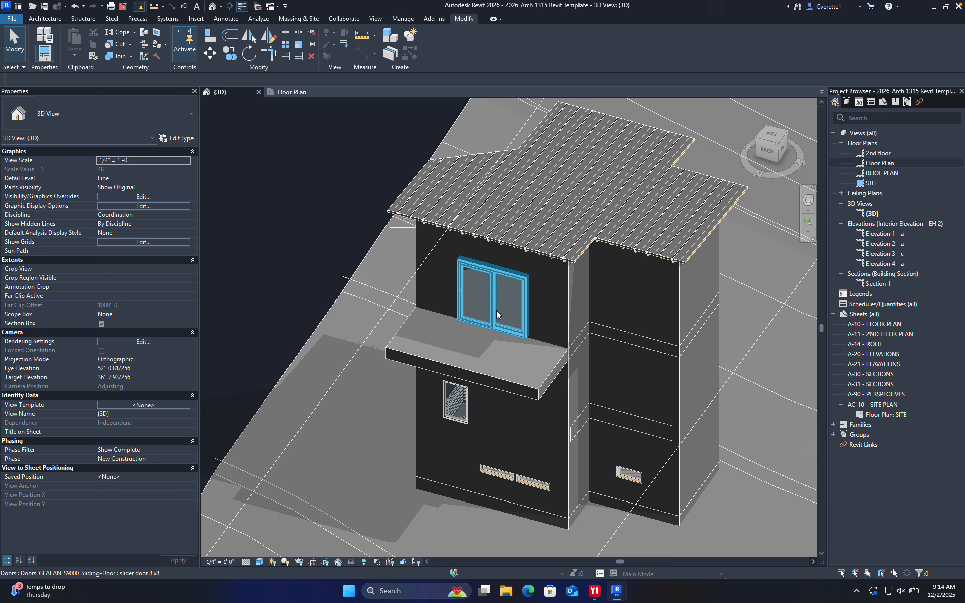
Delete the sliding door in the upper wall above the balcony slab
{"action": "scroll", "coordinate": [495, 310], "scroll_direction": "up", "scroll_amount": 4}
{"action": "left_click", "coordinate": [495, 309]}
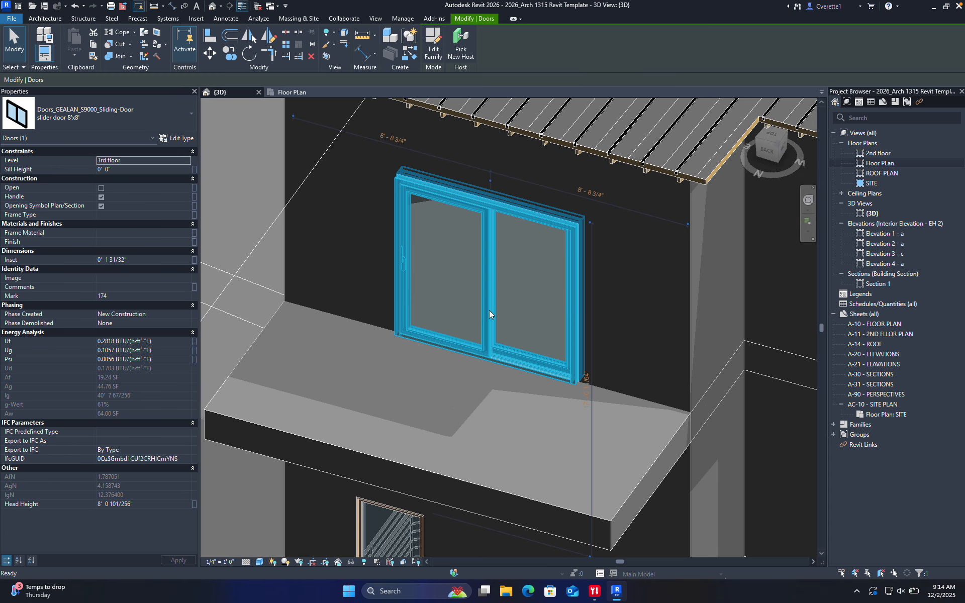
{"action": "key", "text": "Delete"}
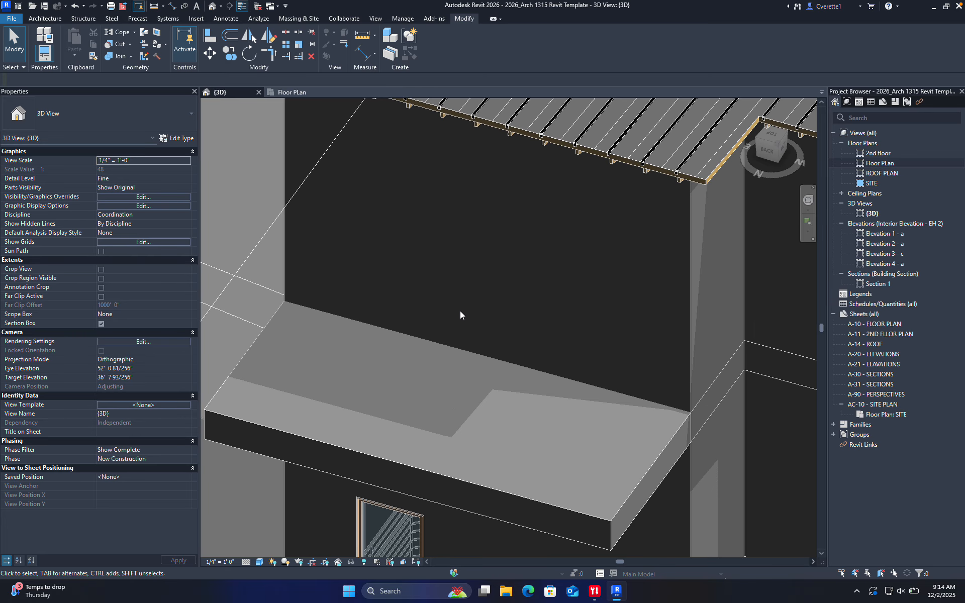
{"action": "middle_click_drag", "start_coordinate": [460, 310], "coordinate": [497, 279], "text": "shift"}
{"action": "scroll", "coordinate": [545, 244], "scroll_direction": "down", "scroll_amount": 3}
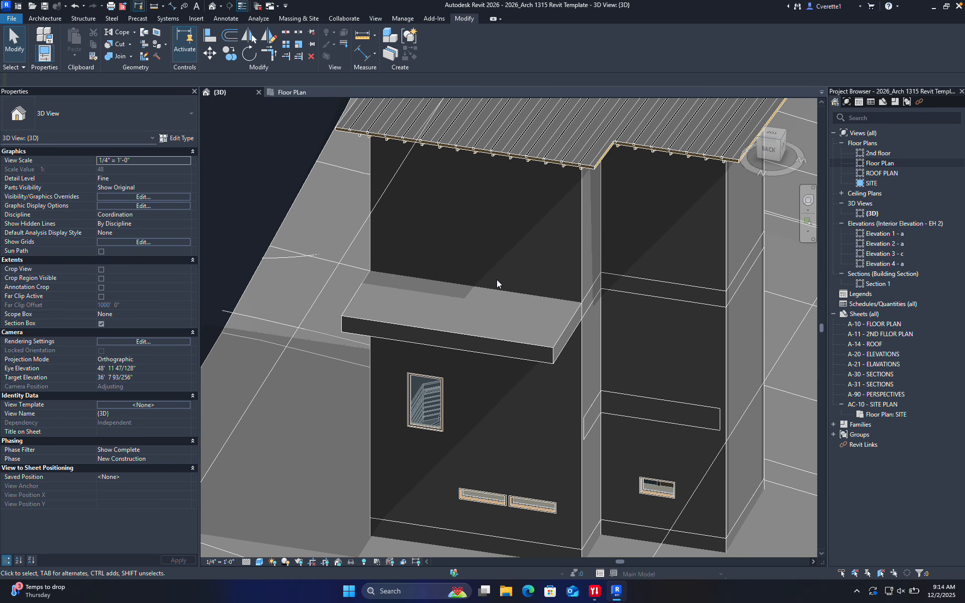
{"action": "key", "text": "s"}
{"action": "key", "text": "l"}
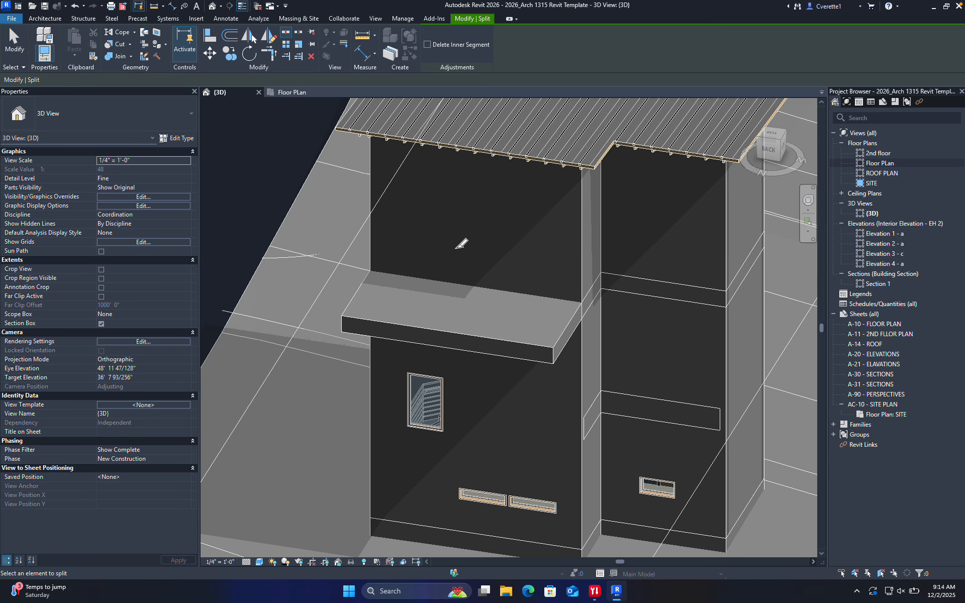
{"action": "middle_click_drag", "start_coordinate": [509, 243], "coordinate": [509, 285], "text": "shift"}
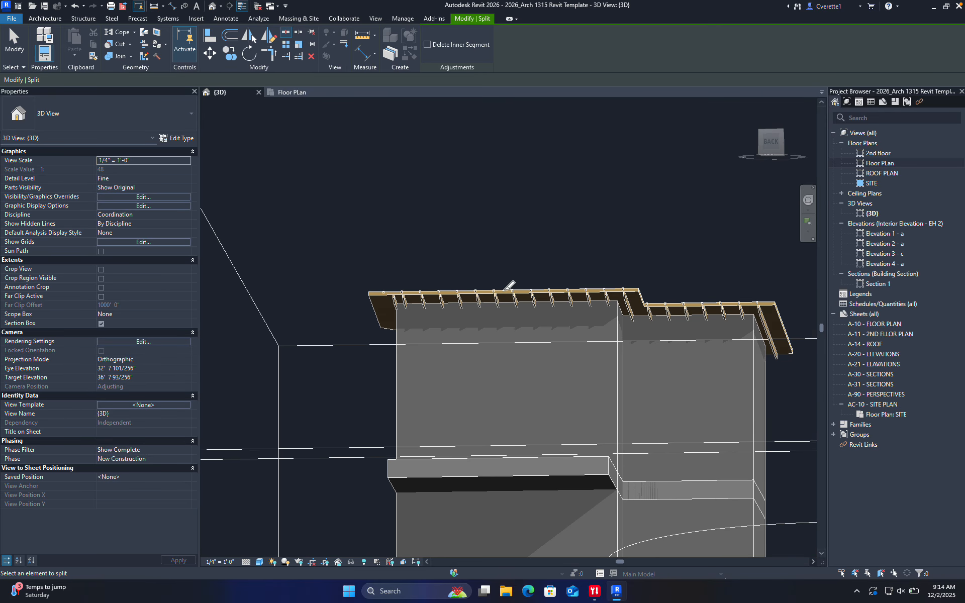
{"action": "scroll", "coordinate": [509, 284], "scroll_direction": "up", "scroll_amount": 6}
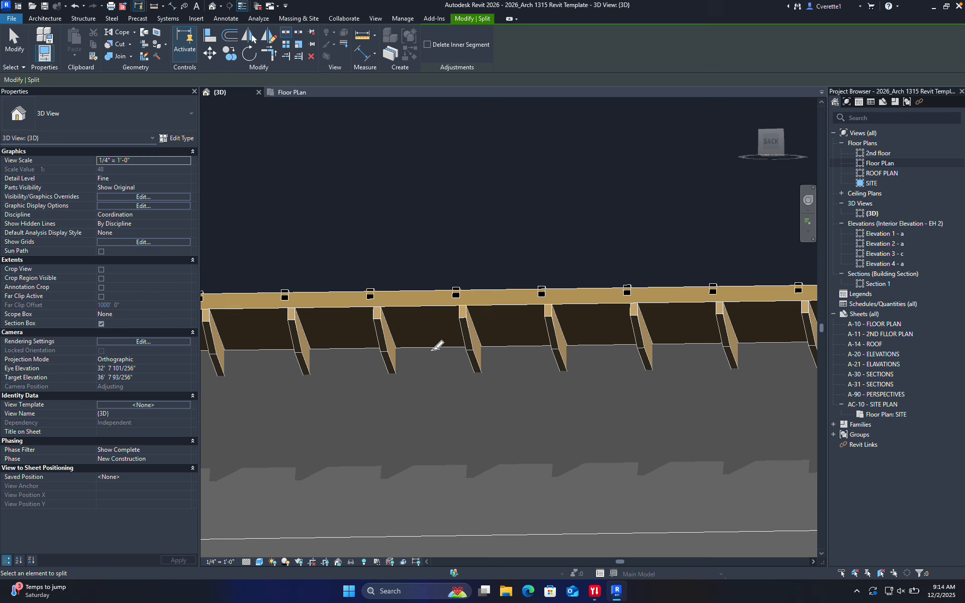
{"action": "scroll", "coordinate": [437, 345], "scroll_direction": "down", "scroll_amount": 4}
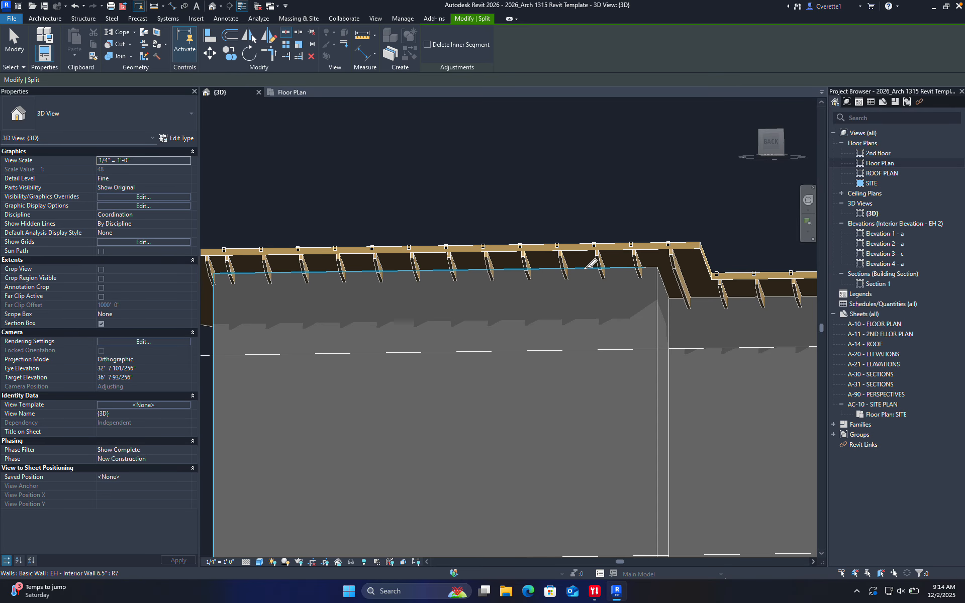
{"action": "middle_click_drag", "start_coordinate": [559, 357], "coordinate": [588, 392], "text": "shift"}
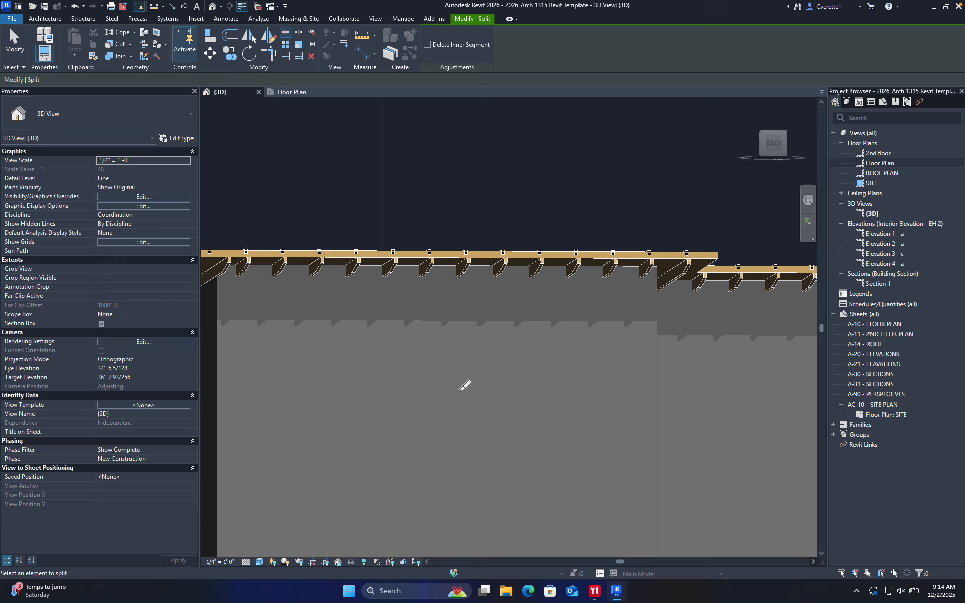
{"action": "middle_click_drag", "start_coordinate": [465, 384], "coordinate": [459, 179], "text": "shift"}
{"action": "key", "text": "Escape"}
{"action": "left_click", "coordinate": [362, 266]}
{"action": "scroll", "coordinate": [362, 266], "scroll_direction": "down", "scroll_amount": 5}
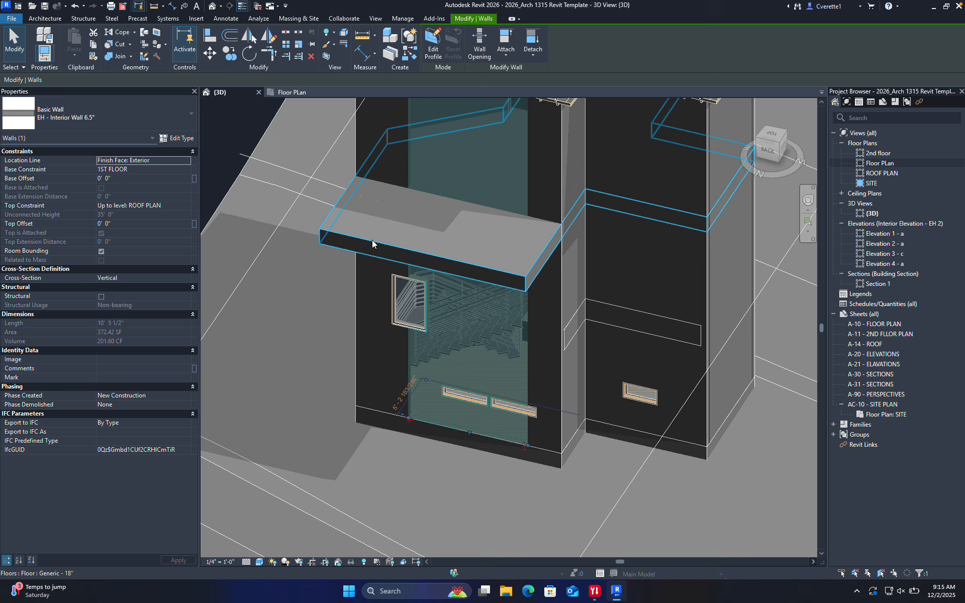
{"action": "left_click", "coordinate": [149, 116]}
{"action": "left_click", "coordinate": [278, 155]}
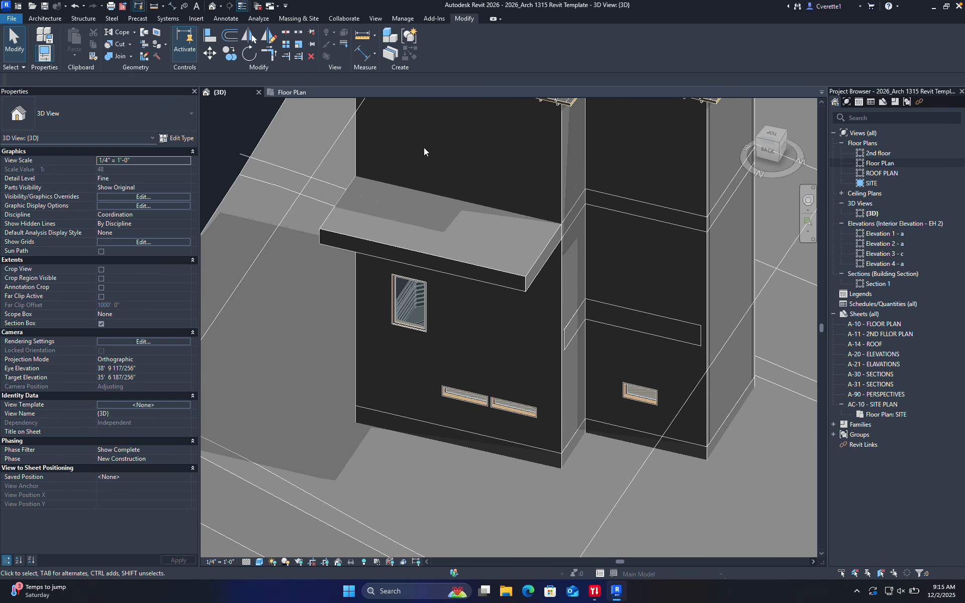
Change the EH - Interior Wall 6.5" wall behind the balcony to the Curtain Wall 1 type
{"action": "middle_click_drag", "start_coordinate": [445, 188], "coordinate": [484, 274], "text": "shift"}
{"action": "left_click", "coordinate": [461, 236]}
{"action": "scroll", "coordinate": [460, 241], "scroll_direction": "down", "scroll_amount": 5}
{"action": "scroll", "coordinate": [456, 258], "scroll_direction": "up", "scroll_amount": 8}
{"action": "scroll", "coordinate": [501, 275], "scroll_direction": "down", "scroll_amount": 2}
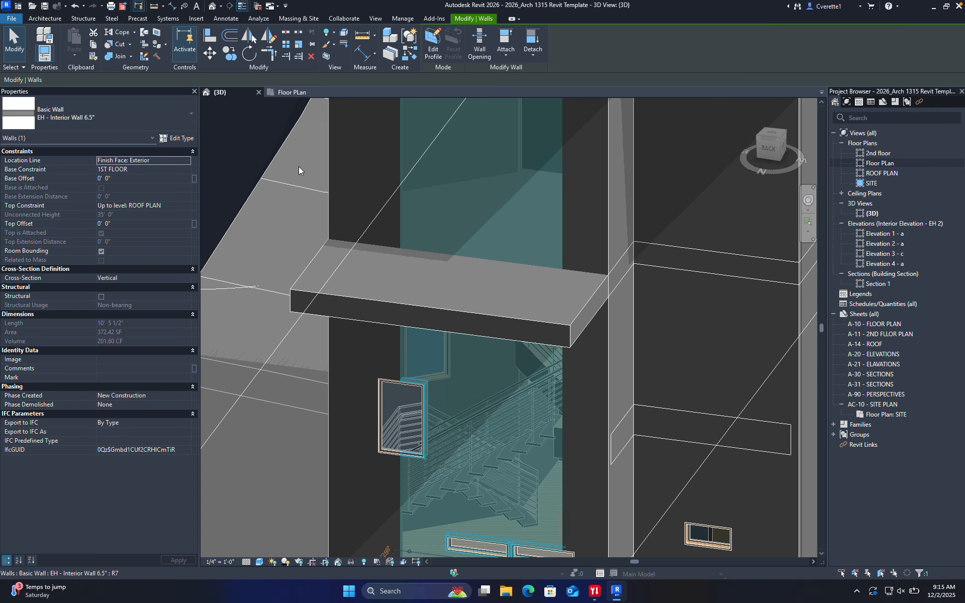
{"action": "left_click", "coordinate": [141, 119]}
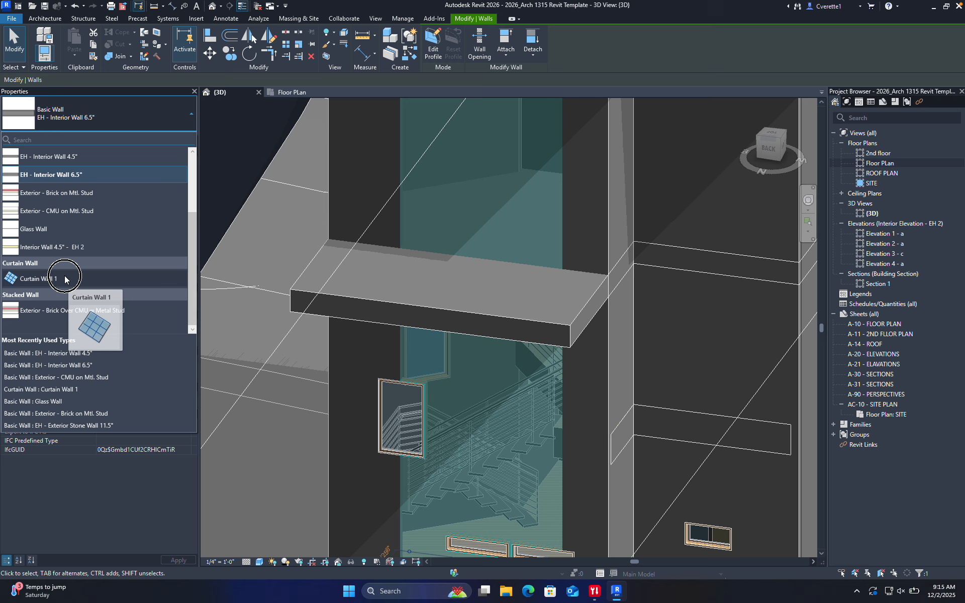
{"action": "left_click", "coordinate": [65, 277]}
{"action": "left_click", "coordinate": [234, 169]}
{"action": "scroll", "coordinate": [234, 168], "scroll_direction": "down", "scroll_amount": 5}
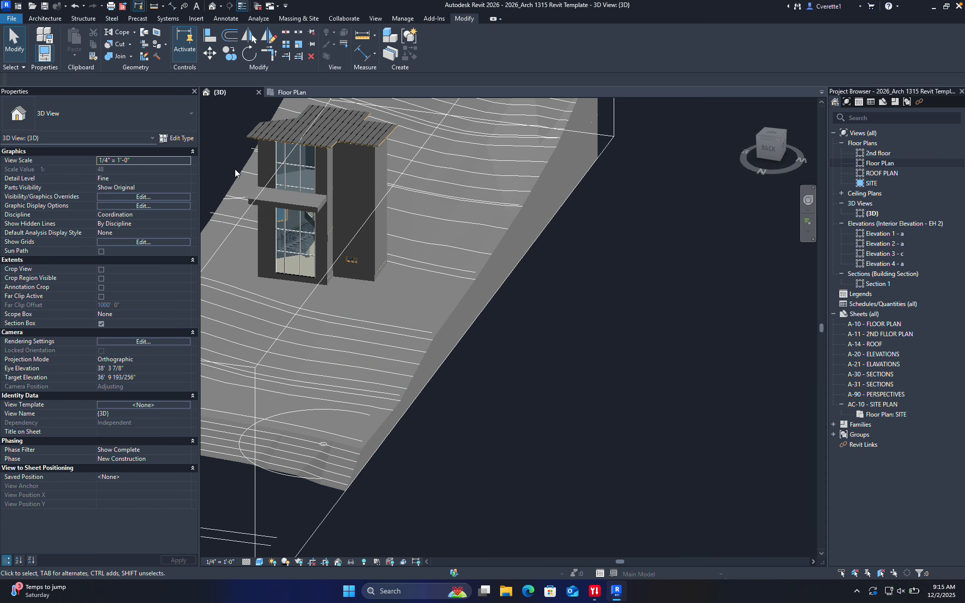
Delete the horizontal mullion segment just above the balcony slab in the curtain wall's middle bay
{"action": "middle_click_drag", "start_coordinate": [321, 255], "coordinate": [524, 182], "text": "shift"}
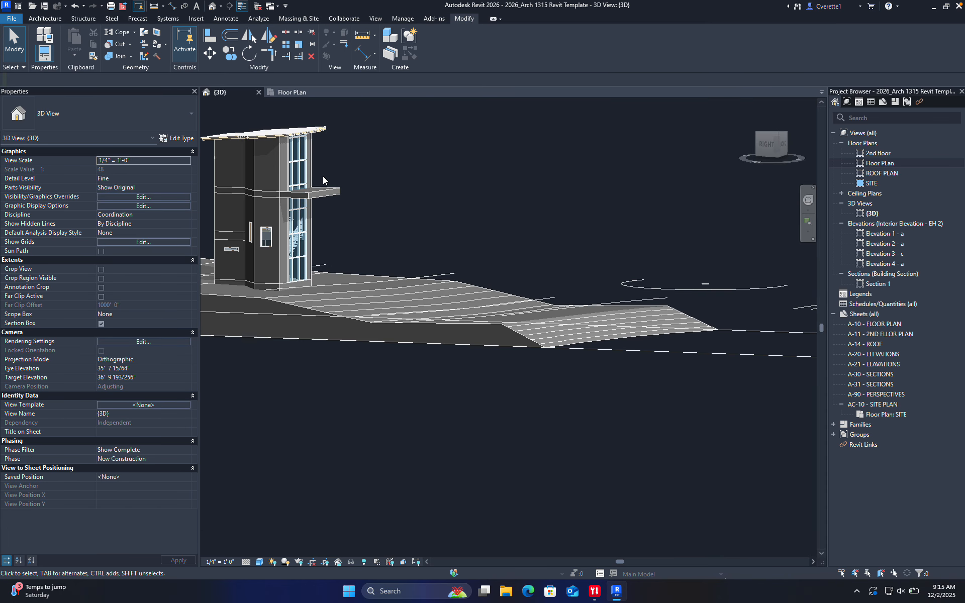
{"action": "scroll", "coordinate": [317, 179], "scroll_direction": "up", "scroll_amount": 6}
{"action": "middle_click_drag", "start_coordinate": [468, 227], "coordinate": [229, 267], "text": "shift"}
{"action": "scroll", "coordinate": [310, 206], "scroll_direction": "up", "scroll_amount": 3}
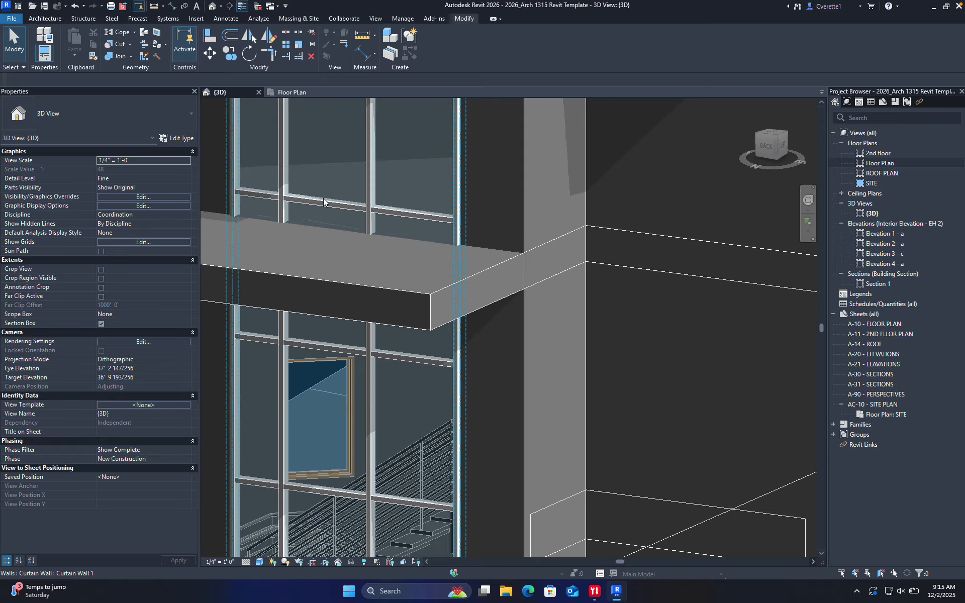
{"action": "middle_click_drag", "start_coordinate": [340, 217], "coordinate": [388, 325]}
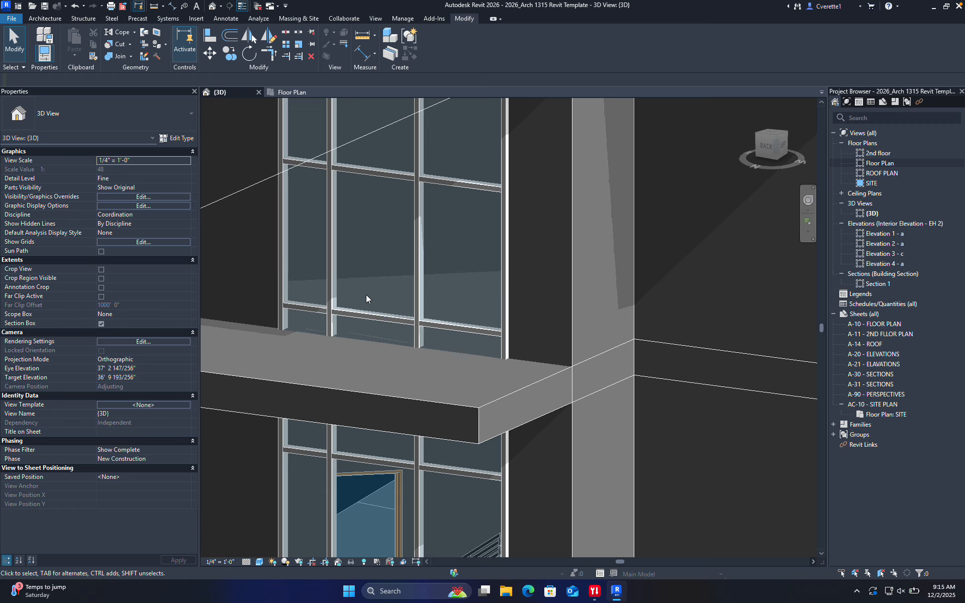
{"action": "scroll", "coordinate": [365, 314], "scroll_direction": "up", "scroll_amount": 2}
{"action": "left_click", "coordinate": [368, 313]}
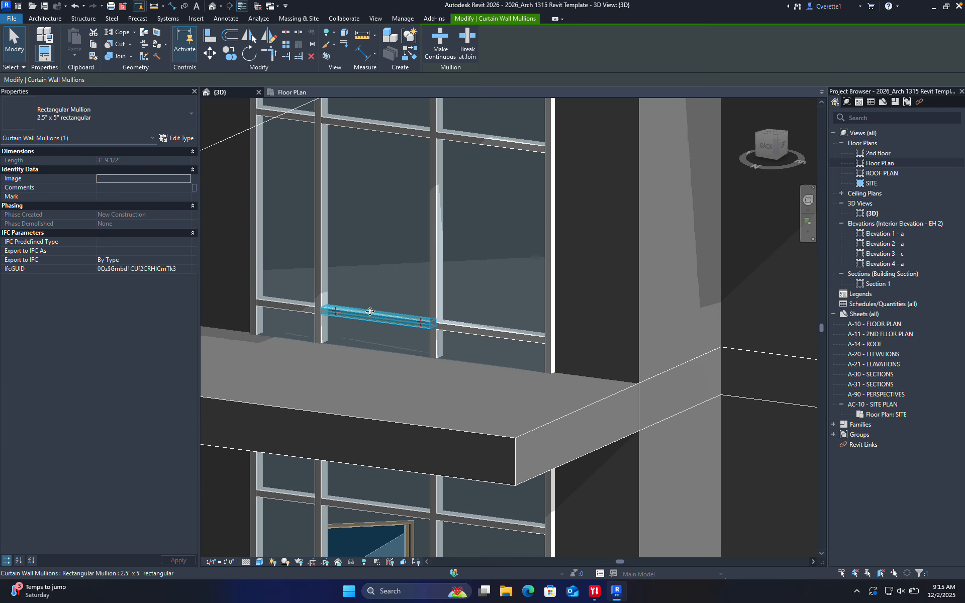
{"action": "key", "text": "Delete"}
Unpin the exposed horizontal grid line and nudge it down to the balcony slab, 6' 11 1/2" below the grid line above
{"action": "left_click", "coordinate": [437, 317]}
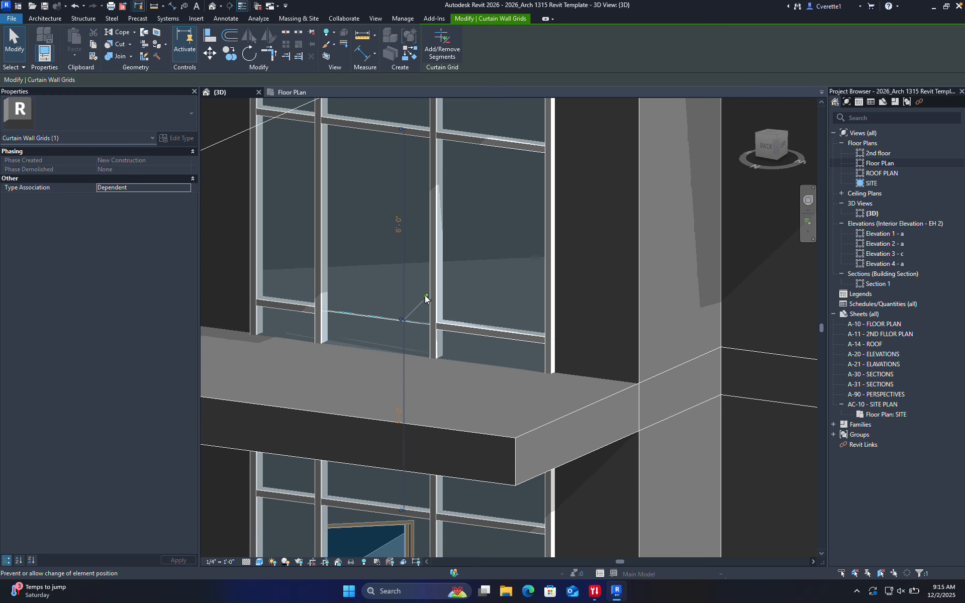
{"action": "left_click", "coordinate": [427, 297]}
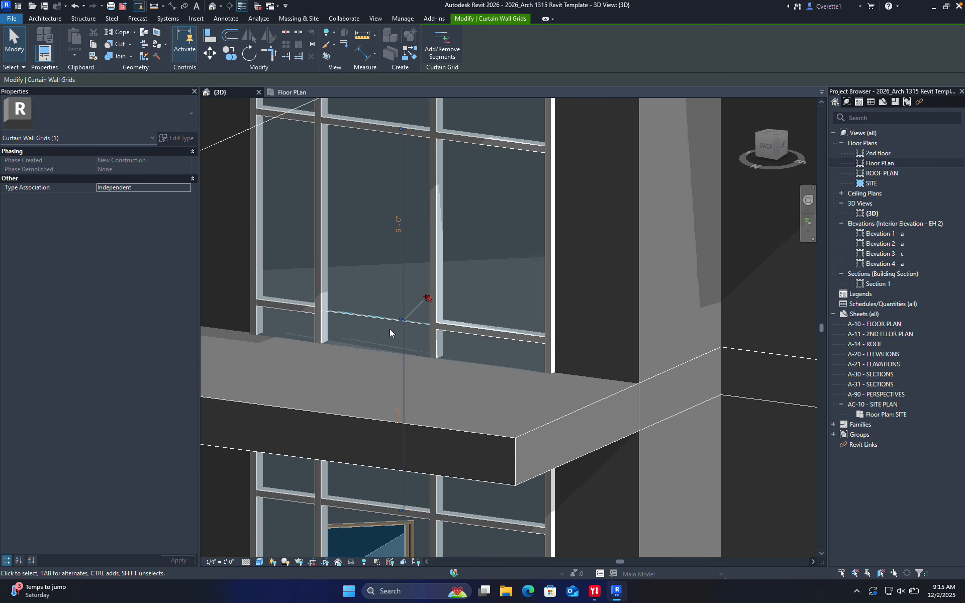
{"action": "scroll", "coordinate": [332, 309], "scroll_direction": "up", "scroll_amount": 2}
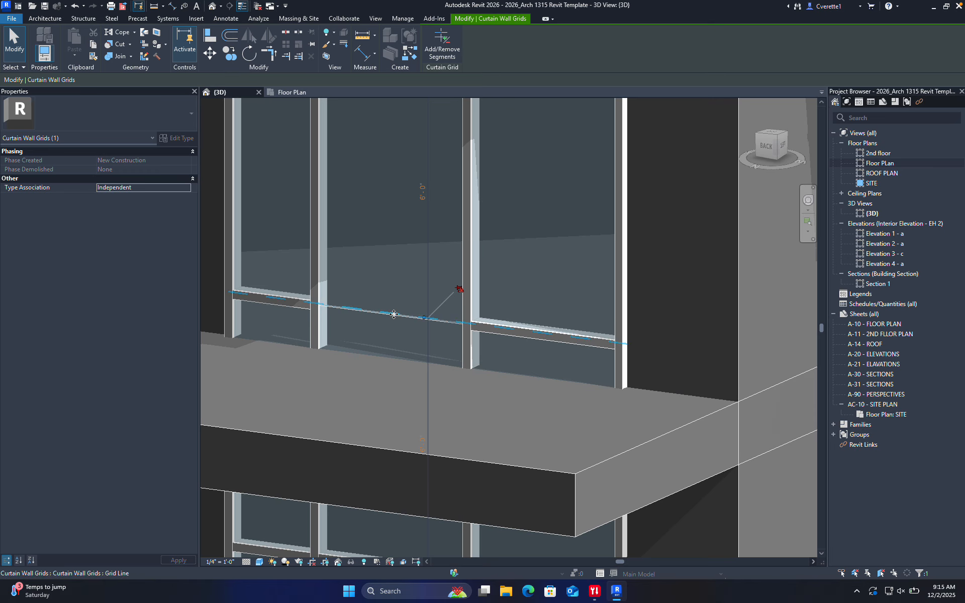
{"action": "key", "text": "Down"}
{"action": "key", "text": "Down"}
{"action": "key", "text": "Down"}
{"action": "key", "text": "Down"}
{"action": "key", "text": "Down"}
{"action": "key", "text": "Down"}
{"action": "key", "text": "Down"}
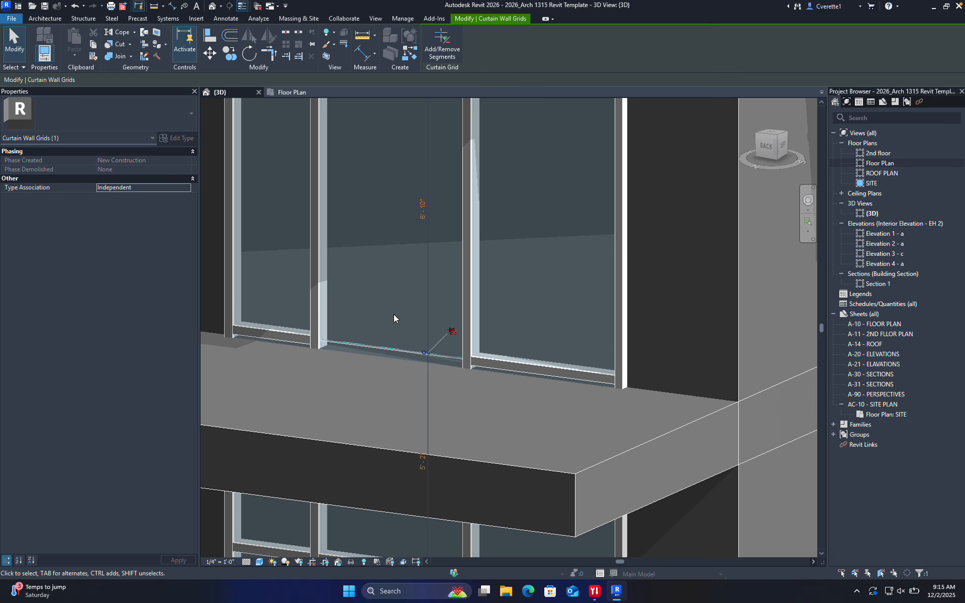
{"action": "key", "text": "Down"}
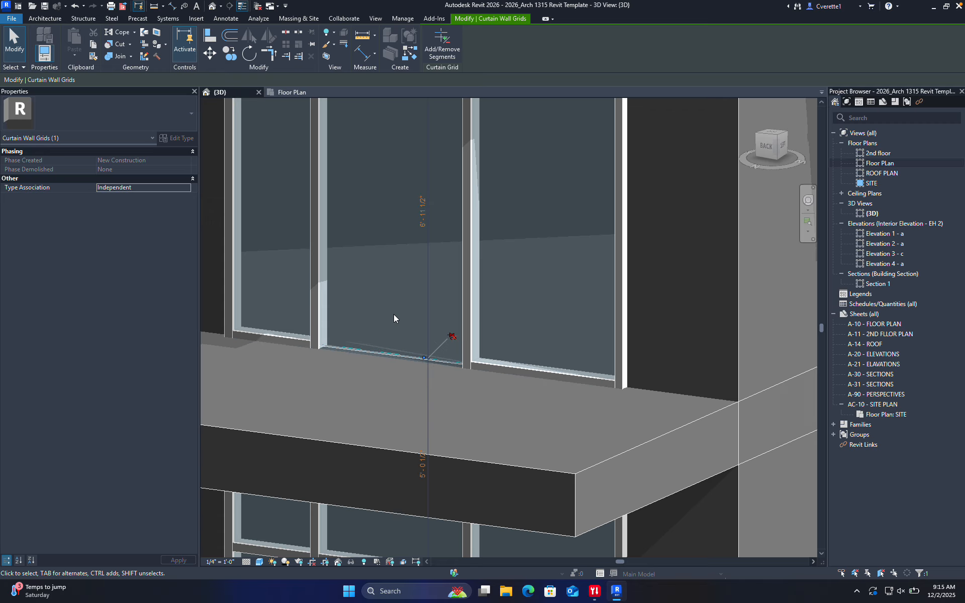
{"action": "scroll", "coordinate": [390, 313], "scroll_direction": "down", "scroll_amount": 3}
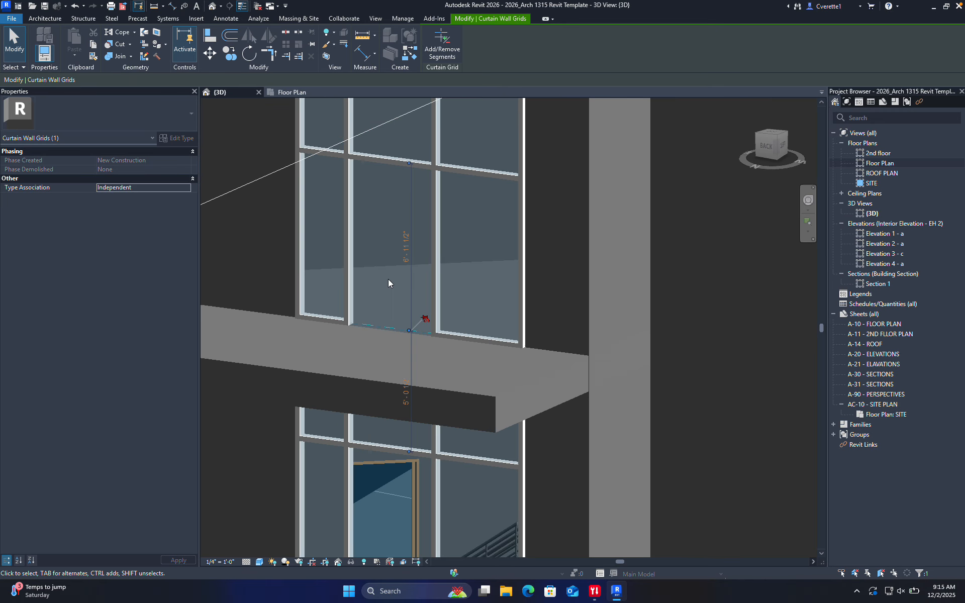
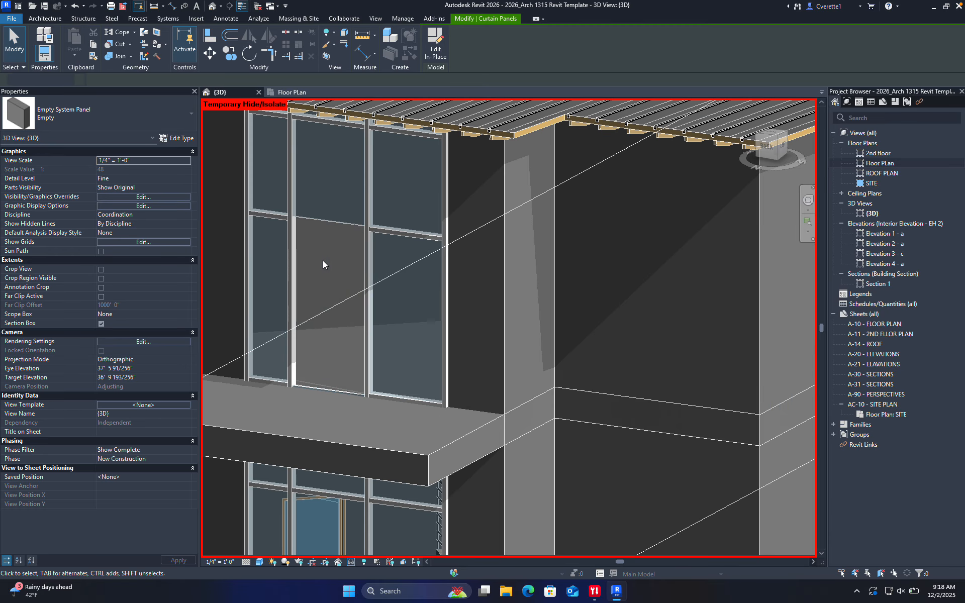
{"action": "scroll", "coordinate": [376, 305], "scroll_direction": "up", "scroll_amount": 3}
{"action": "key", "text": "d"}
{"action": "key", "text": "r"}
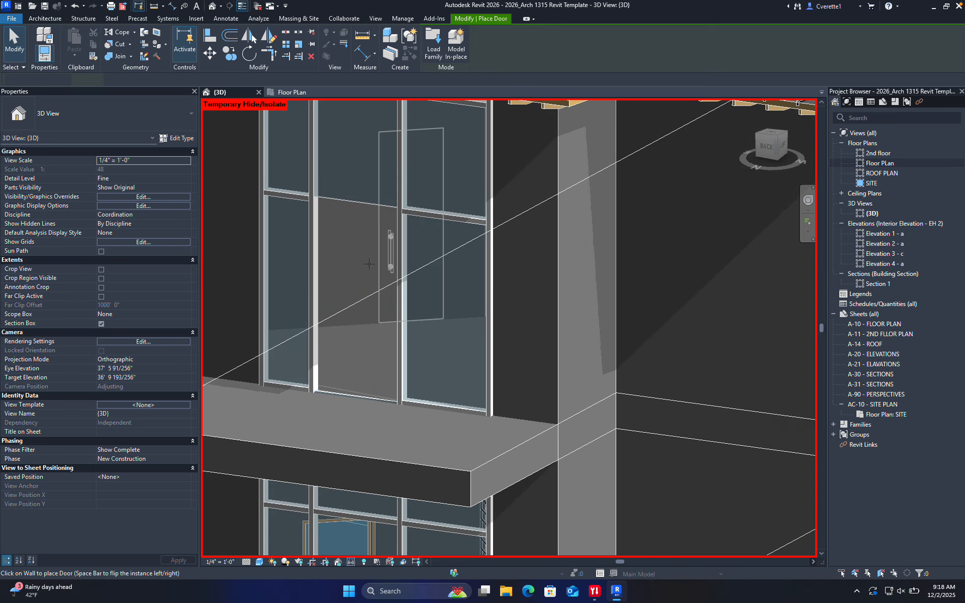
{"action": "left_click", "coordinate": [14, 49]}
Set the work plane to Level : 3rd floor
{"action": "middle_click_drag", "start_coordinate": [226, 211], "coordinate": [482, 216], "text": "shift"}
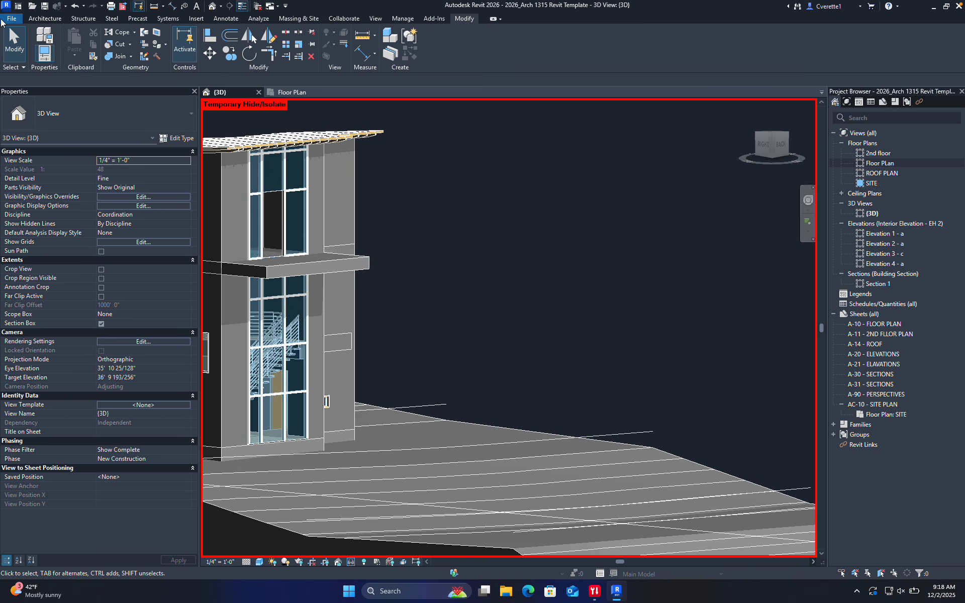
{"action": "left_click", "coordinate": [44, 18]}
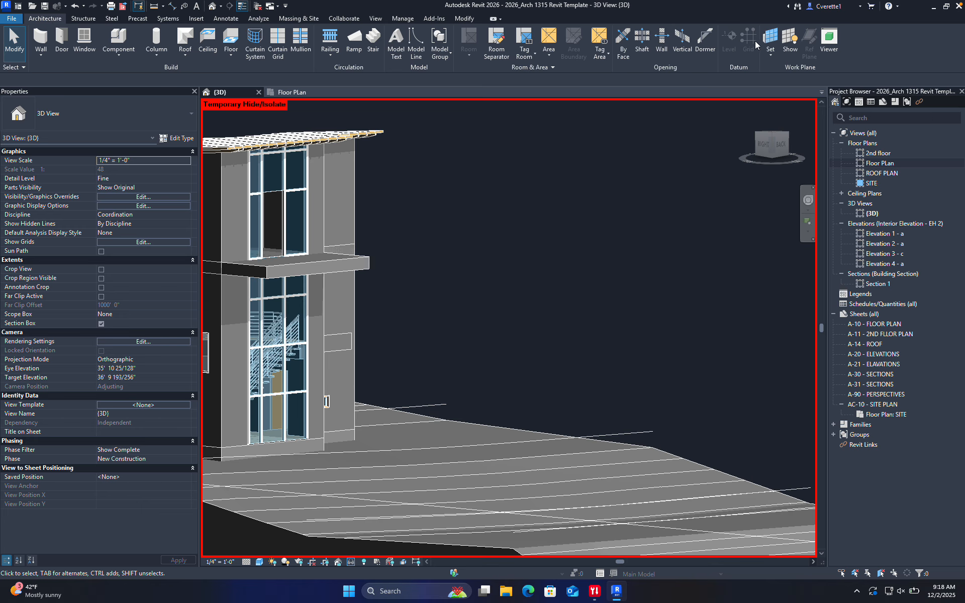
{"action": "left_click", "coordinate": [768, 38]}
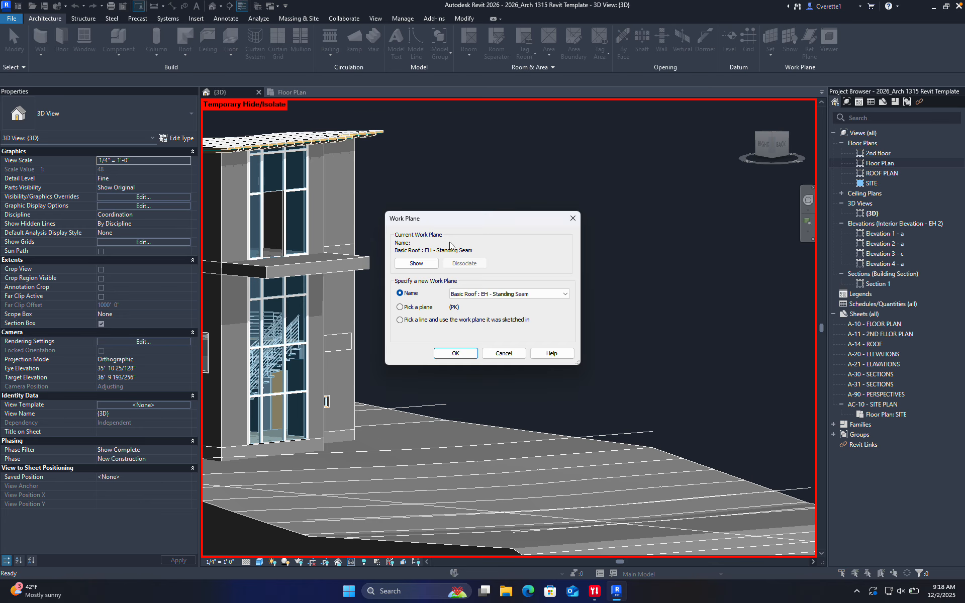
{"action": "left_click", "coordinate": [486, 294]}
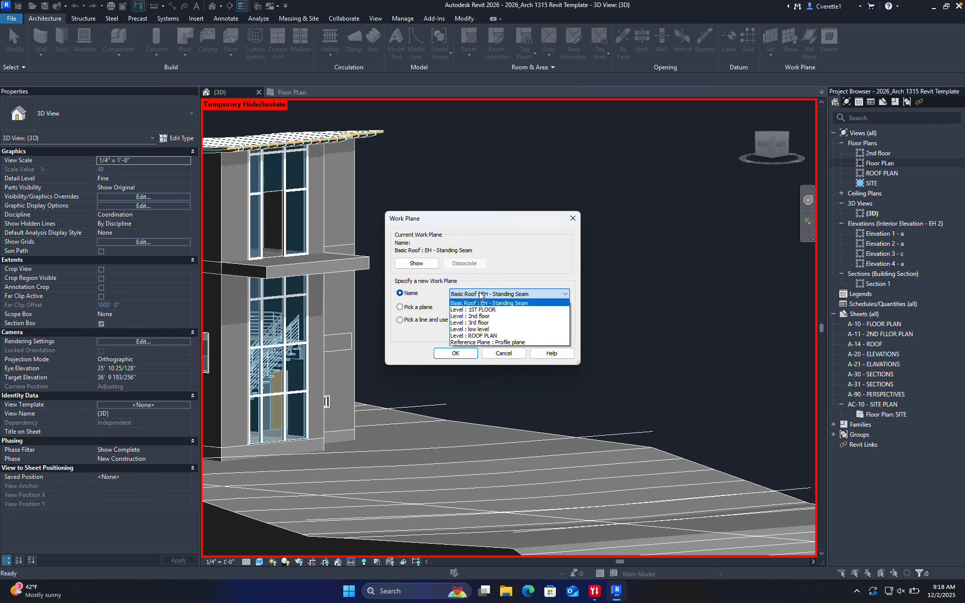
{"action": "left_click", "coordinate": [485, 323]}
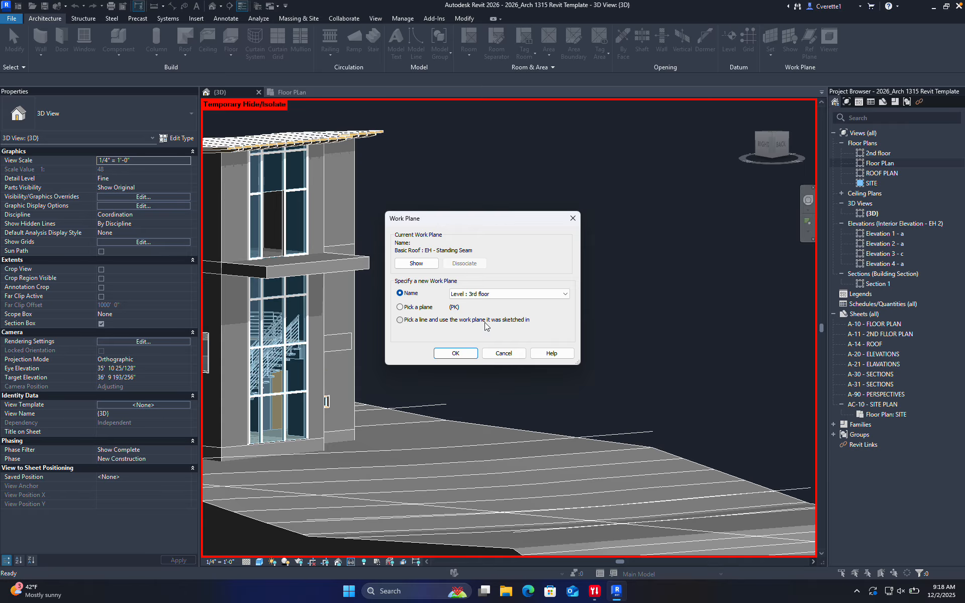
{"action": "left_click", "coordinate": [455, 353]}
Place a Frameless_Glass_Door 2'8" @ 8' at the empty middle bay above the balcony and select it
{"action": "middle_click_drag", "start_coordinate": [516, 291], "coordinate": [362, 328], "text": "shift"}
{"action": "middle_click_drag", "start_coordinate": [361, 328], "coordinate": [521, 334]}
{"action": "scroll", "coordinate": [427, 239], "scroll_direction": "up", "scroll_amount": 1}
{"action": "scroll", "coordinate": [427, 239], "scroll_direction": "up", "scroll_amount": 9}
{"action": "scroll", "coordinate": [439, 235], "scroll_direction": "down", "scroll_amount": 3}
{"action": "middle_click_drag", "start_coordinate": [472, 244], "coordinate": [422, 367]}
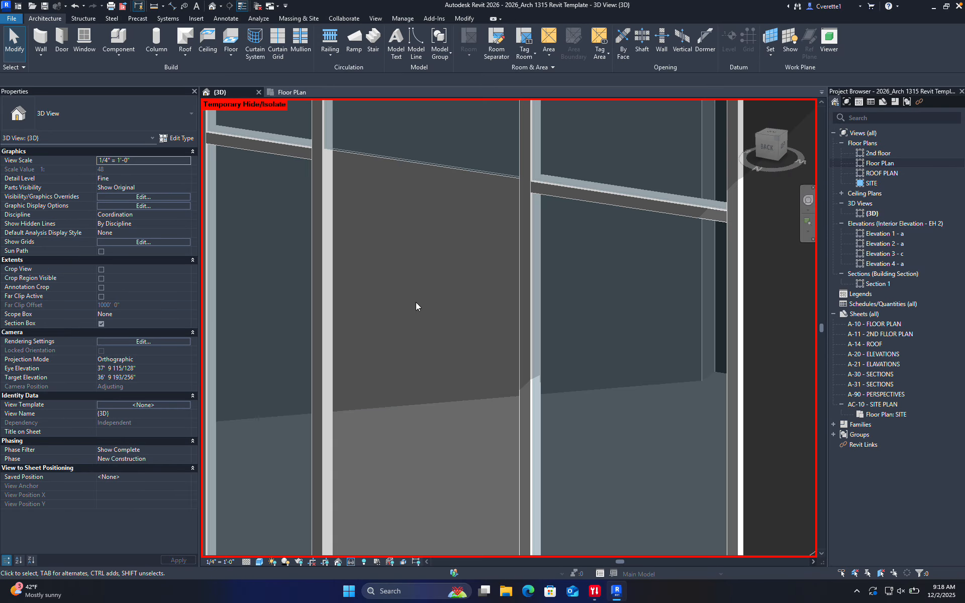
{"action": "key", "text": "d"}
{"action": "key", "text": "r"}
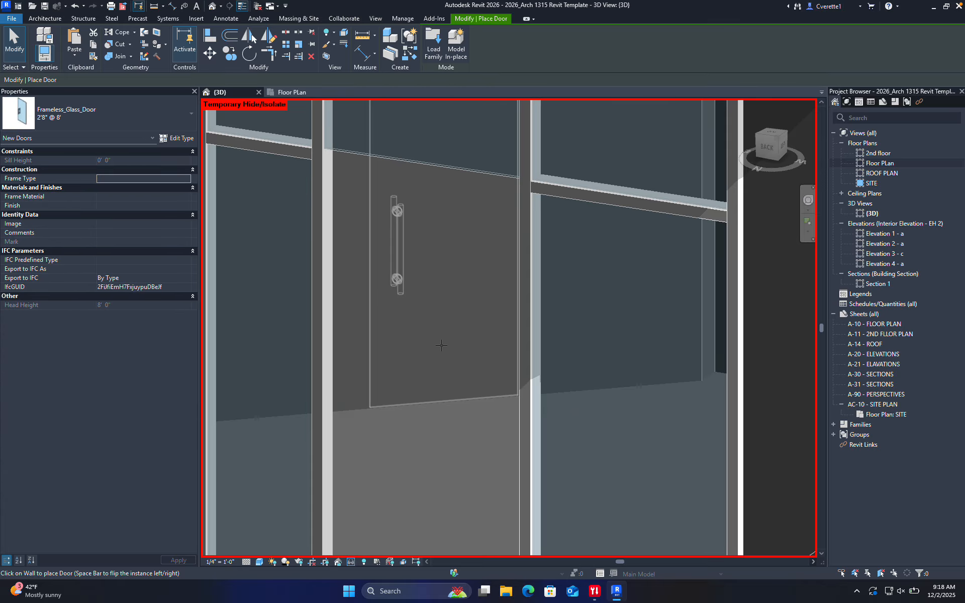
{"action": "scroll", "coordinate": [441, 365], "scroll_direction": "down", "scroll_amount": 5}
{"action": "scroll", "coordinate": [441, 365], "scroll_direction": "up", "scroll_amount": 3}
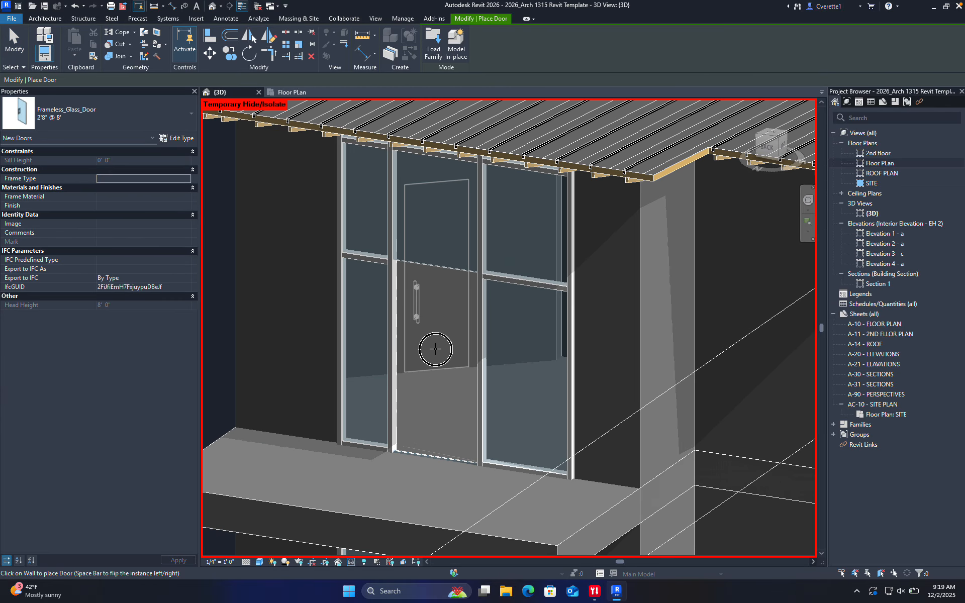
{"action": "key", "text": "Escape"}
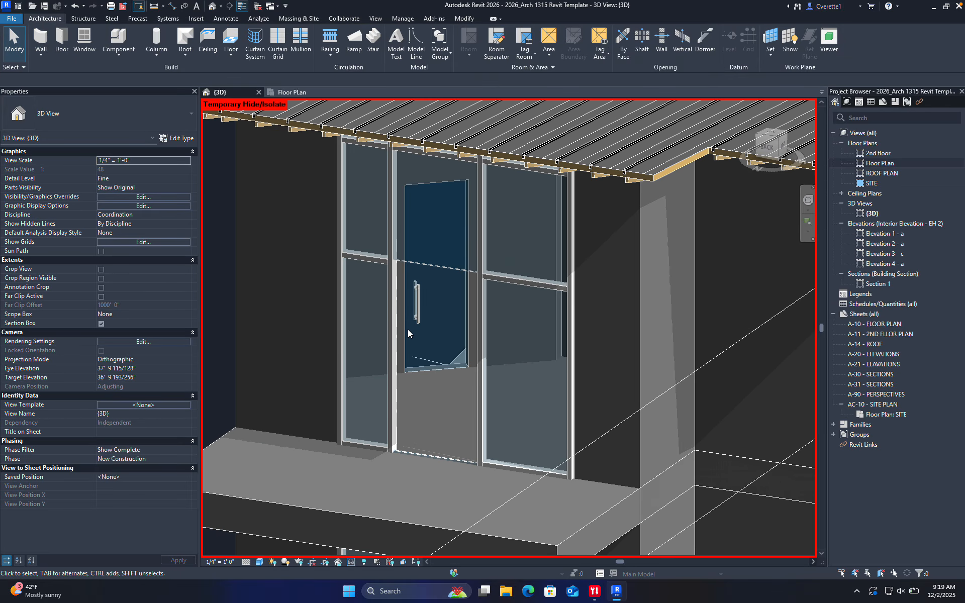
{"action": "left_click", "coordinate": [408, 331]}
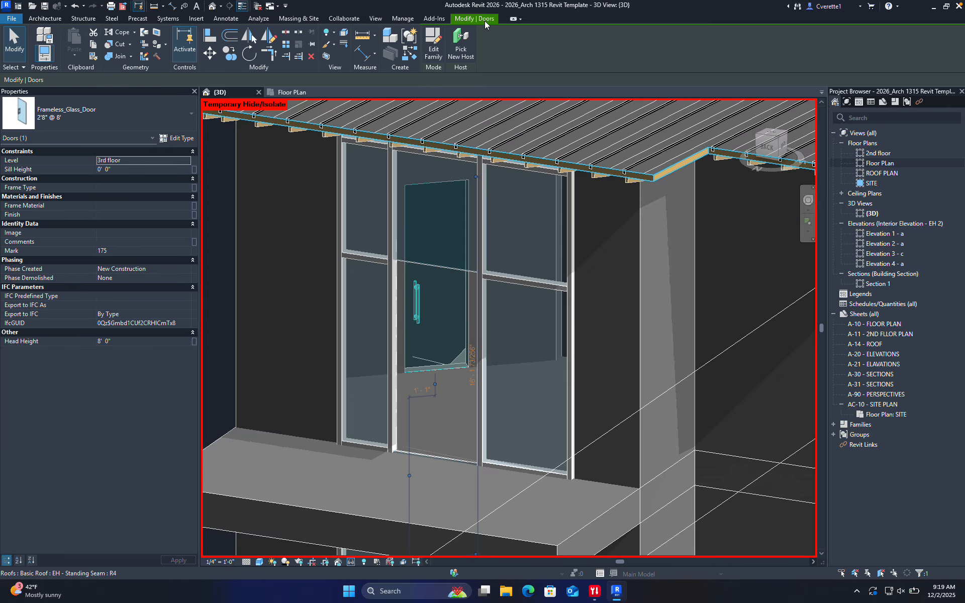
Try to rehost the misplaced frameless glass door to the curtain wall's middle bay
{"action": "left_click", "coordinate": [461, 43]}
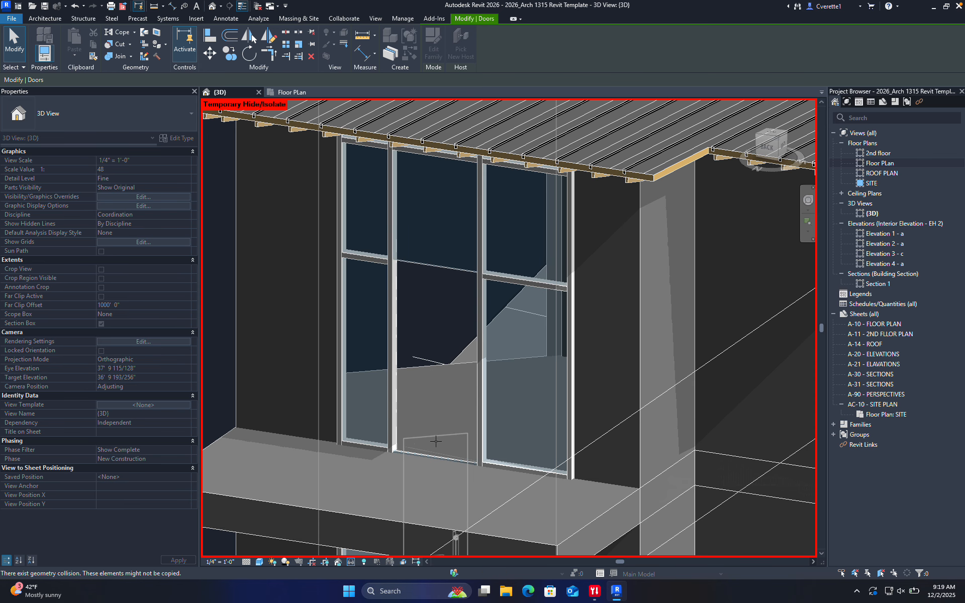
{"action": "left_click", "coordinate": [426, 281]}
{"action": "scroll", "coordinate": [419, 266], "scroll_direction": "up", "scroll_amount": 4}
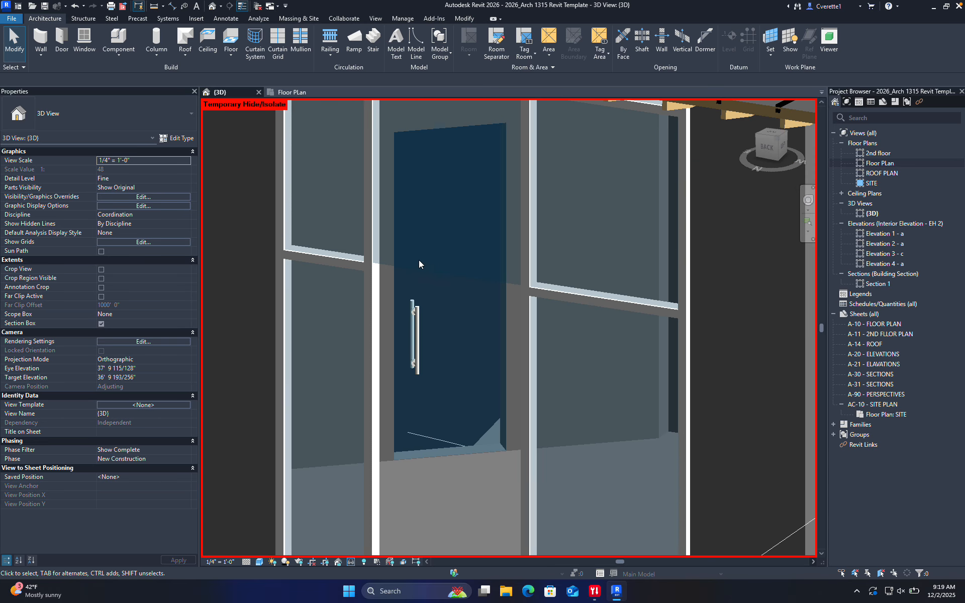
Change the empty curtain panel in the middle bay above the balcony to System Panel Solid
{"action": "left_click", "coordinate": [417, 274]}
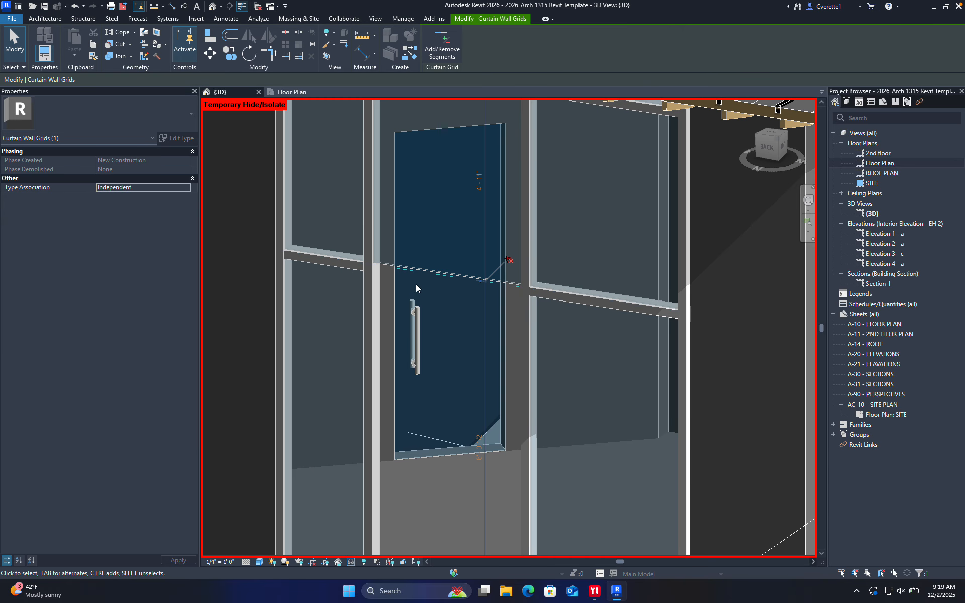
{"action": "left_click", "coordinate": [414, 270]}
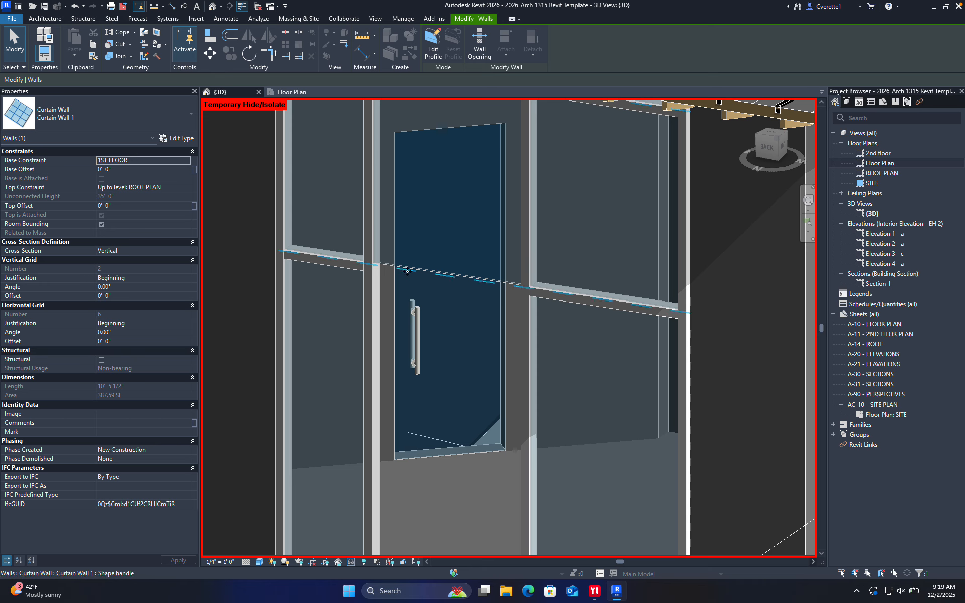
{"action": "left_click", "coordinate": [403, 269]}
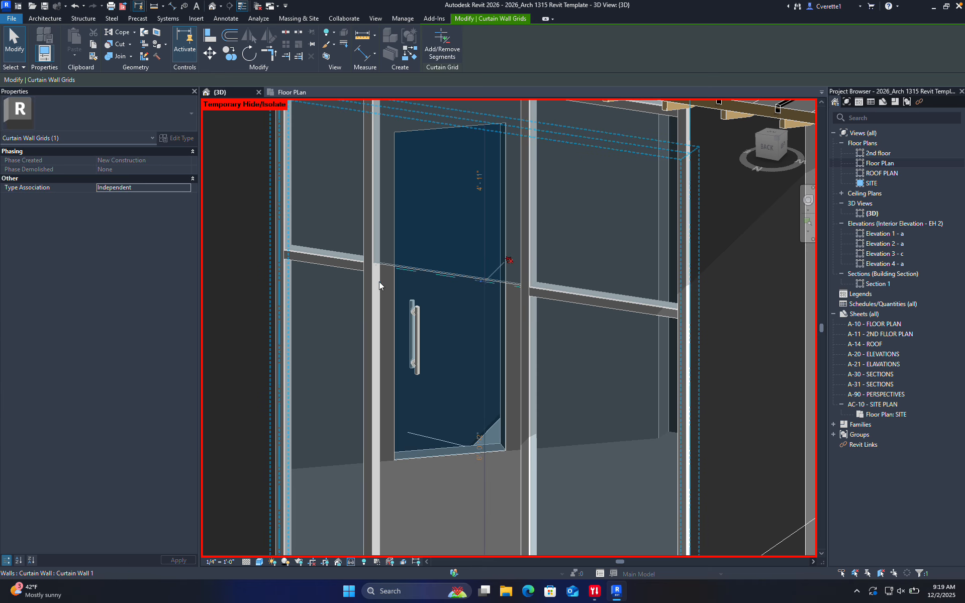
{"action": "left_click", "coordinate": [379, 281]}
{"action": "middle_click_drag", "start_coordinate": [393, 295], "coordinate": [503, 268], "text": "shift"}
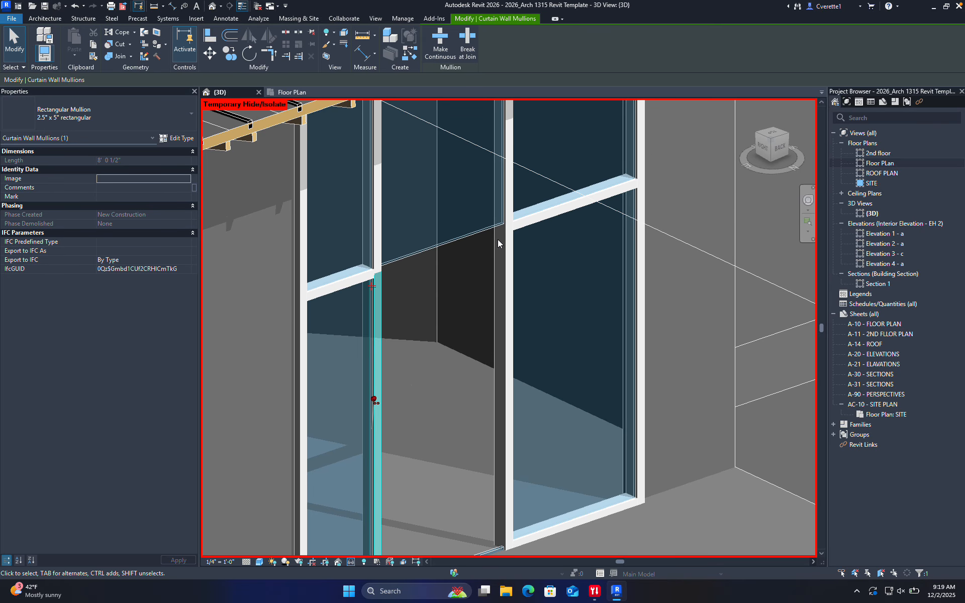
{"action": "left_click", "coordinate": [501, 241]}
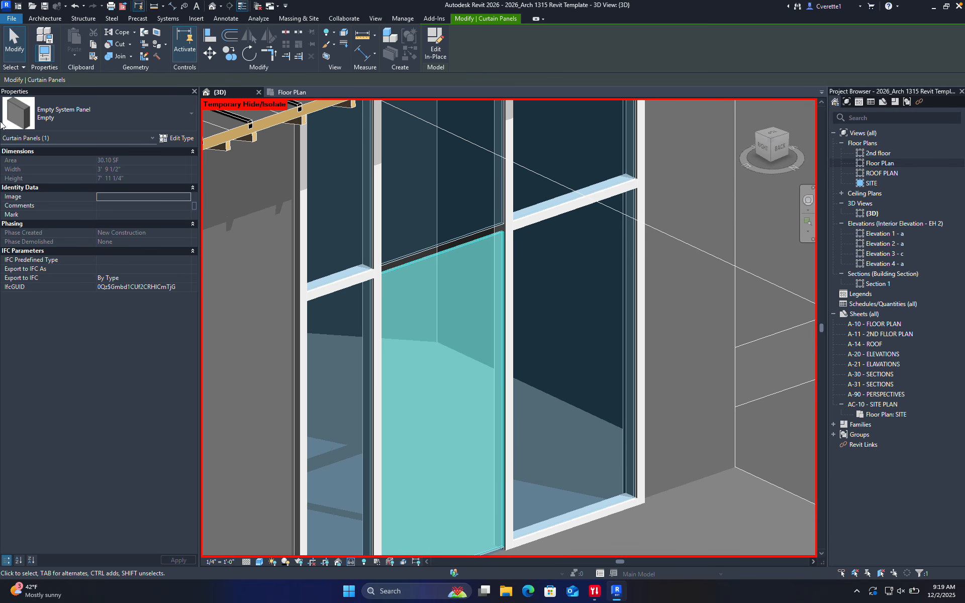
{"action": "left_click", "coordinate": [96, 115]}
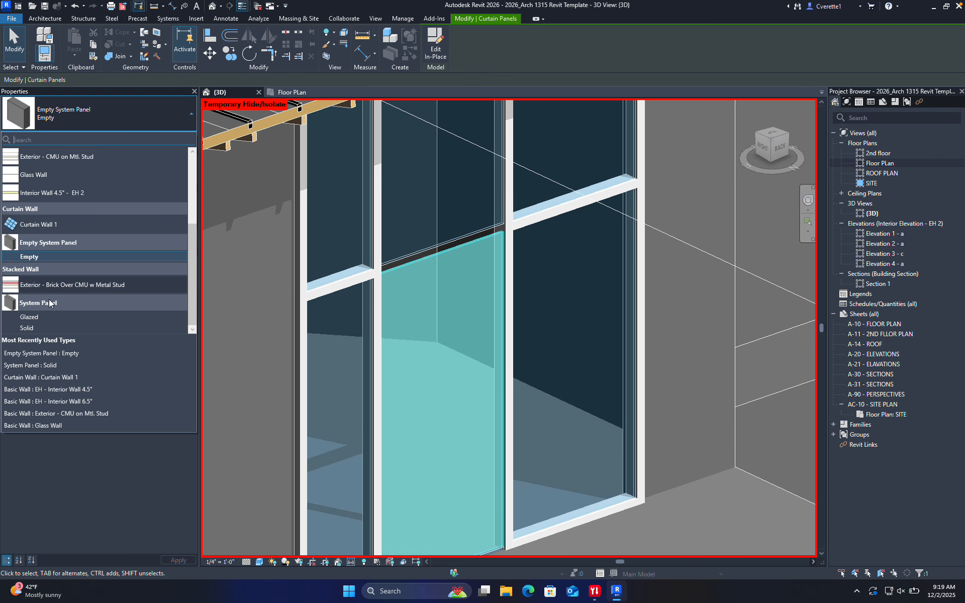
{"action": "left_click", "coordinate": [43, 328]}
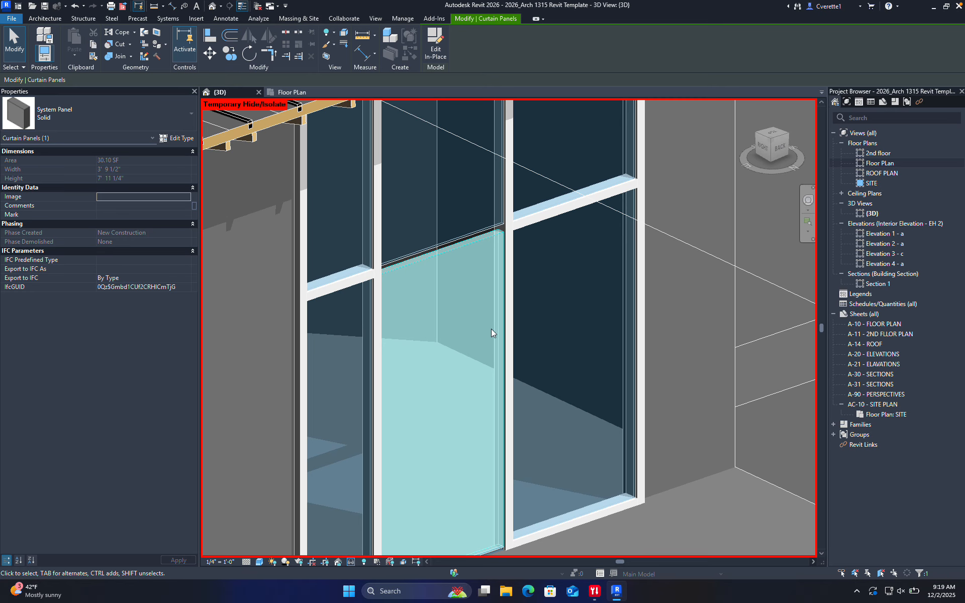
Try to place a Frameless_Glass_Door 2'8" @ 8' in the middle bay's solid system panel
{"action": "key", "text": "Escape"}
{"action": "key", "text": "d"}
{"action": "key", "text": "r"}
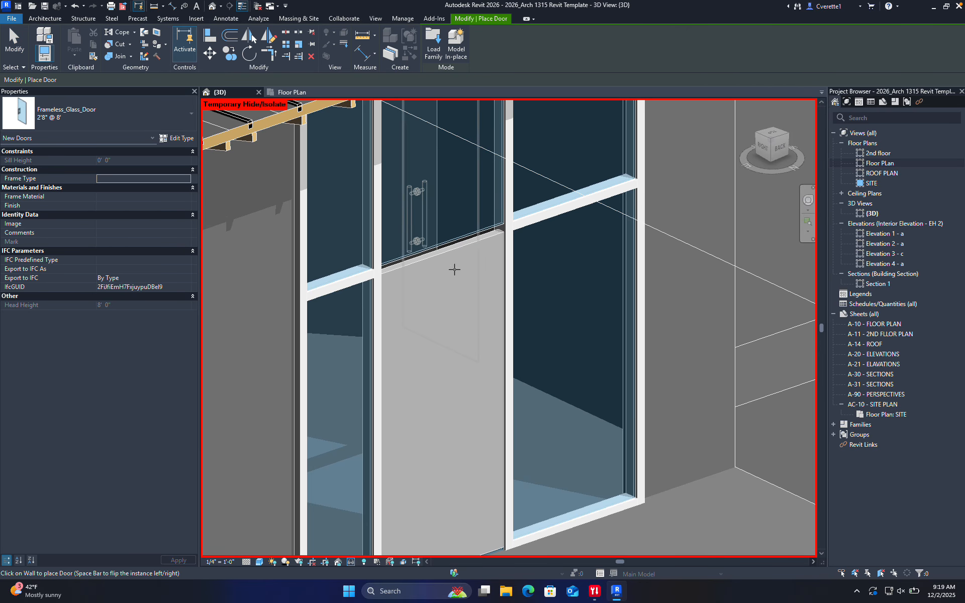
{"action": "middle_click_drag", "start_coordinate": [531, 483], "coordinate": [532, 363]}
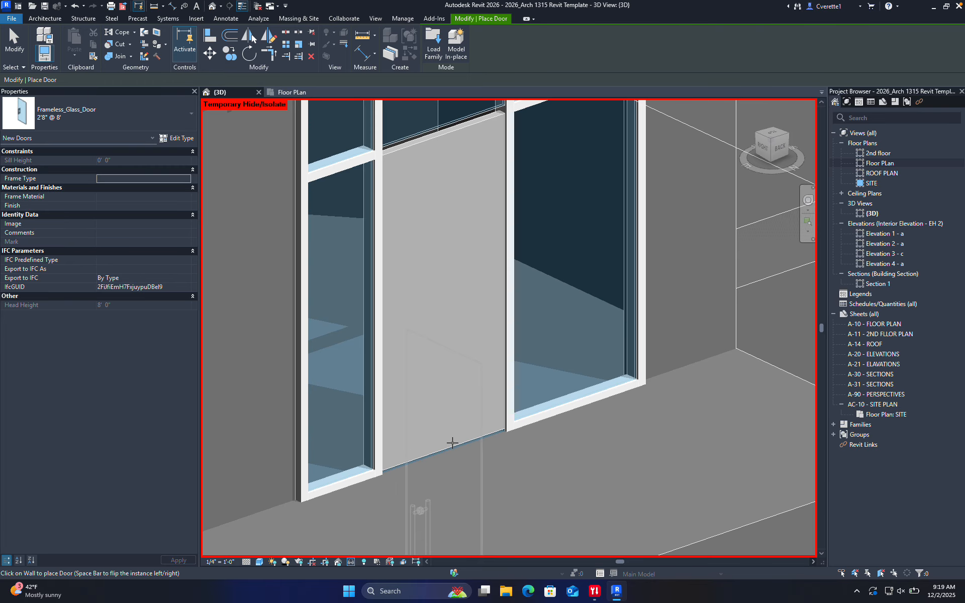
{"action": "key", "text": "Escape"}
Change the middle bay's solid panel above the balcony to the basic wall type 4" Wall
{"action": "key", "text": "Tab"}
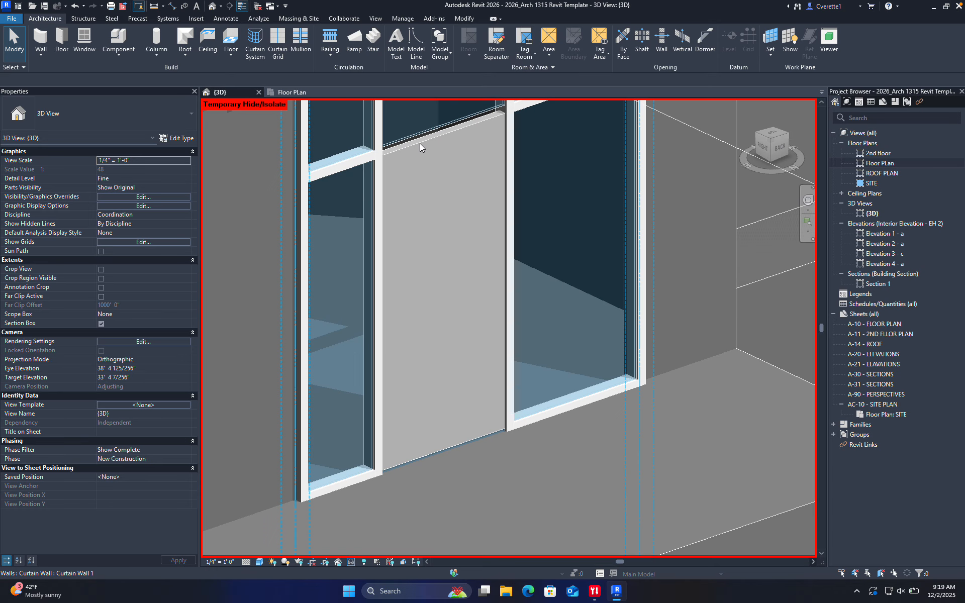
{"action": "left_click", "coordinate": [421, 144]}
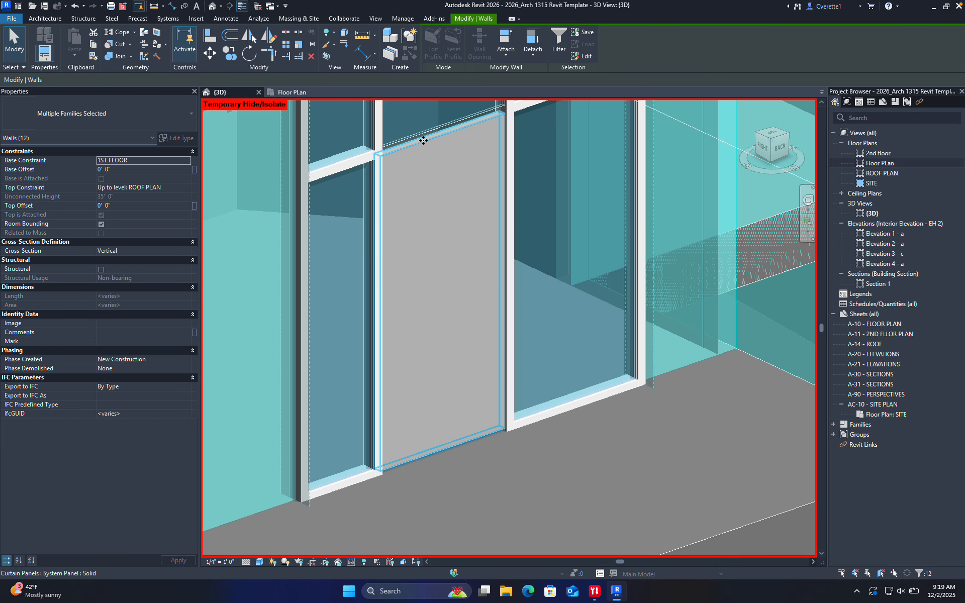
{"action": "left_click", "coordinate": [423, 141]}
{"action": "left_click", "coordinate": [111, 106]}
{"action": "scroll", "coordinate": [35, 189], "scroll_direction": "up", "scroll_amount": 5}
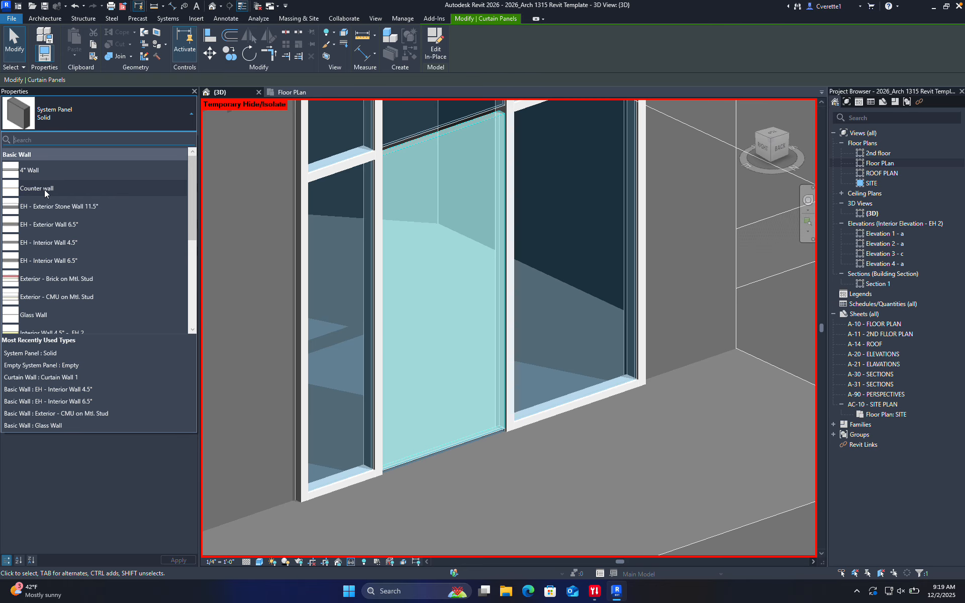
{"action": "left_click", "coordinate": [50, 165]}
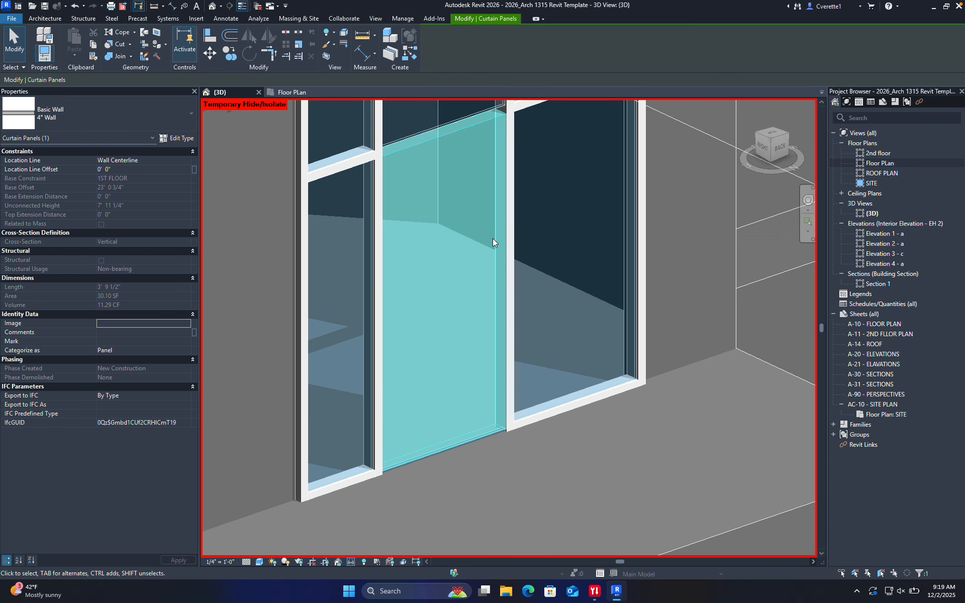
{"action": "key", "text": "Escape"}
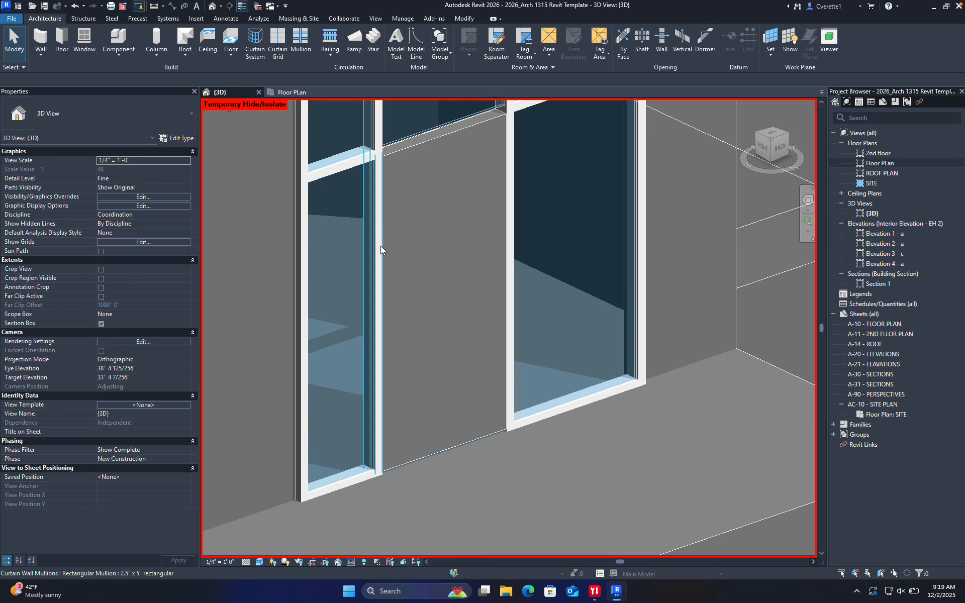
Place a Frameless_Glass_Door 2'8" @ 8' in the middle bay's 4" wall panel at balcony level
{"action": "key", "text": "d"}
{"action": "key", "text": "r"}
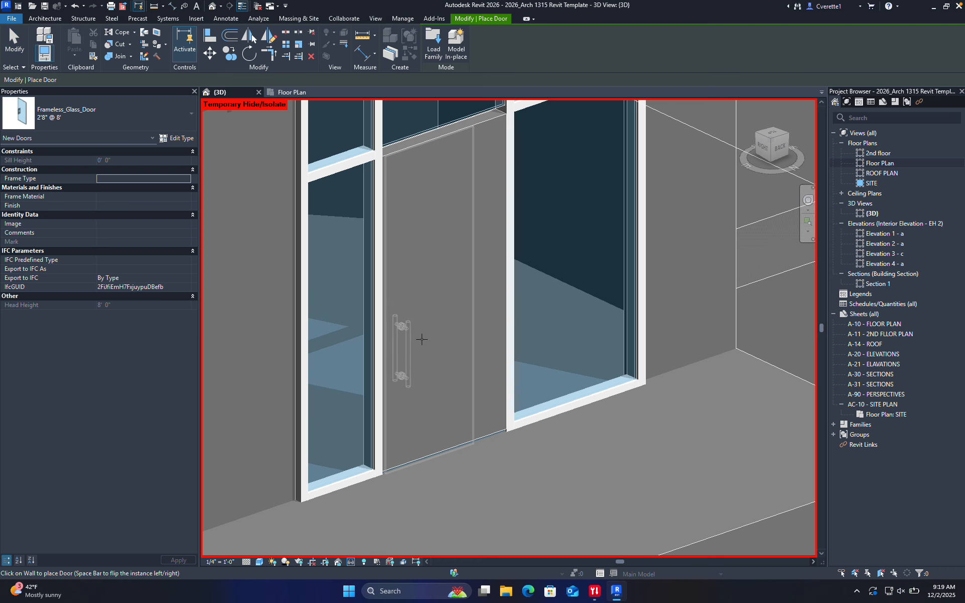
{"action": "left_click", "coordinate": [428, 338]}
{"action": "key", "text": "Escape"}
{"action": "key", "text": "Escape"}
Nudge the new glass door sideways until it sits against the vertical mullion on its handle side
{"action": "scroll", "coordinate": [496, 420], "scroll_direction": "down", "scroll_amount": 2}
{"action": "middle_click_drag", "start_coordinate": [496, 420], "coordinate": [341, 400], "text": "shift"}
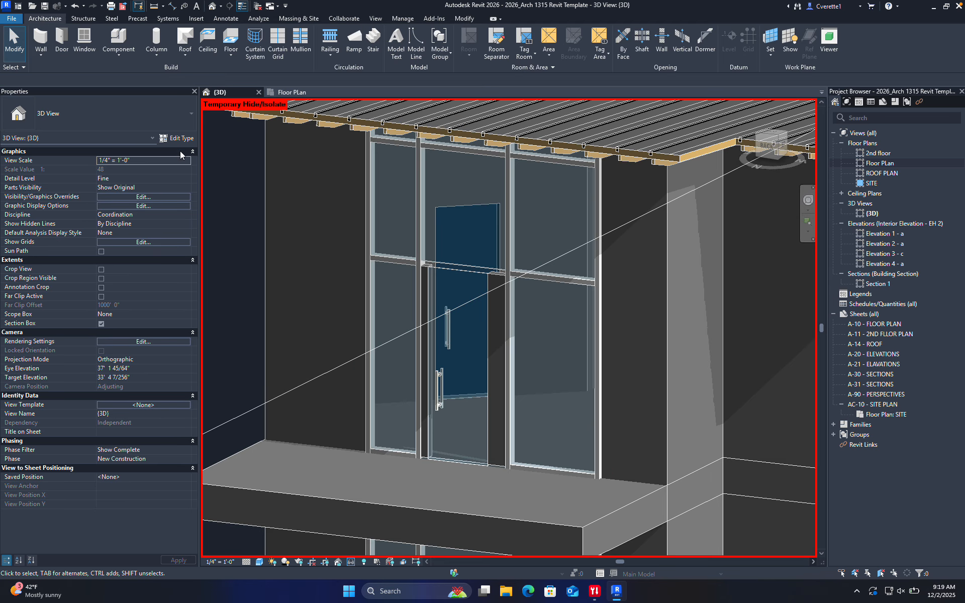
{"action": "scroll", "coordinate": [490, 300], "scroll_direction": "up", "scroll_amount": 3}
{"action": "scroll", "coordinate": [367, 215], "scroll_direction": "up", "scroll_amount": 3}
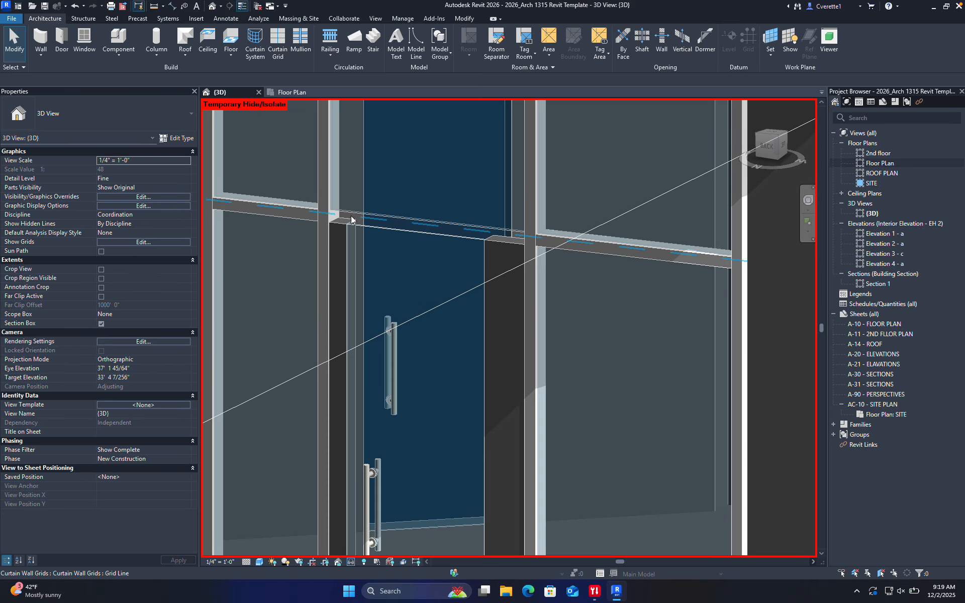
{"action": "left_click", "coordinate": [351, 235]}
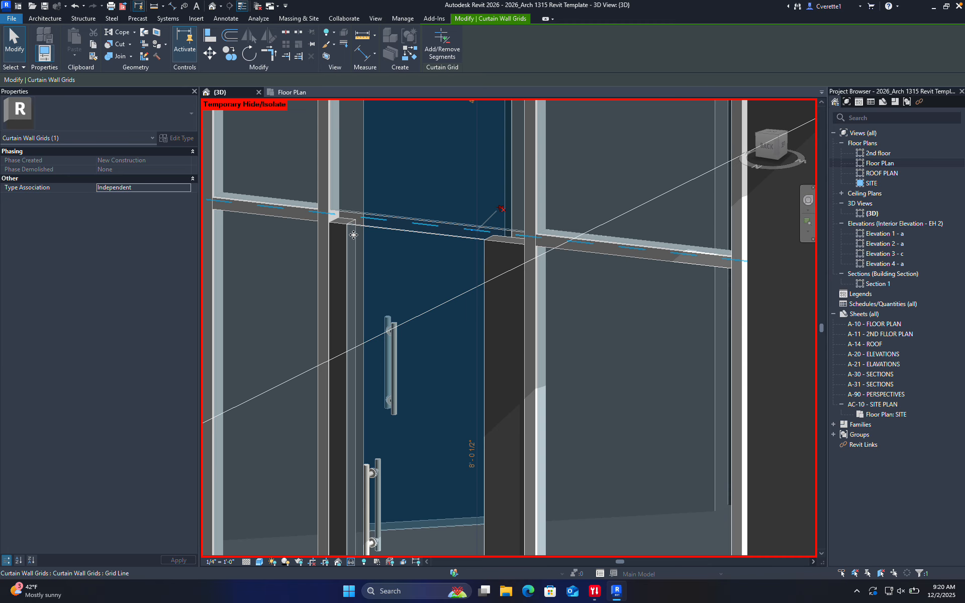
{"action": "key", "text": "Escape"}
{"action": "left_click", "coordinate": [370, 227]}
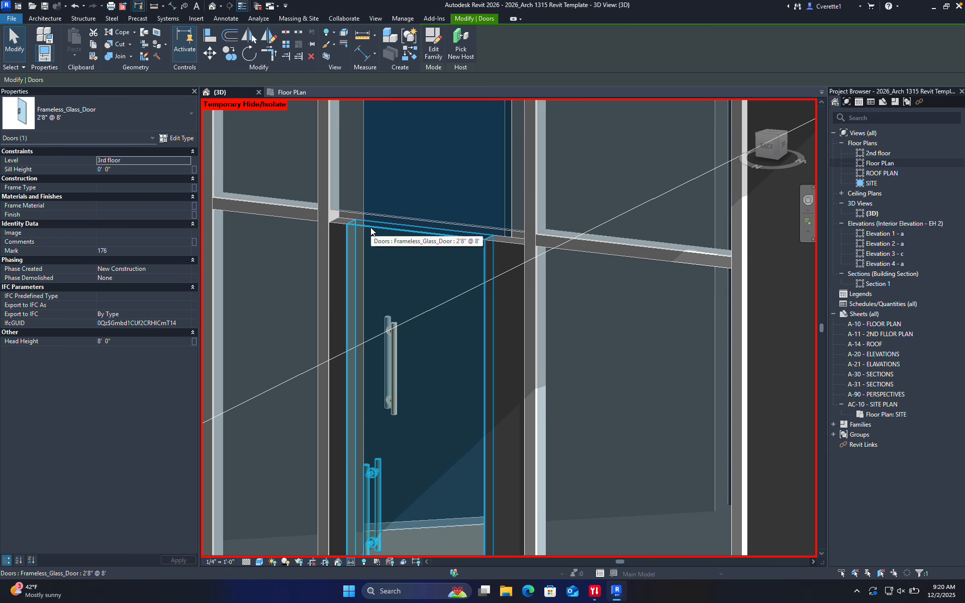
{"action": "key", "text": "Left"}
{"action": "key", "text": "Left"}
{"action": "key", "text": "Left"}
{"action": "key", "text": "Left"}
{"action": "key", "text": "Left"}
{"action": "key", "text": "Left"}
{"action": "key", "text": "Left"}
{"action": "key", "text": "Left"}
{"action": "key", "text": "Left"}
{"action": "key", "text": "Left"}
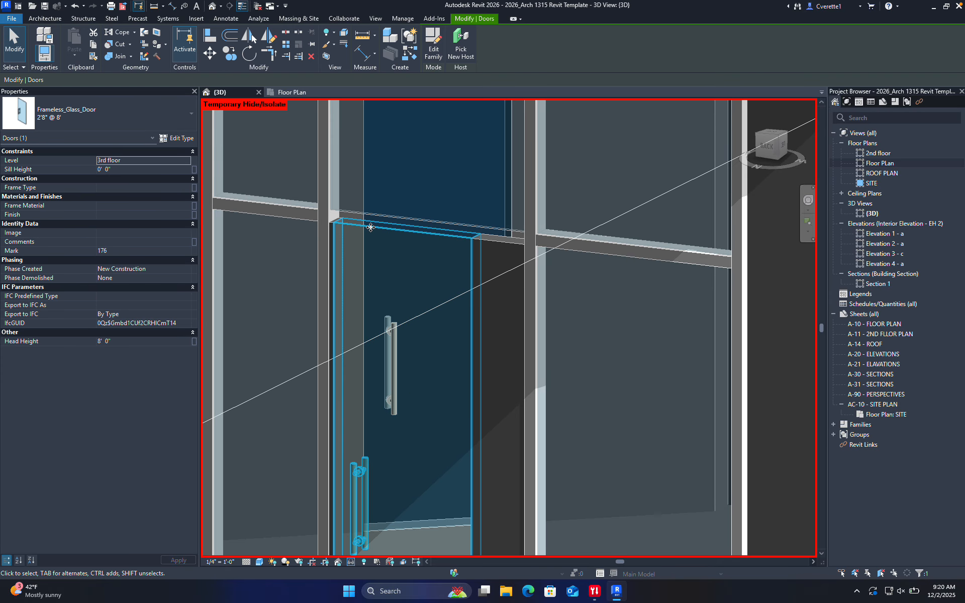
{"action": "key", "text": "Left"}
{"action": "key", "text": "Left"}
{"action": "key", "text": "Left"}
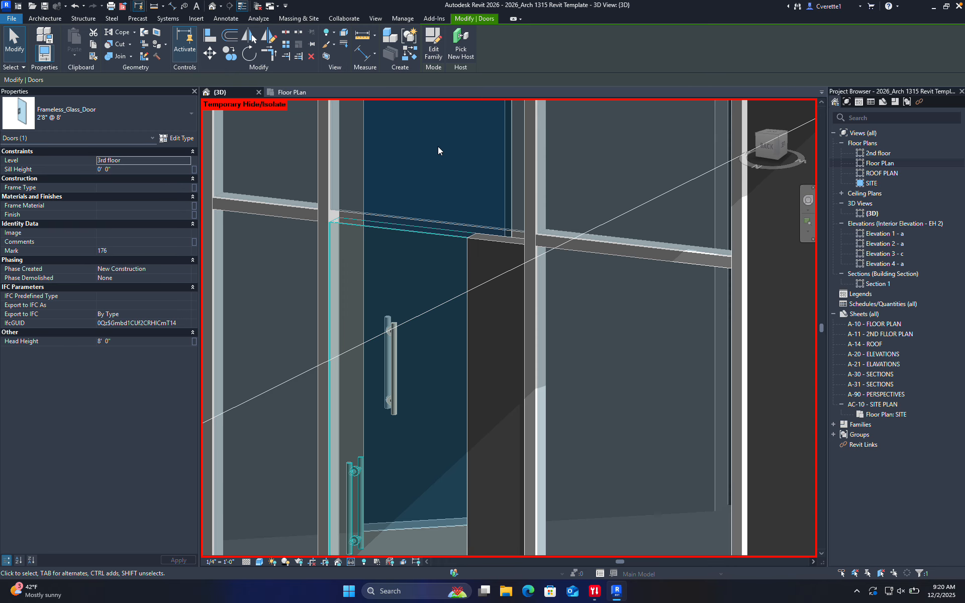
{"action": "key", "text": "Escape"}
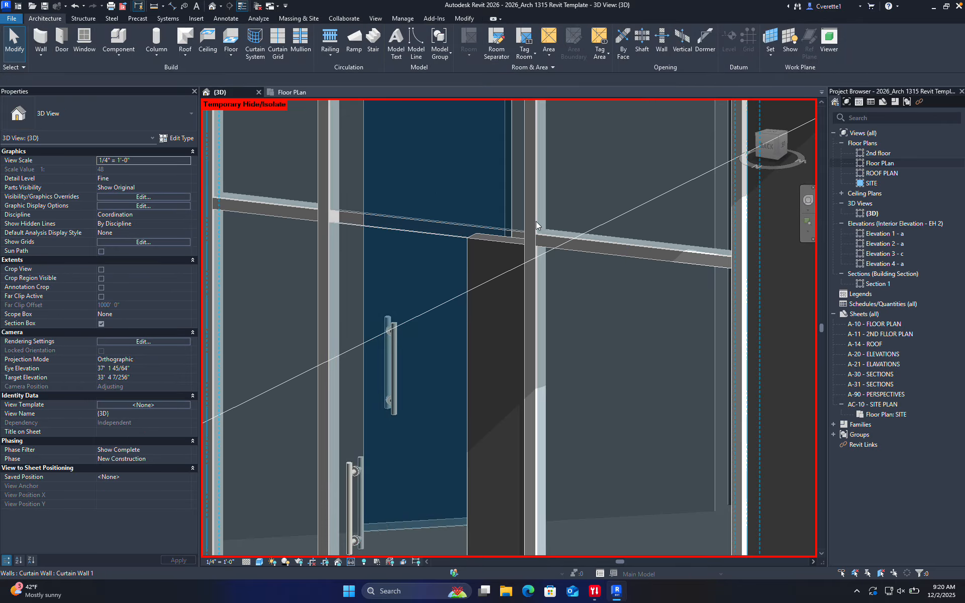
Unpin the vertical grid line on the side opposite the door handle and nudge it over to the door's edge, closing the wall strip
{"action": "left_click", "coordinate": [535, 279]}
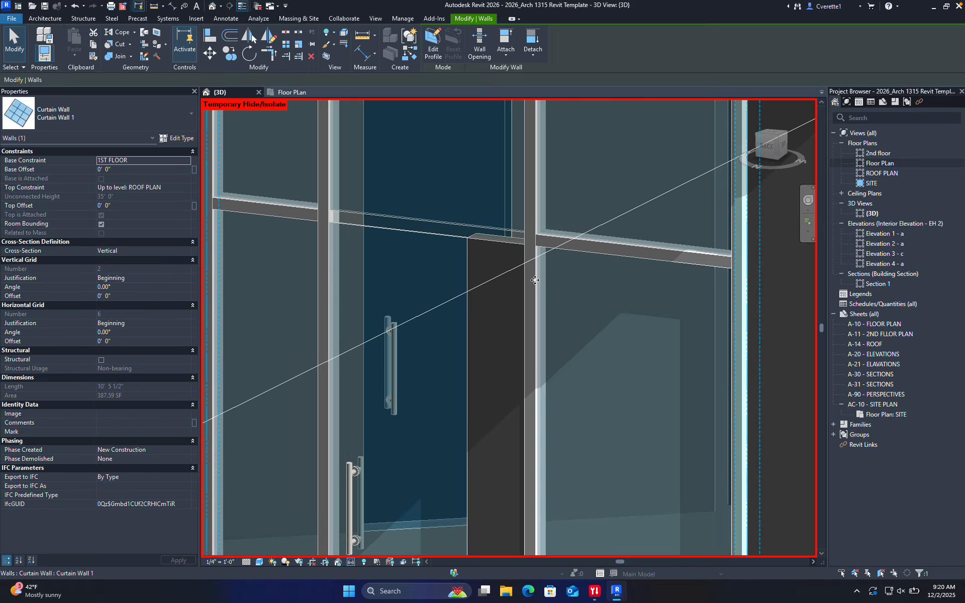
{"action": "scroll", "coordinate": [542, 315], "scroll_direction": "down", "scroll_amount": 2}
{"action": "scroll", "coordinate": [523, 229], "scroll_direction": "down", "scroll_amount": 2}
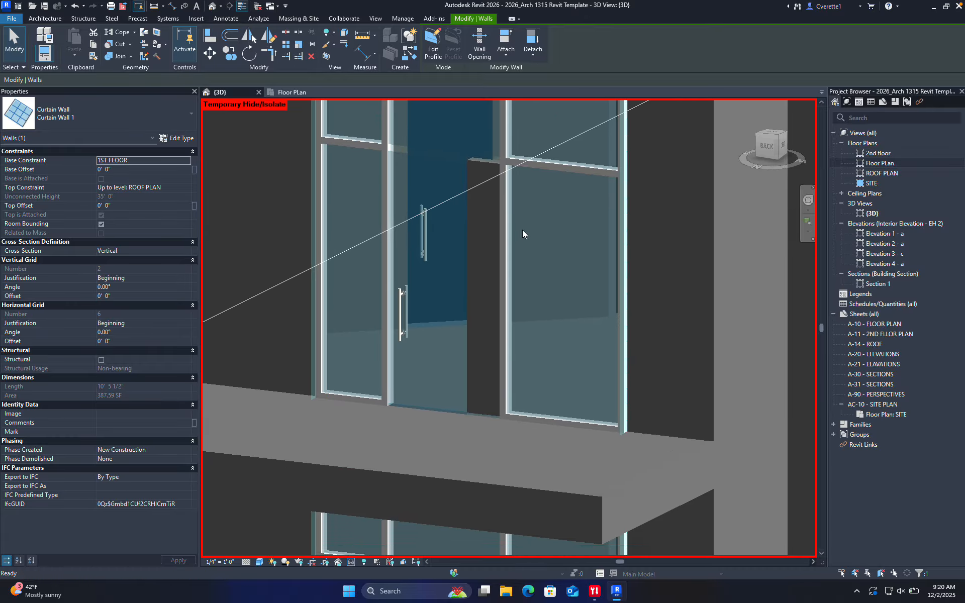
{"action": "scroll", "coordinate": [502, 236], "scroll_direction": "up", "scroll_amount": 5}
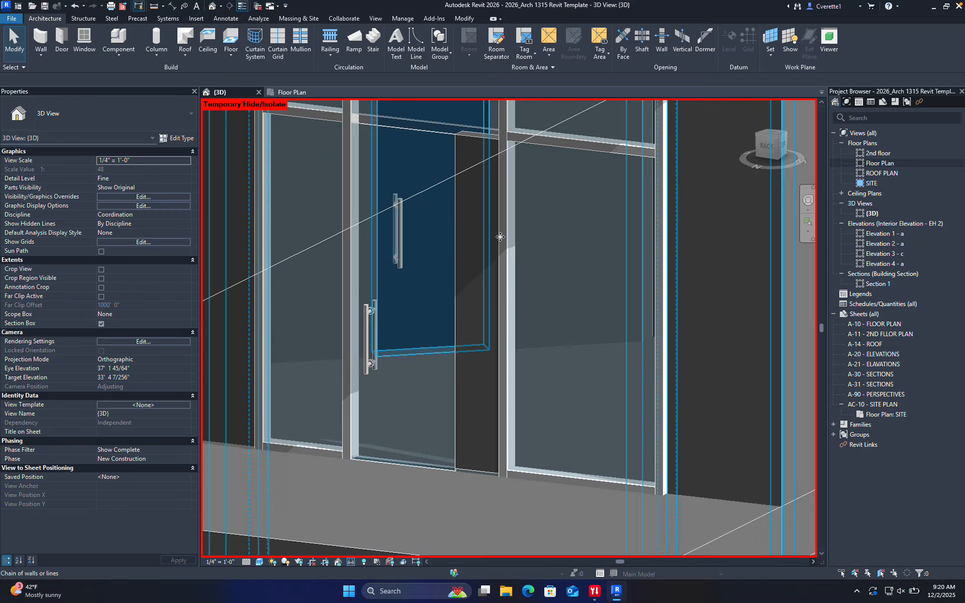
{"action": "left_click", "coordinate": [525, 282]}
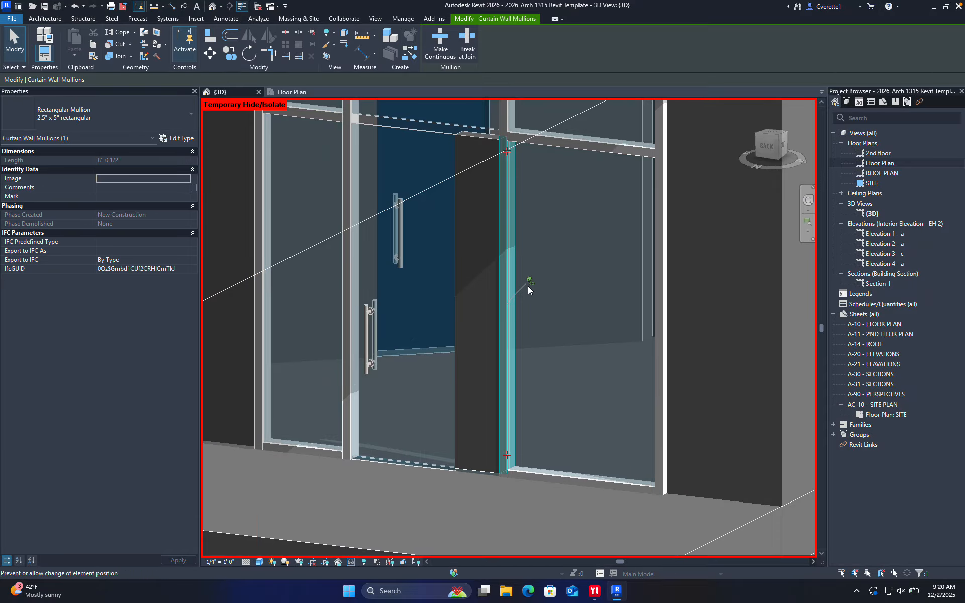
{"action": "left_click", "coordinate": [489, 282]}
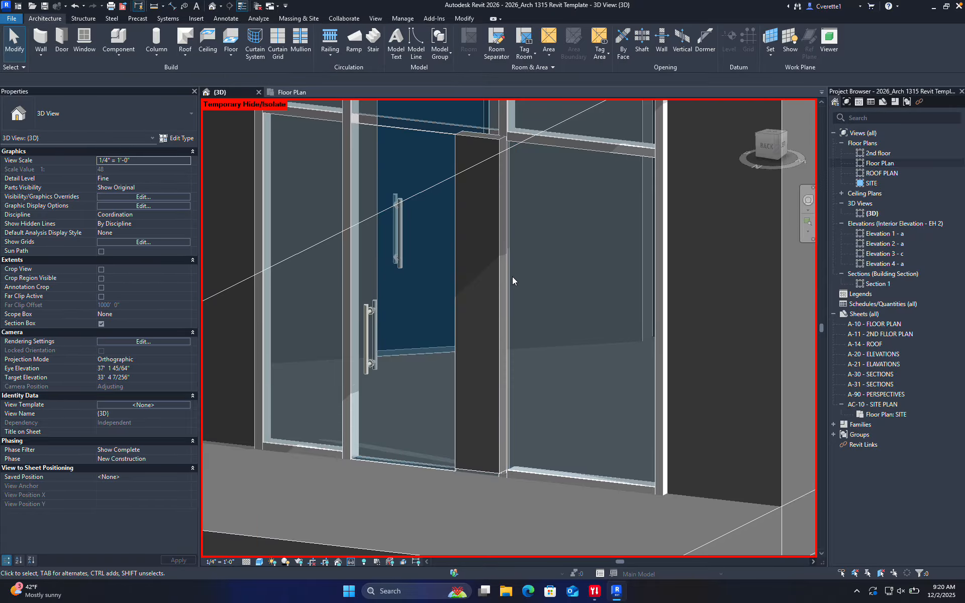
{"action": "left_click", "coordinate": [509, 278]}
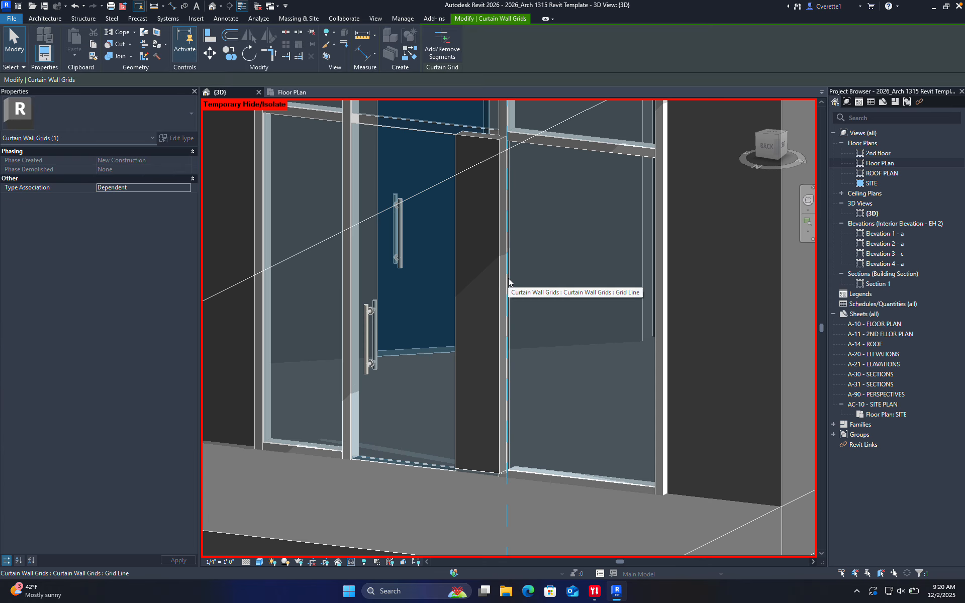
{"action": "key", "text": "u"}
{"action": "key", "text": "p"}
{"action": "key", "text": "Left"}
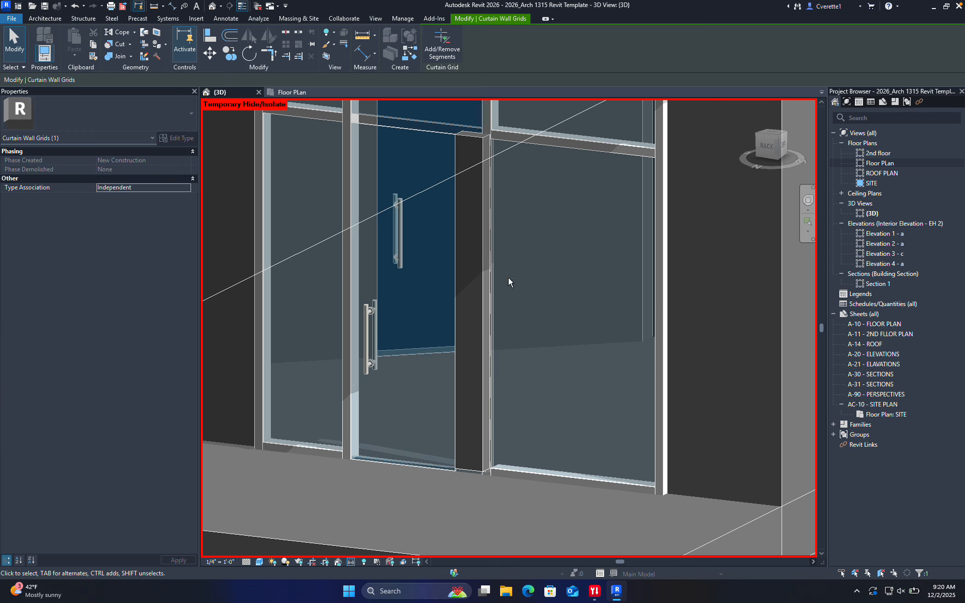
{"action": "key", "text": "Left"}
{"action": "key", "text": "Left"}
{"action": "key", "text": "Left"}
{"action": "key", "text": "Left"}
{"action": "key", "text": "Left"}
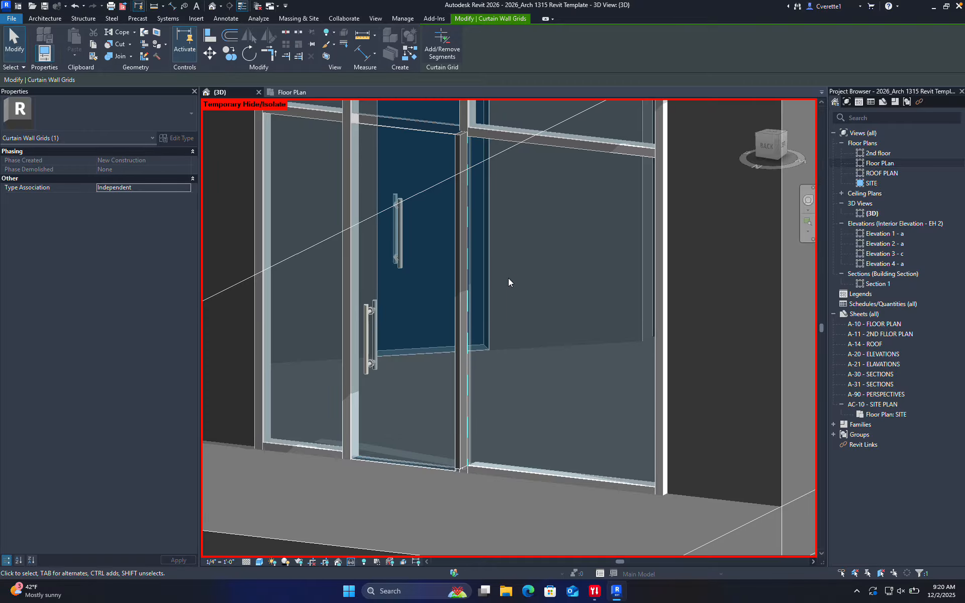
{"action": "key", "text": "Left"}
{"action": "key", "text": "Left"}
{"action": "key", "text": "Escape"}
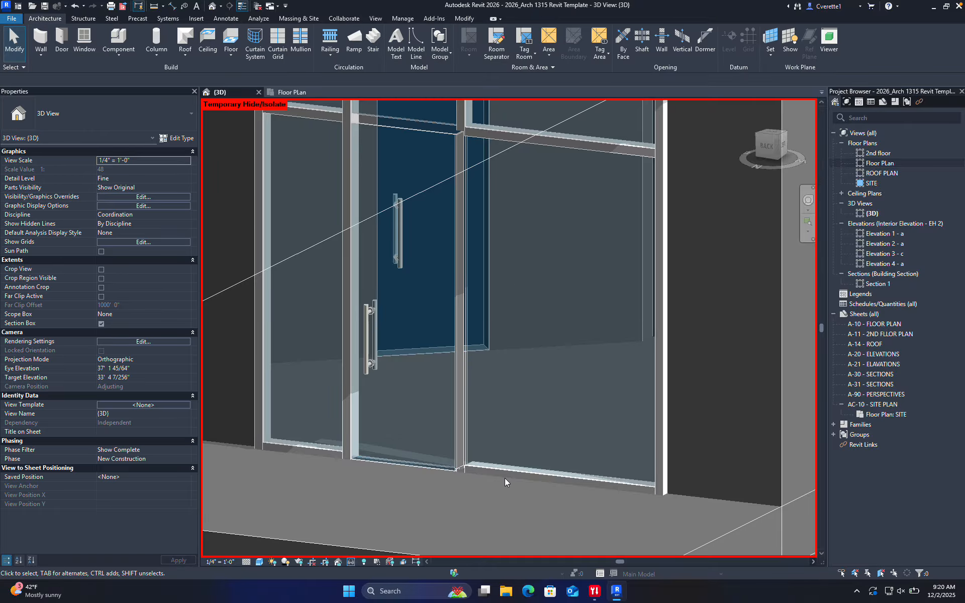
{"action": "scroll", "coordinate": [486, 523], "scroll_direction": "down", "scroll_amount": 3}
{"action": "middle_click_drag", "start_coordinate": [486, 510], "coordinate": [436, 505], "text": "shift"}
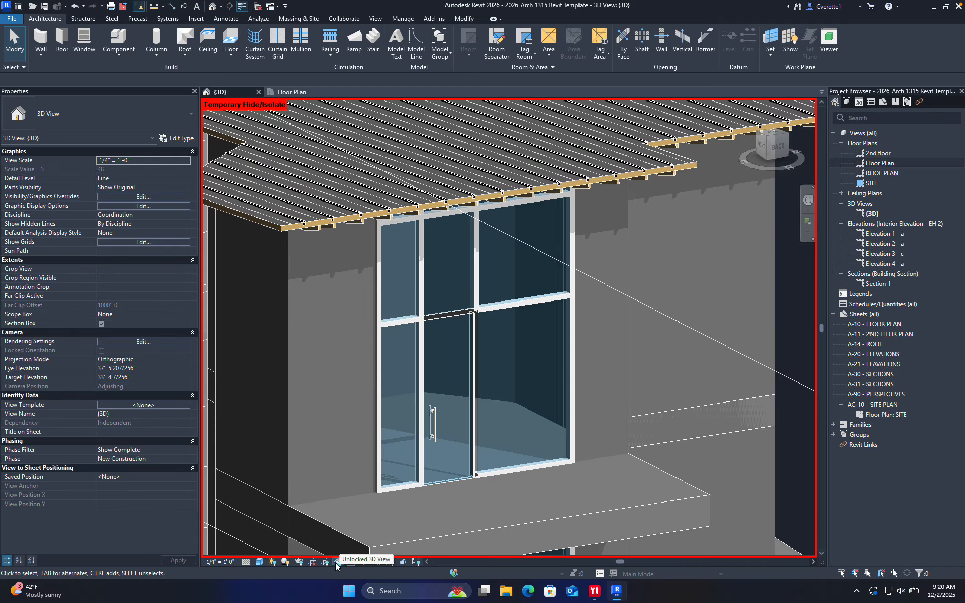
{"action": "scroll", "coordinate": [439, 427], "scroll_direction": "down", "scroll_amount": 3}
{"action": "scroll", "coordinate": [357, 526], "scroll_direction": "up", "scroll_amount": 3}
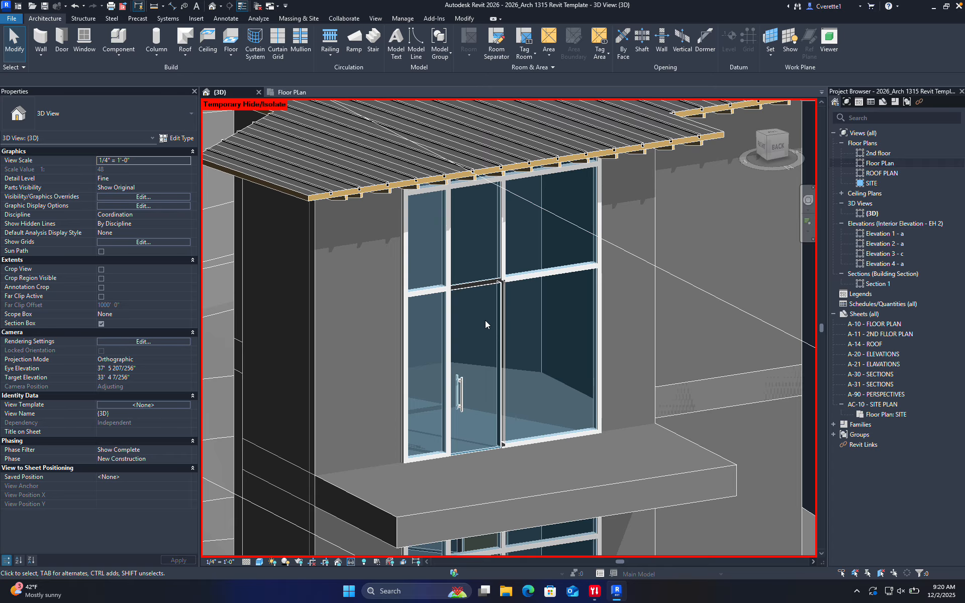
Examine the house in 3D from all sides, checking the roof, balcony door, curtain walls and windows
{"action": "scroll", "coordinate": [484, 324], "scroll_direction": "down", "scroll_amount": 2}
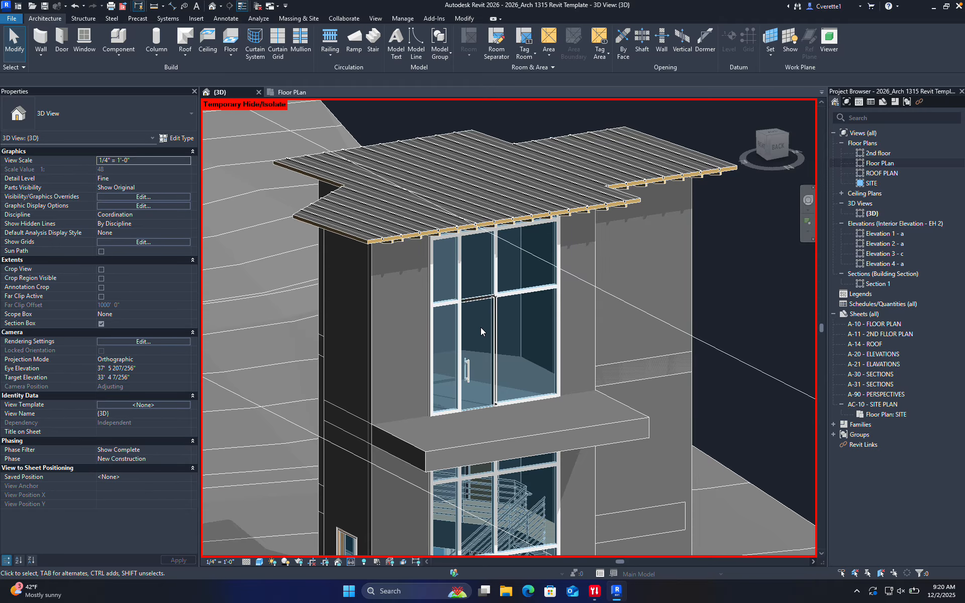
{"action": "middle_click_drag", "start_coordinate": [480, 331], "coordinate": [443, 364], "text": "shift"}
{"action": "middle_click_drag", "start_coordinate": [402, 482], "coordinate": [395, 331]}
{"action": "scroll", "coordinate": [395, 331], "scroll_direction": "up", "scroll_amount": 1}
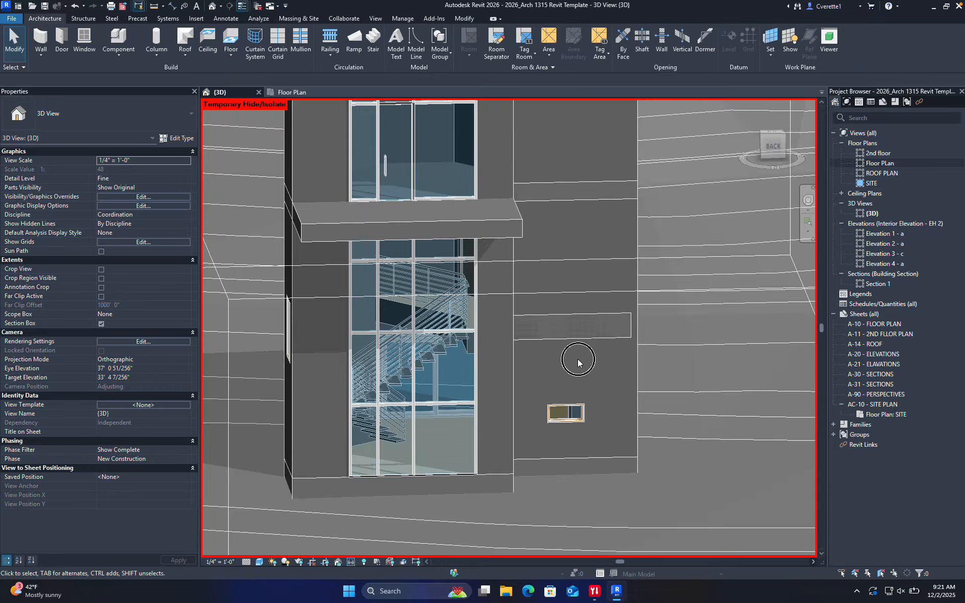
{"action": "scroll", "coordinate": [578, 362], "scroll_direction": "down", "scroll_amount": 6}
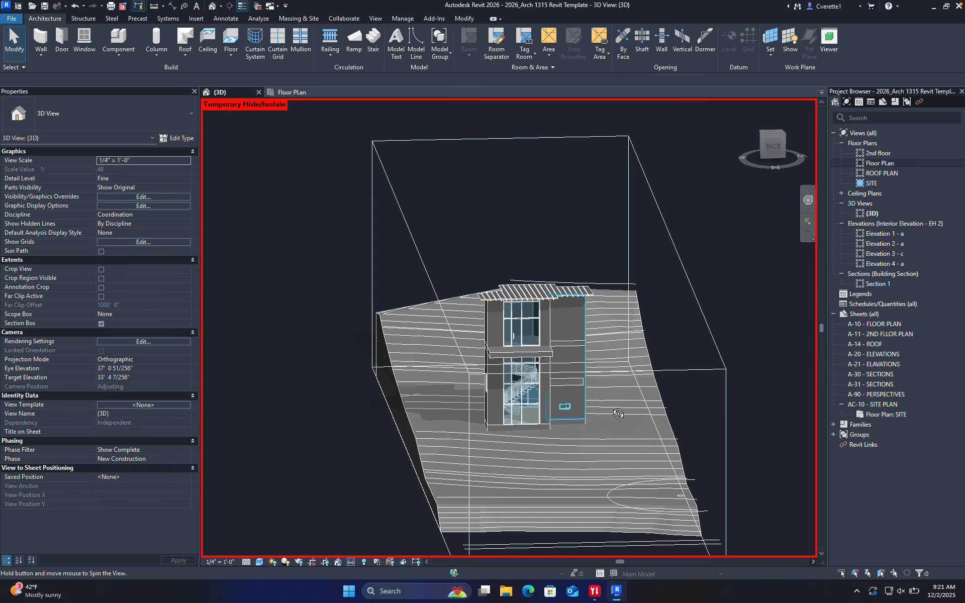
{"action": "middle_click_drag", "start_coordinate": [618, 413], "coordinate": [642, 366], "text": "shift"}
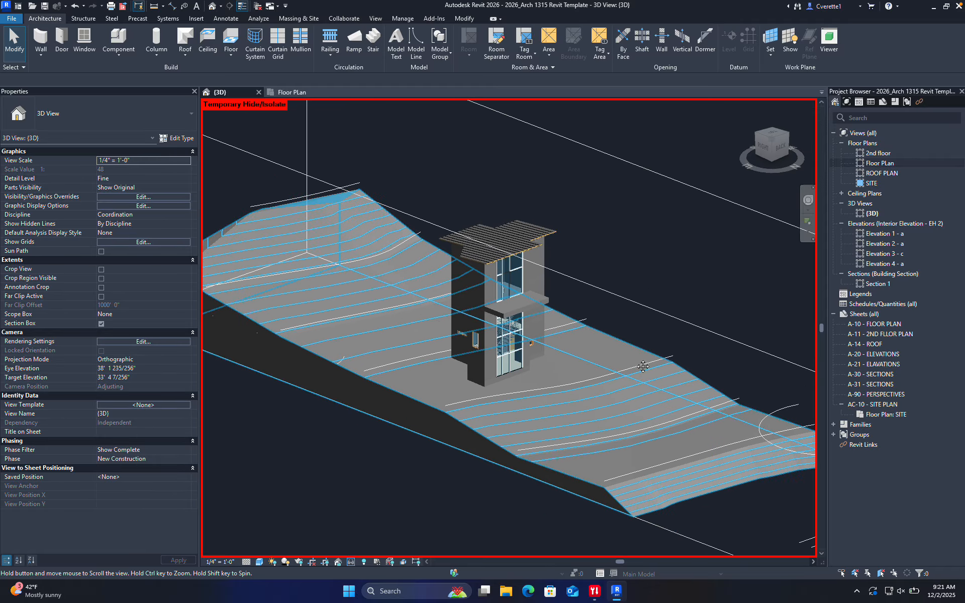
{"action": "scroll", "coordinate": [643, 366], "scroll_direction": "up", "scroll_amount": 6}
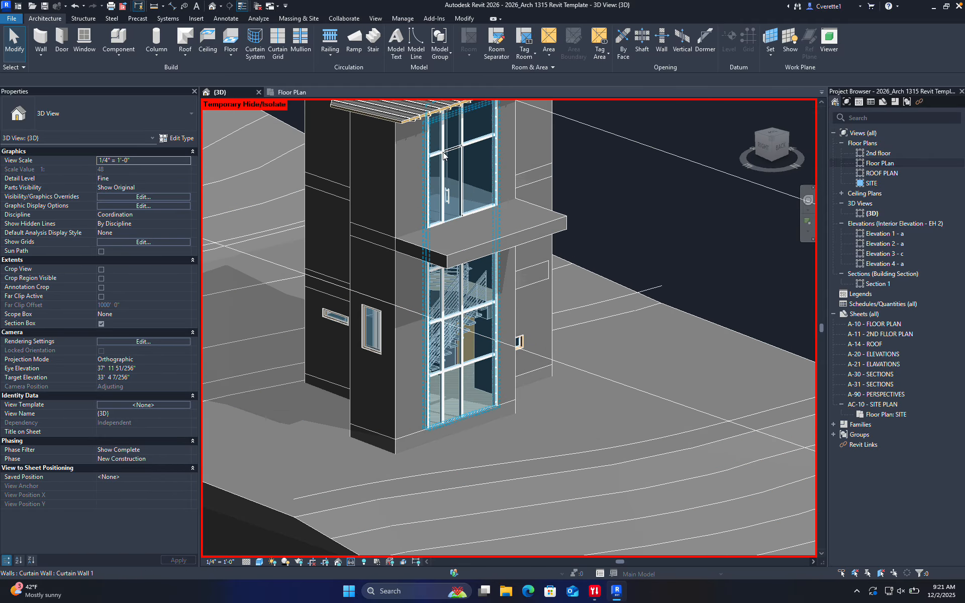
{"action": "middle_click_drag", "start_coordinate": [443, 155], "coordinate": [726, 307], "text": "shift"}
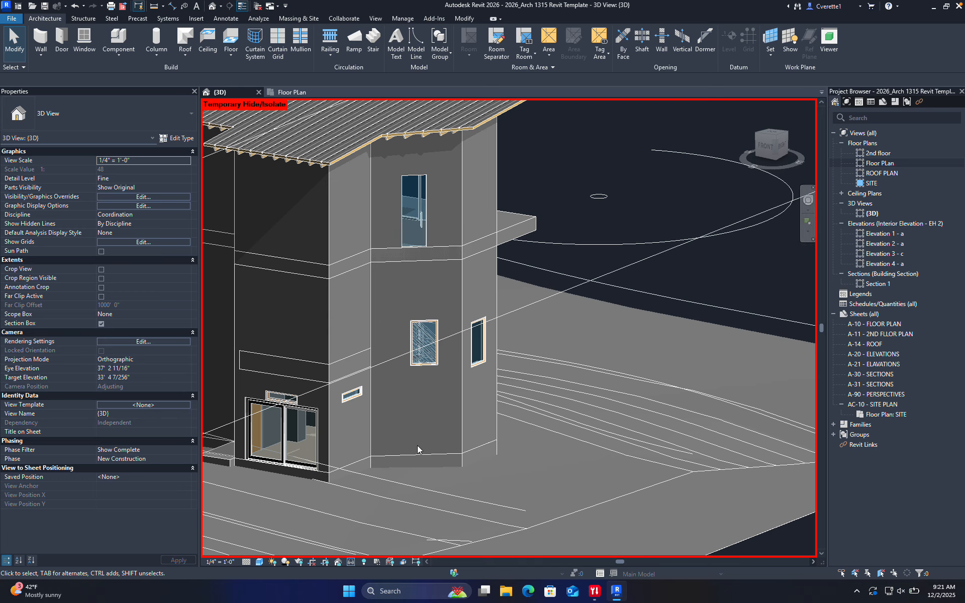
{"action": "middle_click_drag", "start_coordinate": [400, 364], "coordinate": [278, 335], "text": "shift"}
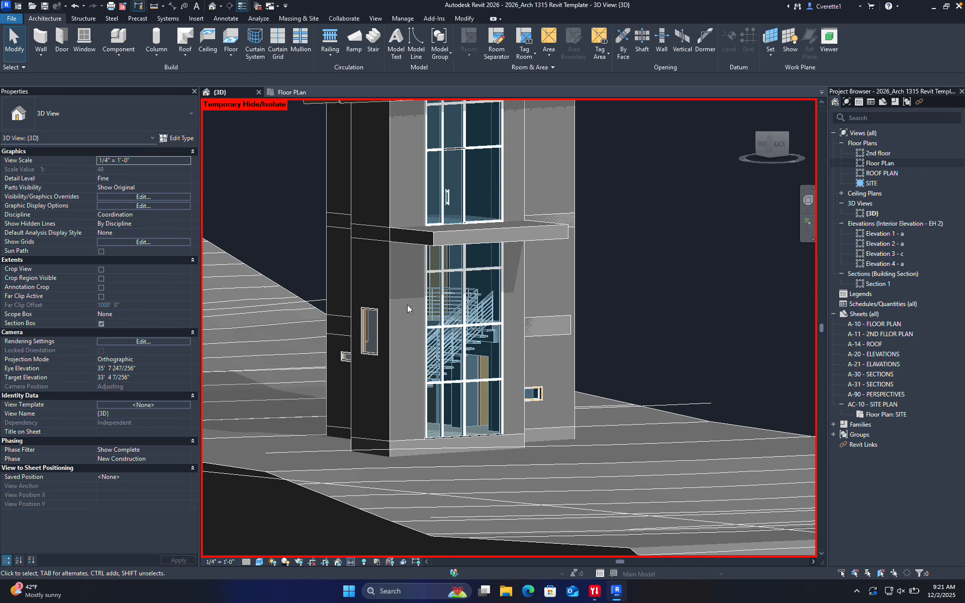
Try to place a text note with a one-segment leader at the diagonal railing beside the stair opening in the 2nd floor plan
{"action": "double_click", "coordinate": [879, 153]}
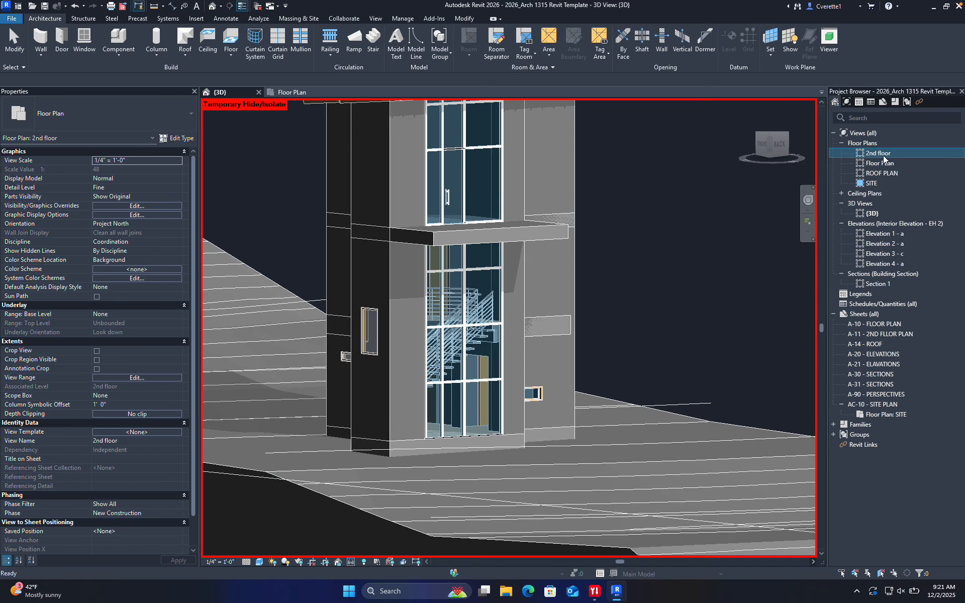
{"action": "scroll", "coordinate": [499, 384], "scroll_direction": "up", "scroll_amount": 6}
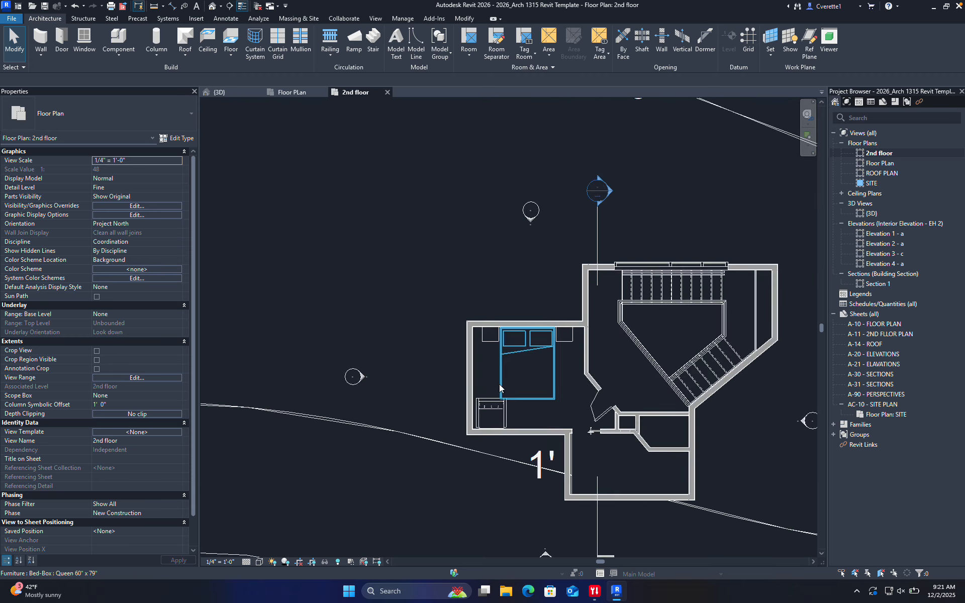
{"action": "scroll", "coordinate": [457, 350], "scroll_direction": "up", "scroll_amount": 3}
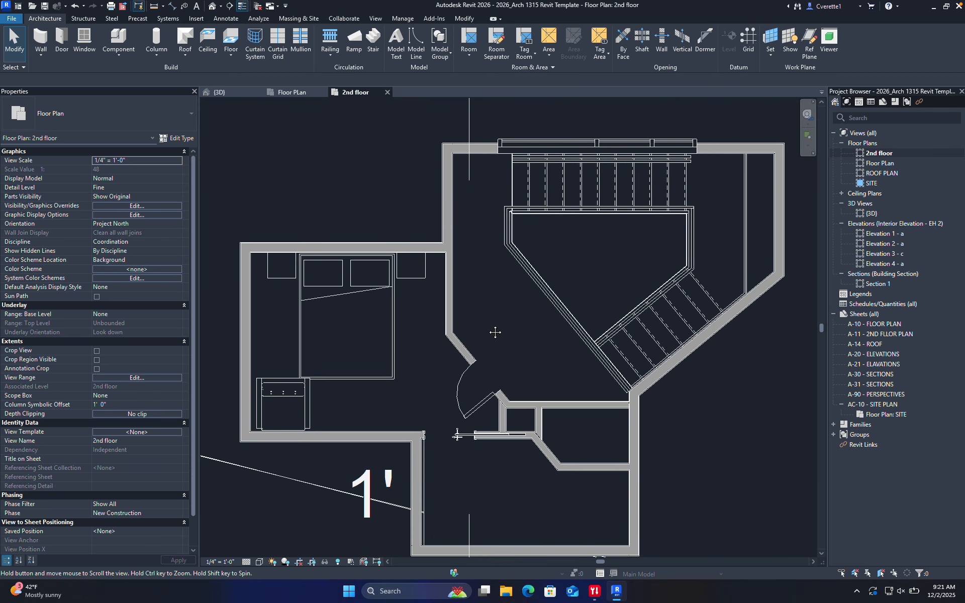
{"action": "left_click", "coordinate": [228, 19]}
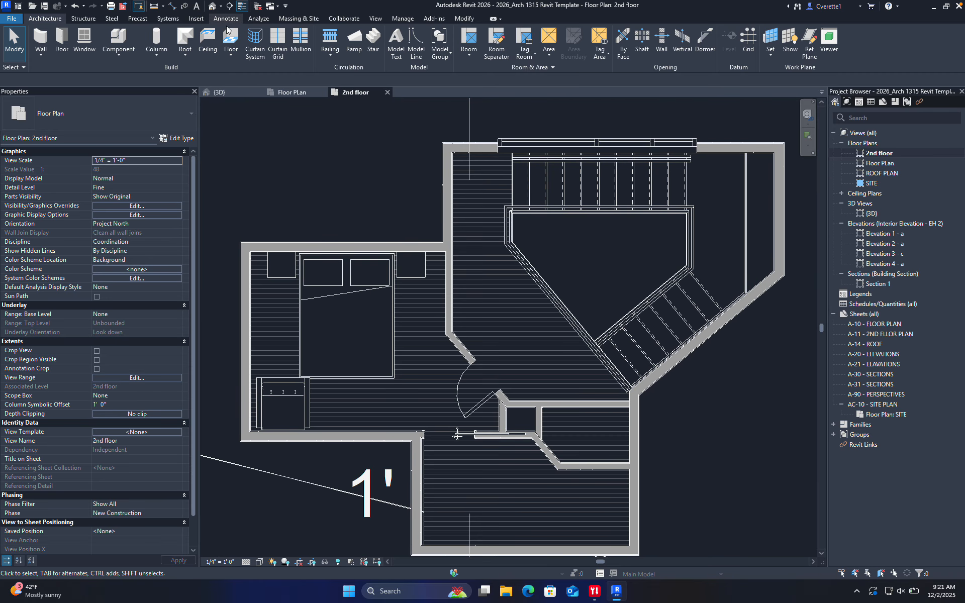
{"action": "left_click", "coordinate": [432, 42]}
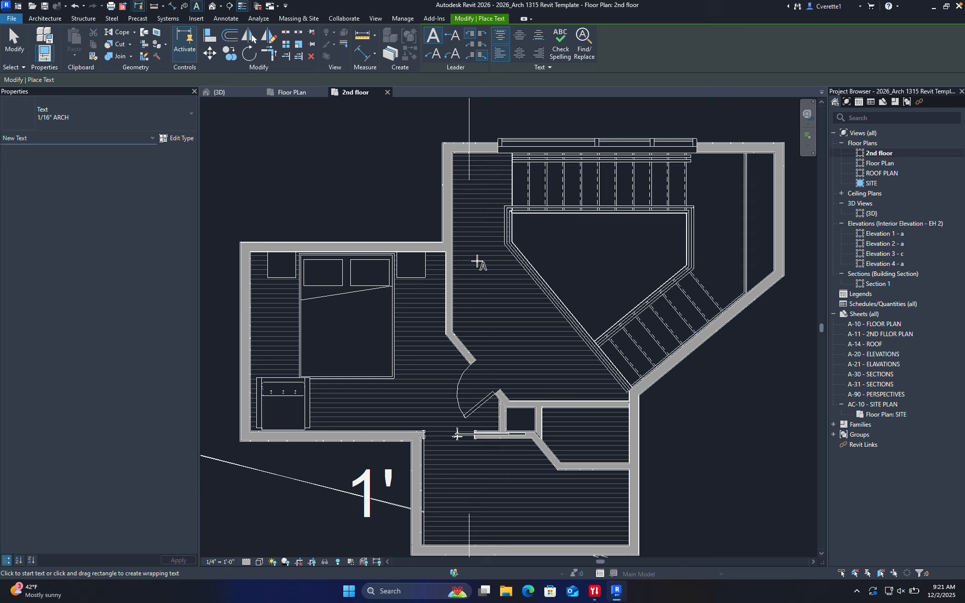
{"action": "left_click", "coordinate": [455, 41]}
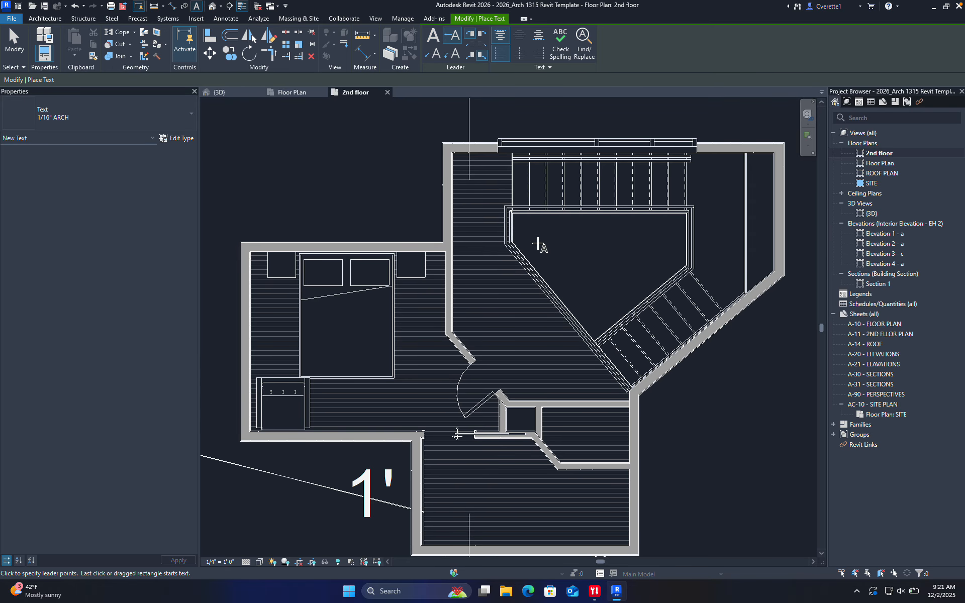
{"action": "left_click", "coordinate": [550, 283]}
{"action": "left_click", "coordinate": [577, 254]}
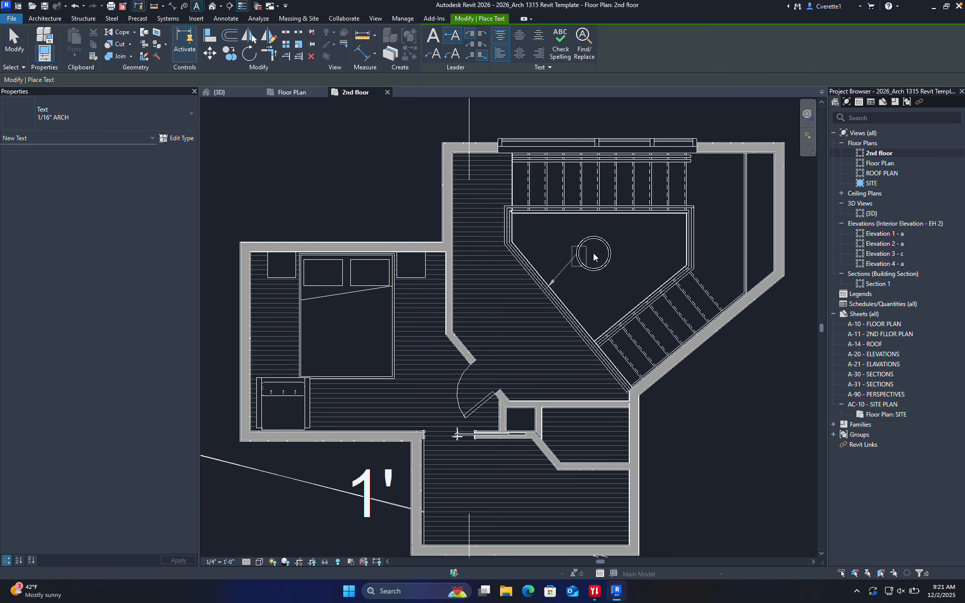
{"action": "scroll", "coordinate": [587, 268], "scroll_direction": "up", "scroll_amount": 4}
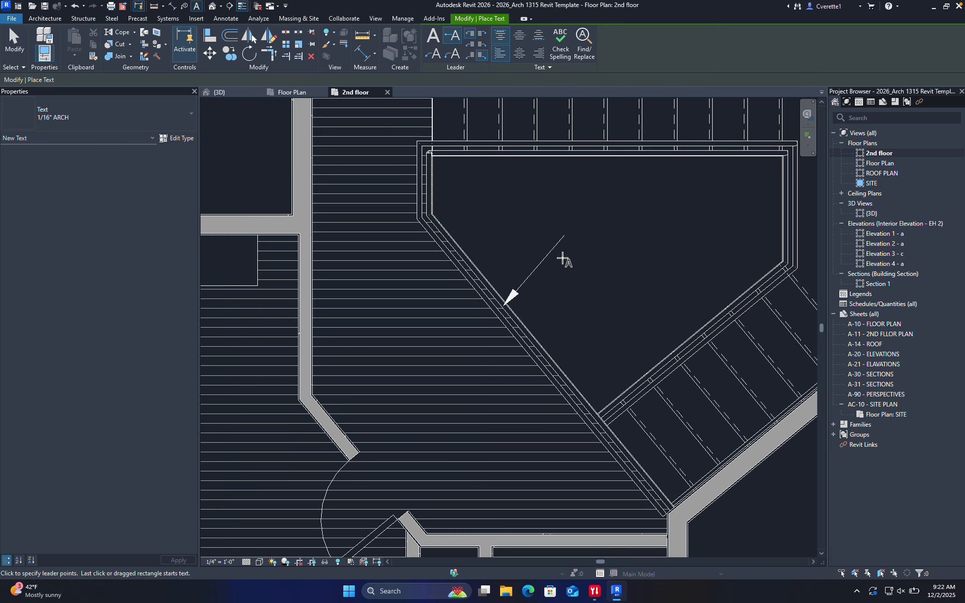
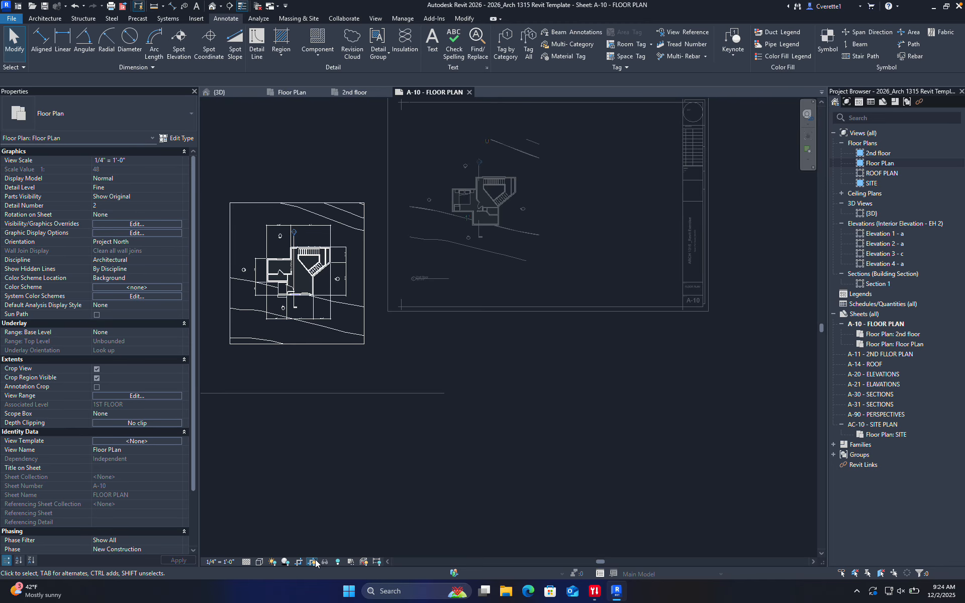
Hide the Floor Plan view's crop region and move its viewport onto sheet A-10 beside the 2nd floor plan
{"action": "left_click", "coordinate": [312, 562]}
{"action": "double_click", "coordinate": [342, 433]}
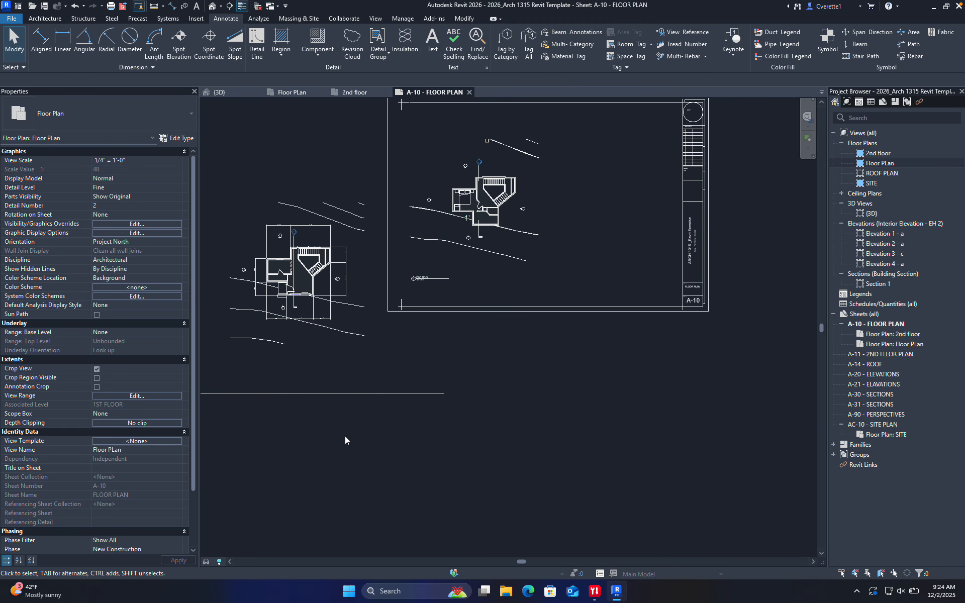
{"action": "left_click_drag", "start_coordinate": [296, 274], "coordinate": [604, 205]}
{"action": "left_click", "coordinate": [594, 368]}
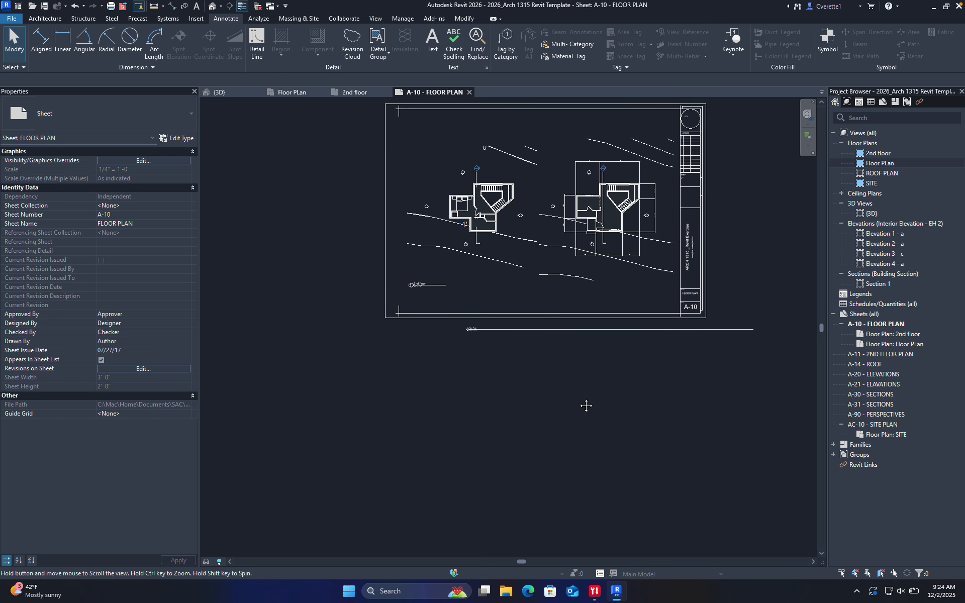
Examine the line weights of the walls and stairs in the plans on sheet A-10, up close and from afar
{"action": "scroll", "coordinate": [544, 279], "scroll_direction": "up", "scroll_amount": 6}
{"action": "scroll", "coordinate": [613, 166], "scroll_direction": "down", "scroll_amount": 5}
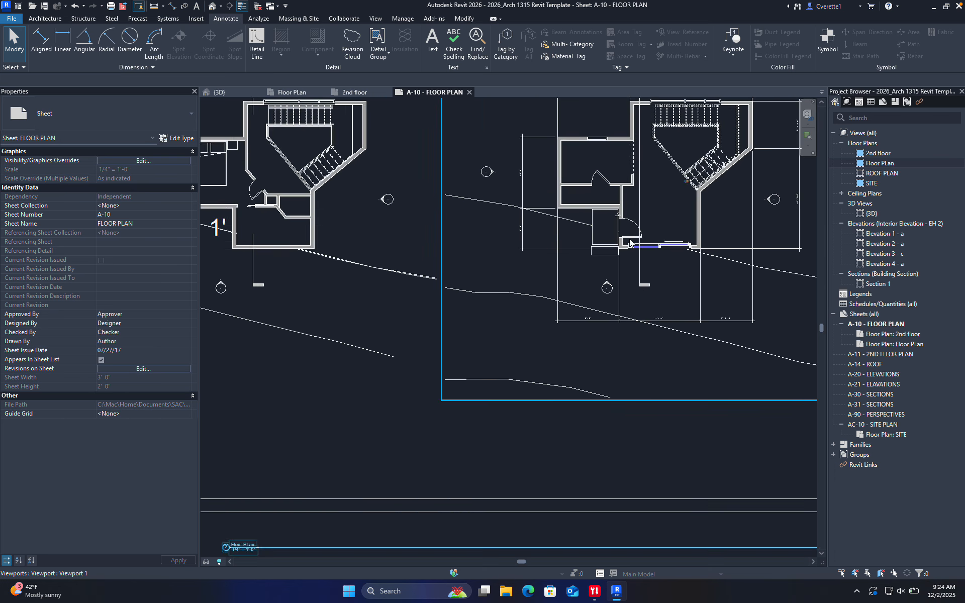
{"action": "scroll", "coordinate": [409, 308], "scroll_direction": "up", "scroll_amount": 8}
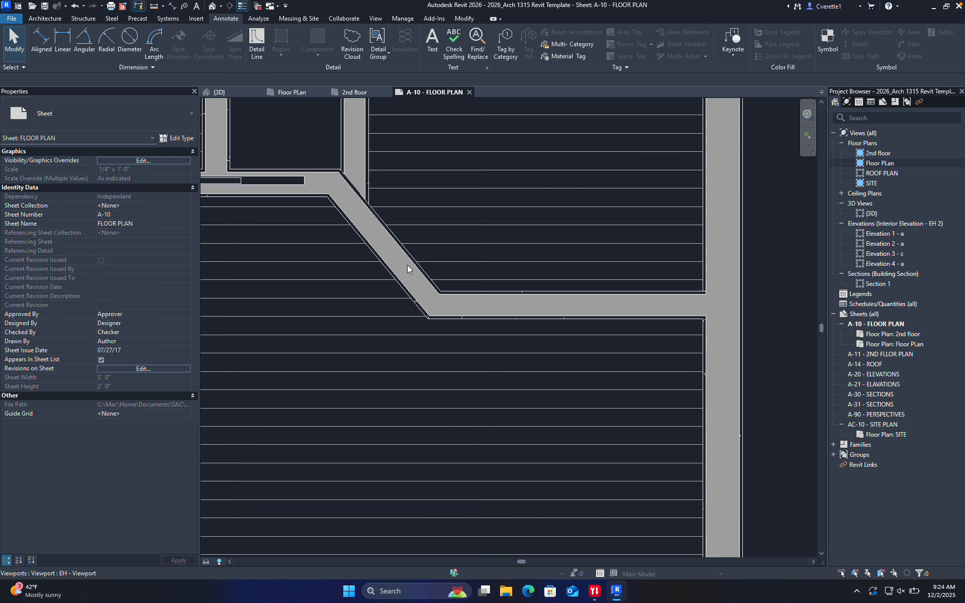
{"action": "scroll", "coordinate": [526, 307], "scroll_direction": "down", "scroll_amount": 6}
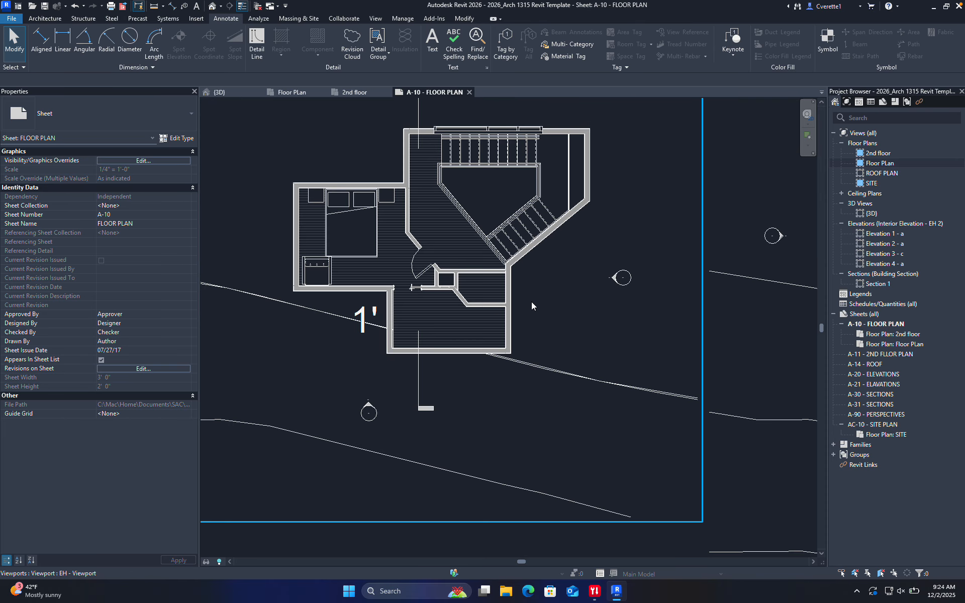
{"action": "scroll", "coordinate": [532, 302], "scroll_direction": "down", "scroll_amount": 2}
{"action": "middle_click_drag", "start_coordinate": [597, 317], "coordinate": [448, 280]}
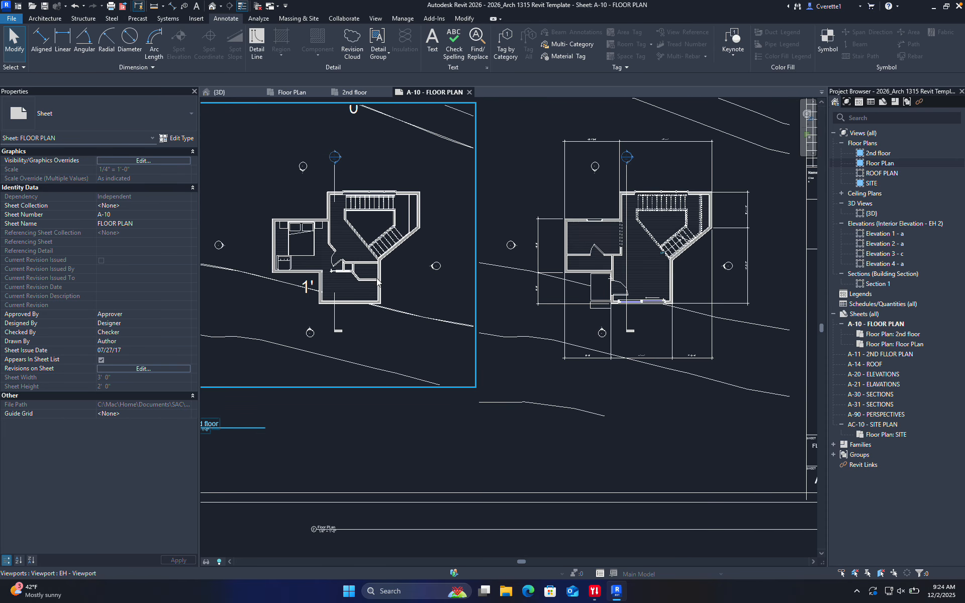
{"action": "scroll", "coordinate": [381, 261], "scroll_direction": "up", "scroll_amount": 5}
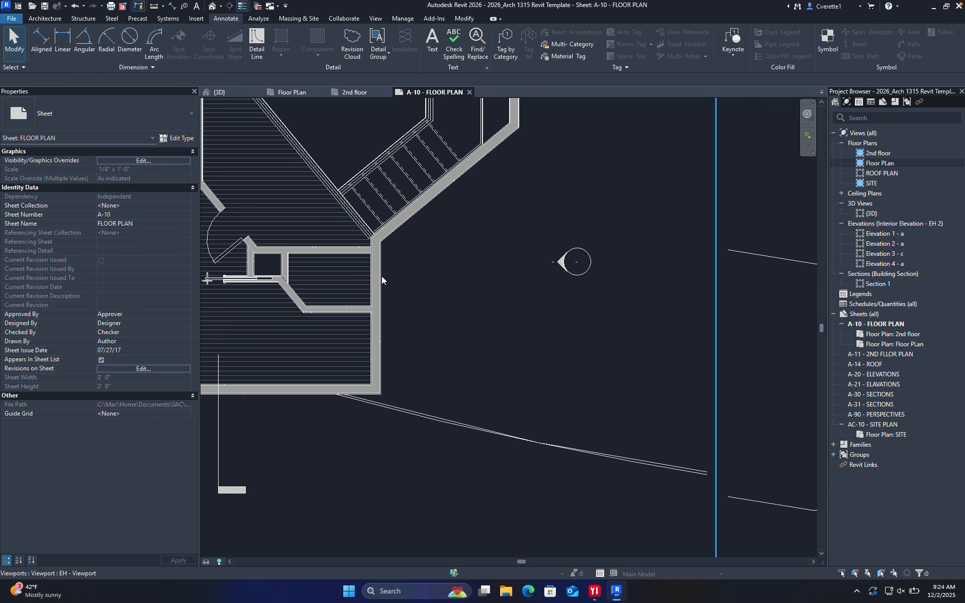
{"action": "scroll", "coordinate": [384, 322], "scroll_direction": "down", "scroll_amount": 5}
{"action": "scroll", "coordinate": [434, 301], "scroll_direction": "down", "scroll_amount": 3}
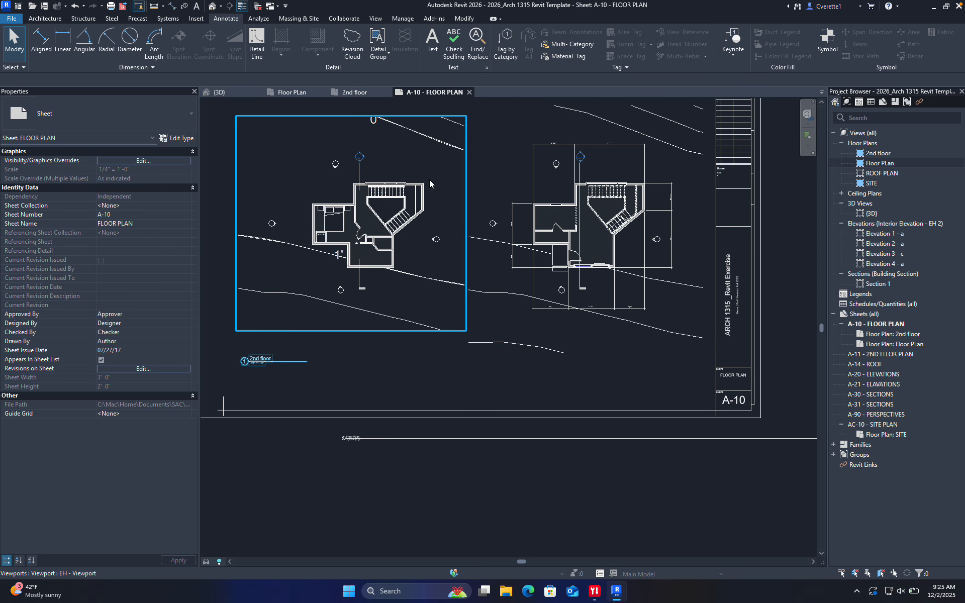
{"action": "scroll", "coordinate": [369, 198], "scroll_direction": "up", "scroll_amount": 8}
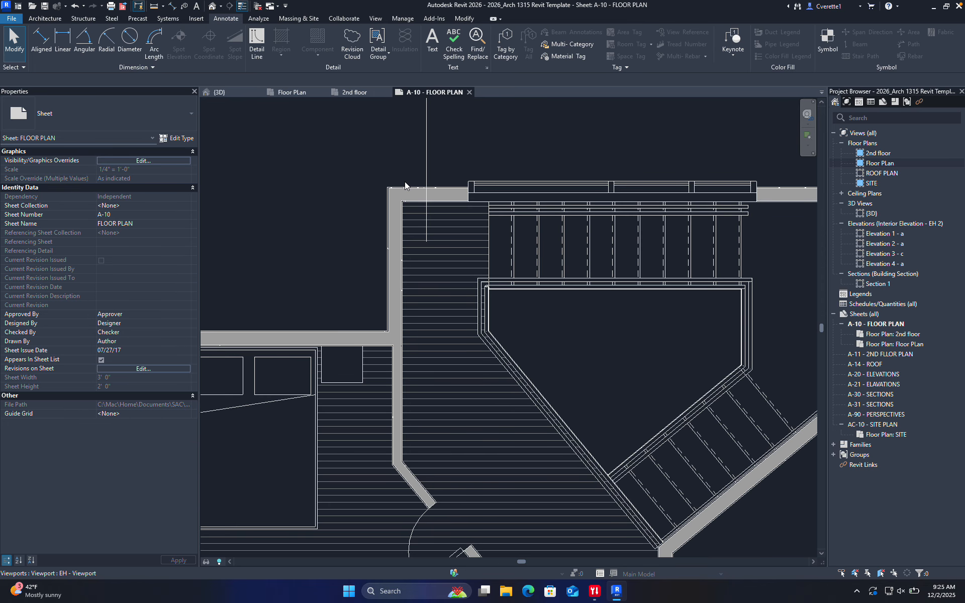
{"action": "scroll", "coordinate": [405, 186], "scroll_direction": "up", "scroll_amount": 2}
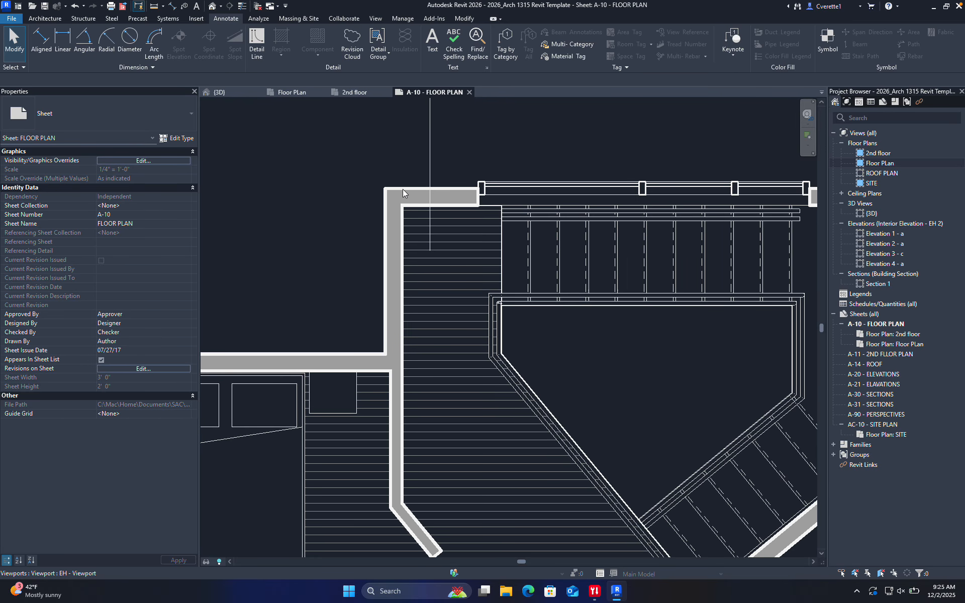
{"action": "scroll", "coordinate": [435, 217], "scroll_direction": "up", "scroll_amount": 5}
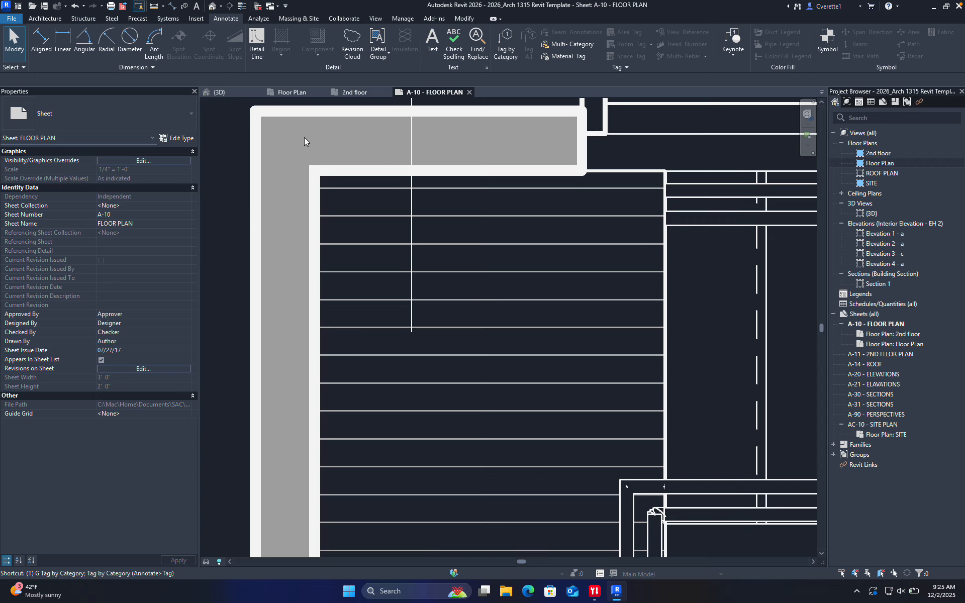
Turn on Thin Lines display and compare the wall line weights at the corner beside the stair in the 2nd floor plan
{"action": "key", "text": "t"}
{"action": "key", "text": "l"}
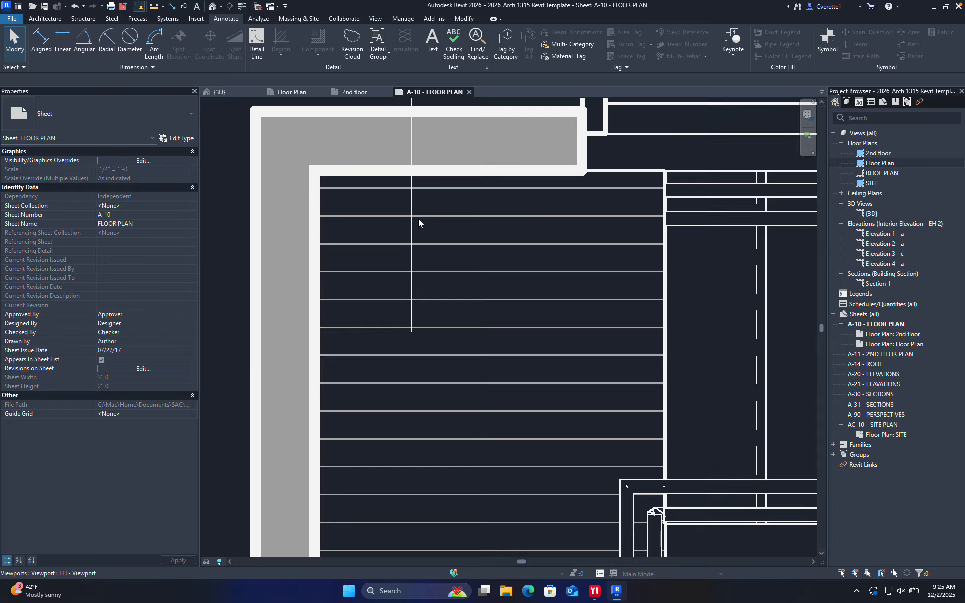
{"action": "scroll", "coordinate": [542, 290], "scroll_direction": "down", "scroll_amount": 5}
{"action": "scroll", "coordinate": [550, 329], "scroll_direction": "up", "scroll_amount": 5}
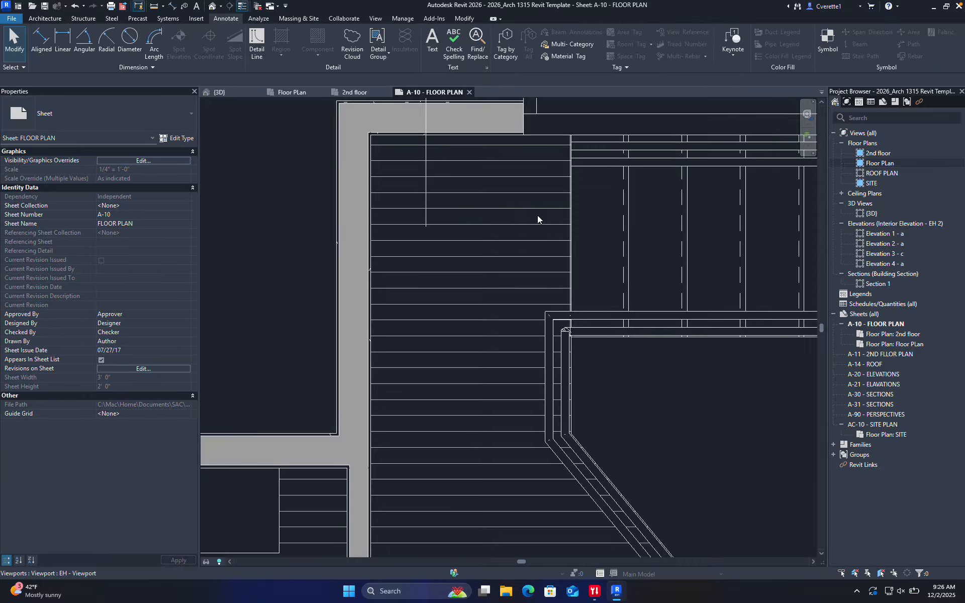
{"action": "scroll", "coordinate": [544, 285], "scroll_direction": "down", "scroll_amount": 3}
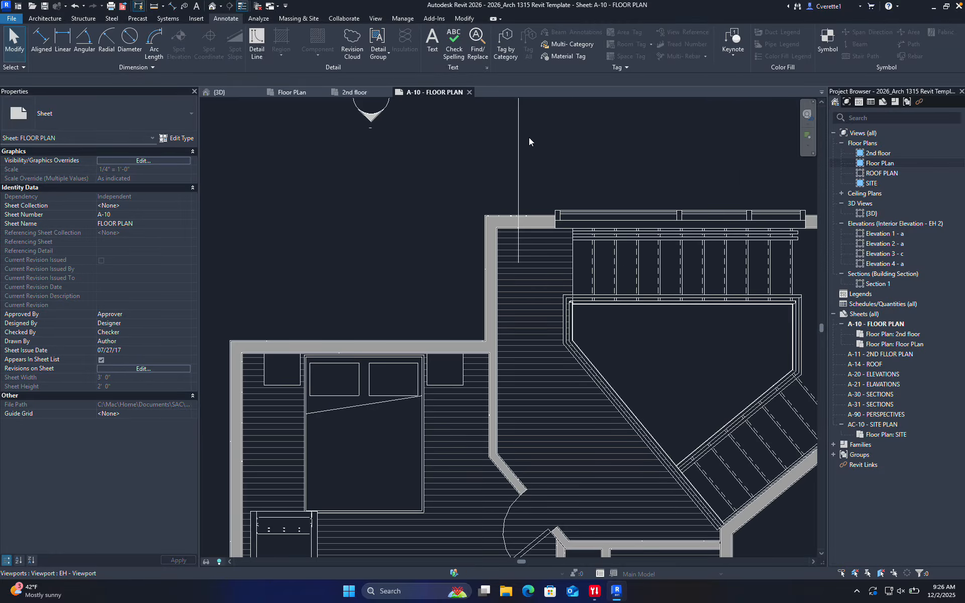
{"action": "left_click", "coordinate": [405, 20]}
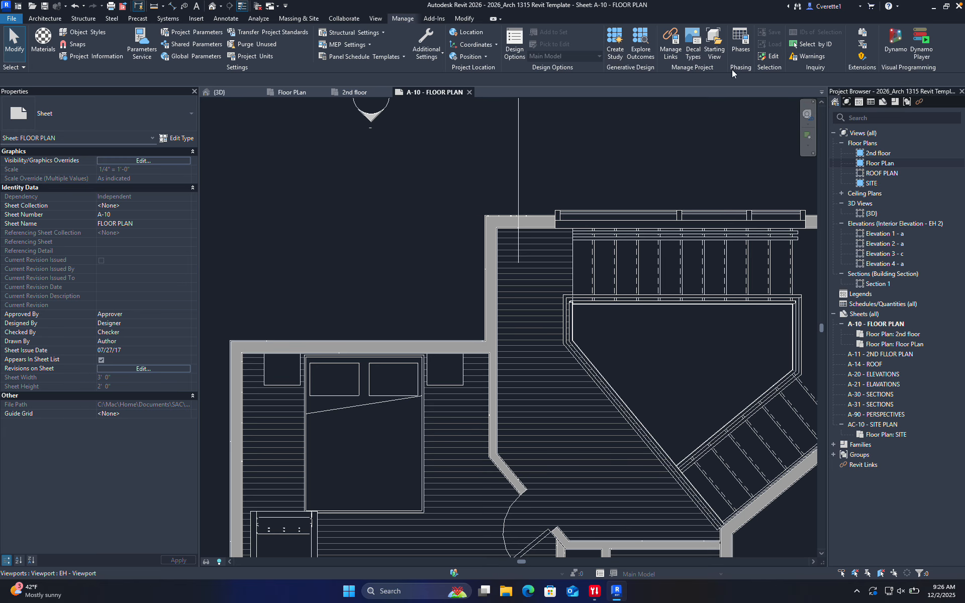
{"action": "left_click", "coordinate": [513, 46]}
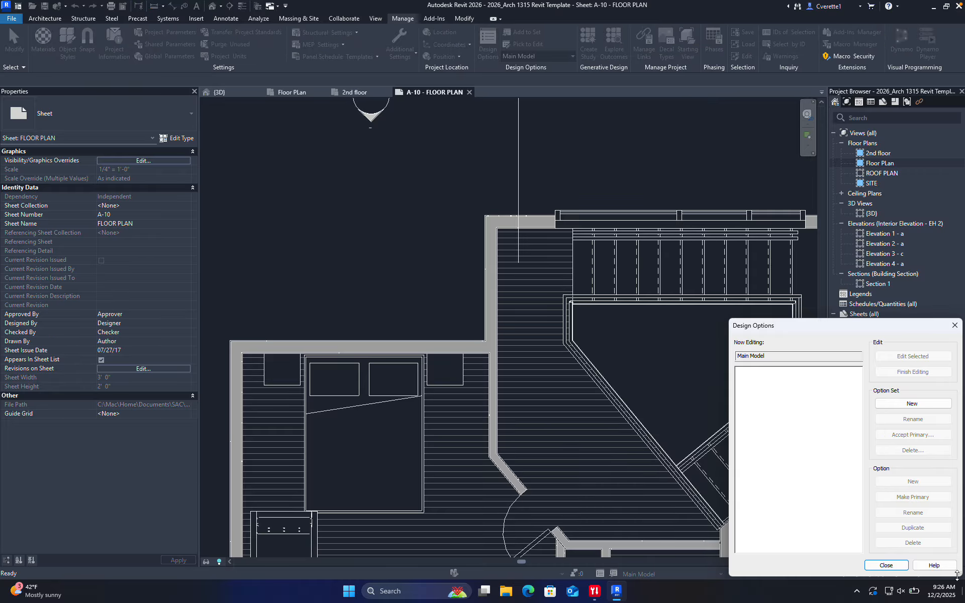
{"action": "left_click", "coordinate": [886, 565]}
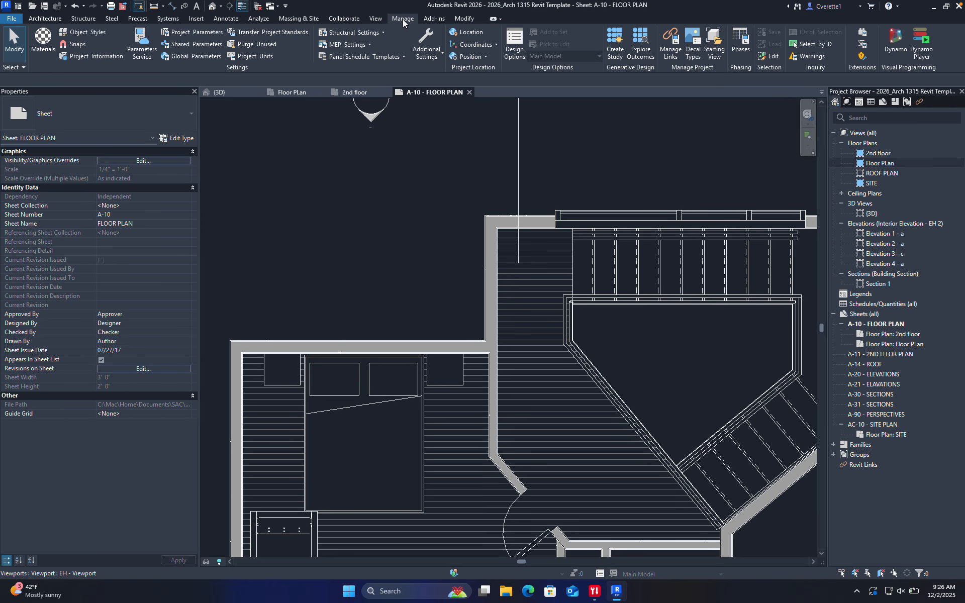
Turn off Thin Lines display so the plans on sheet A-10 show their true line weights
{"action": "left_click", "coordinate": [375, 18]}
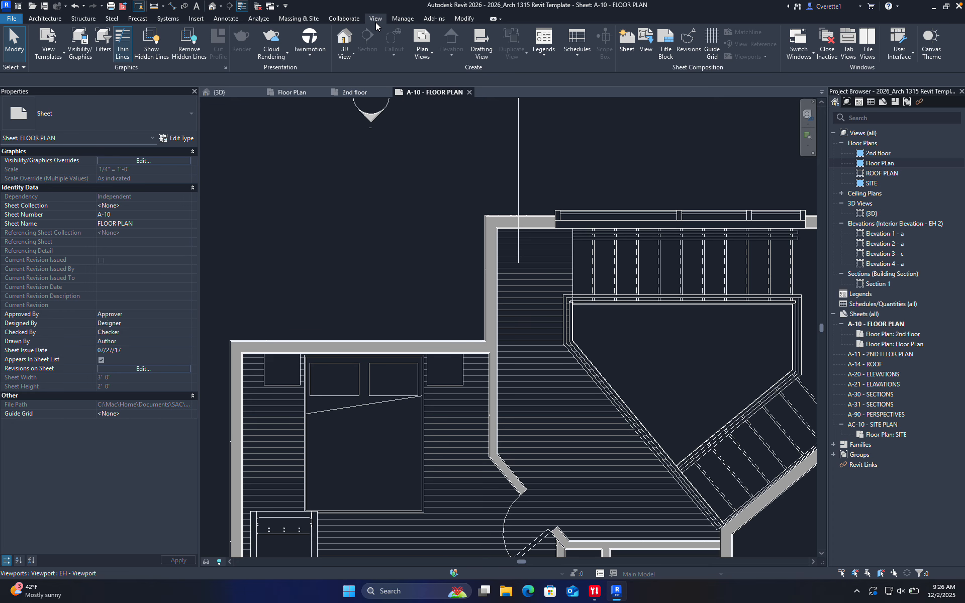
{"action": "left_click", "coordinate": [121, 56]}
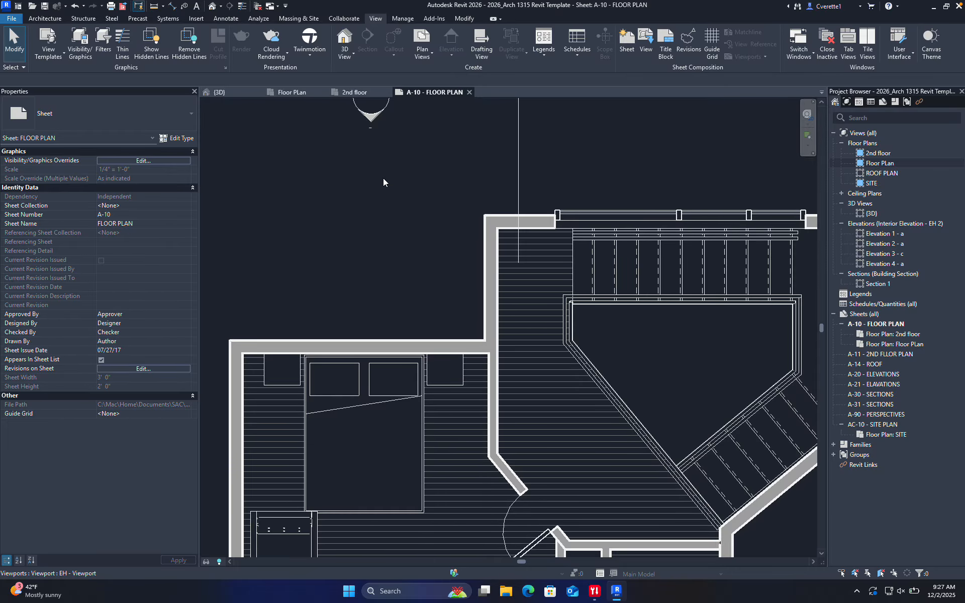
Examine the 2nd floor plan's walls, stairs and closet on sheet A-10 in detail and against the whole sheet
{"action": "left_click", "coordinate": [391, 210]}
{"action": "scroll", "coordinate": [391, 209], "scroll_direction": "down", "scroll_amount": 5}
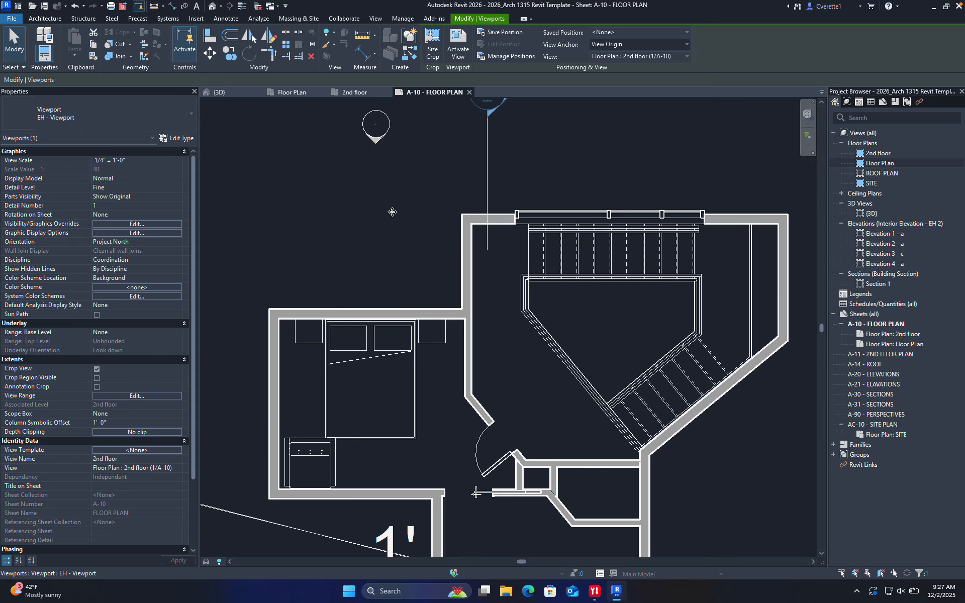
{"action": "scroll", "coordinate": [353, 181], "scroll_direction": "down", "scroll_amount": 5}
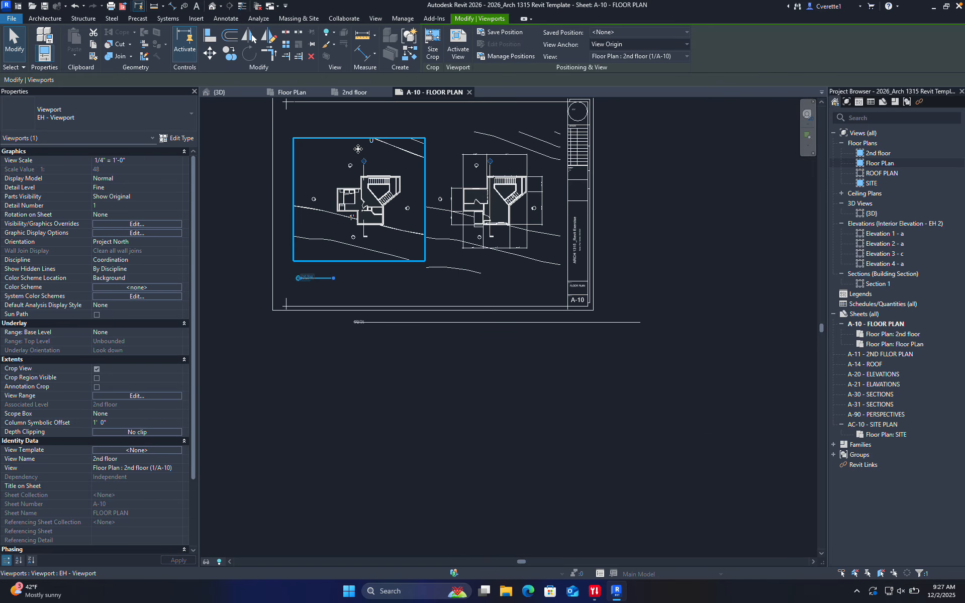
{"action": "scroll", "coordinate": [428, 232], "scroll_direction": "up", "scroll_amount": 5}
{"action": "left_click", "coordinate": [423, 520]}
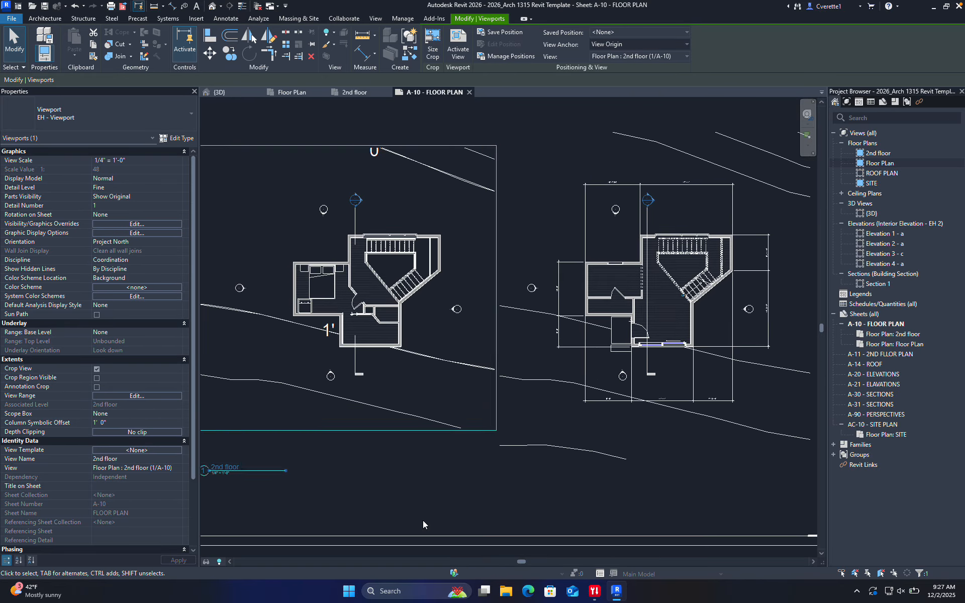
{"action": "scroll", "coordinate": [391, 331], "scroll_direction": "up", "scroll_amount": 5}
{"action": "middle_click_drag", "start_coordinate": [395, 327], "coordinate": [500, 332]}
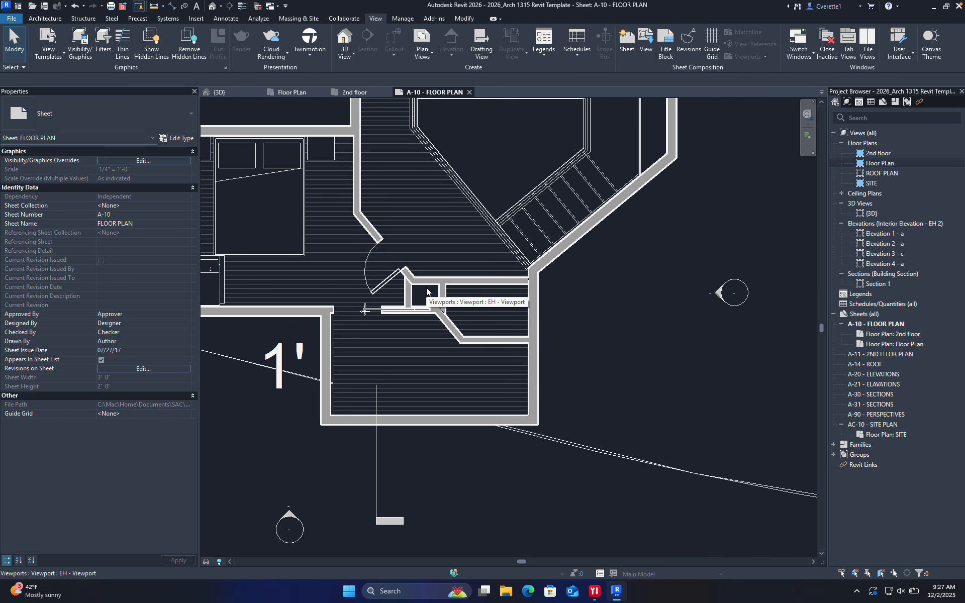
{"action": "scroll", "coordinate": [424, 326], "scroll_direction": "down", "scroll_amount": 4}
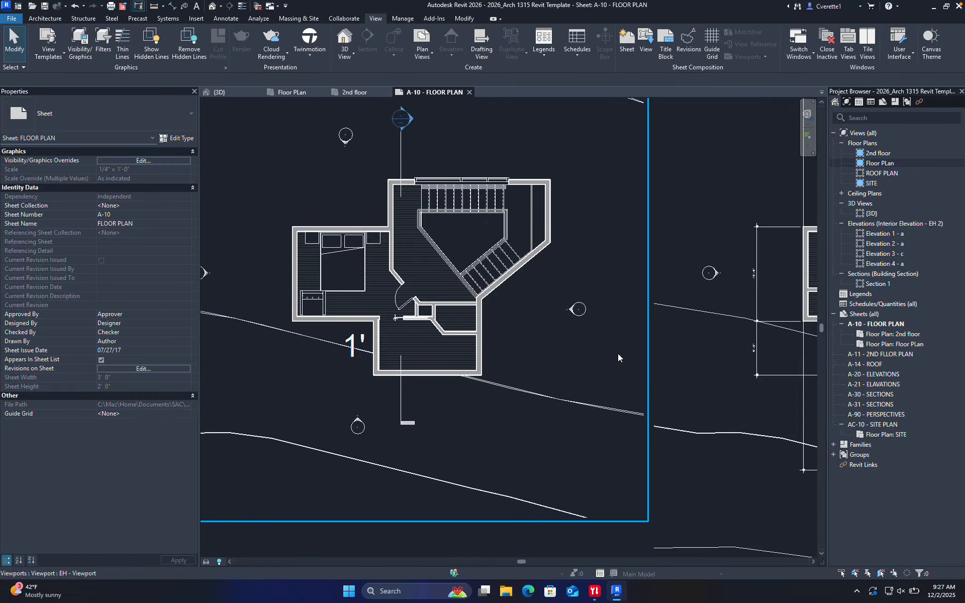
{"action": "scroll", "coordinate": [617, 354], "scroll_direction": "down", "scroll_amount": 4}
Open sheet A-30 - SECTIONS and place the Section 1 view in the middle of it
{"action": "double_click", "coordinate": [872, 394]}
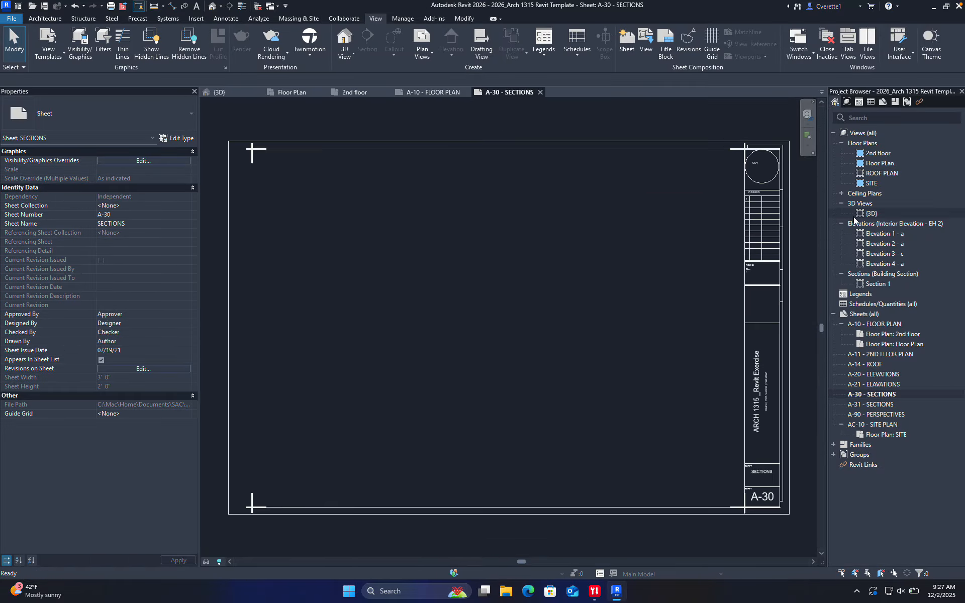
{"action": "left_click_drag", "start_coordinate": [877, 284], "coordinate": [498, 337]}
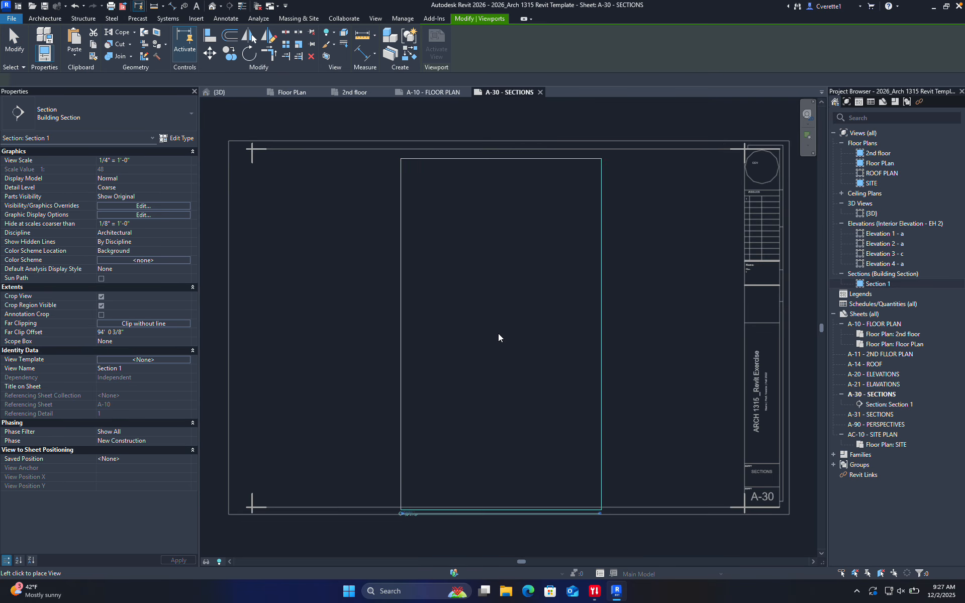
{"action": "left_click", "coordinate": [499, 334]}
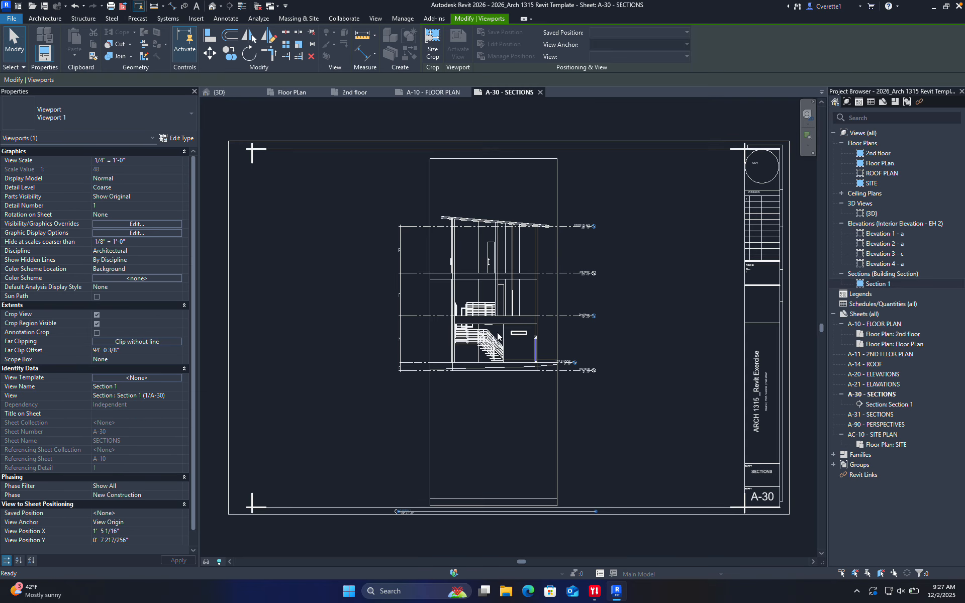
Activate the Section 1 viewport and set its detail level to Fine and its scale to 1/2" = 1'-0"
{"action": "double_click", "coordinate": [508, 416]}
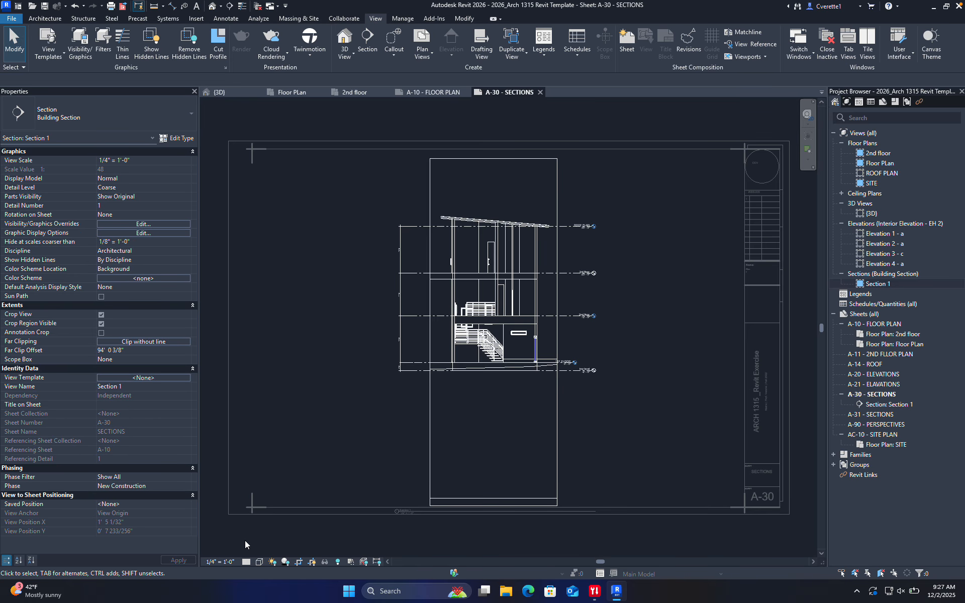
{"action": "left_click", "coordinate": [219, 562]}
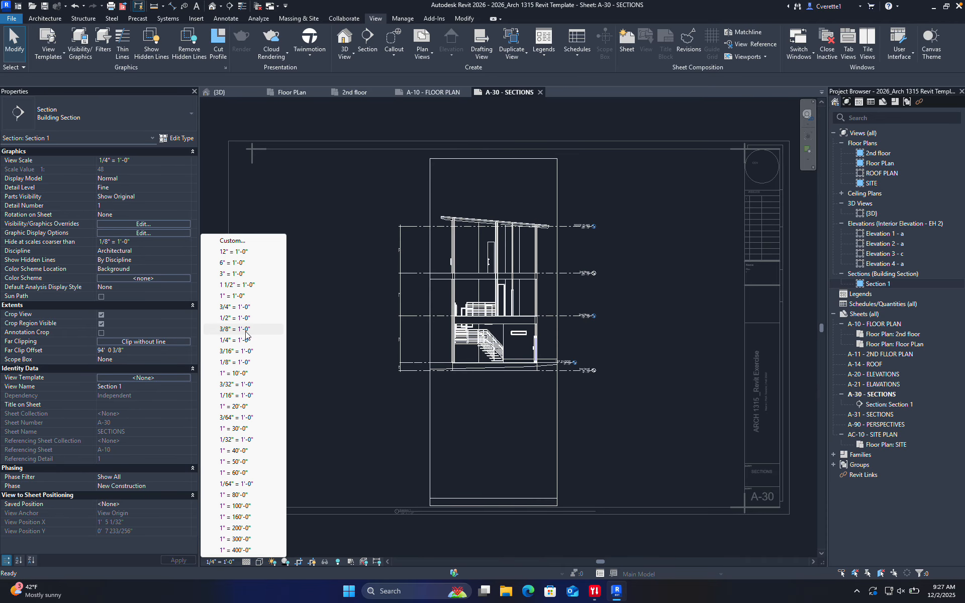
{"action": "left_click", "coordinate": [238, 318]}
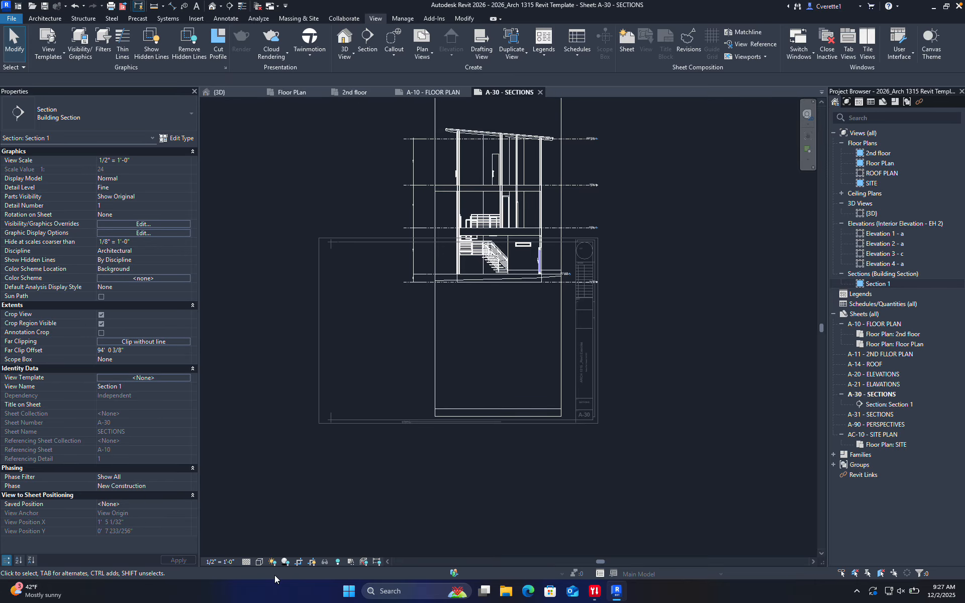
Pull the bottom and top edges of Section 1's crop region in close around the house
{"action": "left_click", "coordinate": [285, 561]}
{"action": "left_click", "coordinate": [286, 561]}
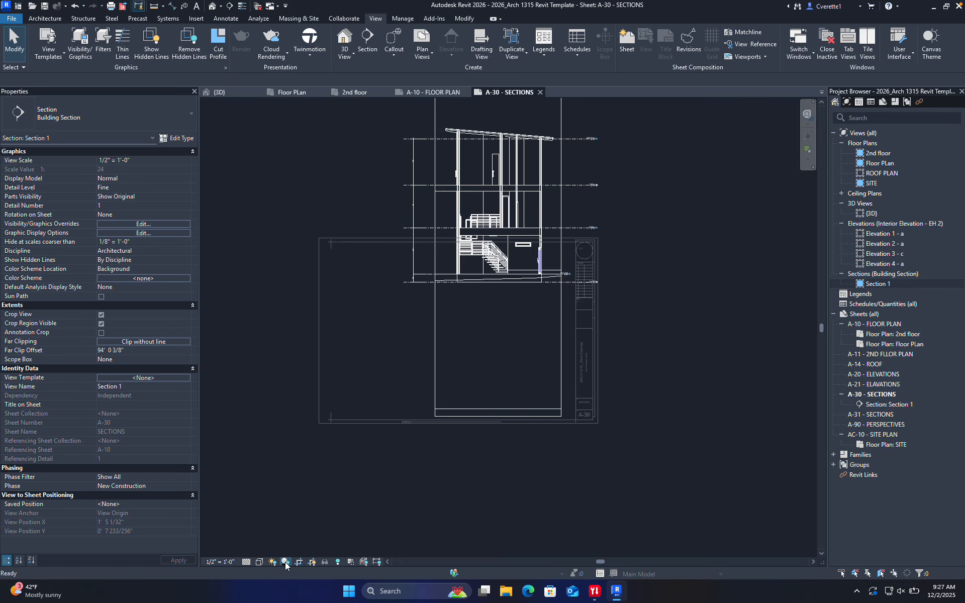
{"action": "left_click", "coordinate": [313, 562]}
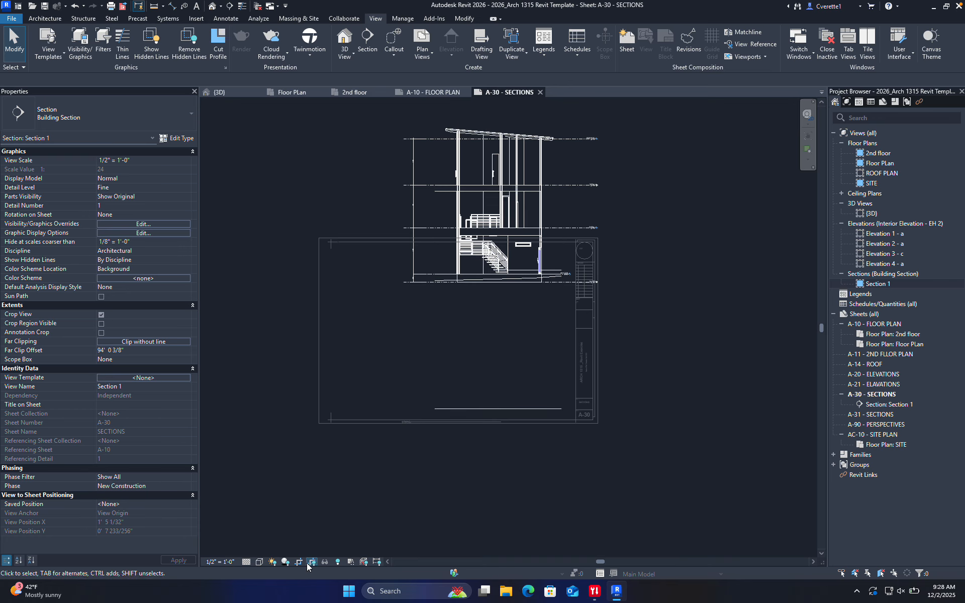
{"action": "left_click", "coordinate": [312, 562]}
{"action": "left_click", "coordinate": [434, 371]}
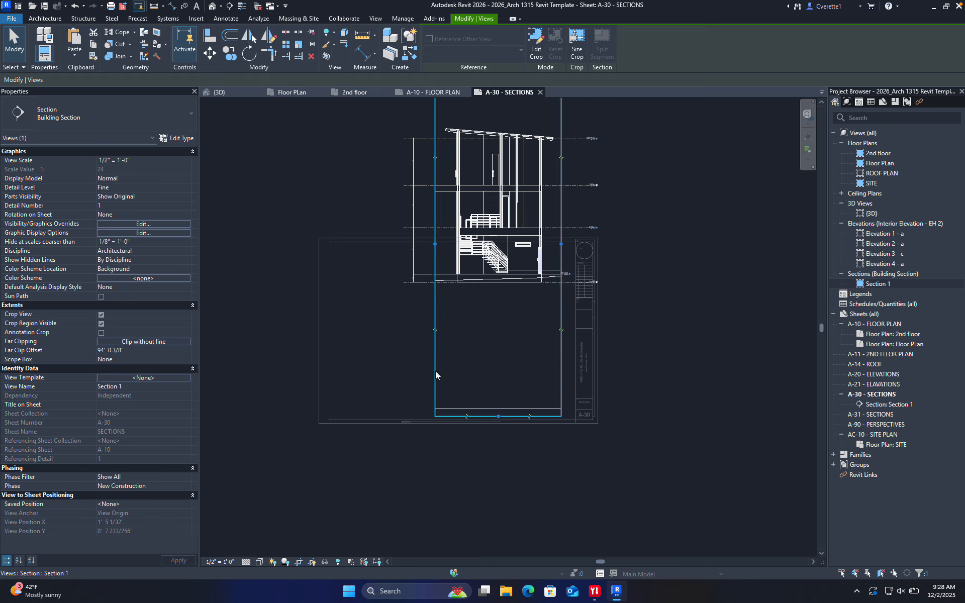
{"action": "left_click_drag", "start_coordinate": [497, 416], "coordinate": [493, 300]}
{"action": "middle_click_drag", "start_coordinate": [508, 350], "coordinate": [485, 529]}
{"action": "left_click_drag", "start_coordinate": [475, 251], "coordinate": [477, 296]}
{"action": "middle_click_drag", "start_coordinate": [483, 389], "coordinate": [516, 234]}
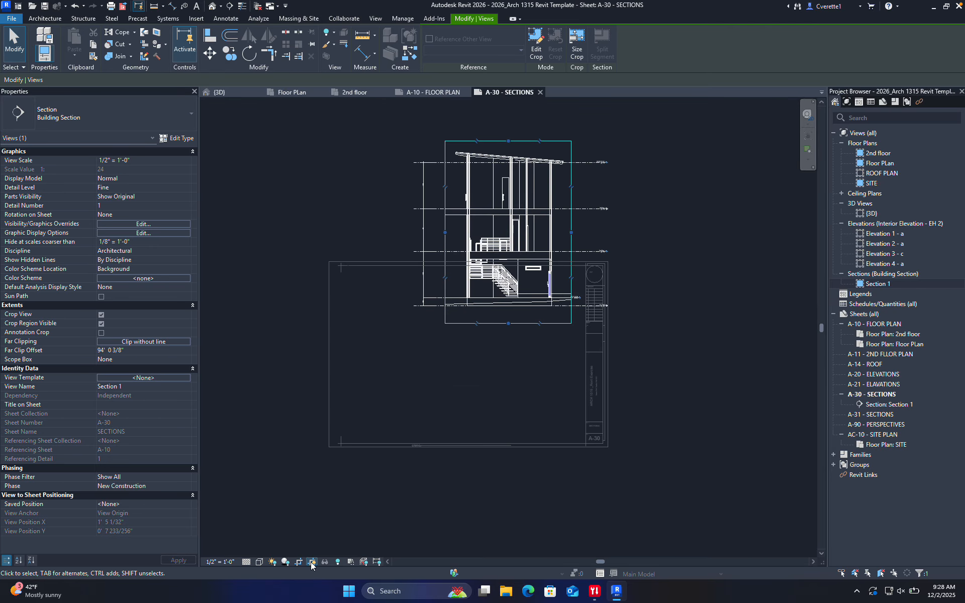
Hide Section 1's crop region, then move its viewport inside sheet A-30's border, left of the title block
{"action": "left_click", "coordinate": [459, 353]}
{"action": "double_click", "coordinate": [466, 409]}
{"action": "left_click", "coordinate": [501, 228]}
{"action": "left_click_drag", "start_coordinate": [501, 227], "coordinate": [454, 333]}
{"action": "left_click", "coordinate": [546, 467]}
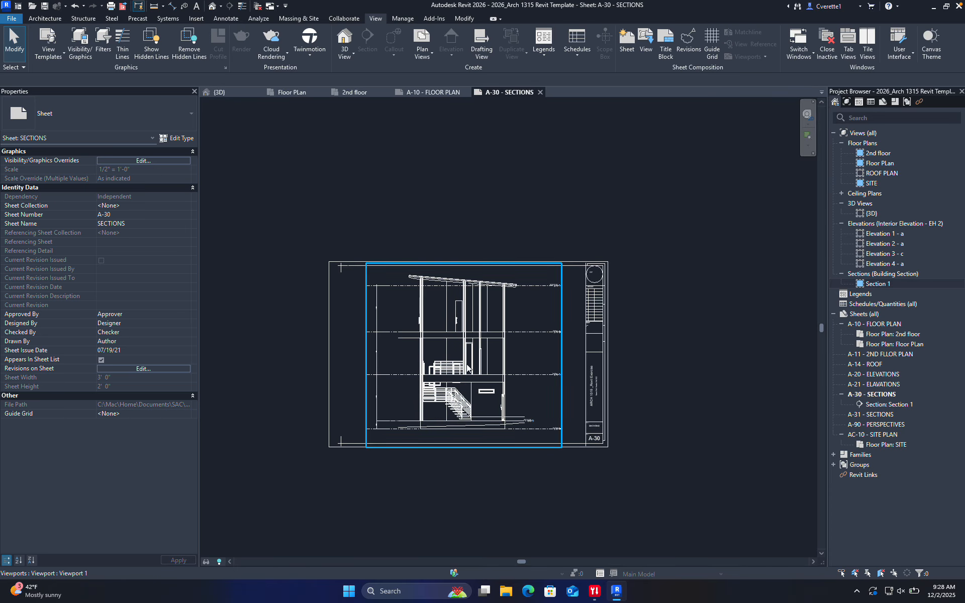
{"action": "scroll", "coordinate": [467, 368], "scroll_direction": "up", "scroll_amount": 5}
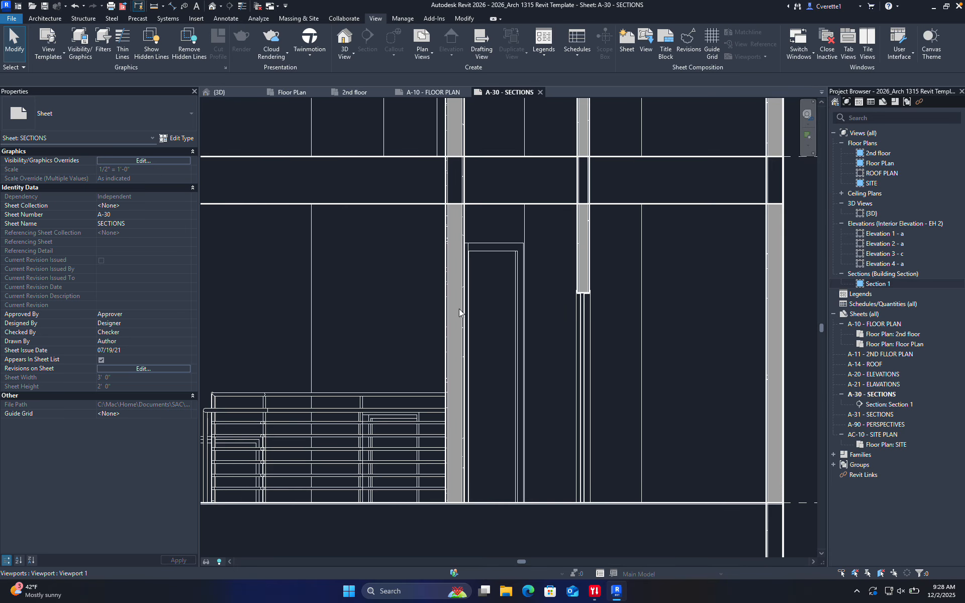
{"action": "scroll", "coordinate": [459, 309], "scroll_direction": "down", "scroll_amount": 5}
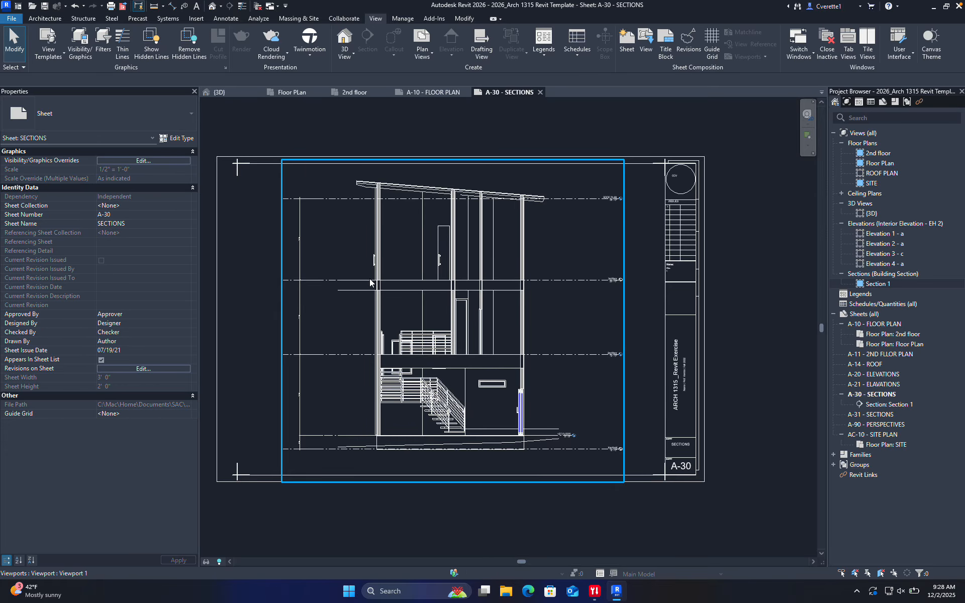
Activate the 2nd floor view on sheet A-10 and open its Visibility/Graphic Overrides at the model categories around Walls
{"action": "left_click", "coordinate": [426, 91]}
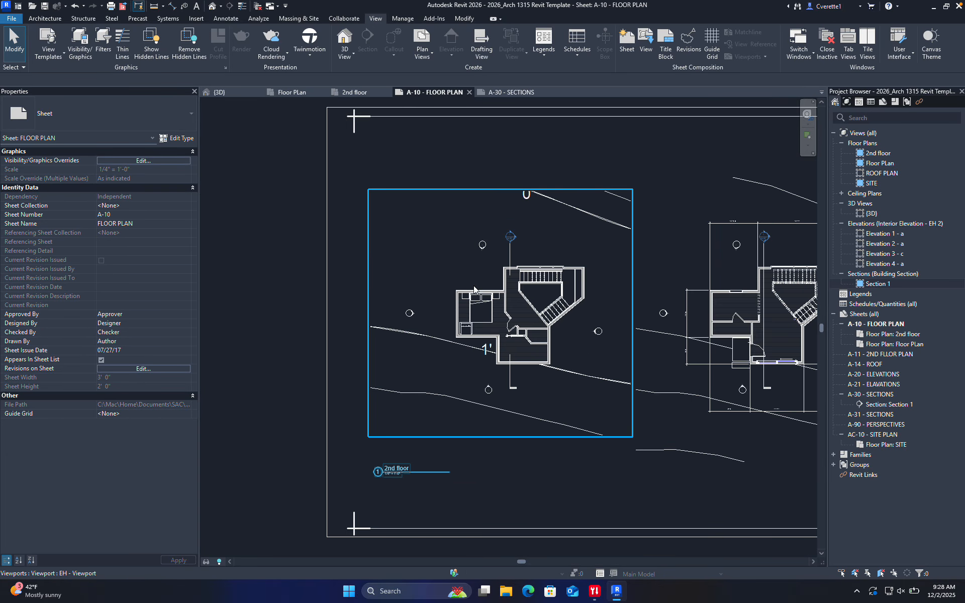
{"action": "scroll", "coordinate": [523, 320], "scroll_direction": "up", "scroll_amount": 5}
{"action": "middle_click_drag", "start_coordinate": [494, 320], "coordinate": [450, 312]}
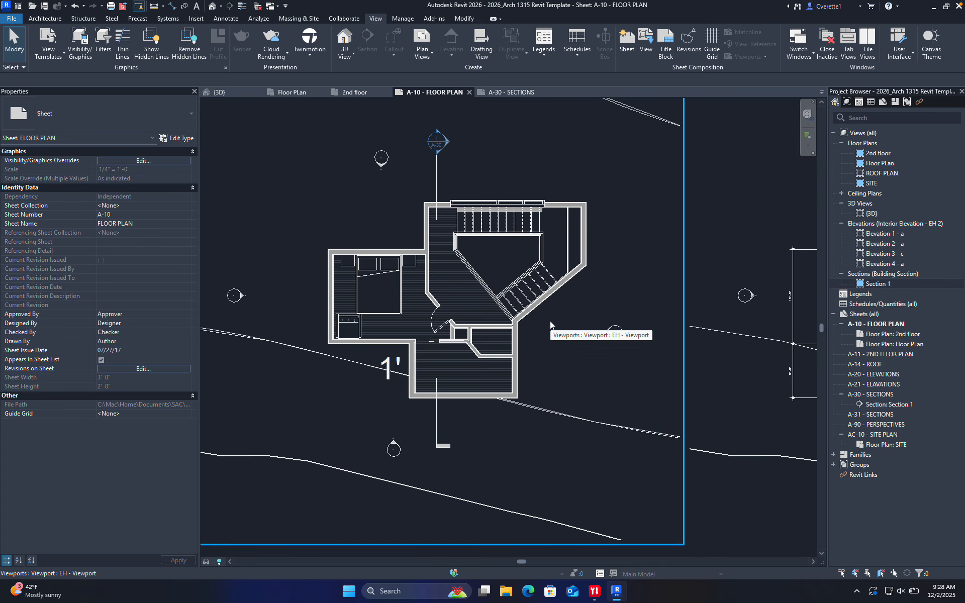
{"action": "double_click", "coordinate": [555, 373]}
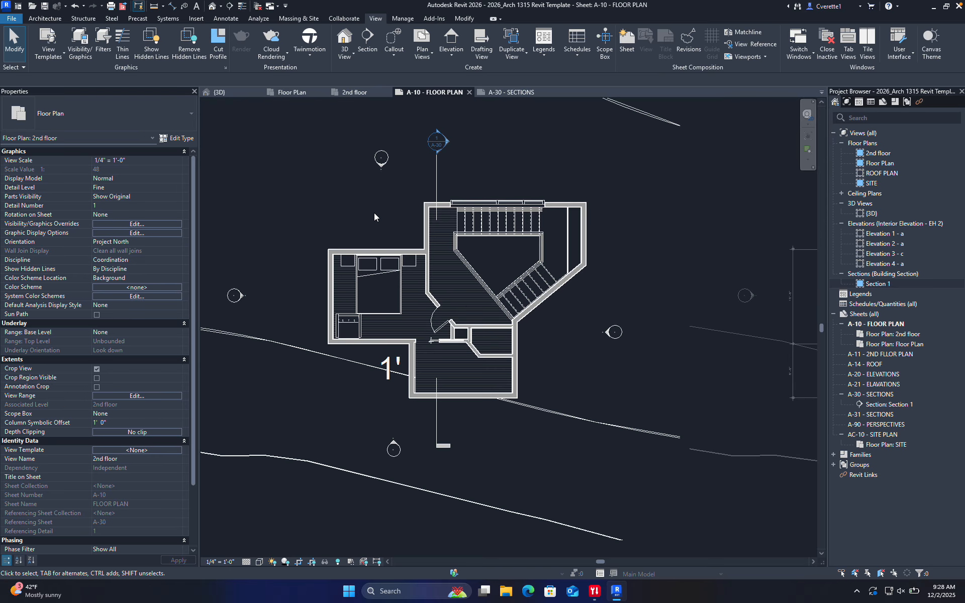
{"action": "key", "text": "v"}
{"action": "key", "text": "g"}
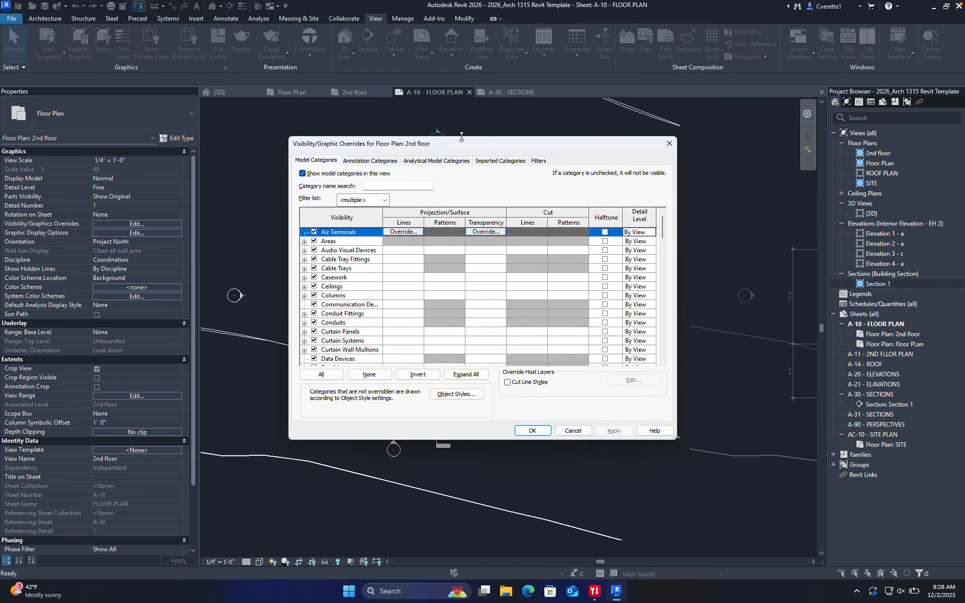
{"action": "left_click_drag", "start_coordinate": [462, 142], "coordinate": [486, 184]}
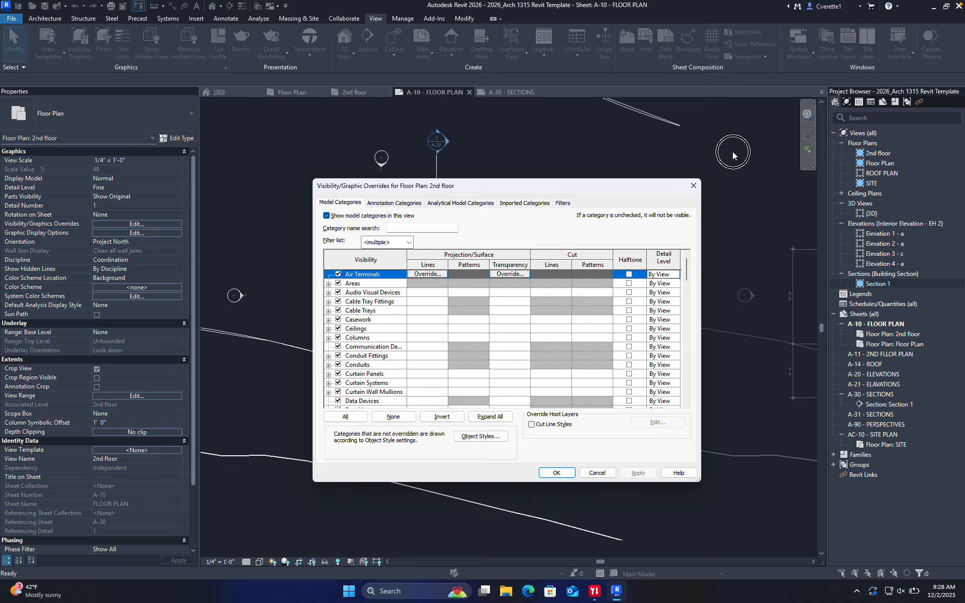
{"action": "scroll", "coordinate": [365, 284], "scroll_direction": "down", "scroll_amount": 10}
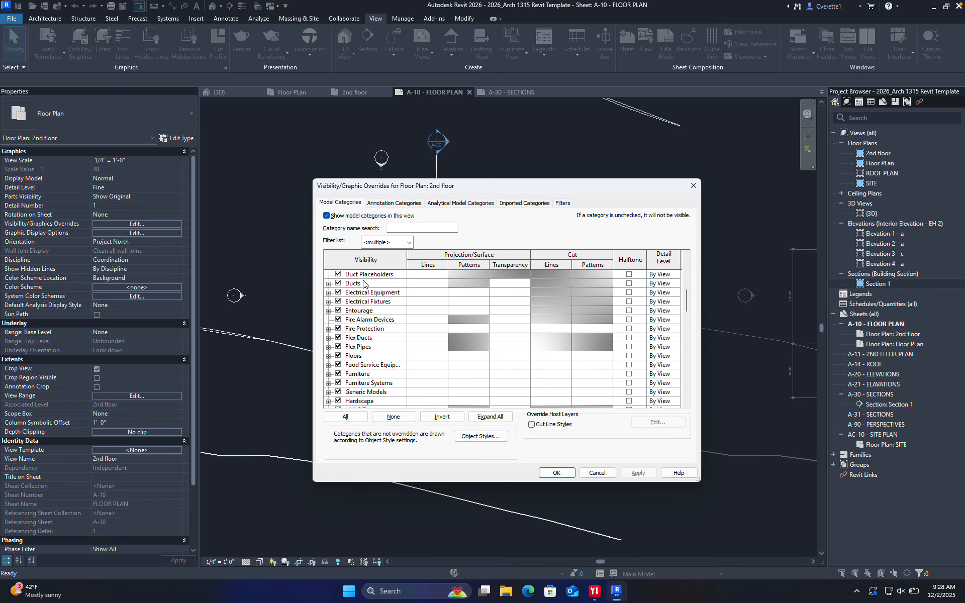
{"action": "scroll", "coordinate": [364, 285], "scroll_direction": "down", "scroll_amount": 12}
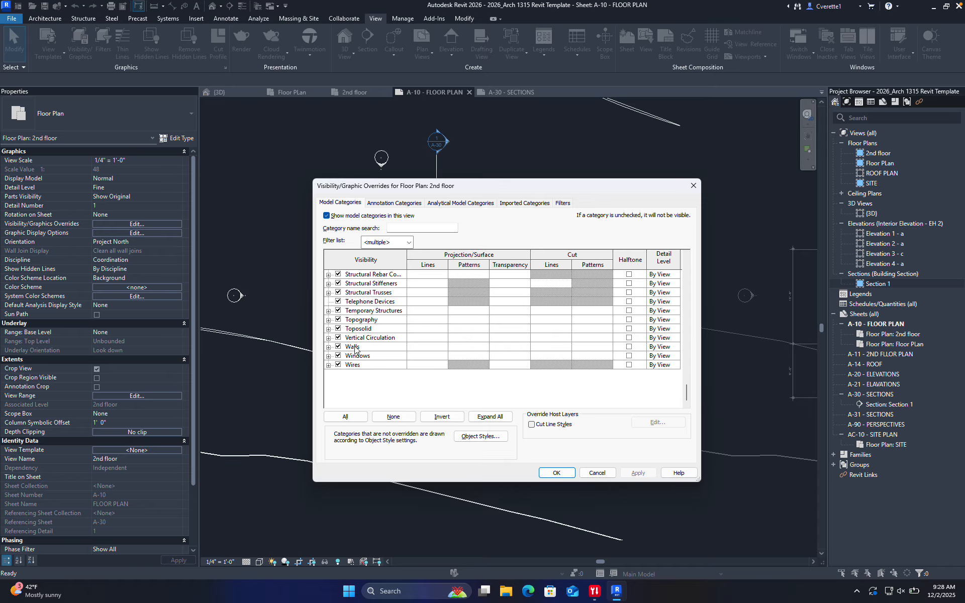
{"action": "scroll", "coordinate": [355, 347], "scroll_direction": "up", "scroll_amount": 1}
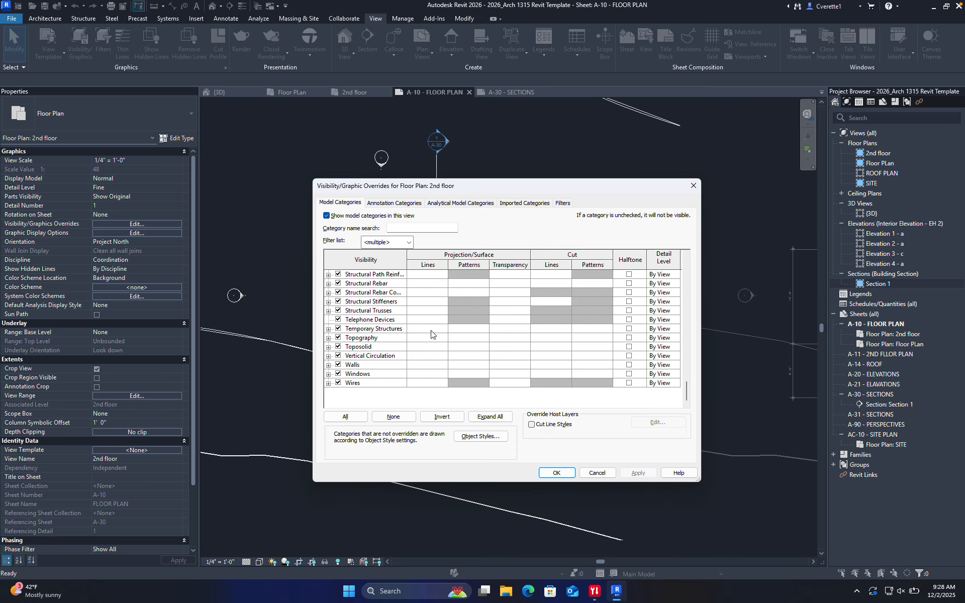
{"action": "scroll", "coordinate": [389, 355], "scroll_direction": "up", "scroll_amount": 1}
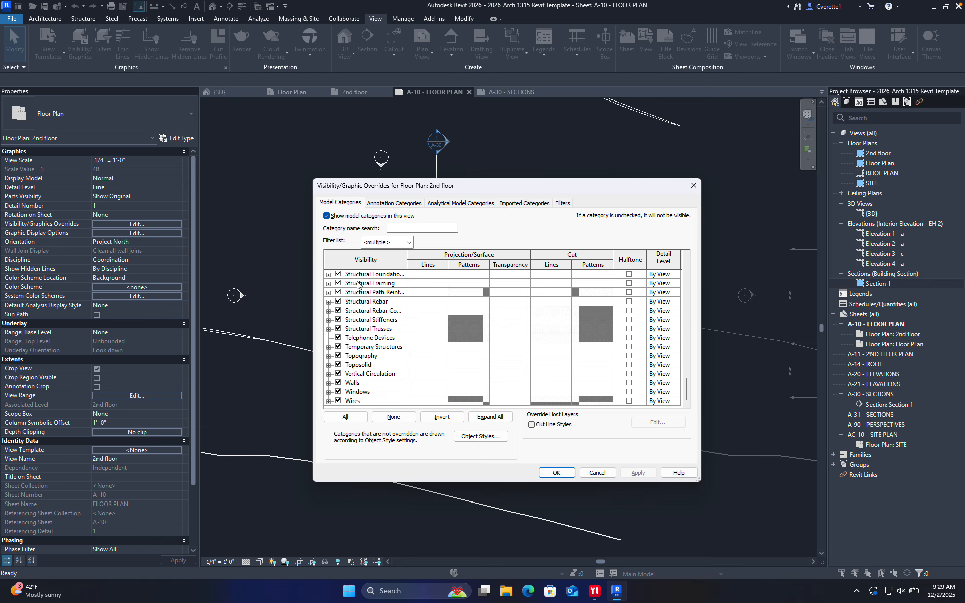
Try selecting the adjacent model categories from Topography through Walls as one range
{"action": "left_click", "coordinate": [353, 359]}
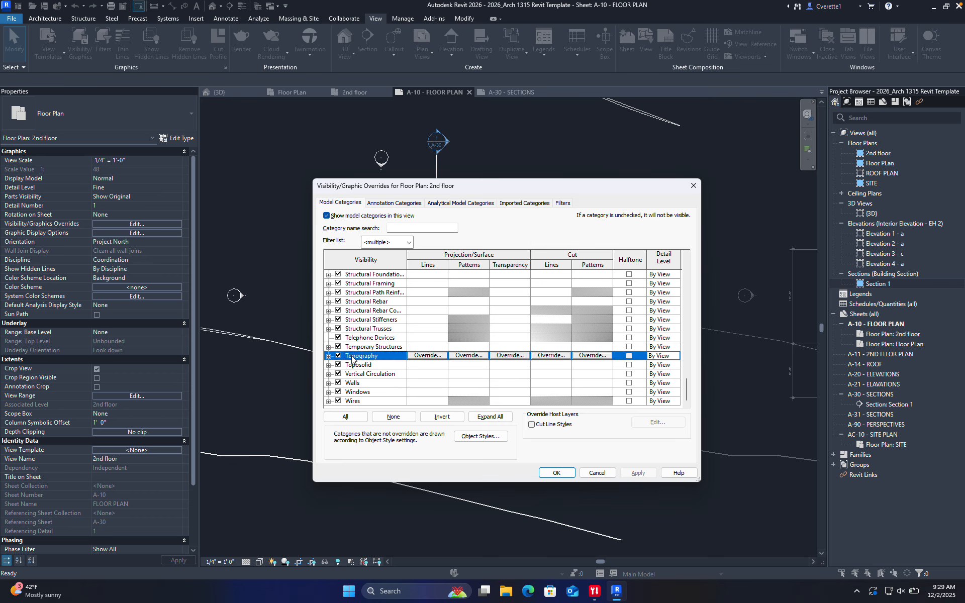
{"action": "left_click", "coordinate": [365, 385], "text": "shift"}
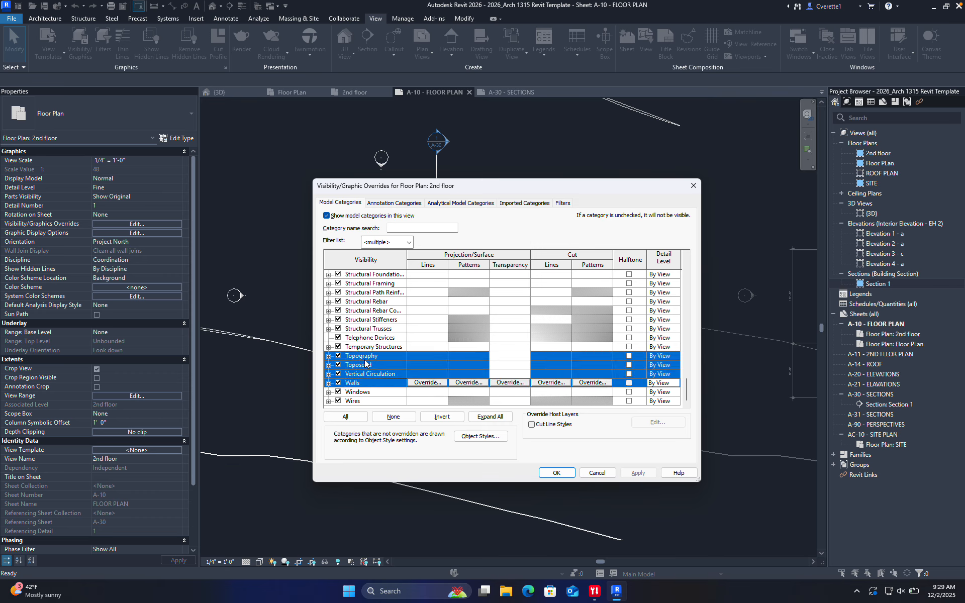
{"action": "left_click", "coordinate": [379, 373]}
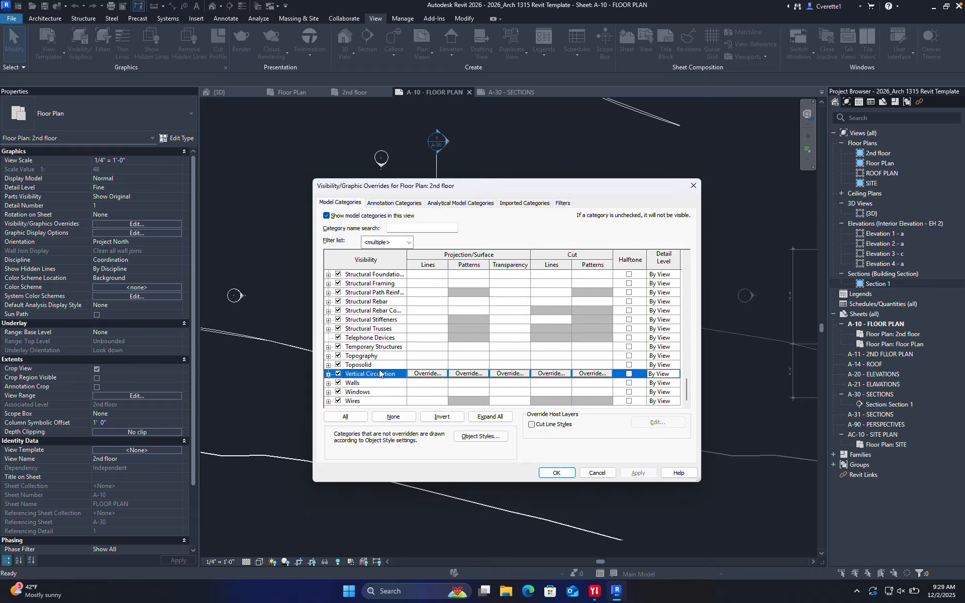
{"action": "left_click", "coordinate": [372, 356]}
Select the Walls, Temporary Structures, Topography and Windows categories together for overriding
{"action": "left_click", "coordinate": [365, 382]}
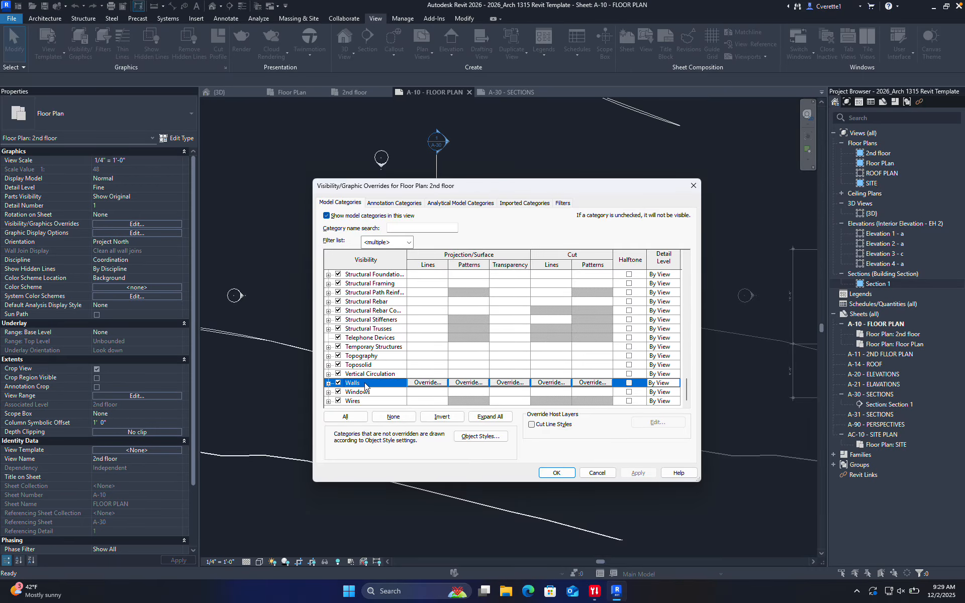
{"action": "key", "text": "super"}
{"action": "left_click", "coordinate": [319, 360]}
{"action": "left_click", "coordinate": [360, 350], "text": "ctrl"}
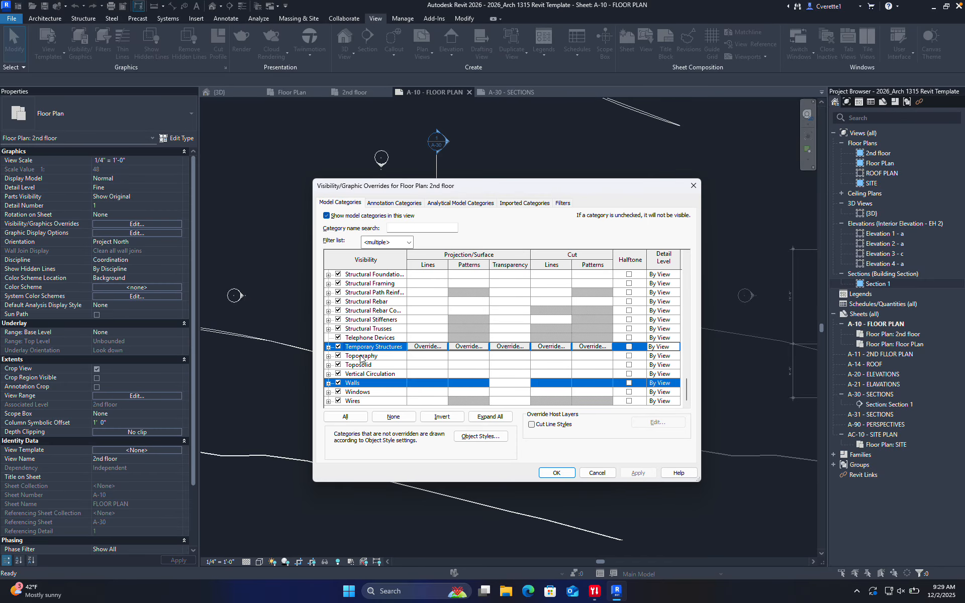
{"action": "left_click", "coordinate": [360, 356], "text": "ctrl"}
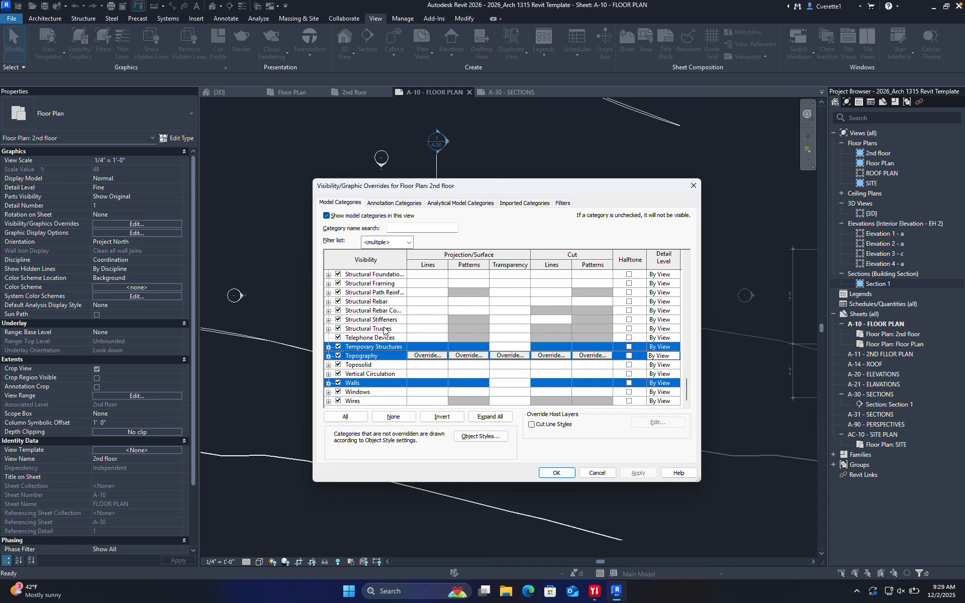
{"action": "left_click", "coordinate": [364, 392], "text": "ctrl"}
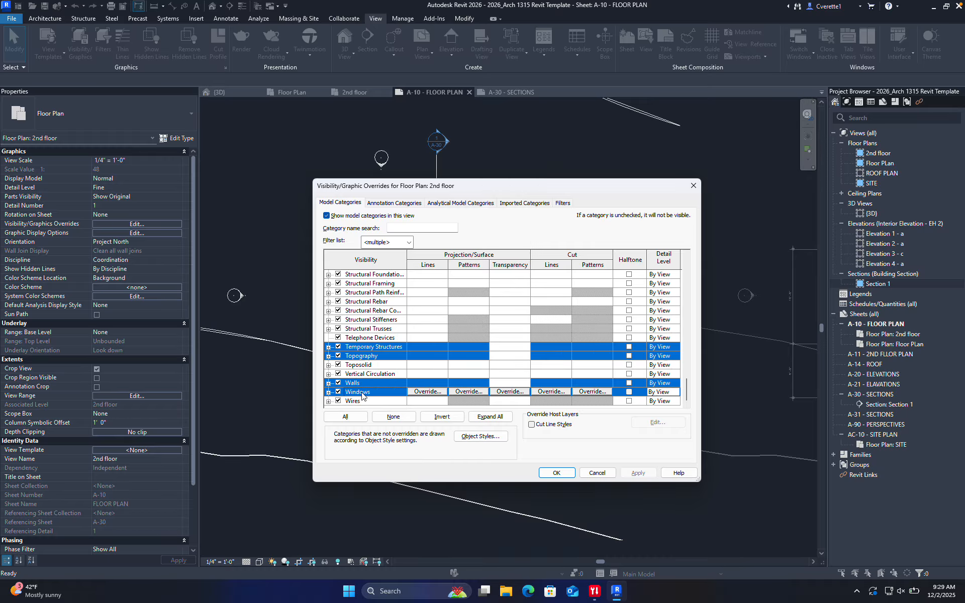
Add the Site, Stairs and Signage categories to the multiple selection of model categories
{"action": "scroll", "coordinate": [368, 322], "scroll_direction": "up", "scroll_amount": 2}
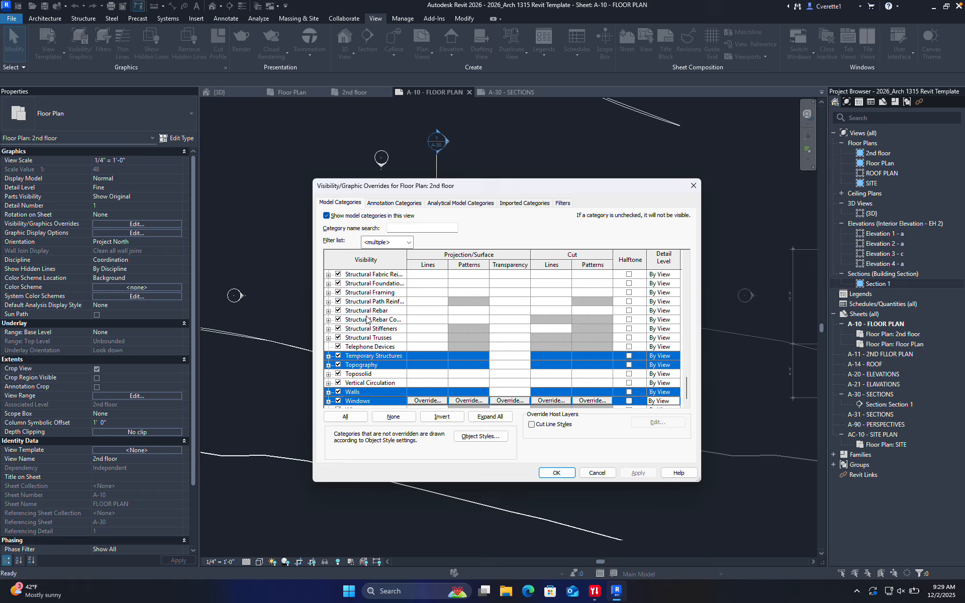
{"action": "scroll", "coordinate": [367, 319], "scroll_direction": "up", "scroll_amount": 4}
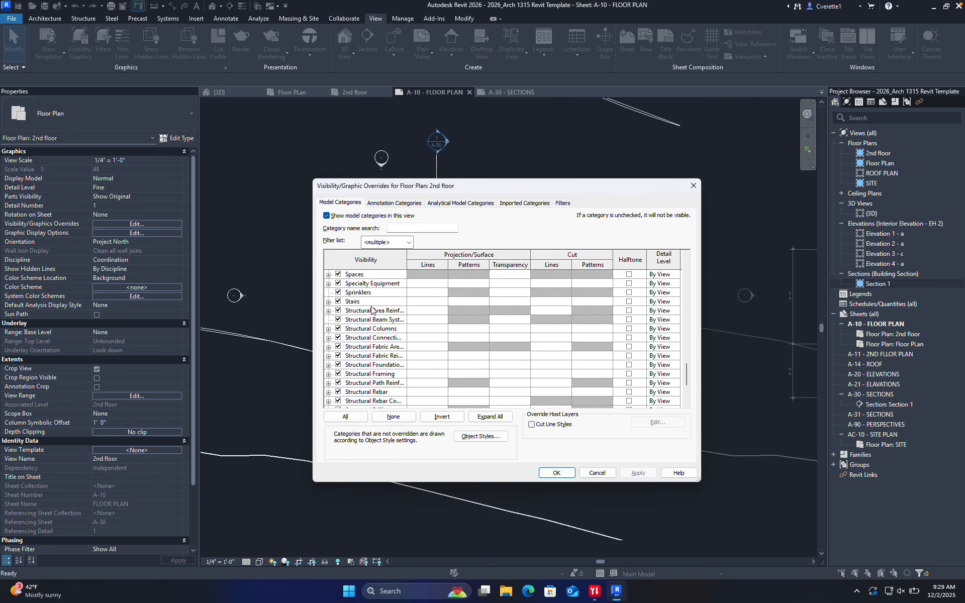
{"action": "left_click", "coordinate": [360, 283]}
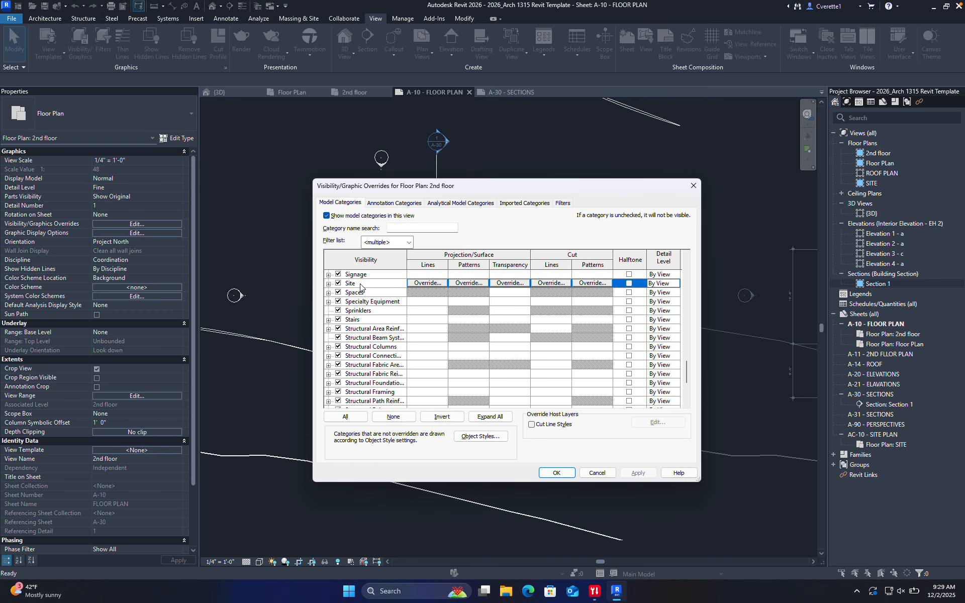
{"action": "scroll", "coordinate": [373, 299], "scroll_direction": "up", "scroll_amount": 1}
{"action": "scroll", "coordinate": [370, 305], "scroll_direction": "down", "scroll_amount": 5}
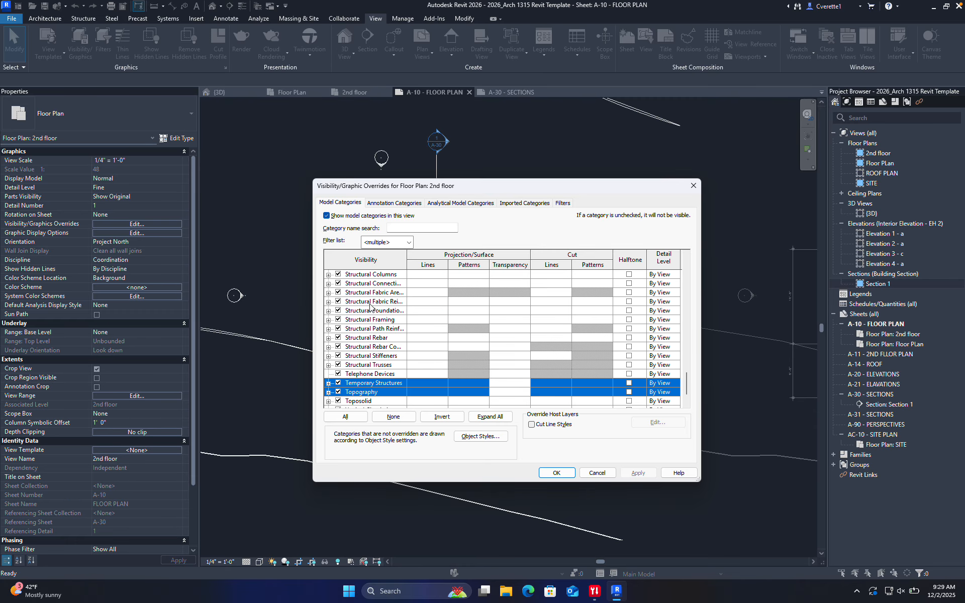
{"action": "scroll", "coordinate": [375, 352], "scroll_direction": "down", "scroll_amount": 1}
{"action": "scroll", "coordinate": [375, 352], "scroll_direction": "down", "scroll_amount": 1}
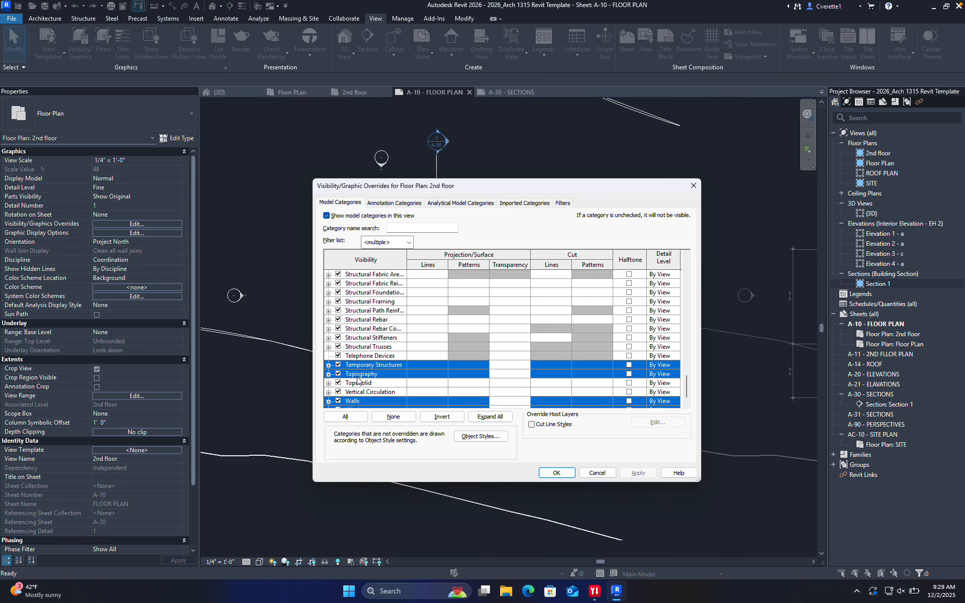
{"action": "scroll", "coordinate": [372, 370], "scroll_direction": "up", "scroll_amount": 4}
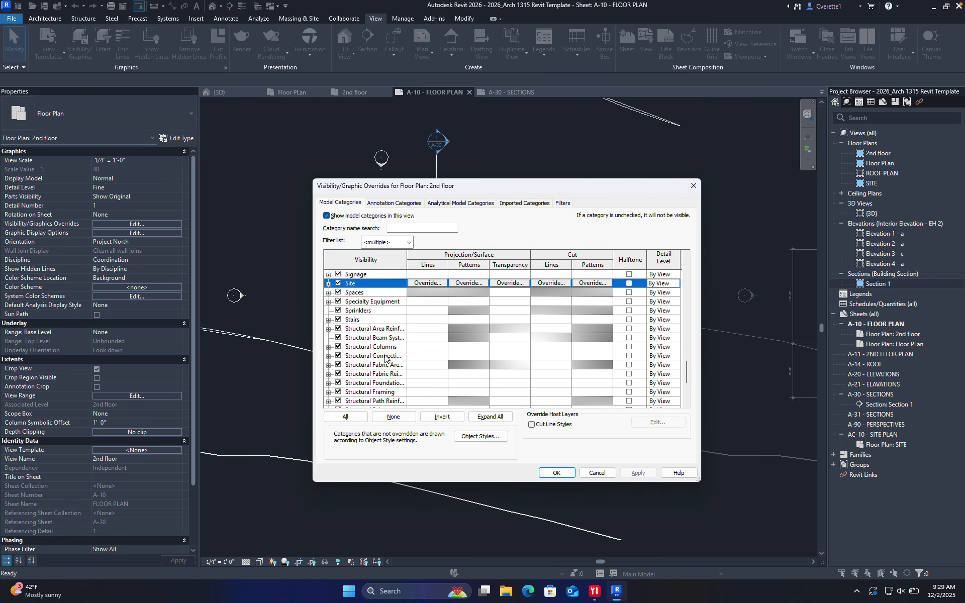
{"action": "left_click", "coordinate": [367, 321], "text": "ctrl"}
{"action": "scroll", "coordinate": [367, 326], "scroll_direction": "up", "scroll_amount": 2}
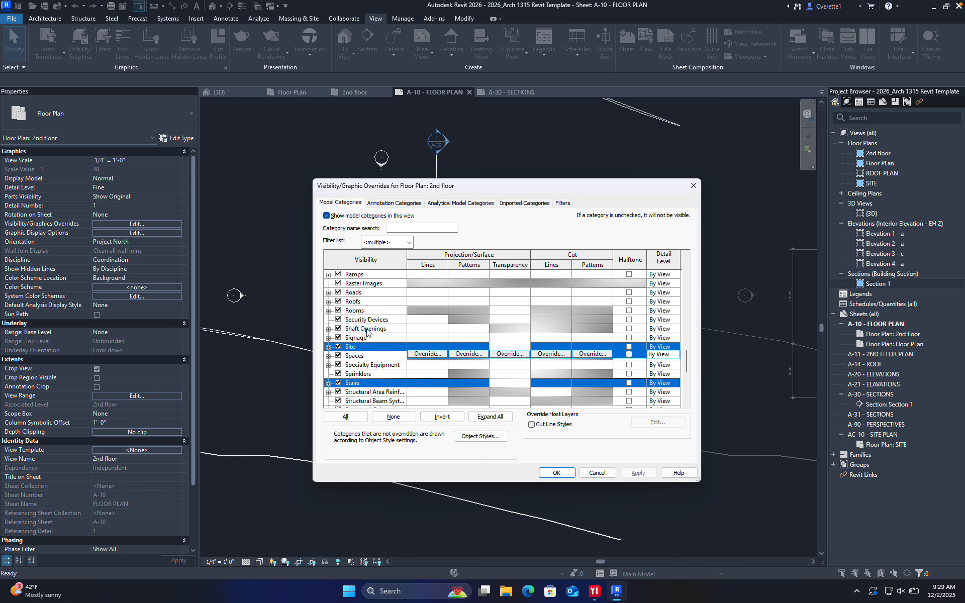
{"action": "left_click", "coordinate": [368, 338], "text": "ctrl"}
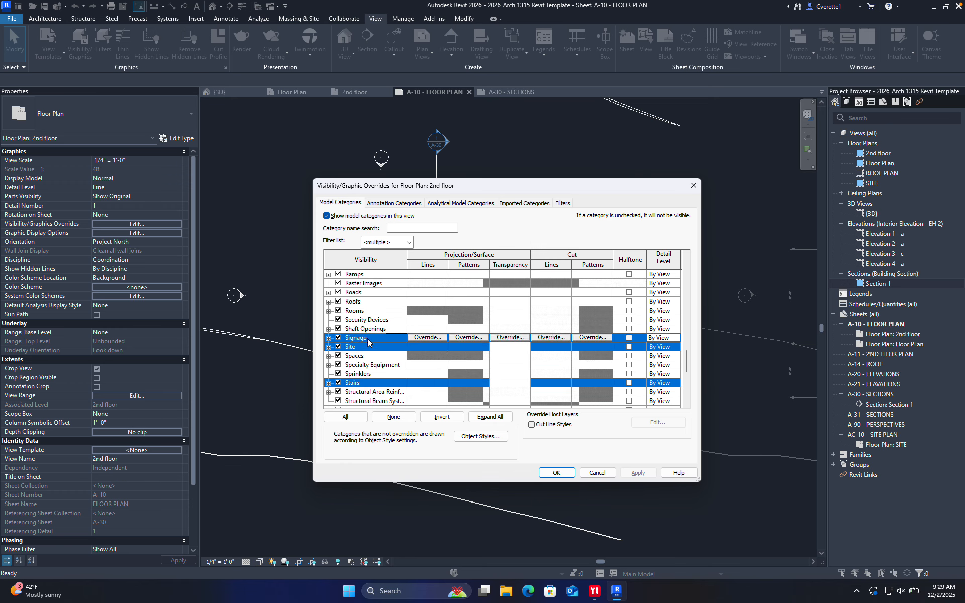
Add the Roofs, Ramps, Railings and Pipes categories to the multiple selection
{"action": "left_click", "coordinate": [363, 302], "text": "ctrl"}
{"action": "scroll", "coordinate": [367, 310], "scroll_direction": "up", "scroll_amount": 2}
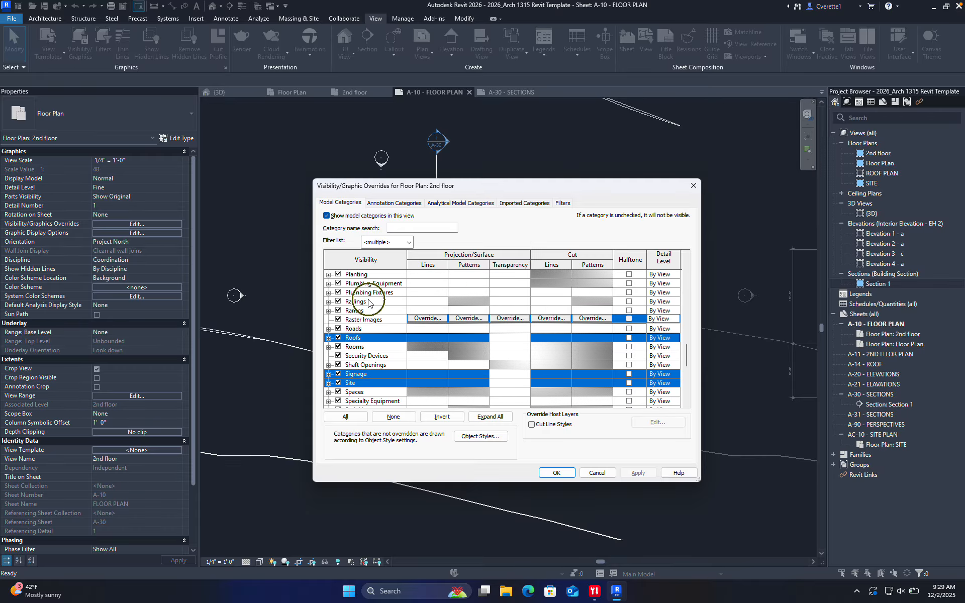
{"action": "left_click", "coordinate": [367, 310], "text": "ctrl"}
{"action": "left_click", "coordinate": [367, 301], "text": "ctrl"}
{"action": "scroll", "coordinate": [369, 307], "scroll_direction": "up", "scroll_amount": 1}
{"action": "scroll", "coordinate": [369, 311], "scroll_direction": "up", "scroll_amount": 1}
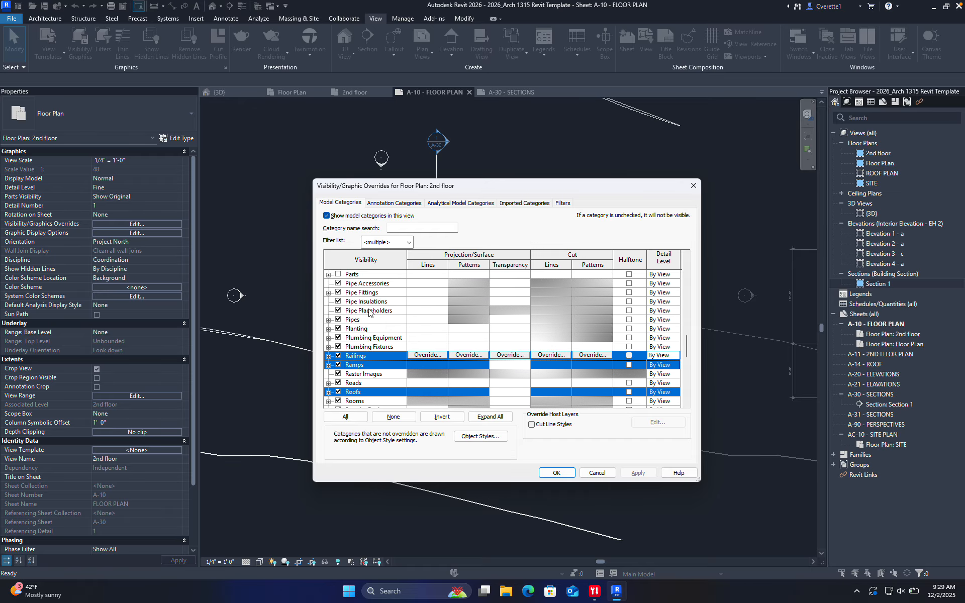
{"action": "left_click", "coordinate": [367, 320], "text": "ctrl"}
{"action": "scroll", "coordinate": [365, 303], "scroll_direction": "up", "scroll_amount": 5}
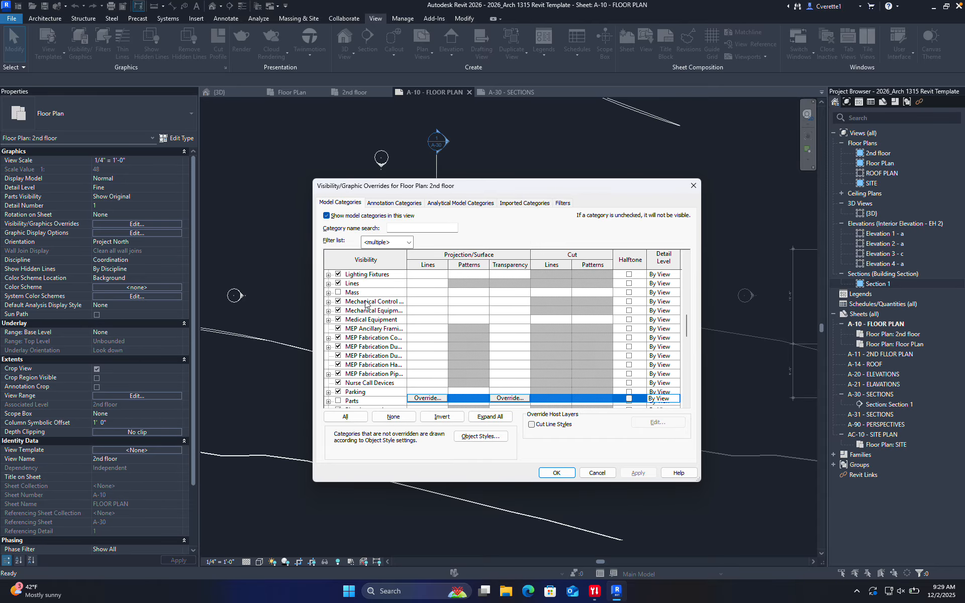
Extend the category selection with Floors, Food Service Equipment and Furniture
{"action": "scroll", "coordinate": [355, 375], "scroll_direction": "up", "scroll_amount": 3}
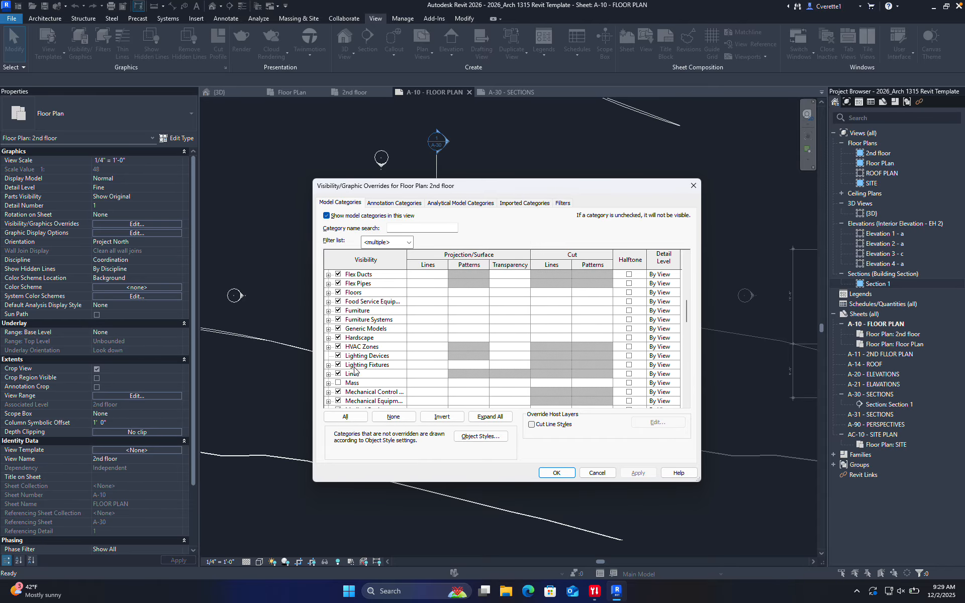
{"action": "left_click", "coordinate": [359, 303]}
{"action": "key", "text": "shift+Up"}
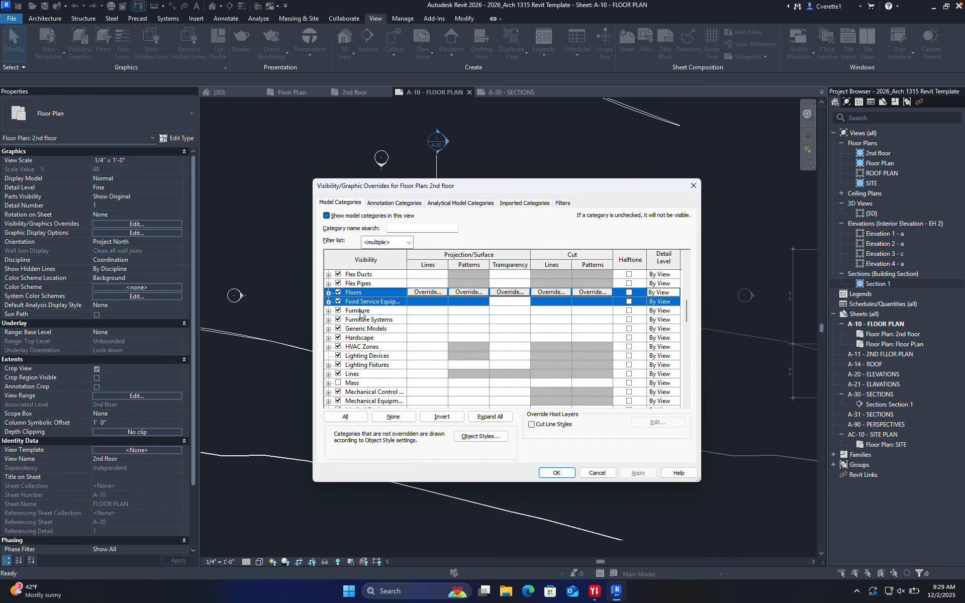
{"action": "left_click", "coordinate": [361, 310], "text": "shift"}
{"action": "scroll", "coordinate": [365, 314], "scroll_direction": "up", "scroll_amount": 3}
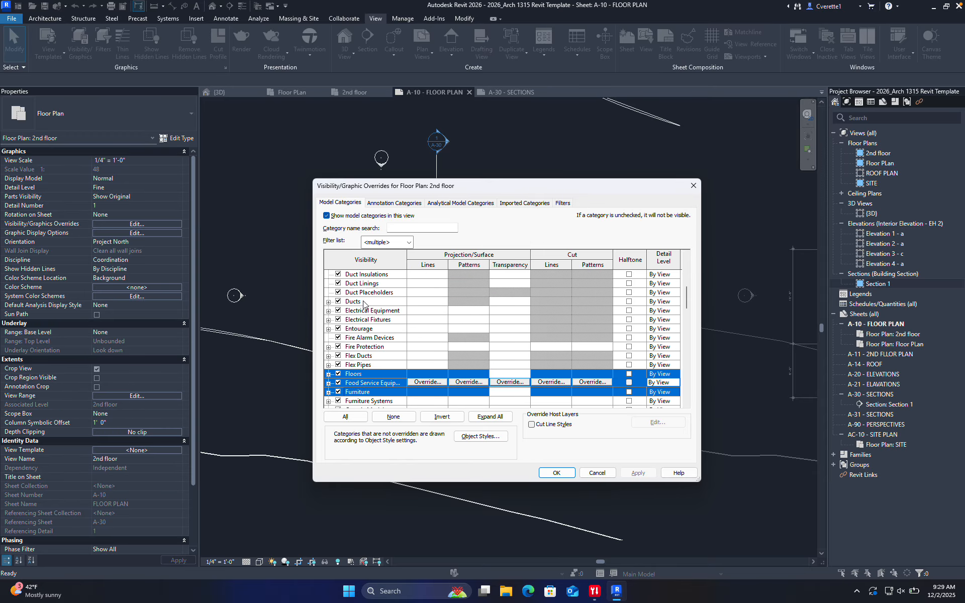
Extend the category selection with Ducts, Doors and Ceilings
{"action": "left_click", "coordinate": [363, 303]}
{"action": "key", "text": "shift+Up"}
{"action": "scroll", "coordinate": [363, 303], "scroll_direction": "up", "scroll_amount": 2}
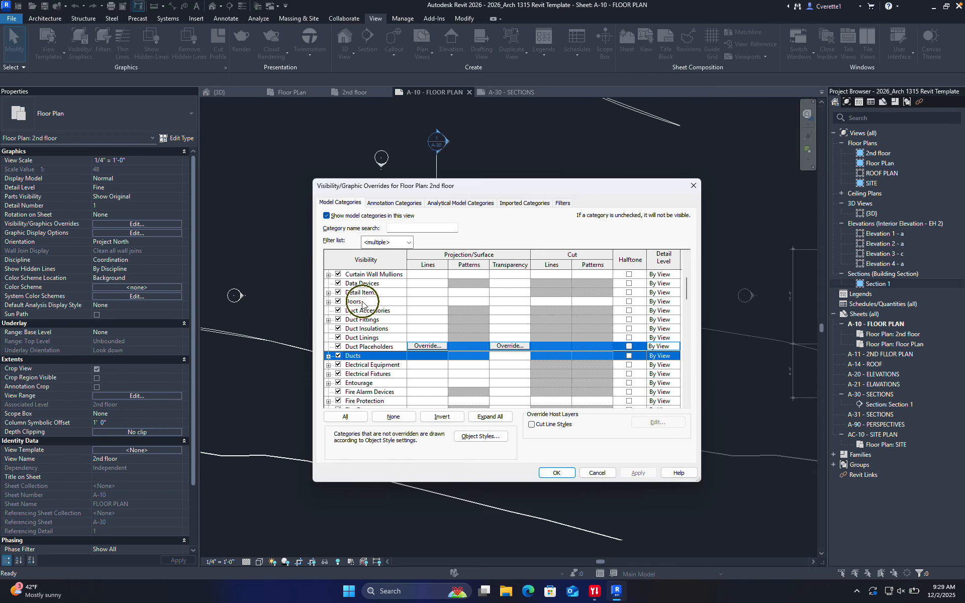
{"action": "left_click", "coordinate": [362, 301], "text": "ctrl"}
{"action": "scroll", "coordinate": [363, 302], "scroll_direction": "up", "scroll_amount": 5}
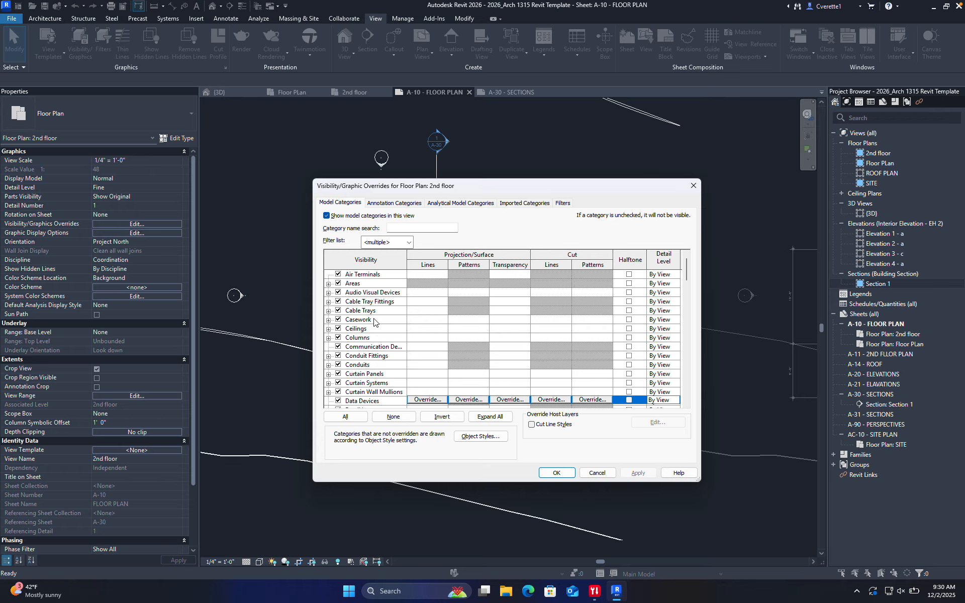
{"action": "left_click", "coordinate": [374, 331]}
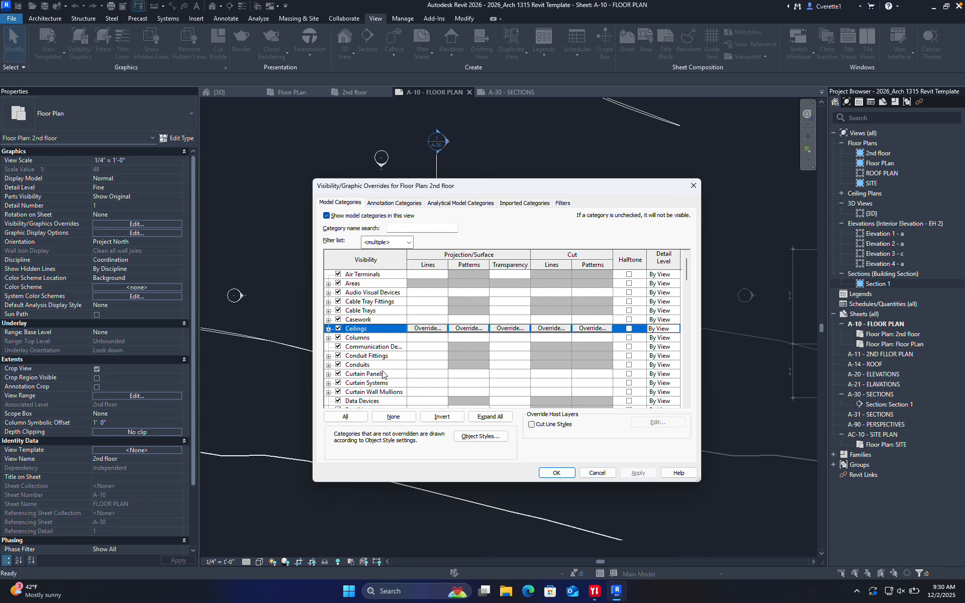
{"action": "scroll", "coordinate": [383, 391], "scroll_direction": "down", "scroll_amount": 1}
{"action": "scroll", "coordinate": [379, 334], "scroll_direction": "up", "scroll_amount": 1}
Override the selected categories' cut patterns with a foreground solid fill in RGB 230-156-089 and apply it to the 2nd floor view
{"action": "left_click", "coordinate": [594, 329]}
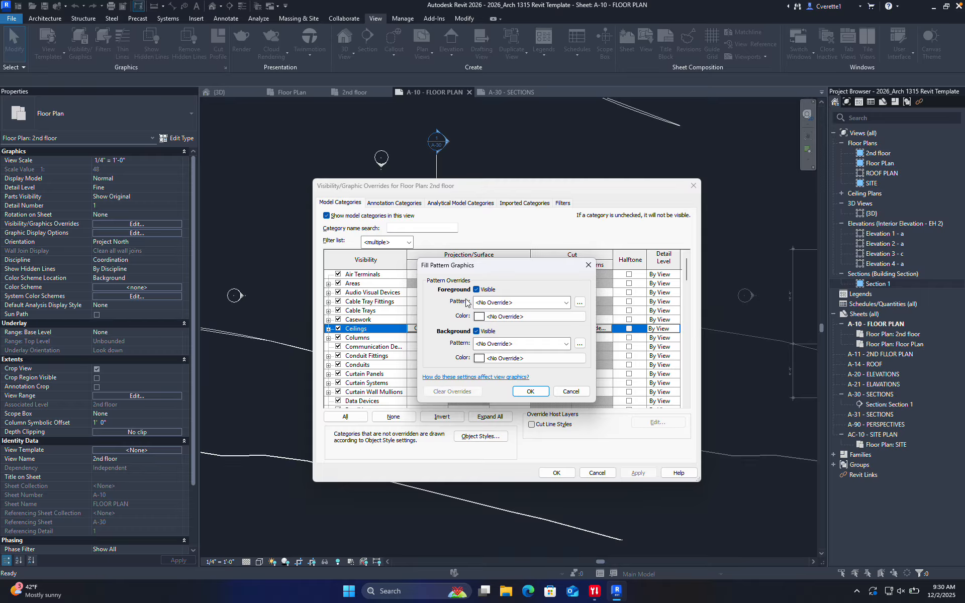
{"action": "left_click", "coordinate": [523, 302]}
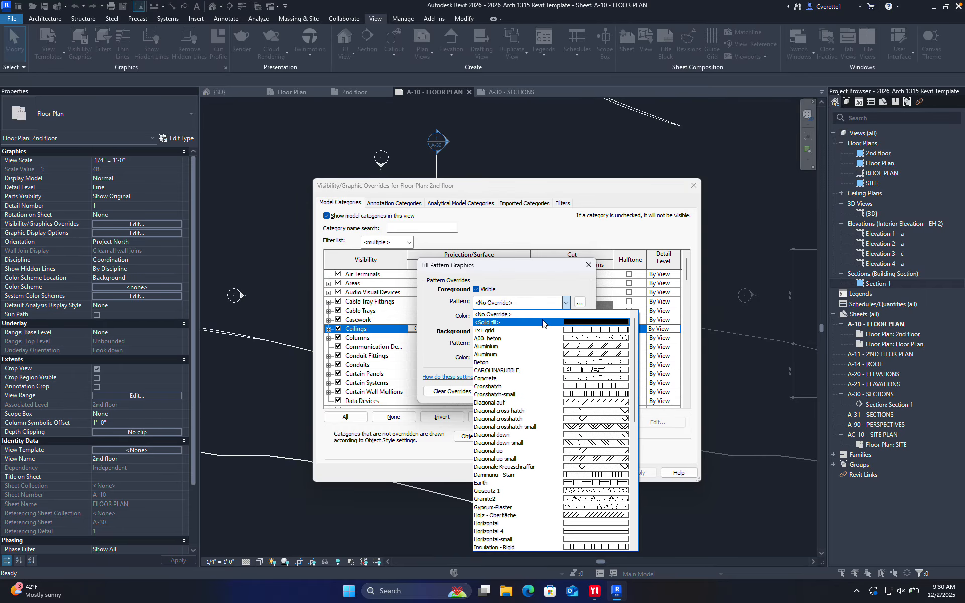
{"action": "left_click", "coordinate": [523, 322]}
{"action": "left_click", "coordinate": [528, 320]}
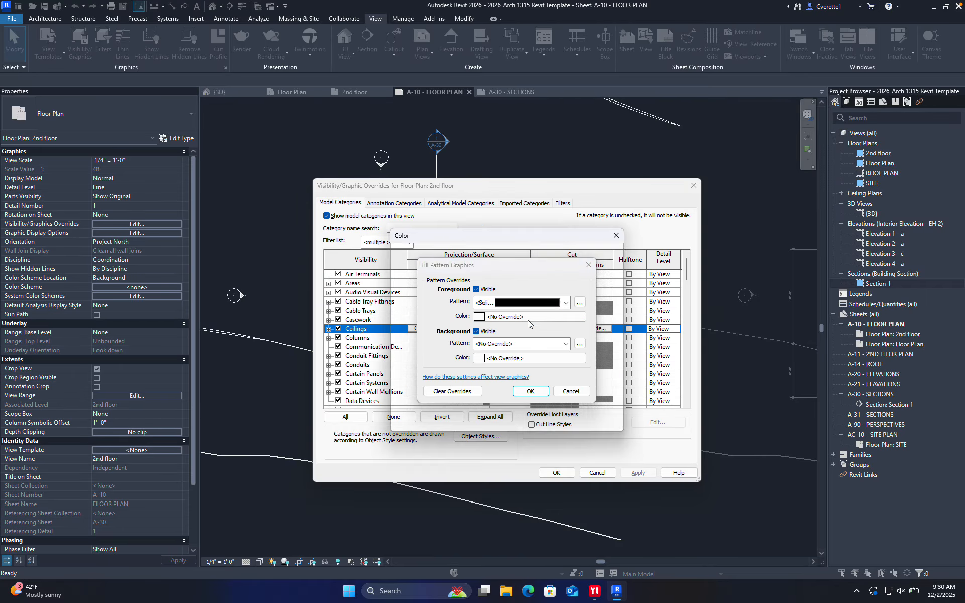
{"action": "left_click", "coordinate": [415, 284]}
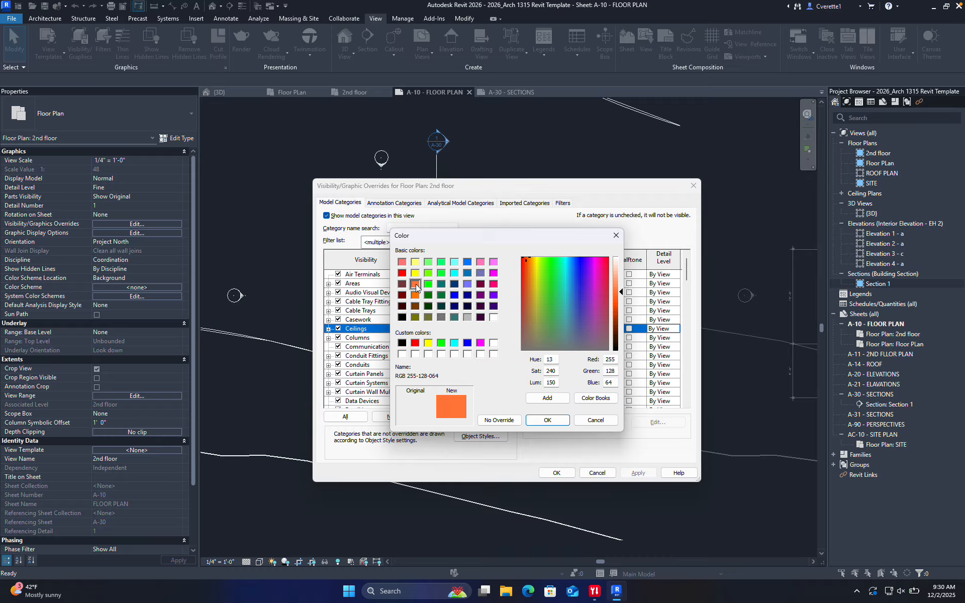
{"action": "left_click", "coordinate": [528, 282]}
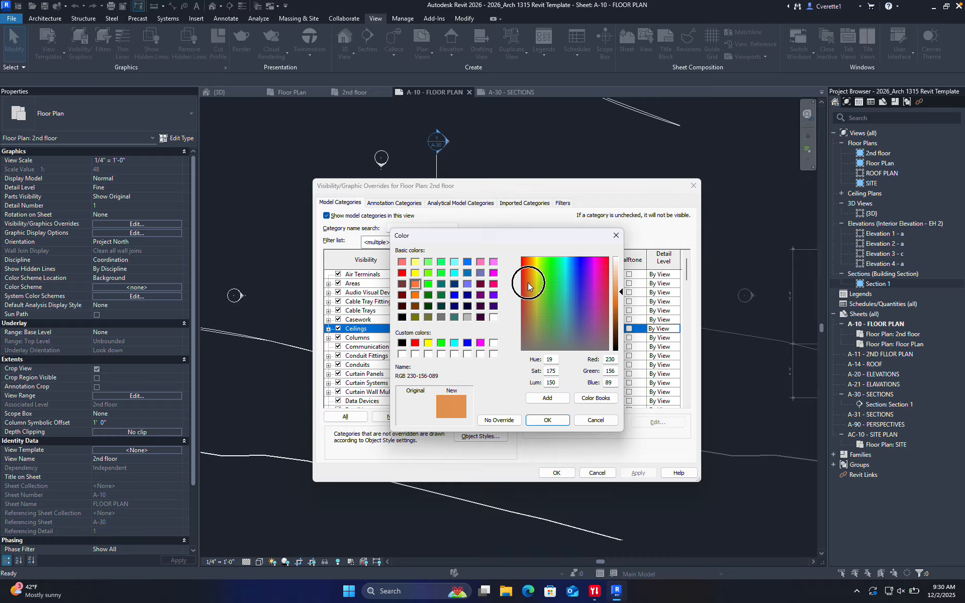
{"action": "left_click", "coordinate": [547, 420]}
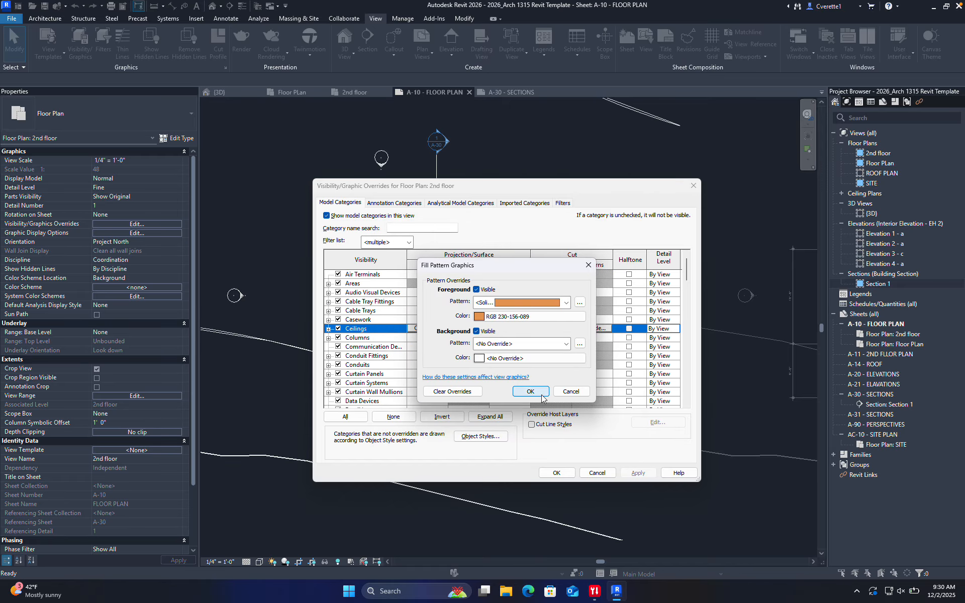
{"action": "left_click", "coordinate": [531, 391]}
{"action": "scroll", "coordinate": [581, 343], "scroll_direction": "down", "scroll_amount": 18}
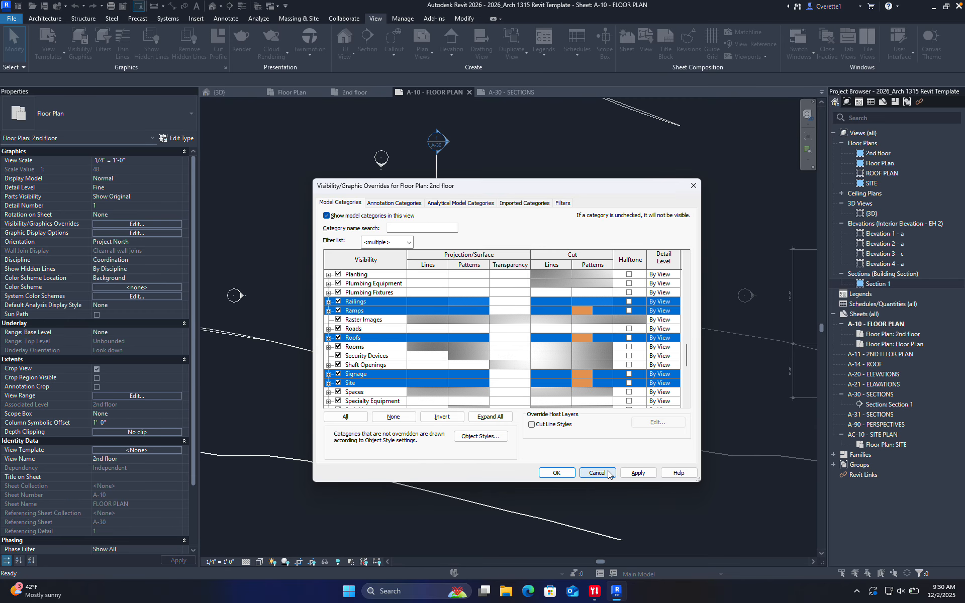
{"action": "left_click", "coordinate": [554, 472]}
{"action": "scroll", "coordinate": [490, 336], "scroll_direction": "up", "scroll_amount": 3}
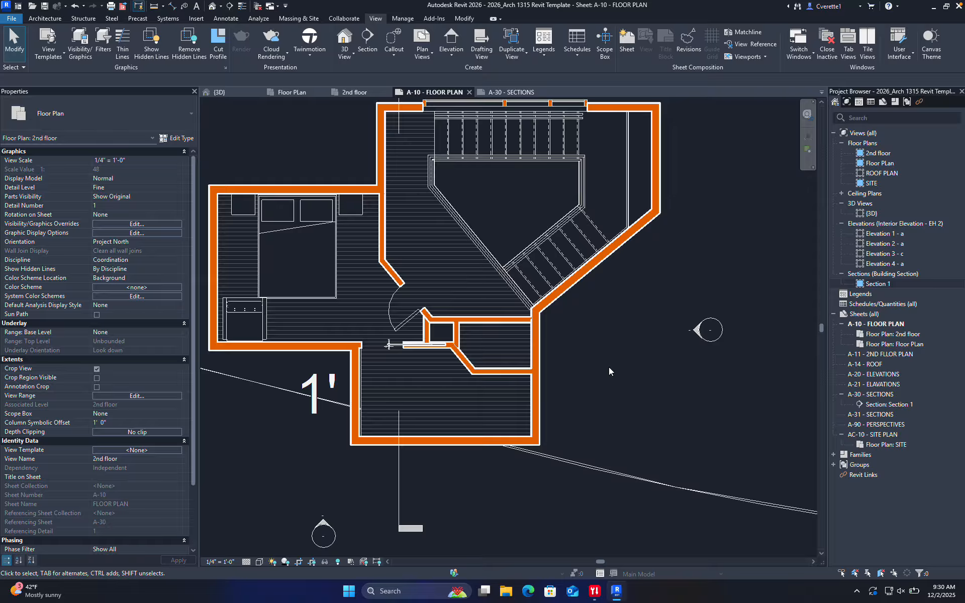
Deactivate the 2nd floor view and compare its cut wall fill with the Floor Plan viewport on sheet A-10
{"action": "scroll", "coordinate": [608, 367], "scroll_direction": "down", "scroll_amount": 6}
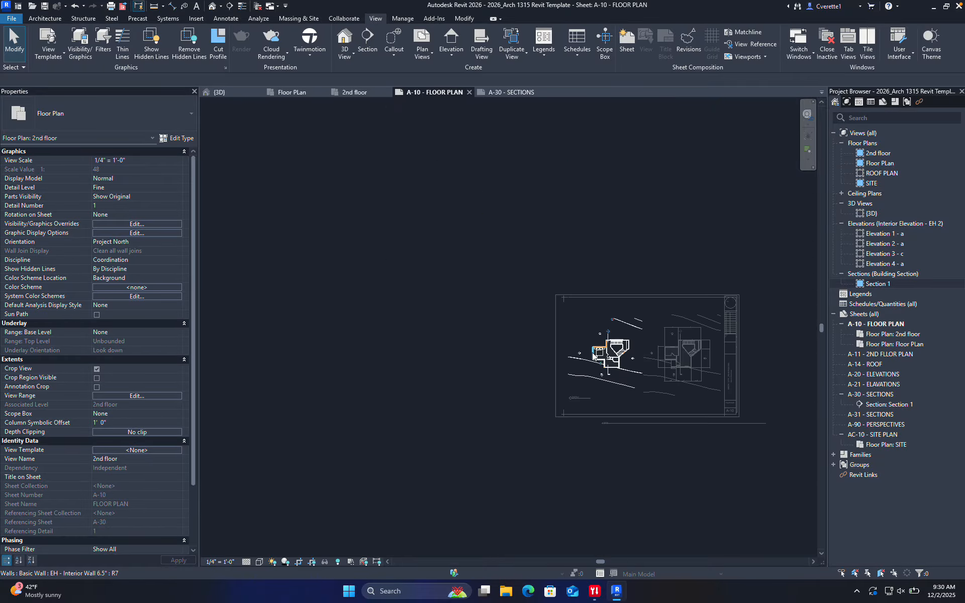
{"action": "scroll", "coordinate": [587, 359], "scroll_direction": "up", "scroll_amount": 3}
{"action": "middle_click_drag", "start_coordinate": [709, 363], "coordinate": [432, 338]}
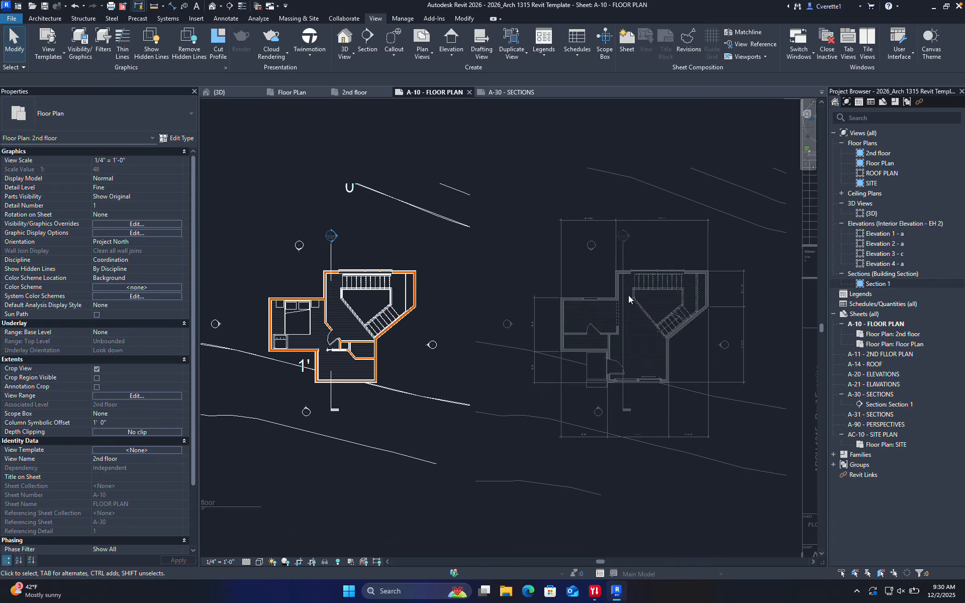
{"action": "left_click", "coordinate": [601, 261]}
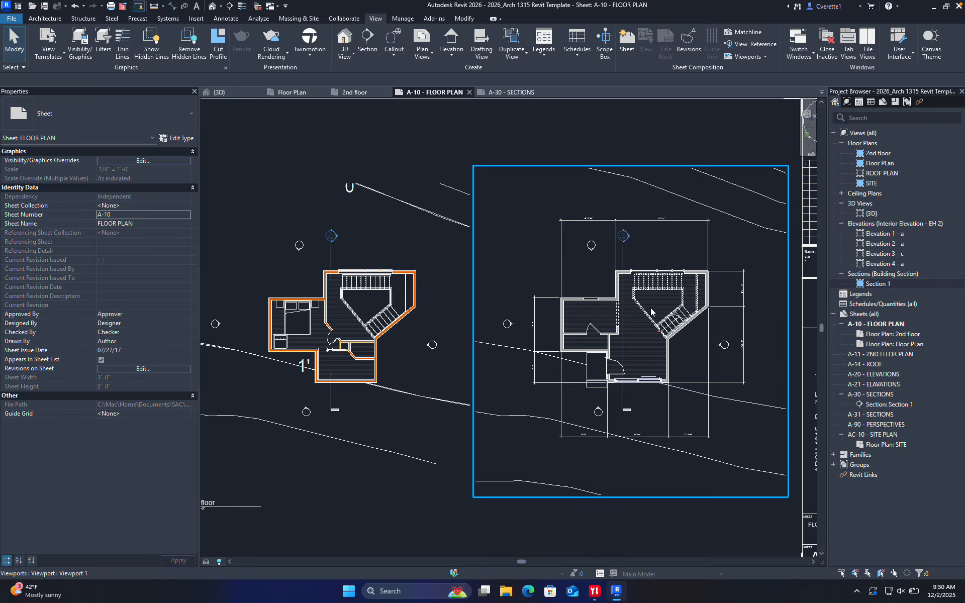
Activate the 2nd floor viewport on sheet A-10 and open the view template assignment for that view
{"action": "left_click", "coordinate": [432, 330]}
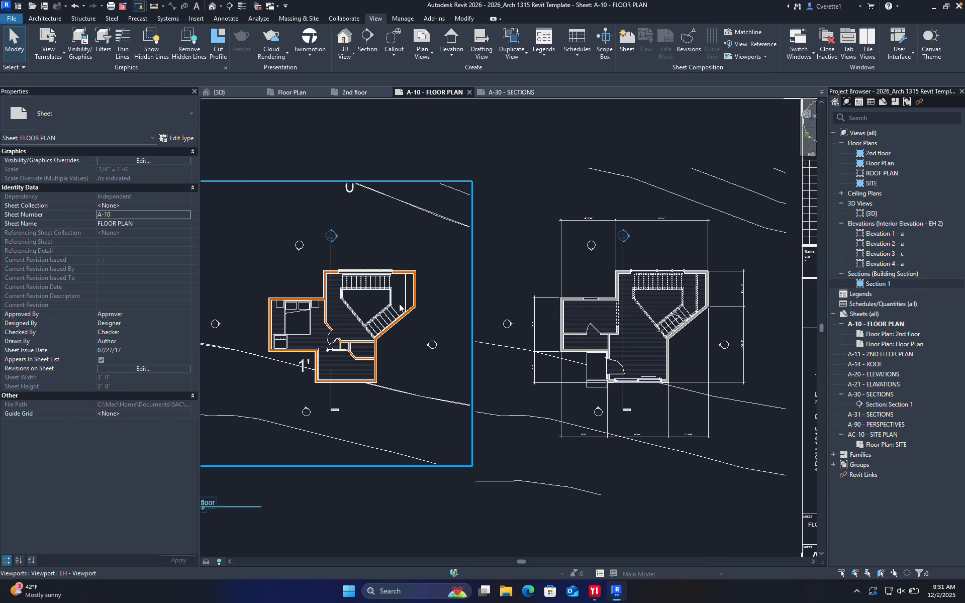
{"action": "double_click", "coordinate": [434, 306]}
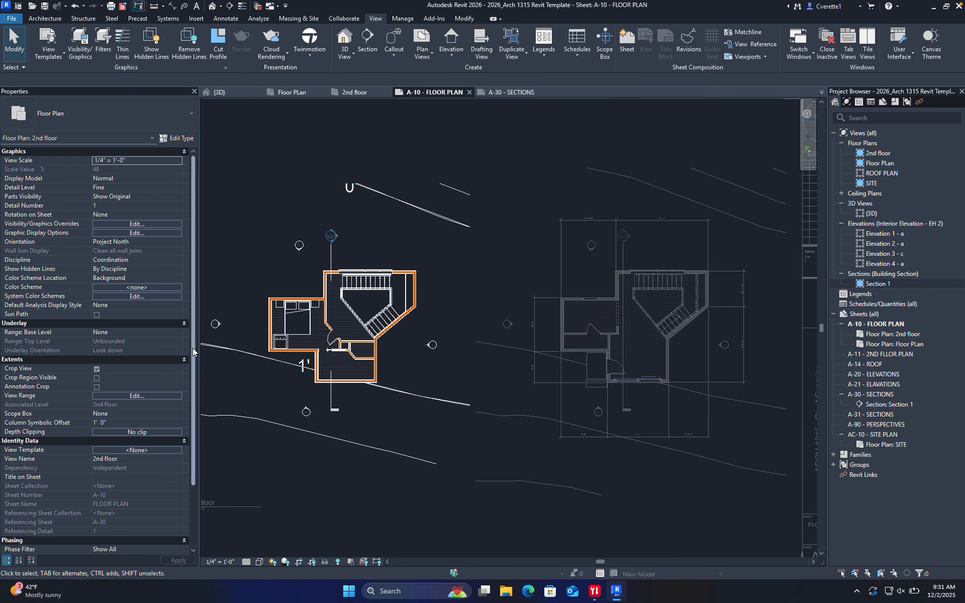
{"action": "left_click_drag", "start_coordinate": [193, 352], "coordinate": [194, 409]}
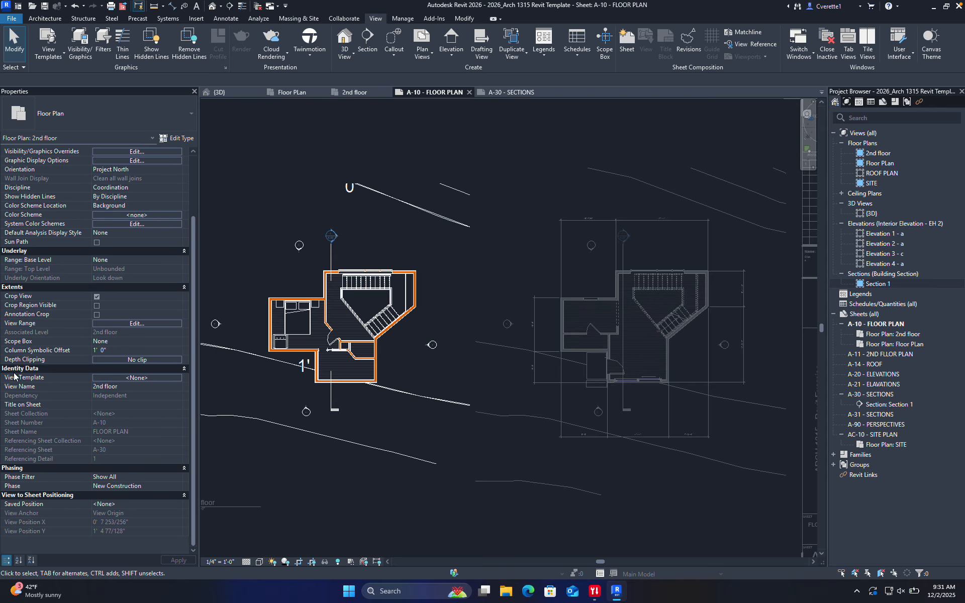
{"action": "left_click", "coordinate": [129, 379]}
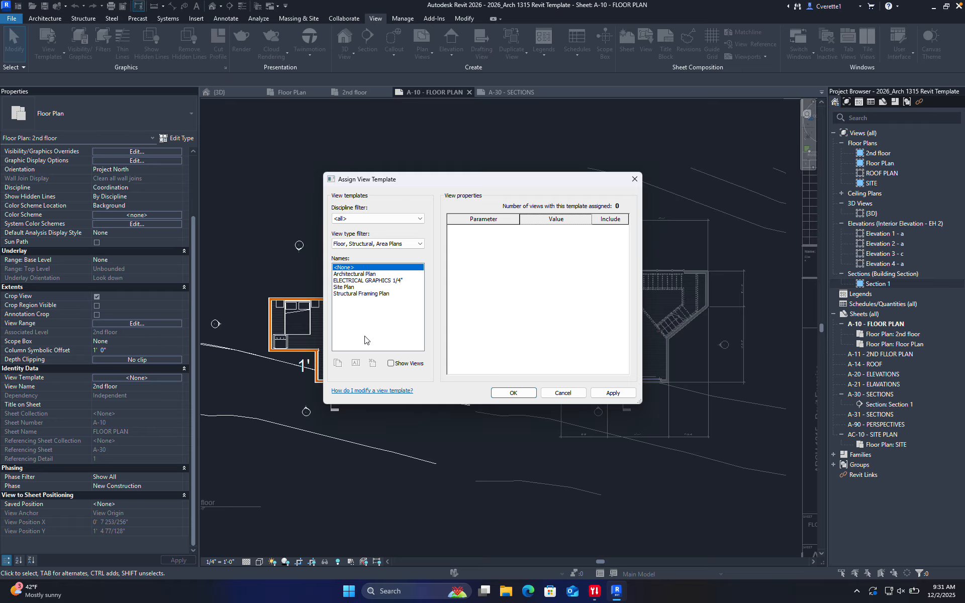
Try duplicating the Architectural Plan view template as "New settings floor plan" and applying it to the 2nd floor view
{"action": "left_click", "coordinate": [335, 364]}
{"action": "left_click", "coordinate": [337, 363]}
{"action": "left_click", "coordinate": [363, 275]}
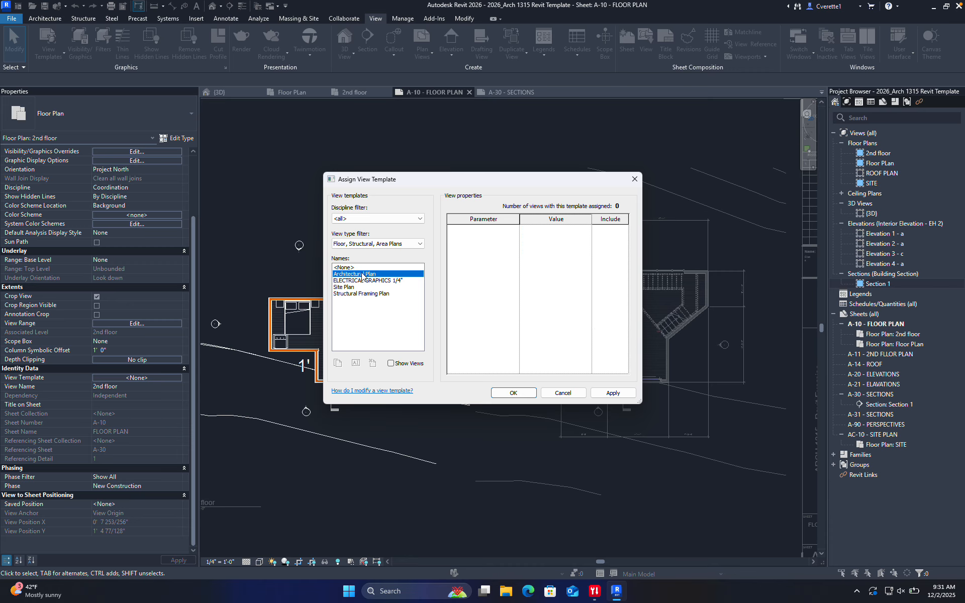
{"action": "left_click", "coordinate": [338, 364]}
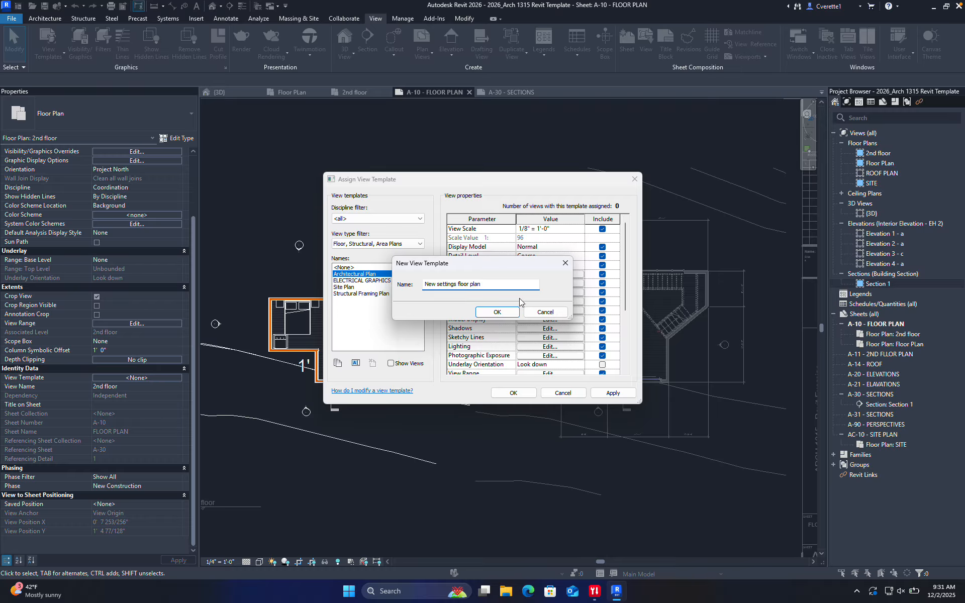
{"action": "left_click", "coordinate": [507, 312]}
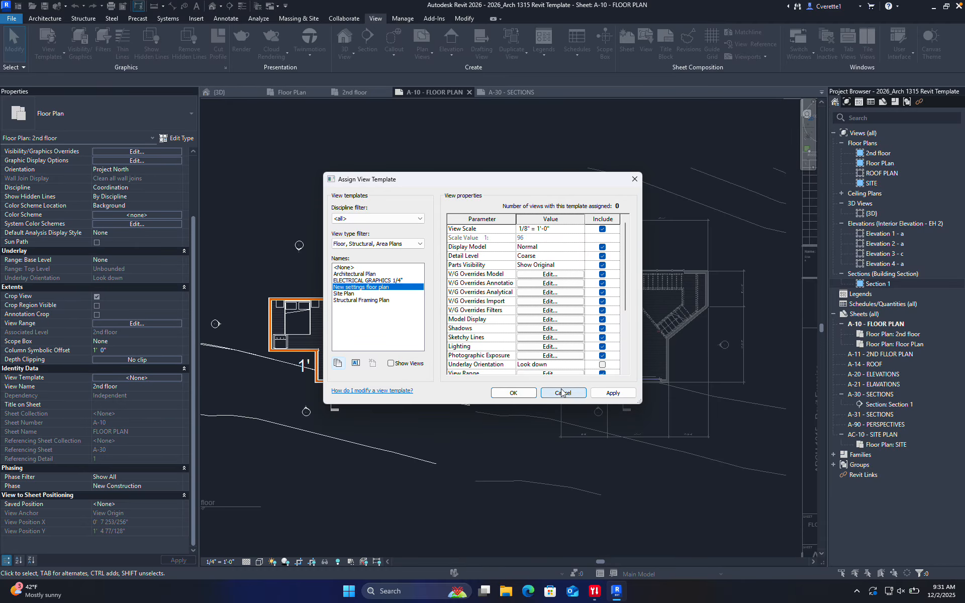
{"action": "left_click", "coordinate": [609, 392]}
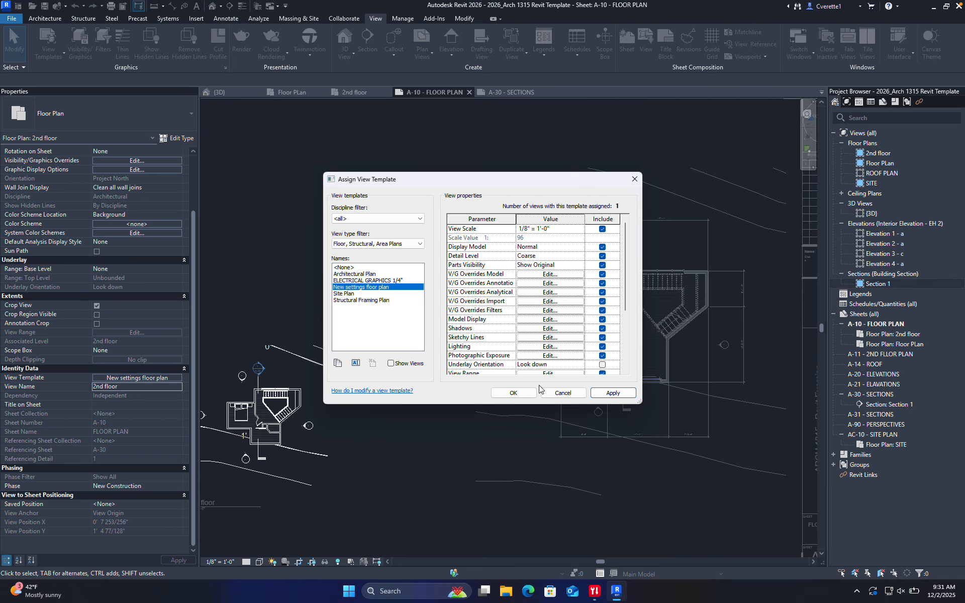
{"action": "left_click", "coordinate": [560, 393]}
Clear the wall selection and deactivate the 2nd floor view on sheet A-10
{"action": "key", "text": "super"}
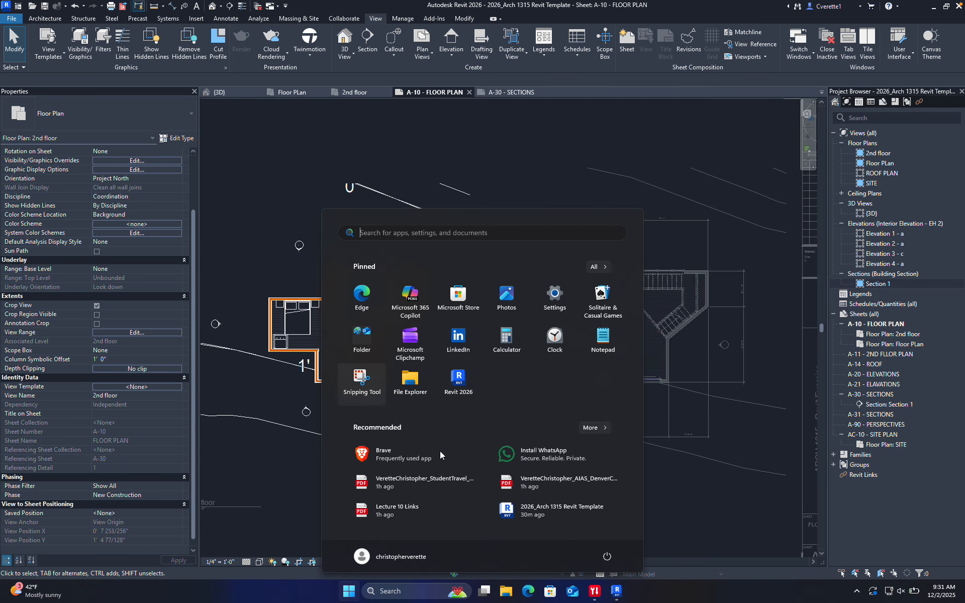
{"action": "left_click", "coordinate": [285, 164]}
{"action": "left_click", "coordinate": [323, 301]}
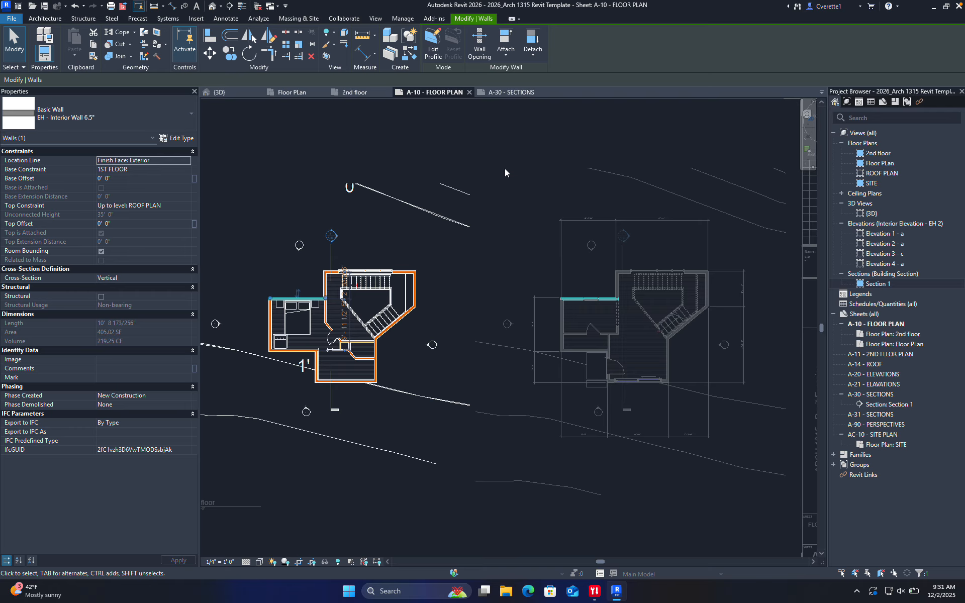
{"action": "left_click", "coordinate": [501, 146]}
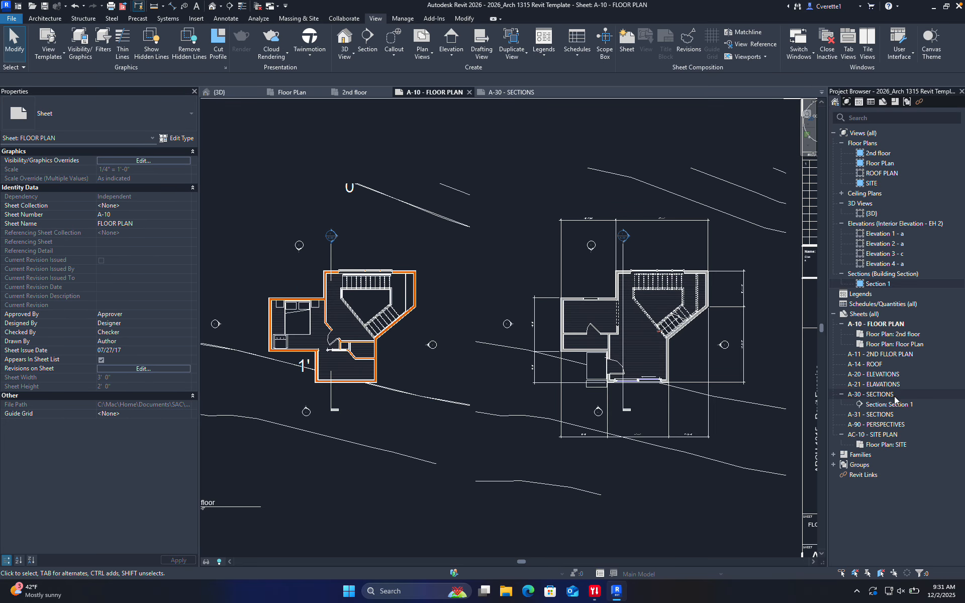
Open sheet A-30, activate the Section 1 viewport to examine its cut walls and view properties, and deactivate it
{"action": "scroll", "coordinate": [682, 353], "scroll_direction": "down", "scroll_amount": 3}
{"action": "middle_click_drag", "start_coordinate": [694, 381], "coordinate": [574, 312]}
{"action": "double_click", "coordinate": [869, 394]}
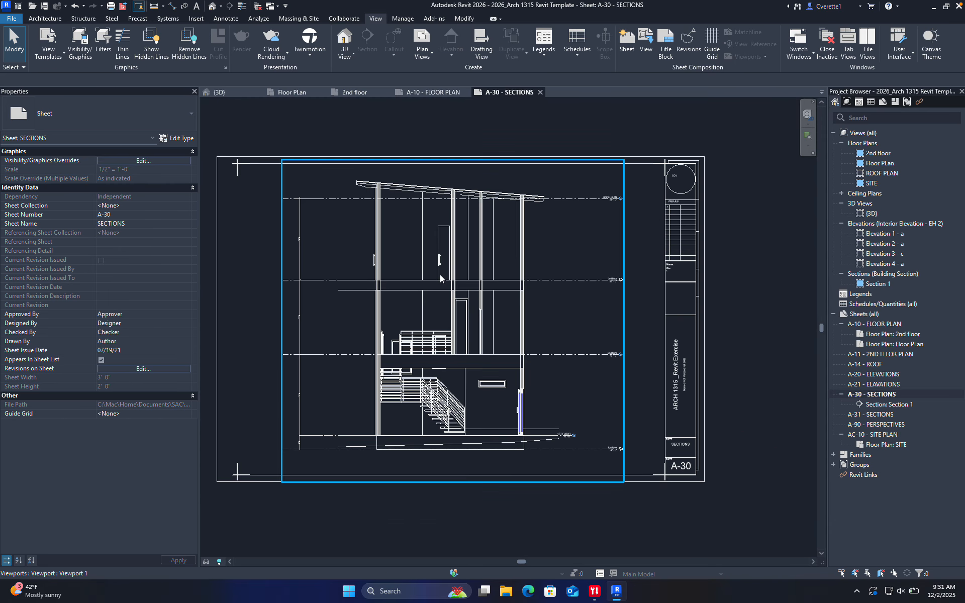
{"action": "scroll", "coordinate": [420, 289], "scroll_direction": "up", "scroll_amount": 5}
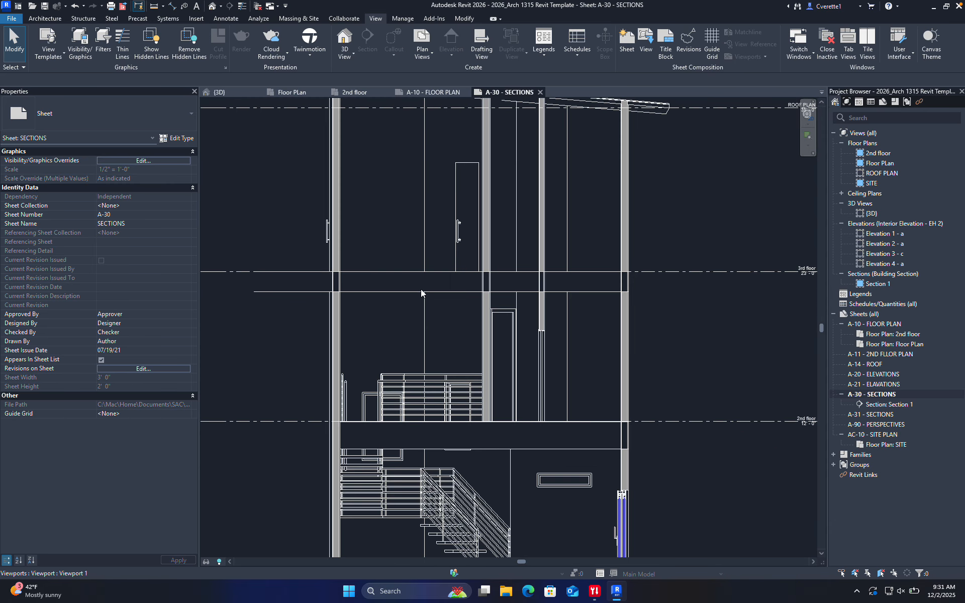
{"action": "double_click", "coordinate": [365, 343]}
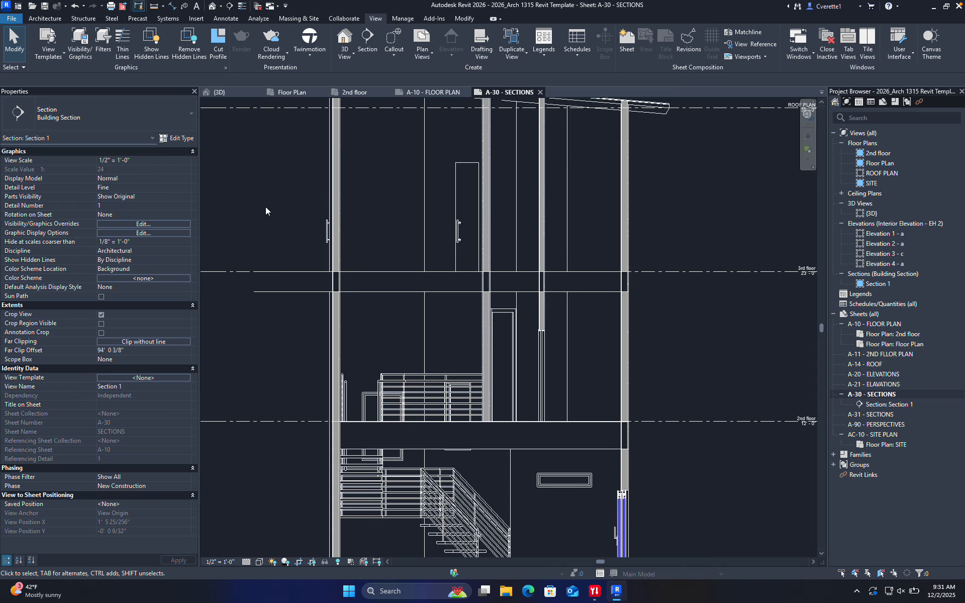
{"action": "scroll", "coordinate": [265, 206], "scroll_direction": "down", "scroll_amount": 5}
{"action": "double_click", "coordinate": [613, 258]}
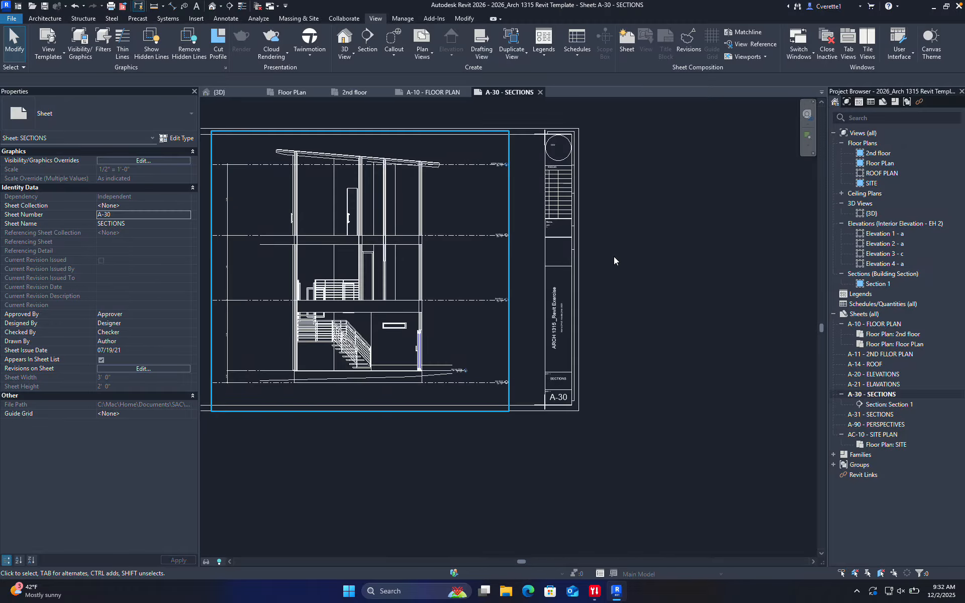
{"action": "scroll", "coordinate": [674, 289], "scroll_direction": "down", "scroll_amount": 3}
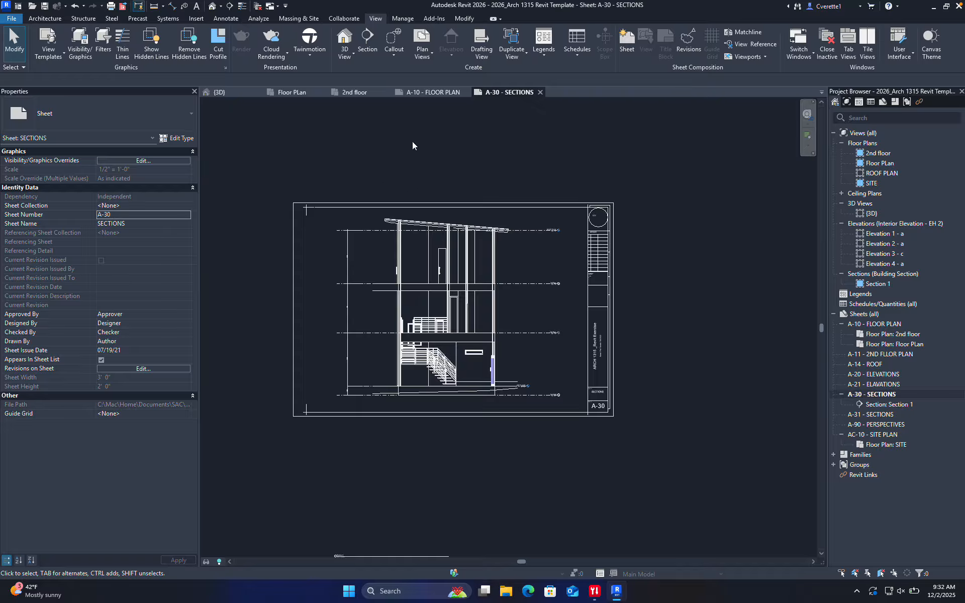
Look over the whole house in the {3D} view and open the 2nd floor plan
{"action": "double_click", "coordinate": [871, 214]}
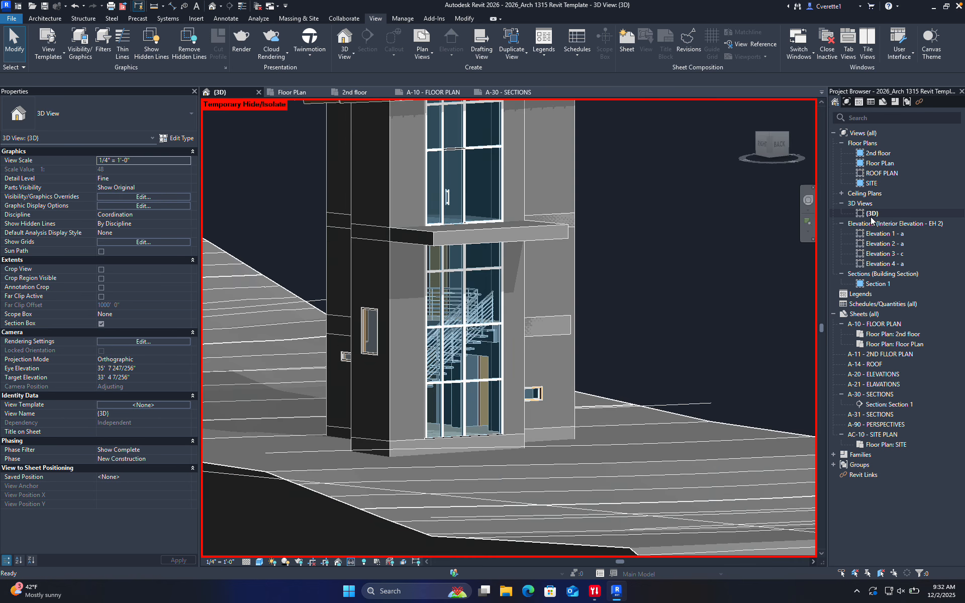
{"action": "middle_click_drag", "start_coordinate": [600, 234], "coordinate": [646, 267], "text": "shift"}
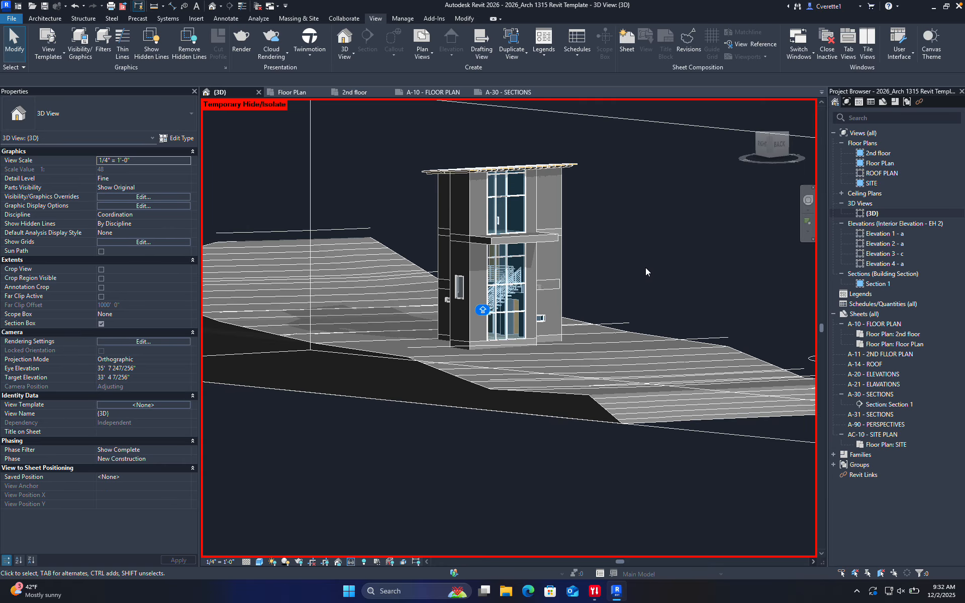
{"action": "double_click", "coordinate": [901, 155]}
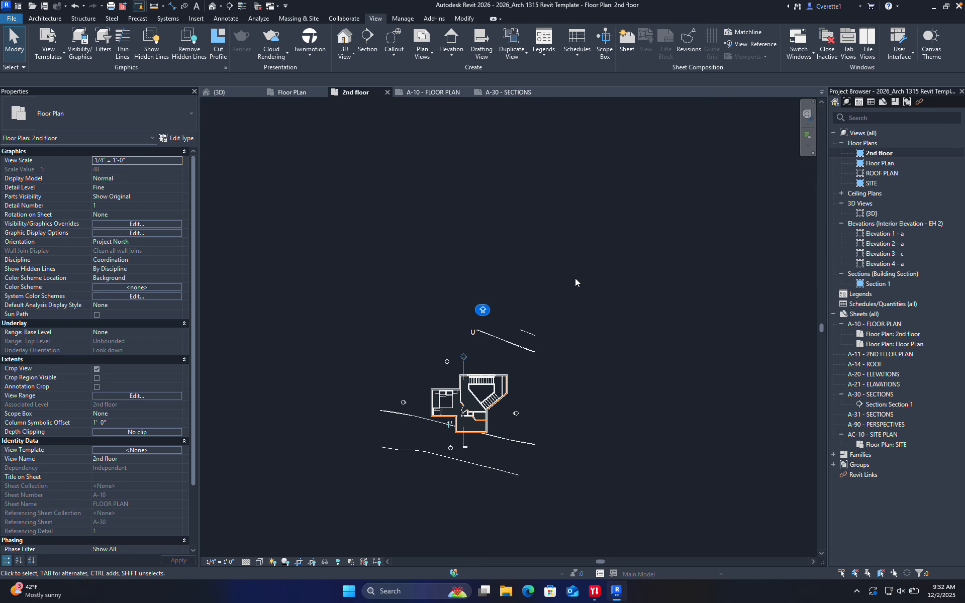
{"action": "scroll", "coordinate": [452, 432], "scroll_direction": "up", "scroll_amount": 7}
{"action": "scroll", "coordinate": [539, 376], "scroll_direction": "down", "scroll_amount": 5}
{"action": "middle_click_drag", "start_coordinate": [612, 357], "coordinate": [485, 350]}
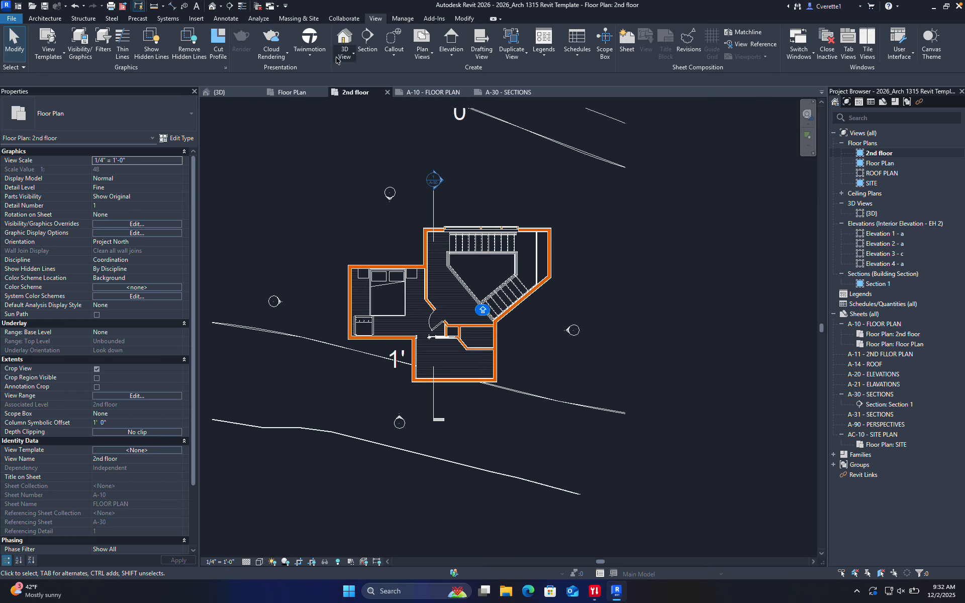
Place a perspective camera in the southernmost room of the 2nd floor plan, aimed north at a target beyond the house
{"action": "left_click", "coordinate": [353, 57]}
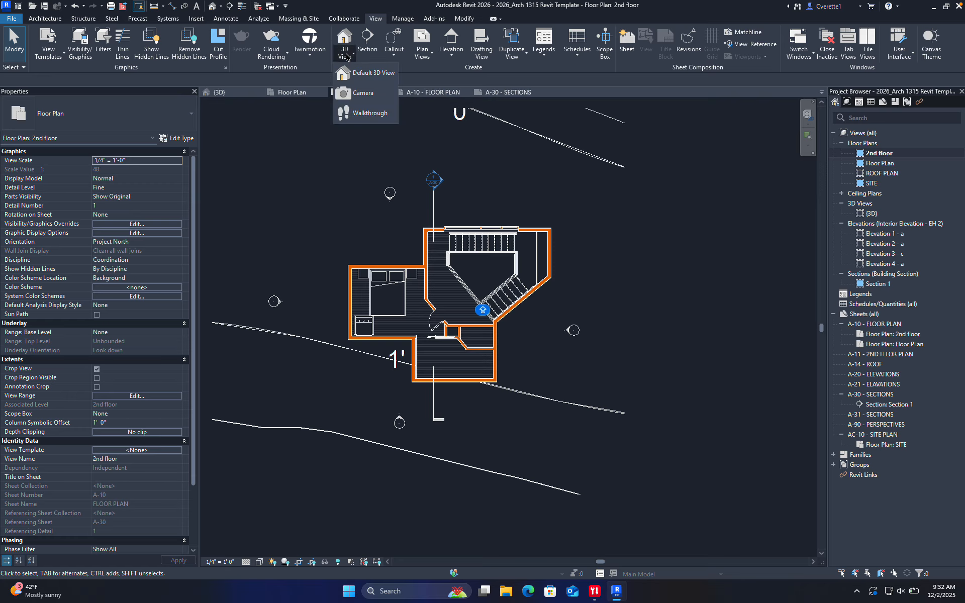
{"action": "left_click", "coordinate": [366, 94]}
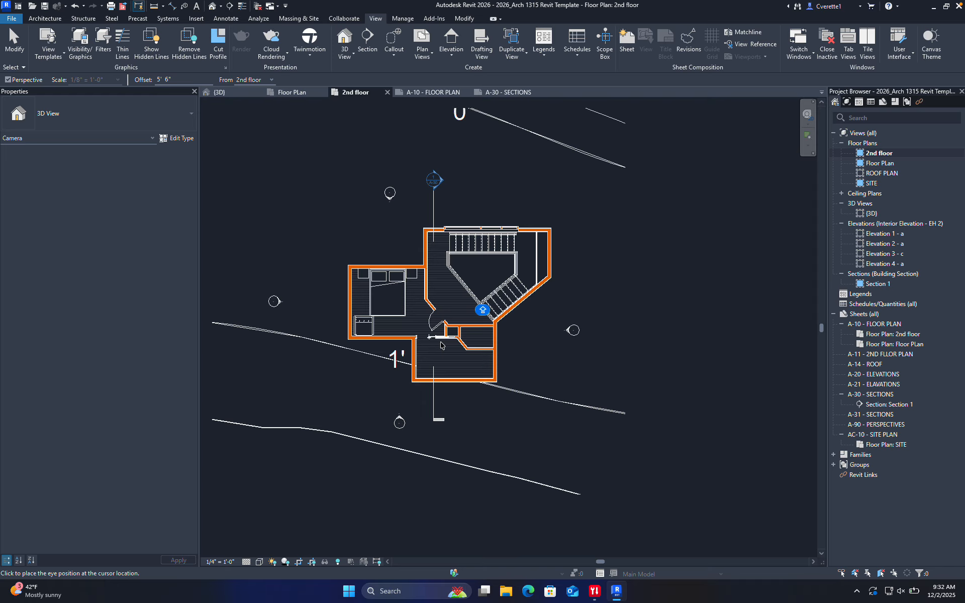
{"action": "scroll", "coordinate": [446, 343], "scroll_direction": "up", "scroll_amount": 5}
{"action": "scroll", "coordinate": [402, 414], "scroll_direction": "down", "scroll_amount": 5}
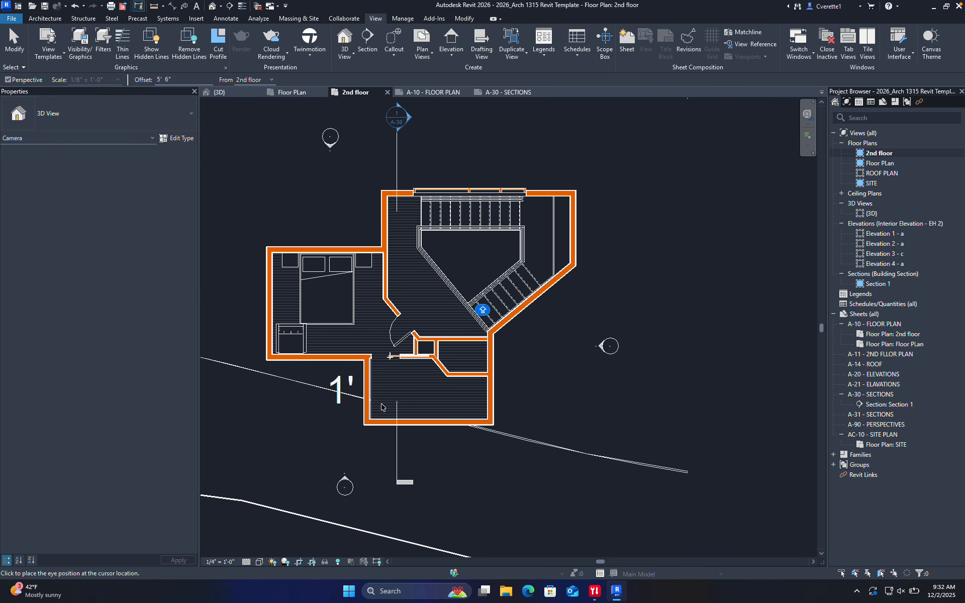
{"action": "scroll", "coordinate": [393, 344], "scroll_direction": "down", "scroll_amount": 2}
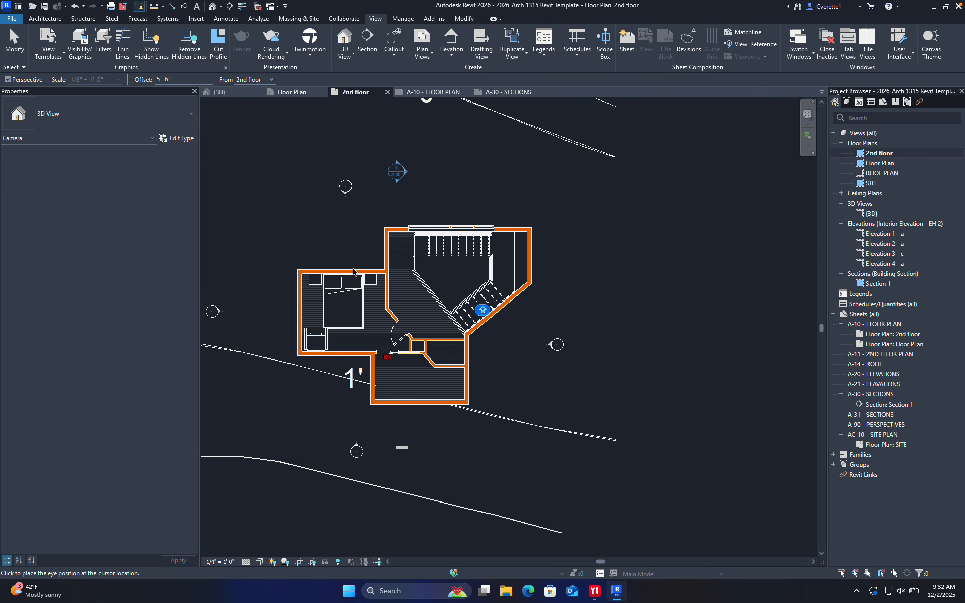
{"action": "left_click", "coordinate": [386, 390]}
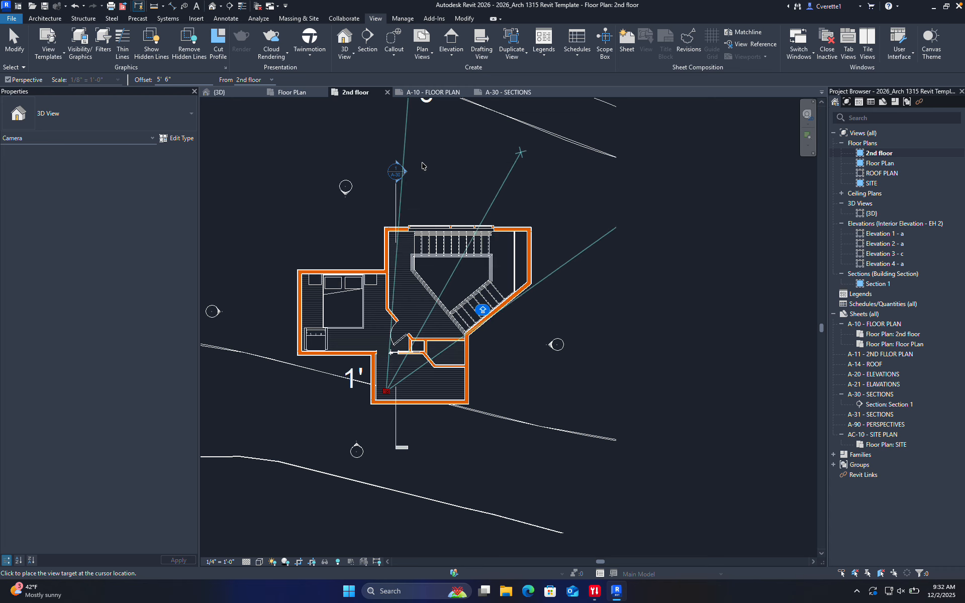
{"action": "middle_click_drag", "start_coordinate": [446, 122], "coordinate": [443, 186]}
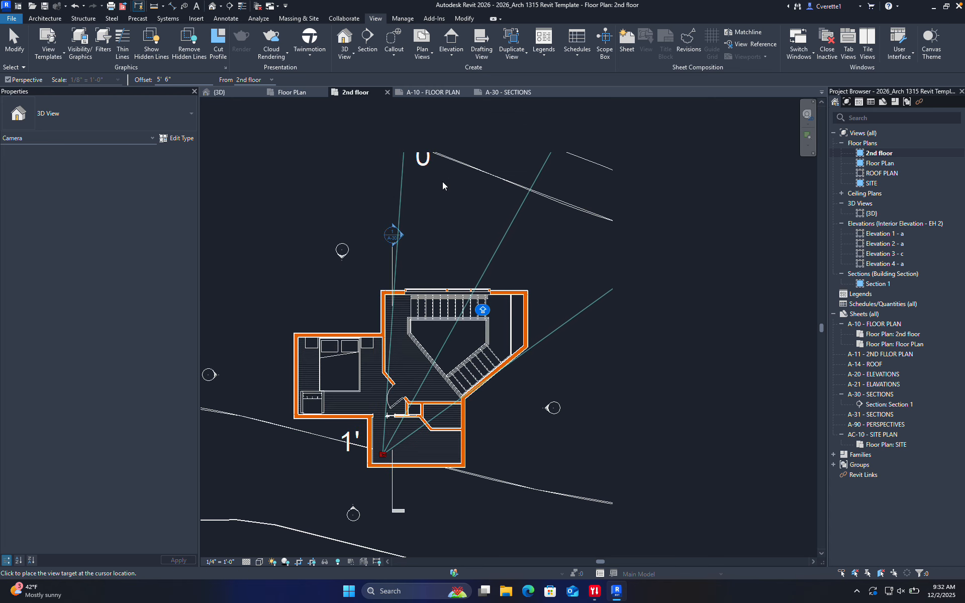
{"action": "left_click", "coordinate": [458, 142]}
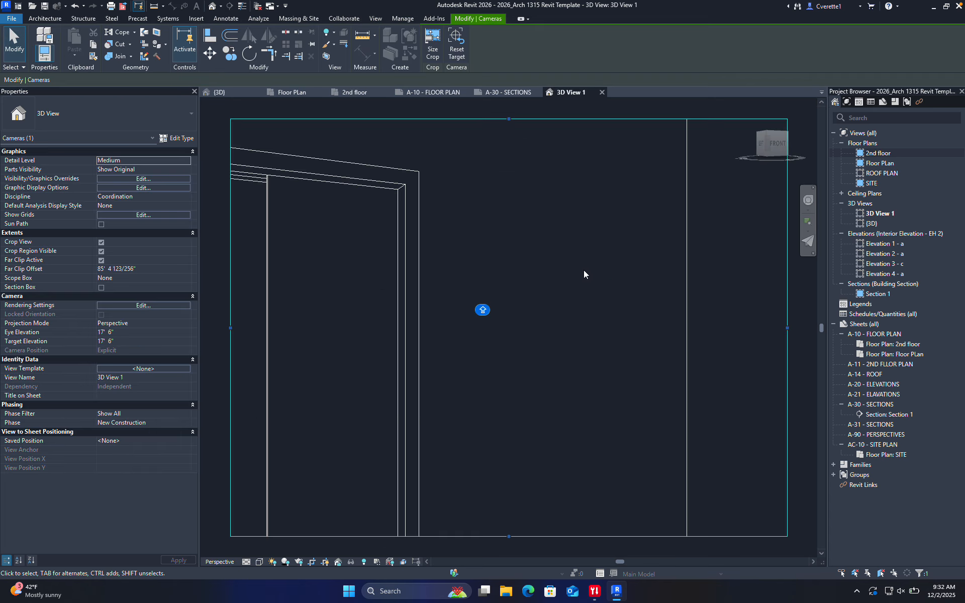
Enlarge the new camera view's crop region on all four sides to show the door, walls and floor
{"action": "scroll", "coordinate": [583, 270], "scroll_direction": "down", "scroll_amount": 5}
{"action": "left_click_drag", "start_coordinate": [530, 250], "coordinate": [526, 200]}
{"action": "left_click_drag", "start_coordinate": [495, 257], "coordinate": [396, 253]}
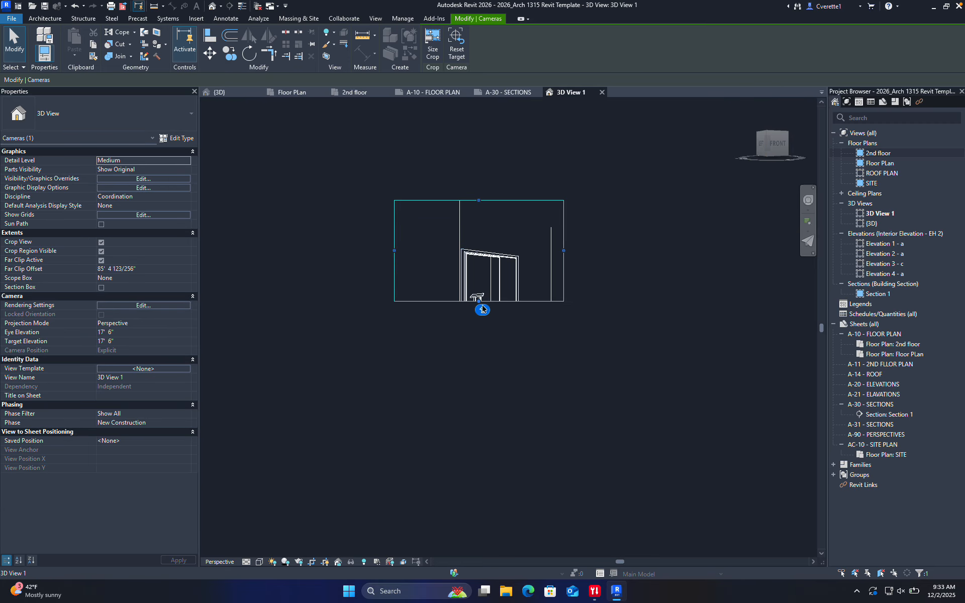
{"action": "left_click_drag", "start_coordinate": [480, 308], "coordinate": [481, 396]}
{"action": "left_click_drag", "start_coordinate": [563, 294], "coordinate": [693, 295]}
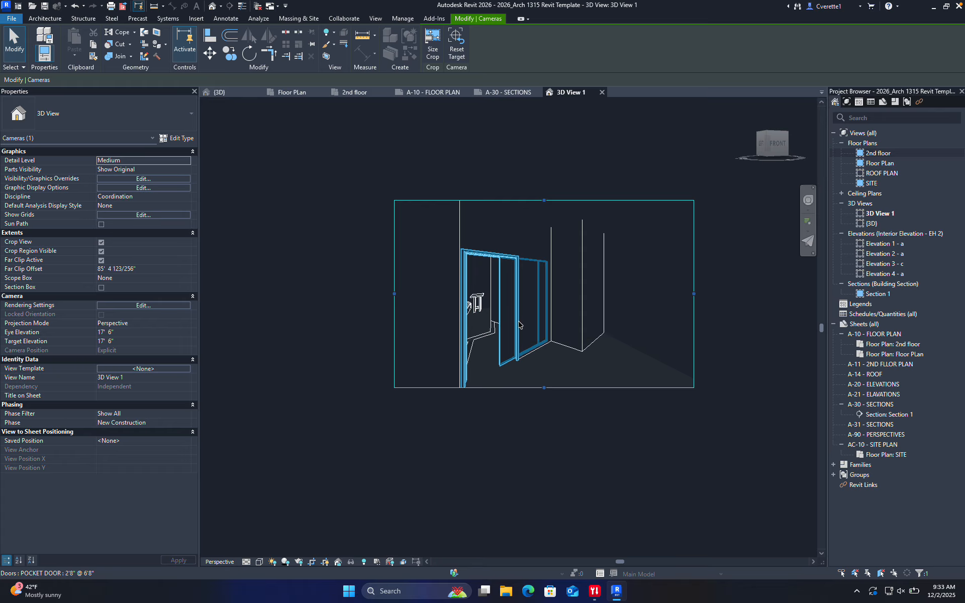
Set the camera view's visual style to Shaded and adjust its viewing angle toward the door and the projecting wall corner
{"action": "middle_click_drag", "start_coordinate": [519, 324], "coordinate": [542, 326], "text": "shift"}
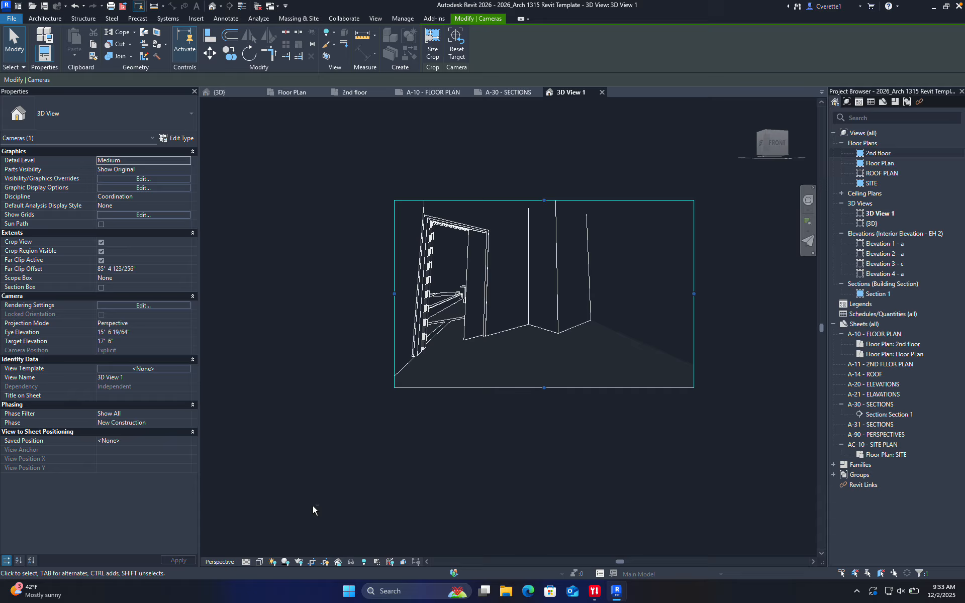
{"action": "left_click", "coordinate": [259, 561]}
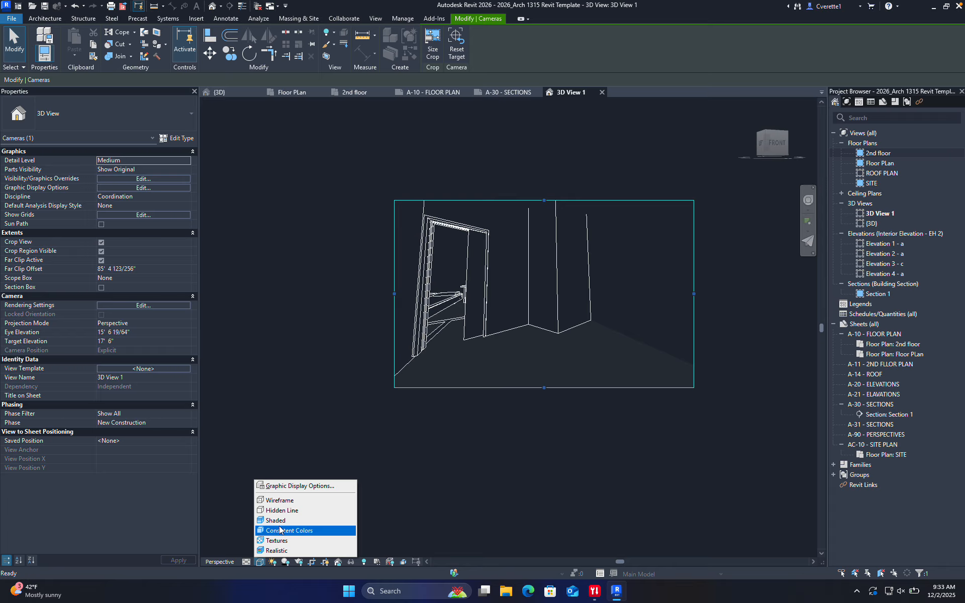
{"action": "left_click", "coordinate": [279, 522]}
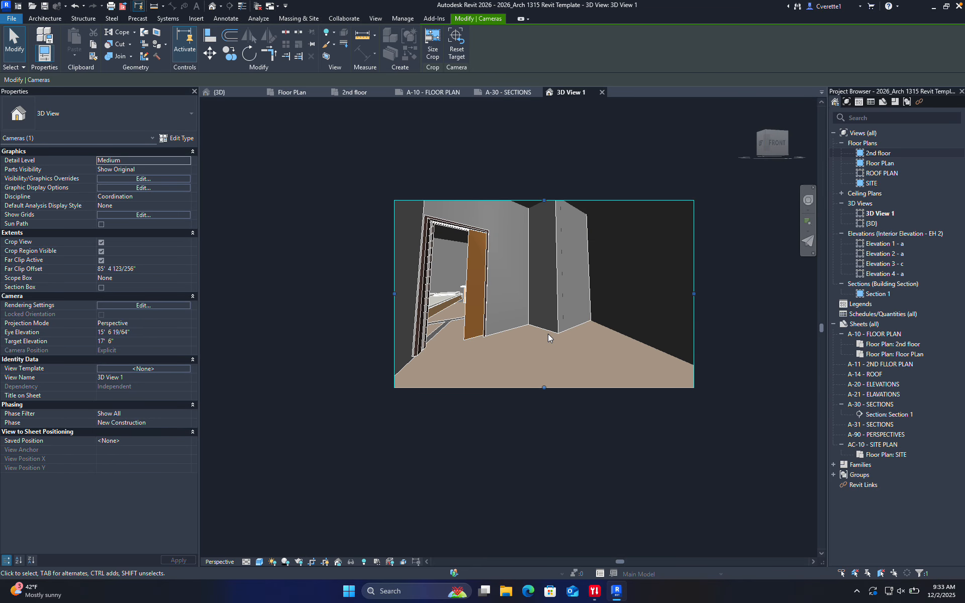
{"action": "middle_click_drag", "start_coordinate": [548, 337], "coordinate": [559, 356], "text": "shift"}
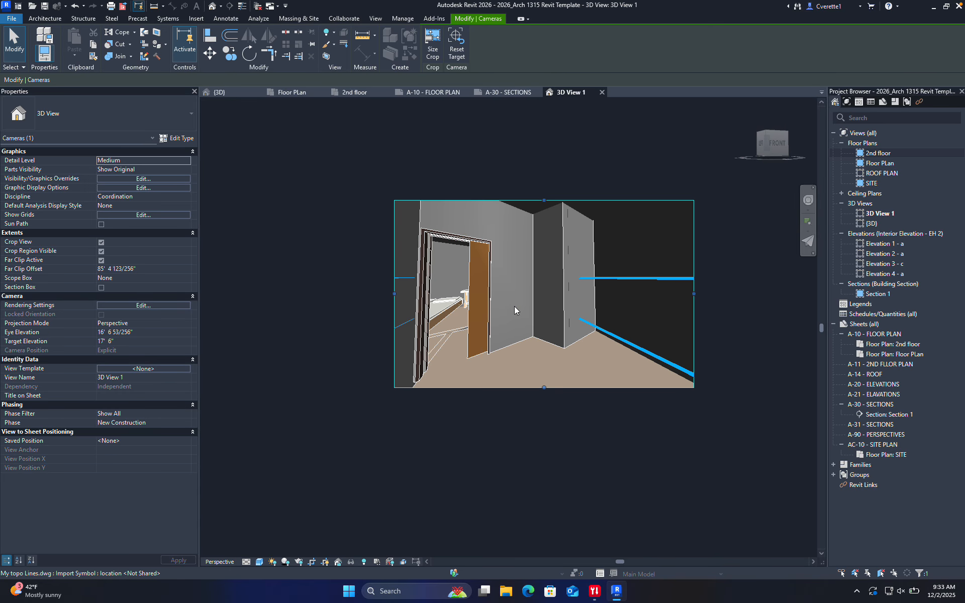
Lower the camera's target point to an elevation of about 12' 4" in the {3D} view and open the Floor PLan view
{"action": "left_click", "coordinate": [233, 90]}
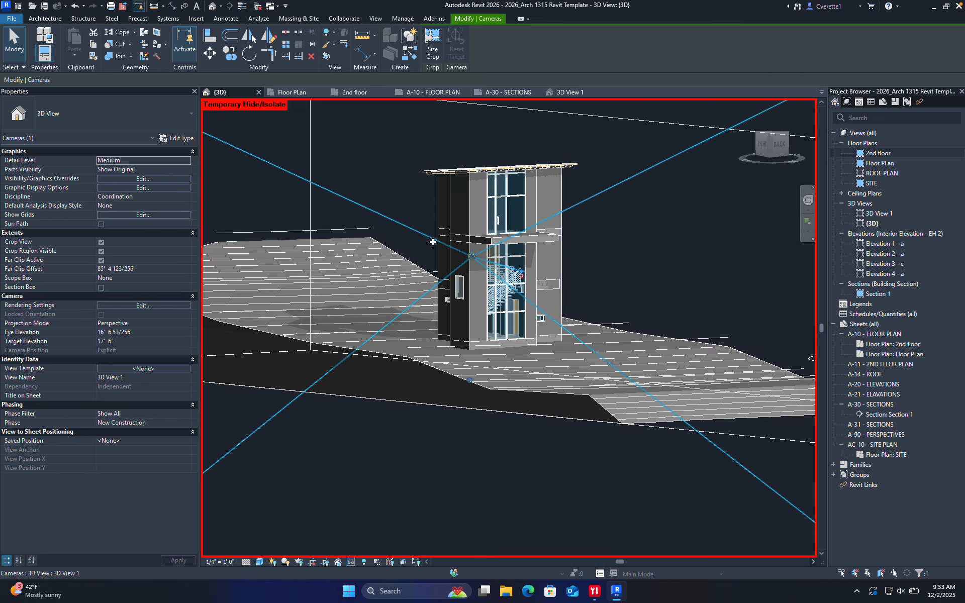
{"action": "middle_click_drag", "start_coordinate": [454, 254], "coordinate": [618, 266], "text": "shift"}
{"action": "middle_click_drag", "start_coordinate": [402, 281], "coordinate": [429, 310]}
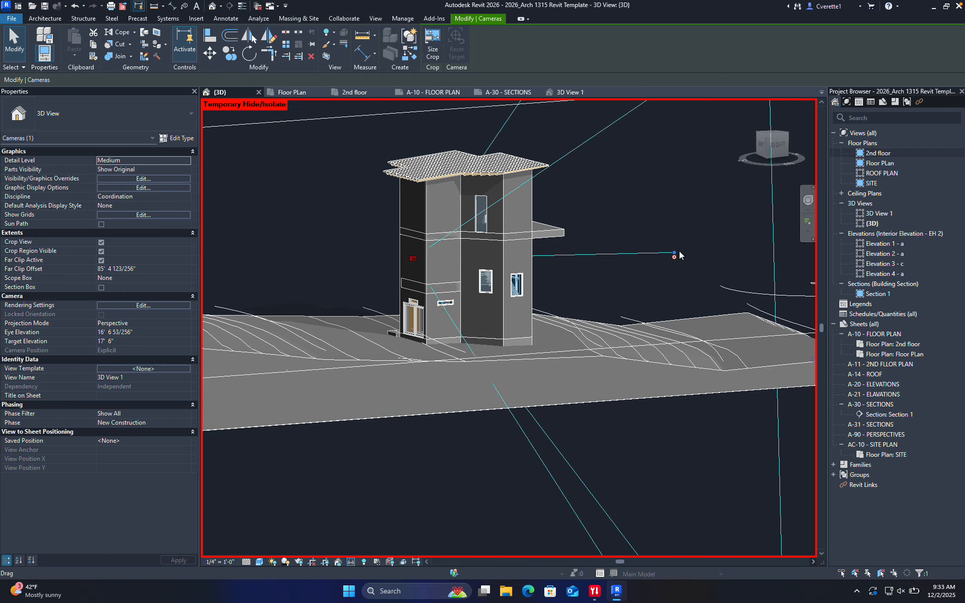
{"action": "mouse_move", "coordinate": [674, 255]}
{"action": "left_mouse_down"}
{"action": "mouse_move", "coordinate": [672, 201]}
{"action": "mouse_move", "coordinate": [674, 275]}
{"action": "left_mouse_up"}
{"action": "middle_click_drag", "start_coordinate": [562, 282], "coordinate": [498, 266], "text": "shift"}
{"action": "left_click", "coordinate": [291, 92]}
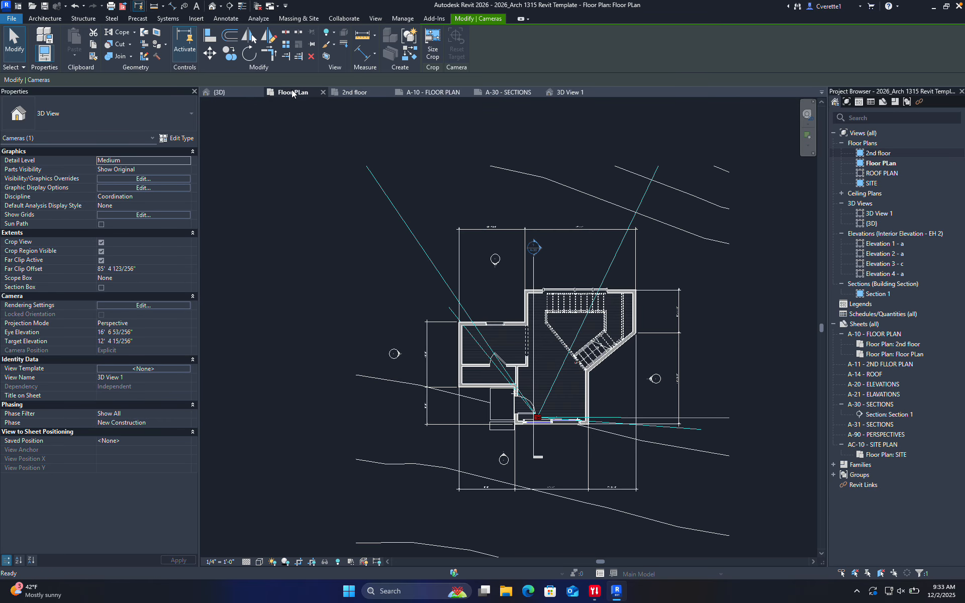
In the Floor Plan view, place a perspective camera inside the lower window wall, aimed north across the stair
{"action": "scroll", "coordinate": [541, 351], "scroll_direction": "up", "scroll_amount": 3}
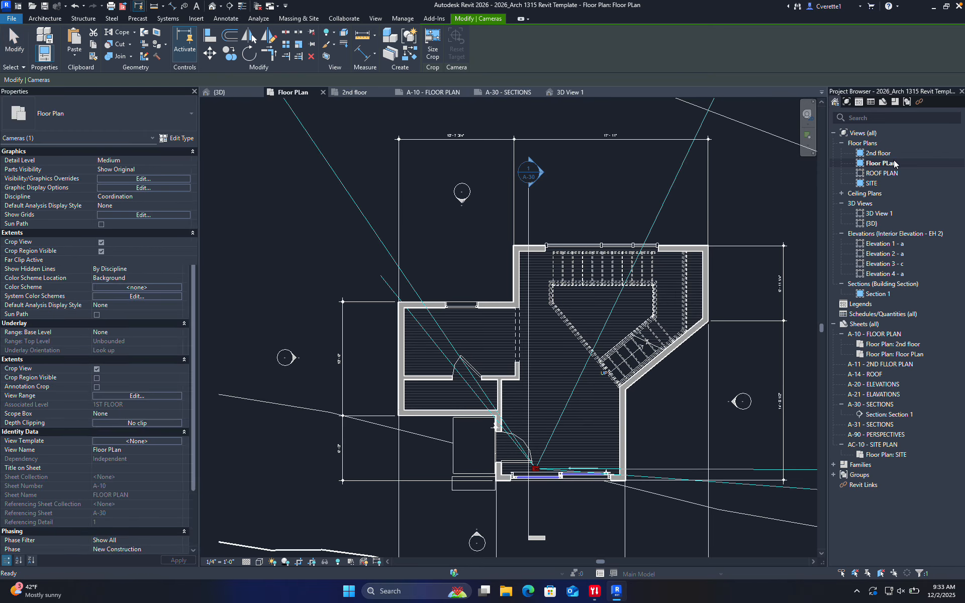
{"action": "left_click", "coordinate": [879, 155]}
{"action": "double_click", "coordinate": [880, 155]}
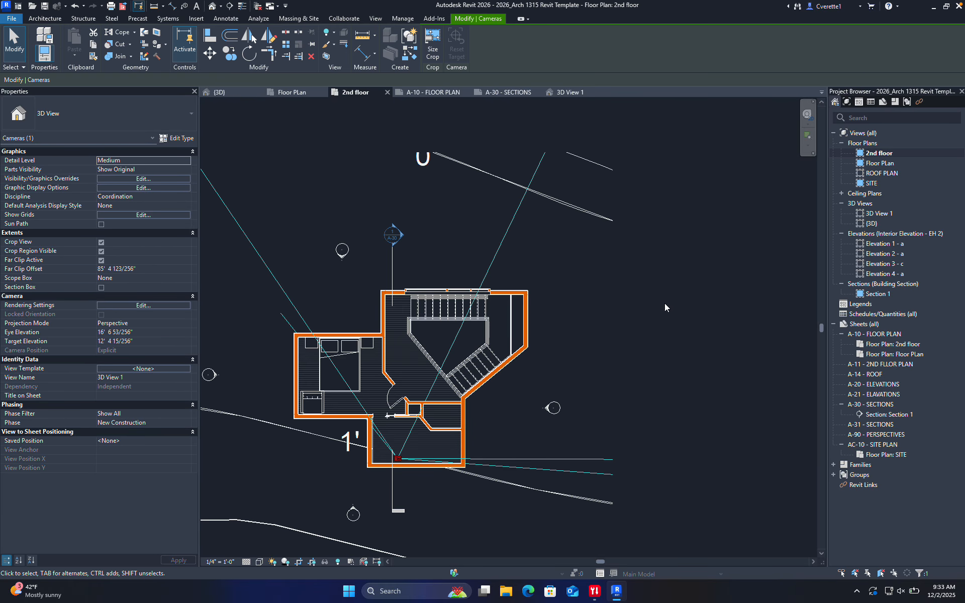
{"action": "double_click", "coordinate": [880, 163]}
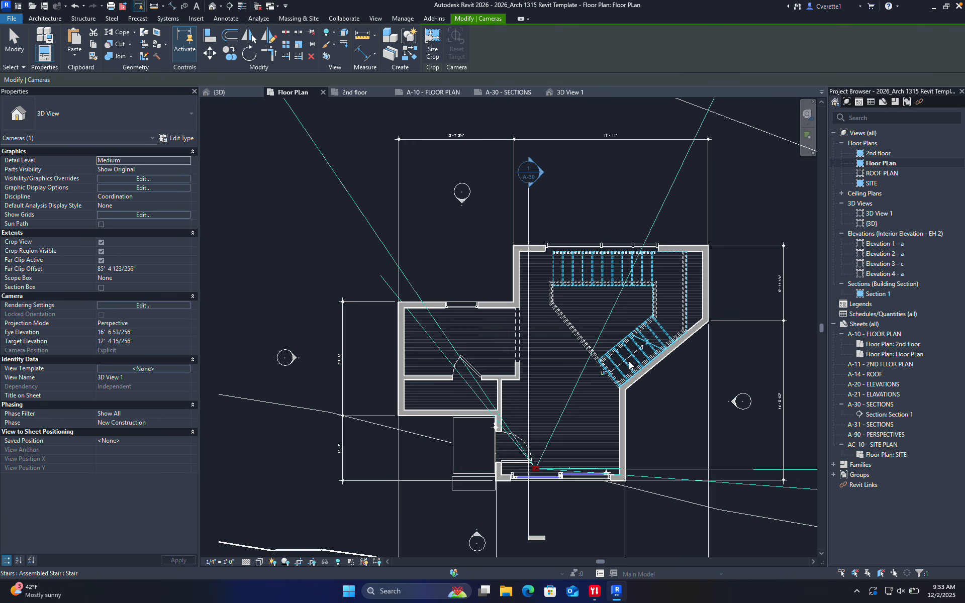
{"action": "left_click", "coordinate": [442, 239]}
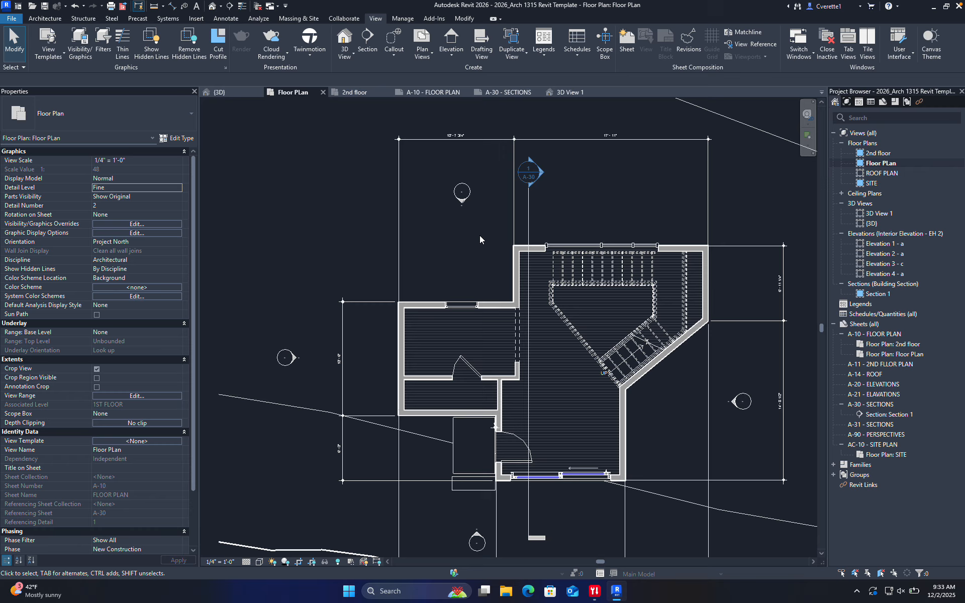
{"action": "left_click", "coordinate": [346, 63]}
{"action": "left_click", "coordinate": [357, 96]}
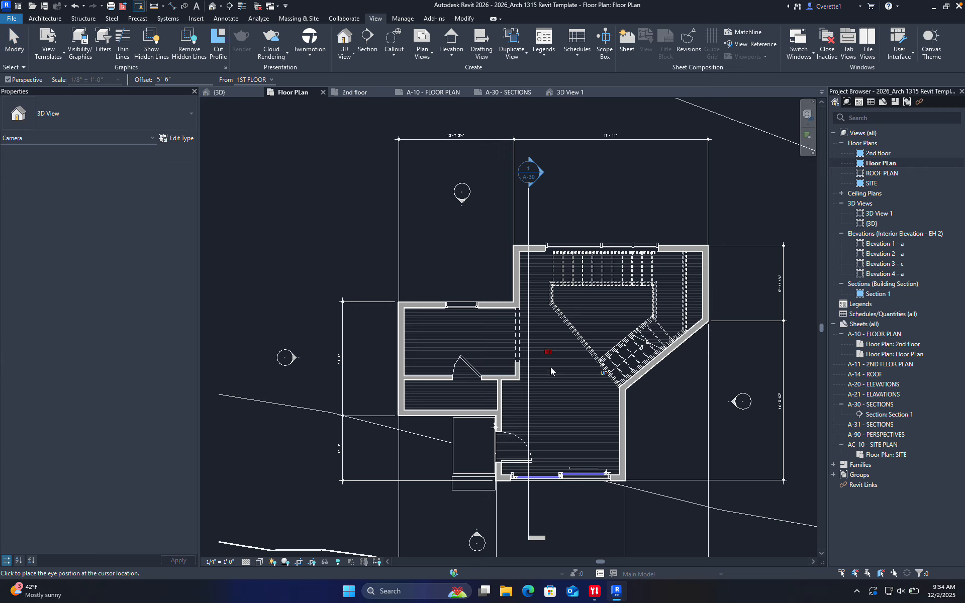
{"action": "left_click", "coordinate": [555, 455]}
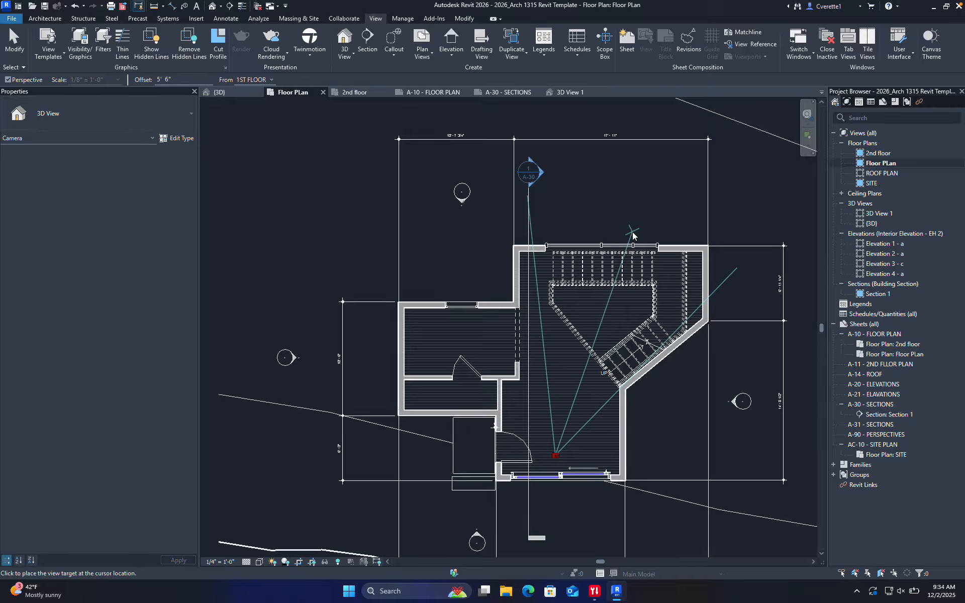
{"action": "left_click", "coordinate": [643, 157]}
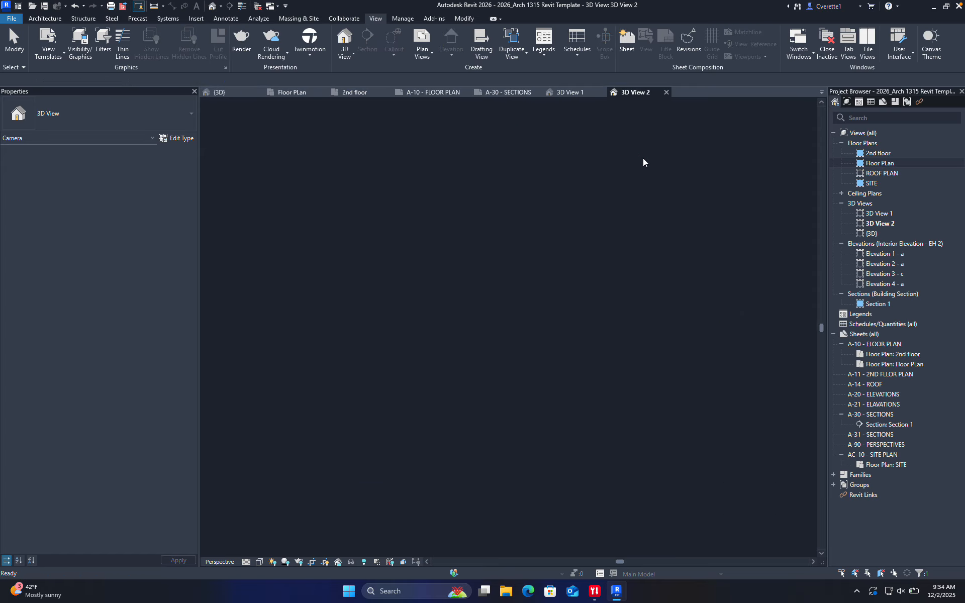
Enlarge the crop region of the new interior camera view on all four sides to show more of the room
{"action": "scroll", "coordinate": [557, 268], "scroll_direction": "down", "scroll_amount": 5}
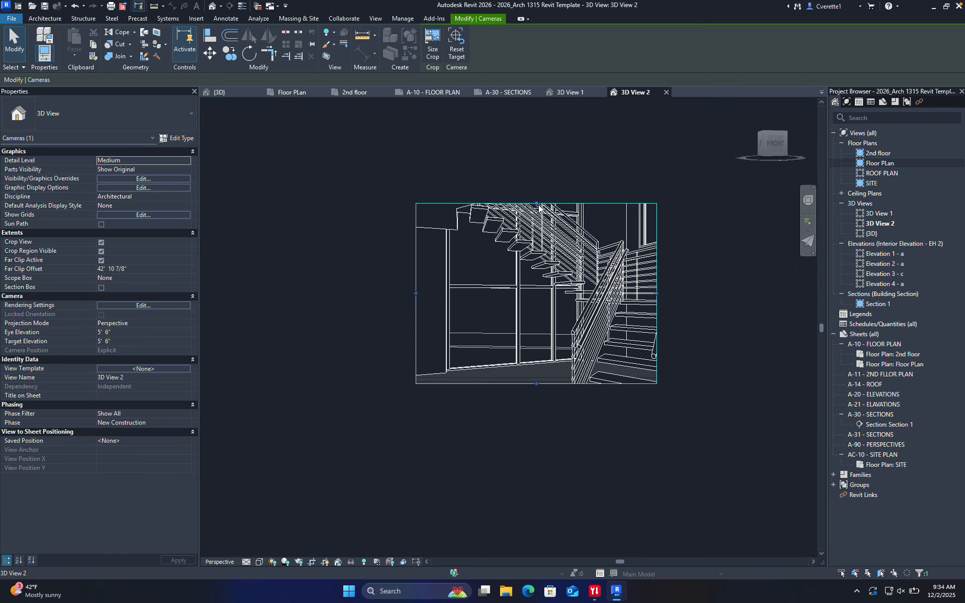
{"action": "left_click_drag", "start_coordinate": [537, 204], "coordinate": [538, 116]}
{"action": "left_click_drag", "start_coordinate": [416, 249], "coordinate": [333, 249]}
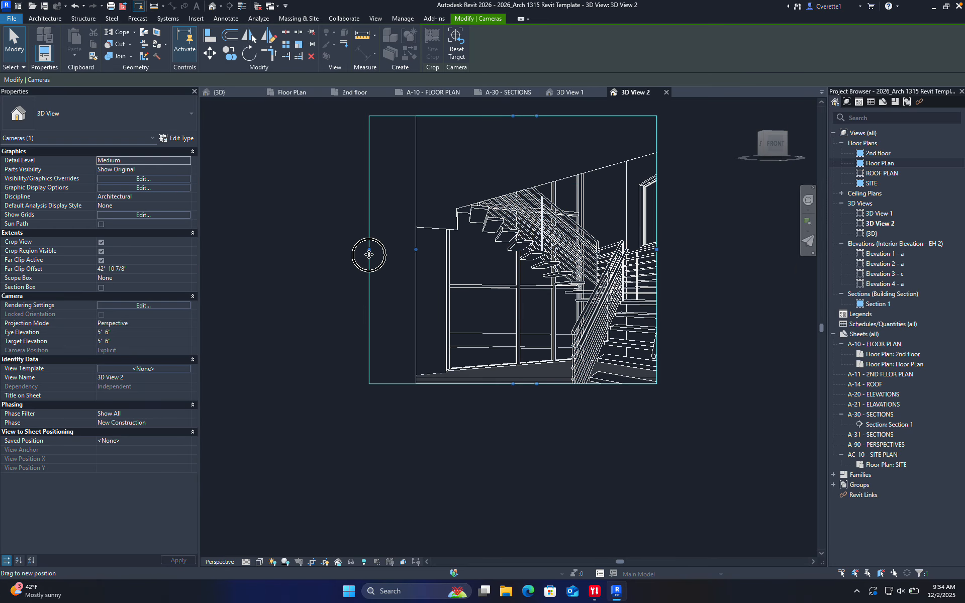
{"action": "left_click_drag", "start_coordinate": [656, 248], "coordinate": [773, 249]}
{"action": "left_click_drag", "start_coordinate": [556, 376], "coordinate": [551, 530]}
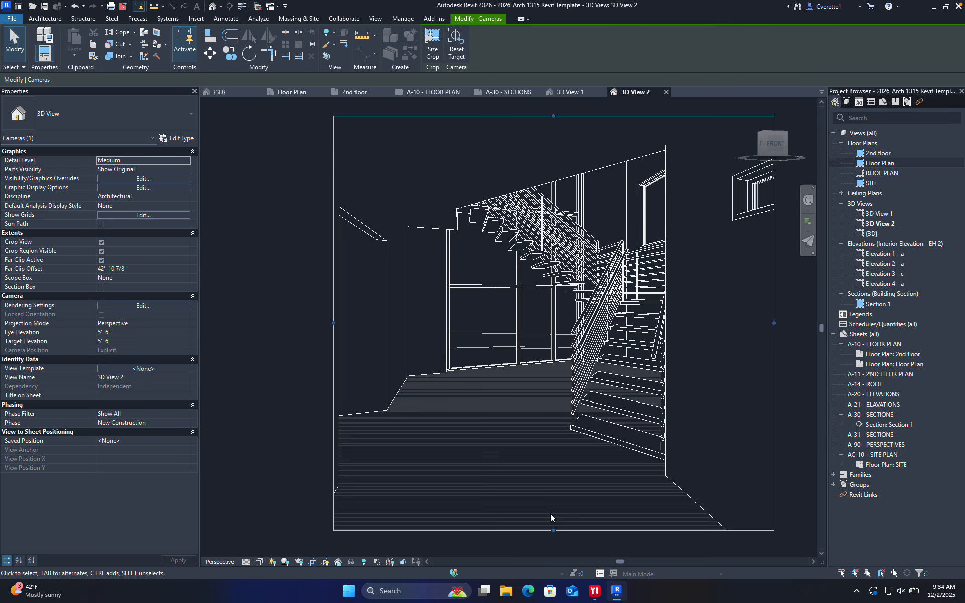
Adjust the interior camera's viewing angle slightly and set the view's visual style to Shaded
{"action": "mouse_move", "coordinate": [495, 439]}
{"action": "middle_mouse_down", "text": "shift"}
{"action": "mouse_move", "coordinate": [506, 446]}
{"action": "mouse_move", "coordinate": [516, 437]}
{"action": "mouse_move", "coordinate": [493, 437]}
{"action": "mouse_move", "coordinate": [508, 446]}
{"action": "middle_mouse_up", "text": "shift"}
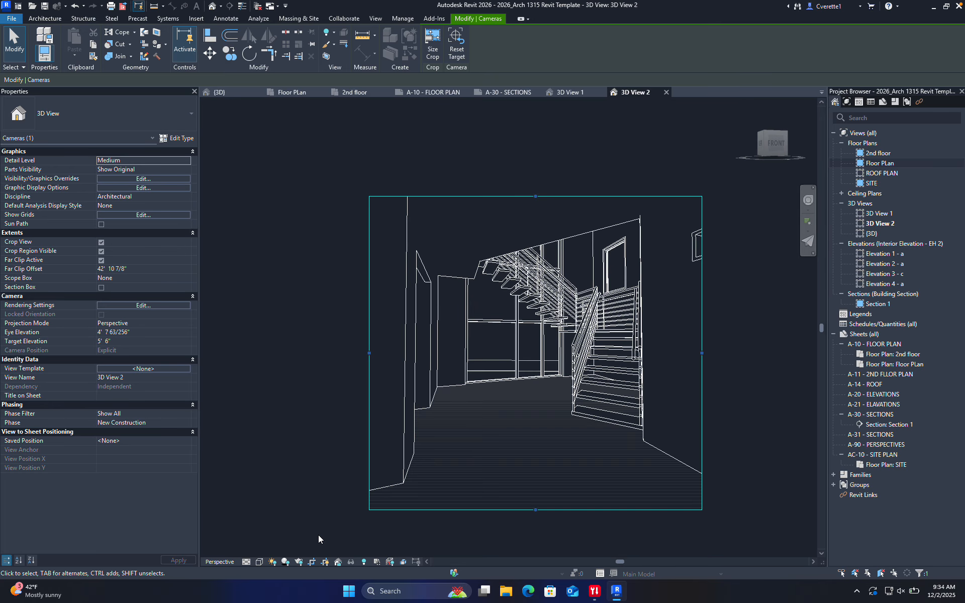
{"action": "left_click", "coordinate": [258, 562]}
{"action": "left_click", "coordinate": [285, 520]}
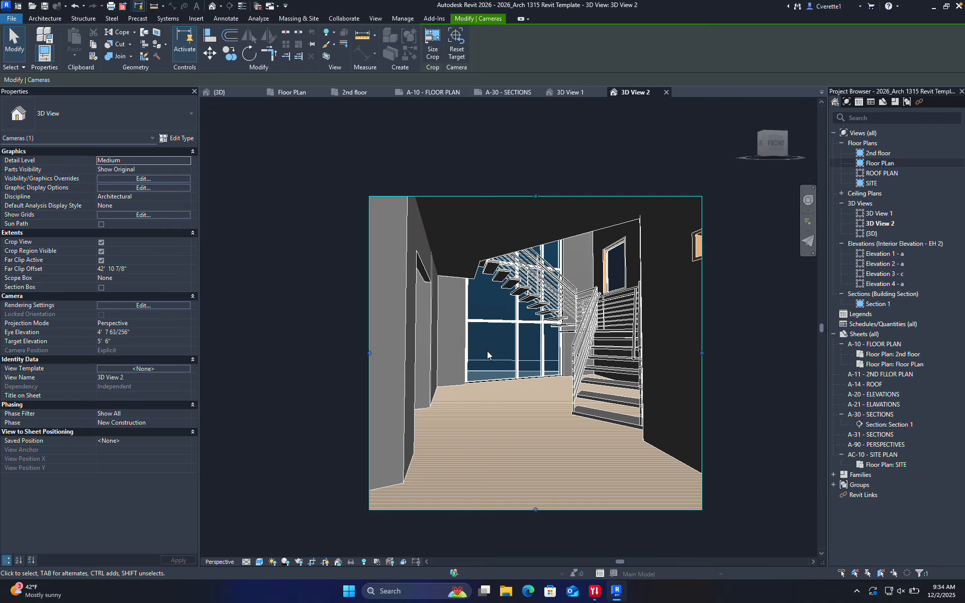
Place 3D View 2 near the middle of sheet A-90 - PERSPECTIVES
{"action": "double_click", "coordinate": [882, 445]}
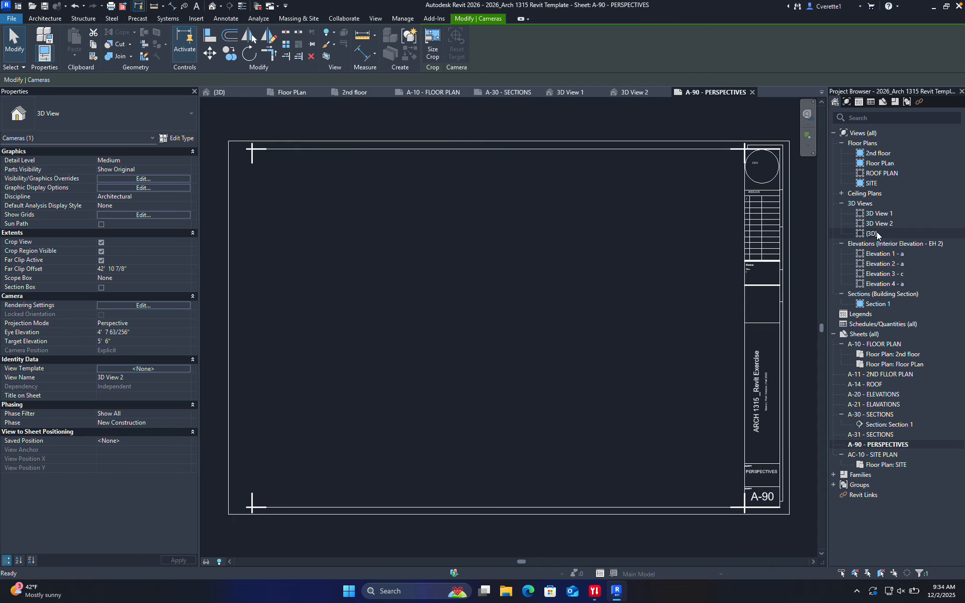
{"action": "left_click_drag", "start_coordinate": [876, 222], "coordinate": [495, 333]}
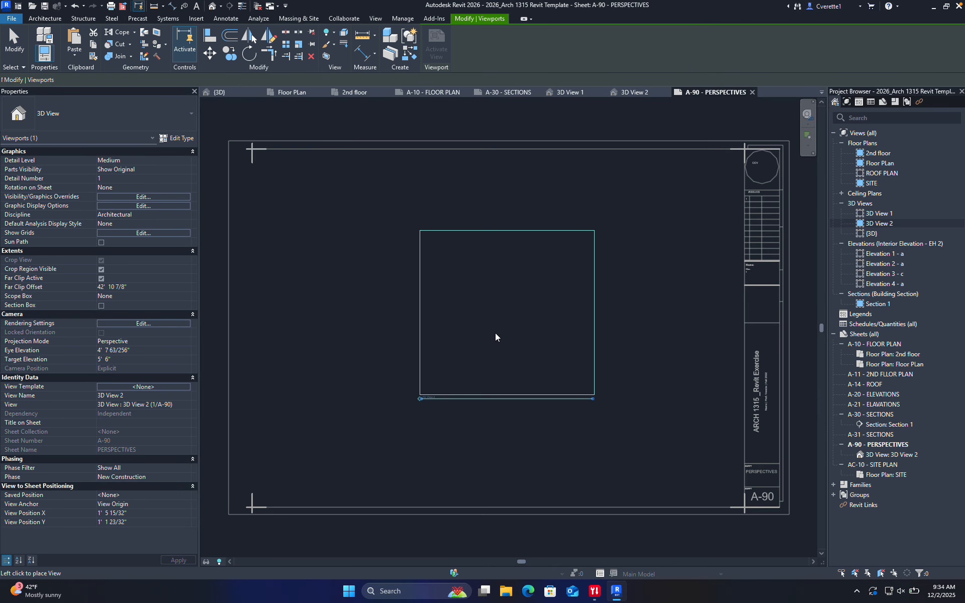
{"action": "left_click", "coordinate": [490, 331]}
{"action": "left_click", "coordinate": [620, 334]}
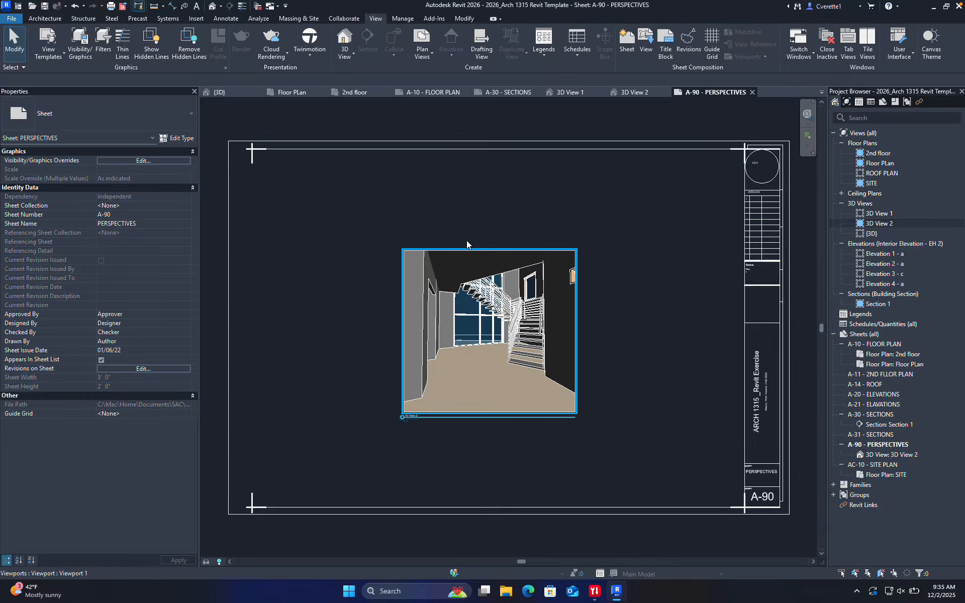
Close the open 3D View 1 and 3D View 2 windows and return to the Floor Plan view
{"action": "left_click", "coordinate": [635, 93]}
{"action": "left_click", "coordinate": [584, 92]}
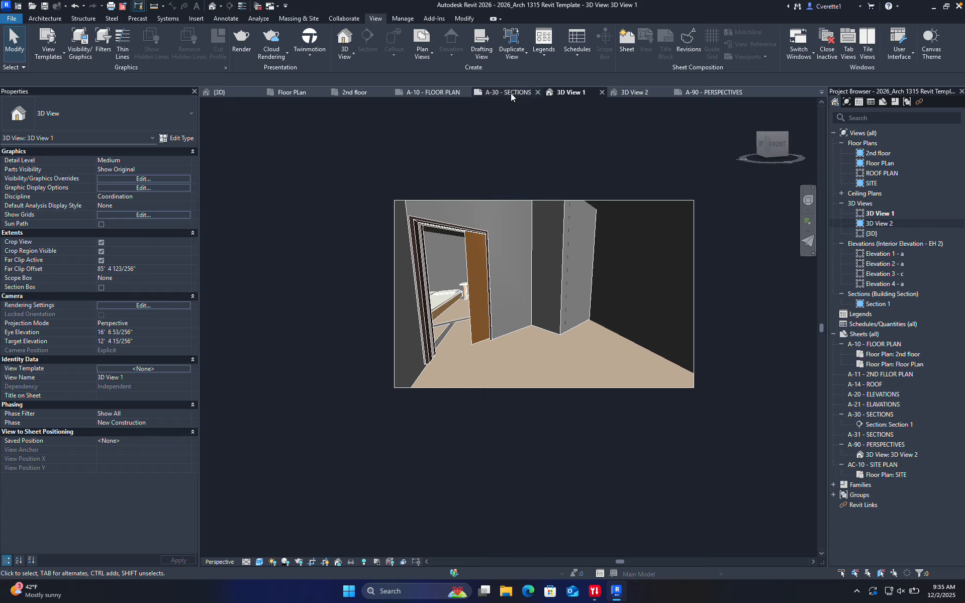
{"action": "left_click", "coordinate": [602, 91]}
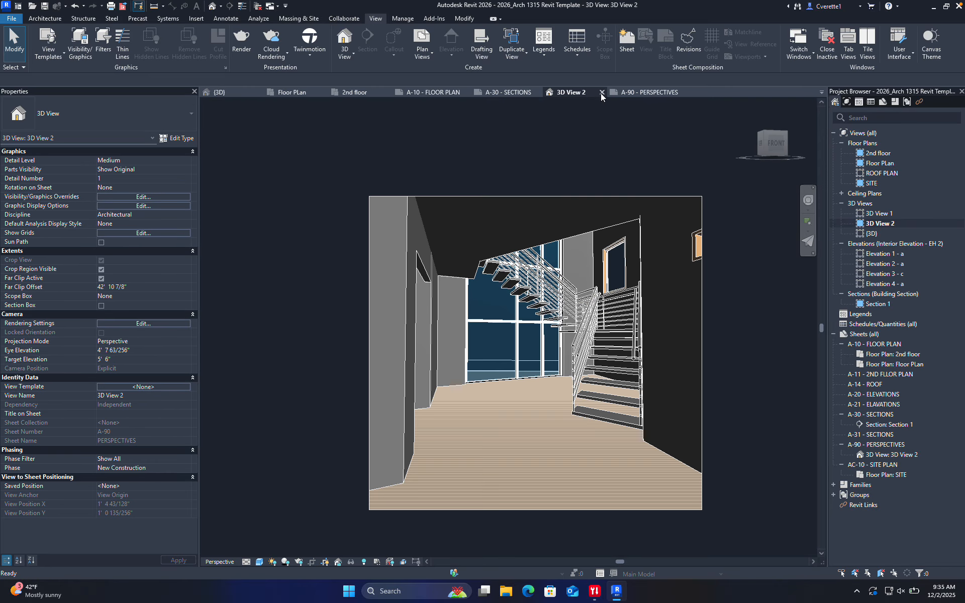
{"action": "left_click", "coordinate": [601, 93]}
{"action": "left_click", "coordinate": [508, 92]}
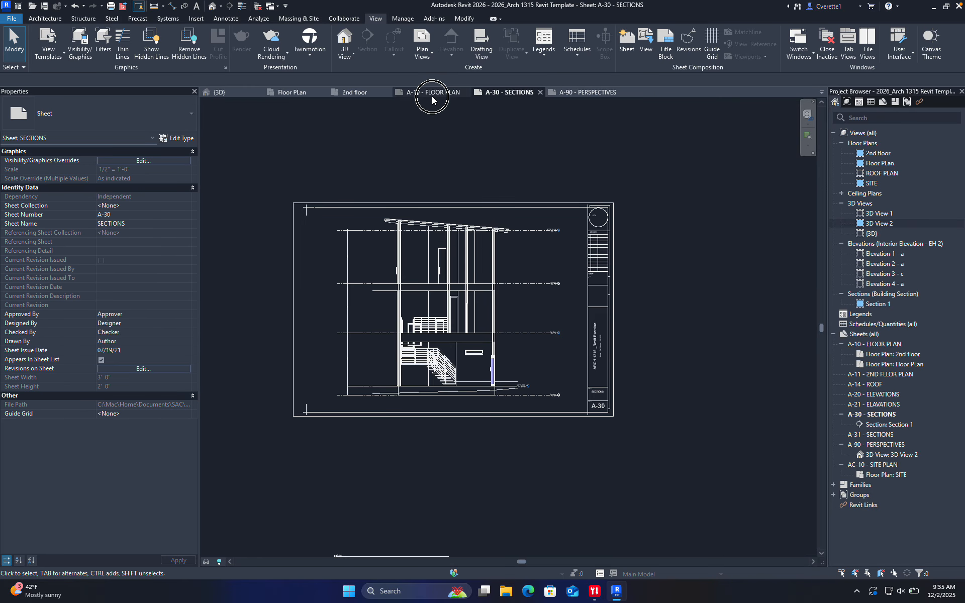
{"action": "left_click", "coordinate": [432, 92]}
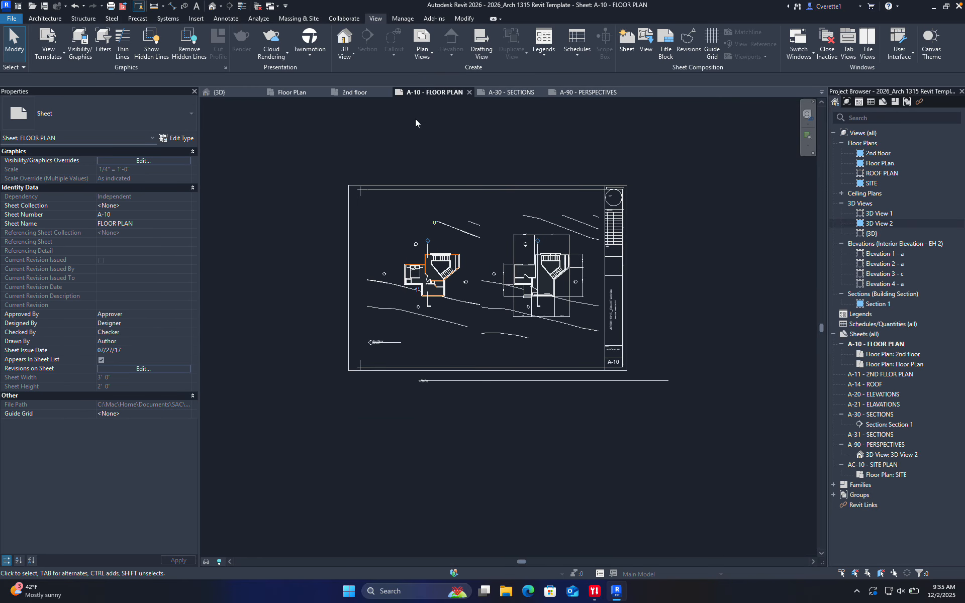
{"action": "left_click", "coordinate": [293, 92]}
{"action": "scroll", "coordinate": [508, 267], "scroll_direction": "down", "scroll_amount": 8}
{"action": "middle_click_drag", "start_coordinate": [535, 253], "coordinate": [519, 277]}
{"action": "scroll", "coordinate": [500, 274], "scroll_direction": "up", "scroll_amount": 8}
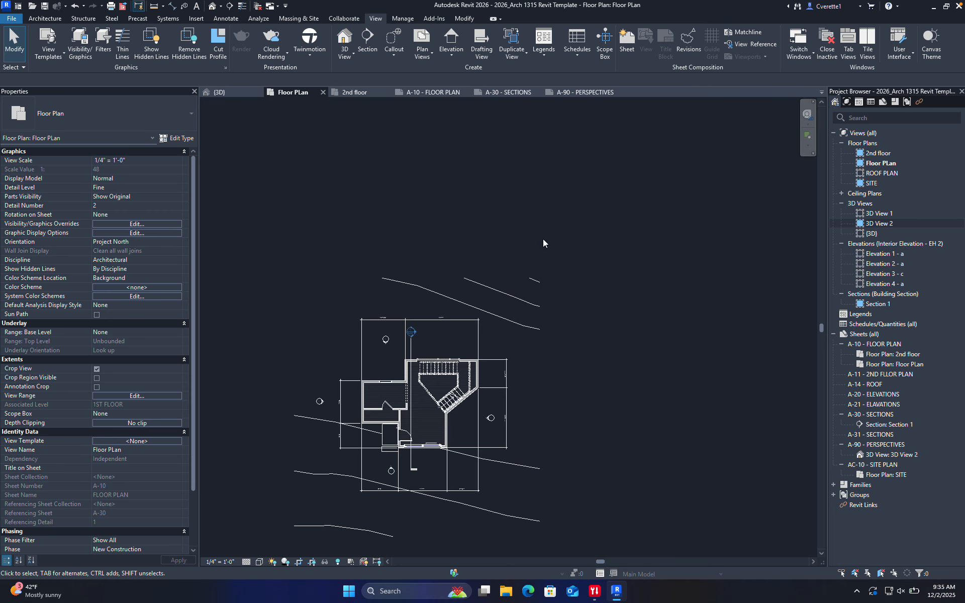
Turn off the floor plan's view cropping and place an exterior camera uphill northeast of the house, with its target beyond the building
{"action": "left_click", "coordinate": [351, 55]}
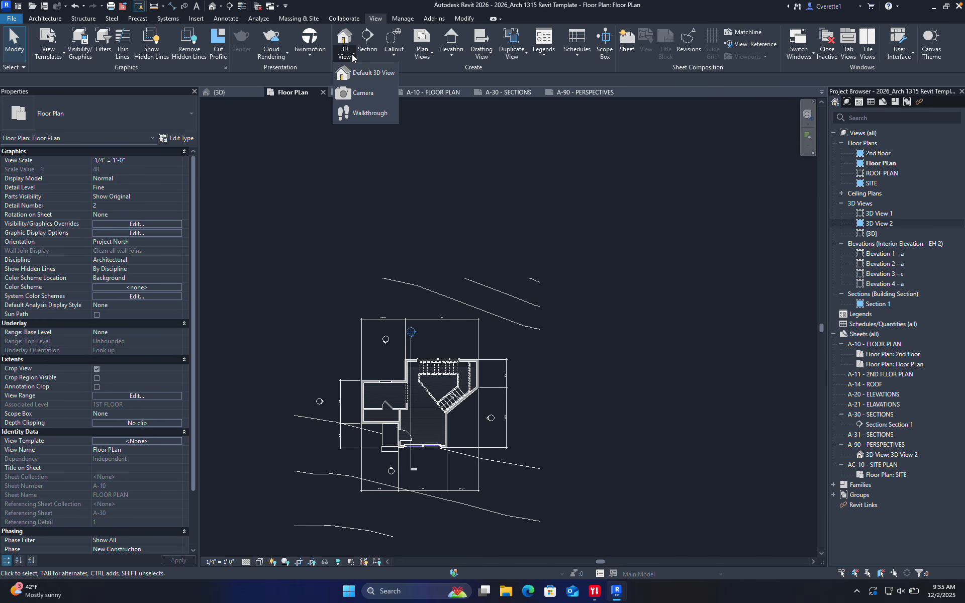
{"action": "left_click", "coordinate": [357, 91]}
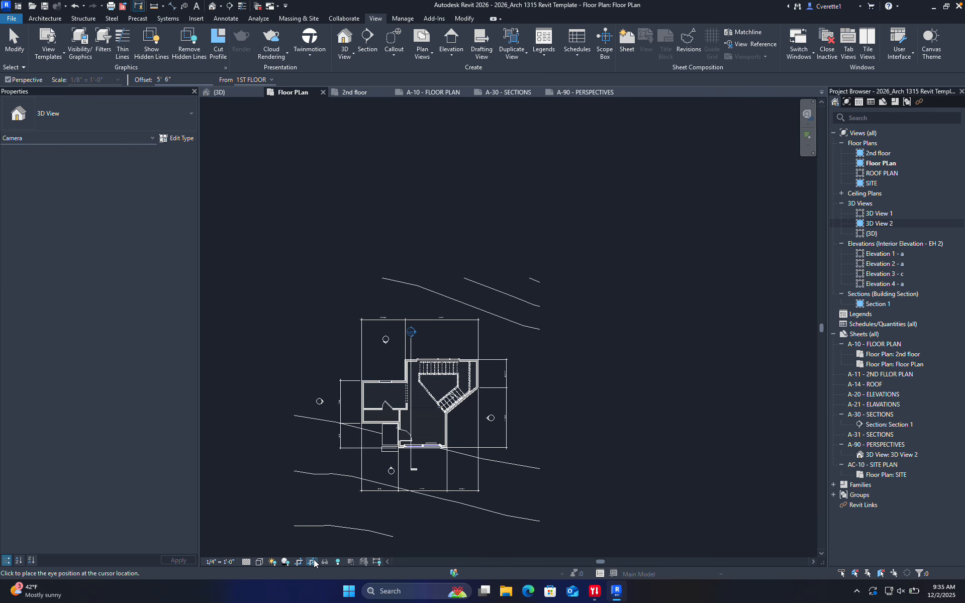
{"action": "left_click", "coordinate": [301, 562]}
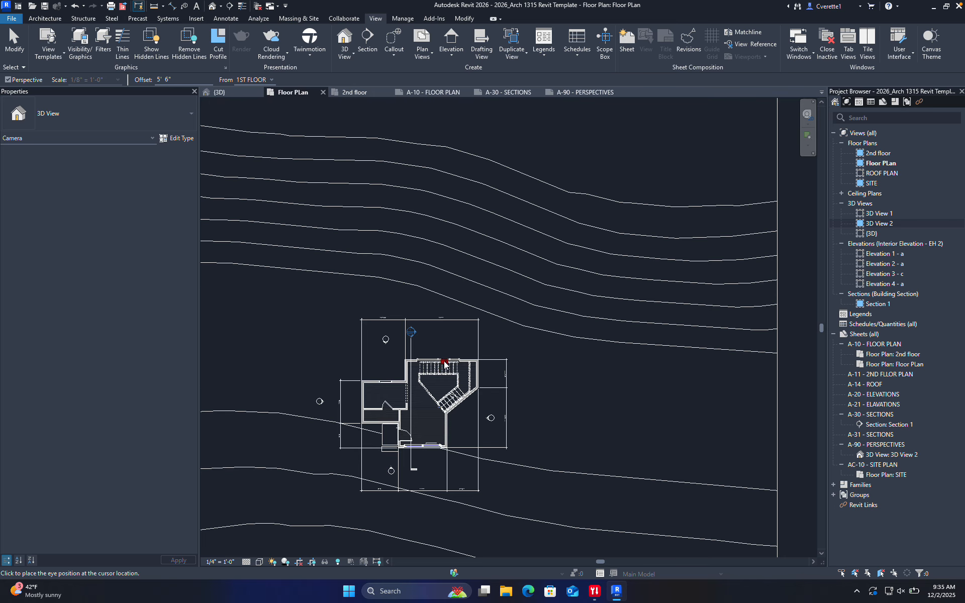
{"action": "scroll", "coordinate": [444, 361], "scroll_direction": "down", "scroll_amount": 4}
{"action": "scroll", "coordinate": [481, 308], "scroll_direction": "up", "scroll_amount": 3}
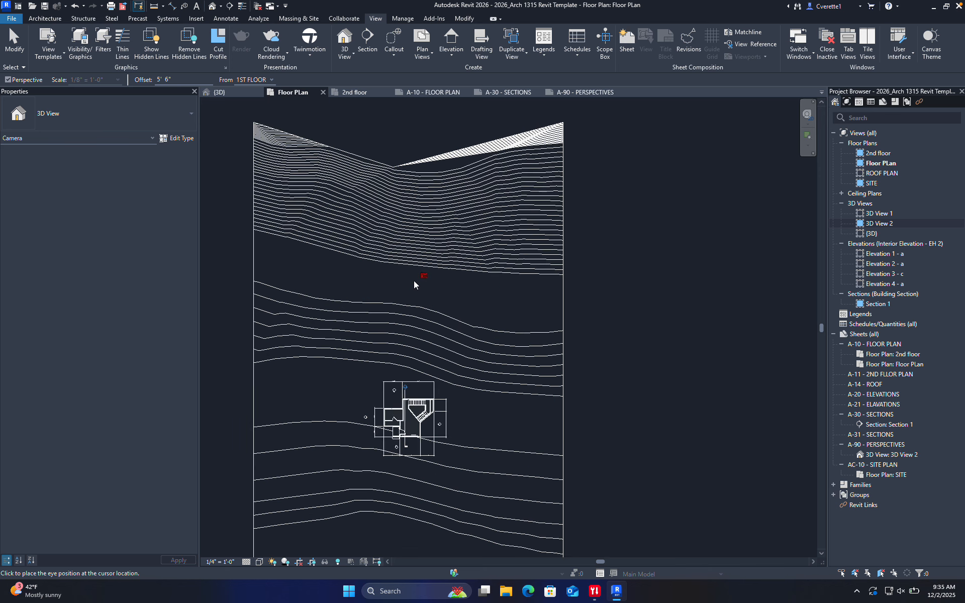
{"action": "left_click", "coordinate": [498, 203]}
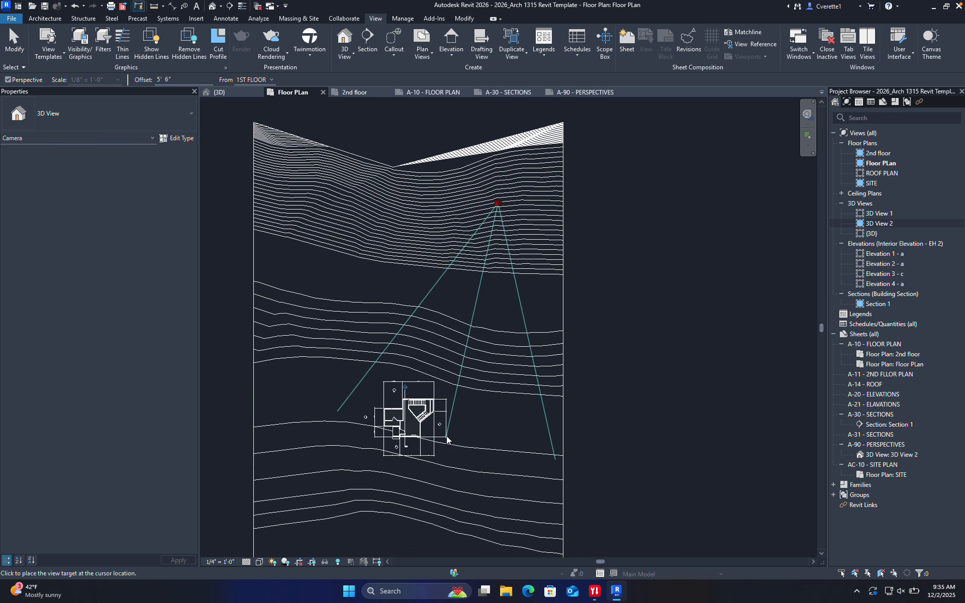
{"action": "left_click", "coordinate": [398, 504]}
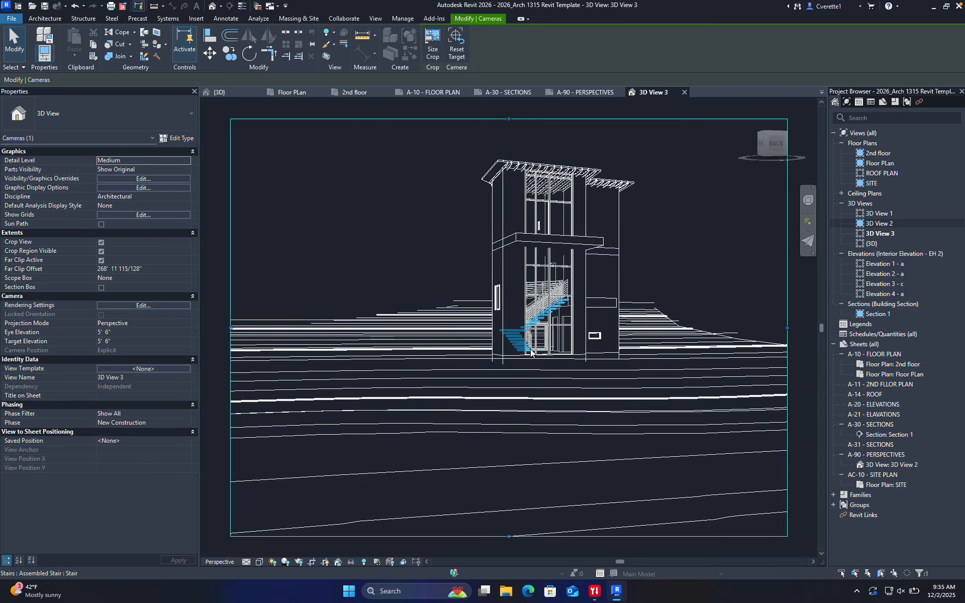
Trim the exterior perspective's crop region at its bottom, right and top edges to frame the house more tightly
{"action": "scroll", "coordinate": [532, 351], "scroll_direction": "down", "scroll_amount": 3}
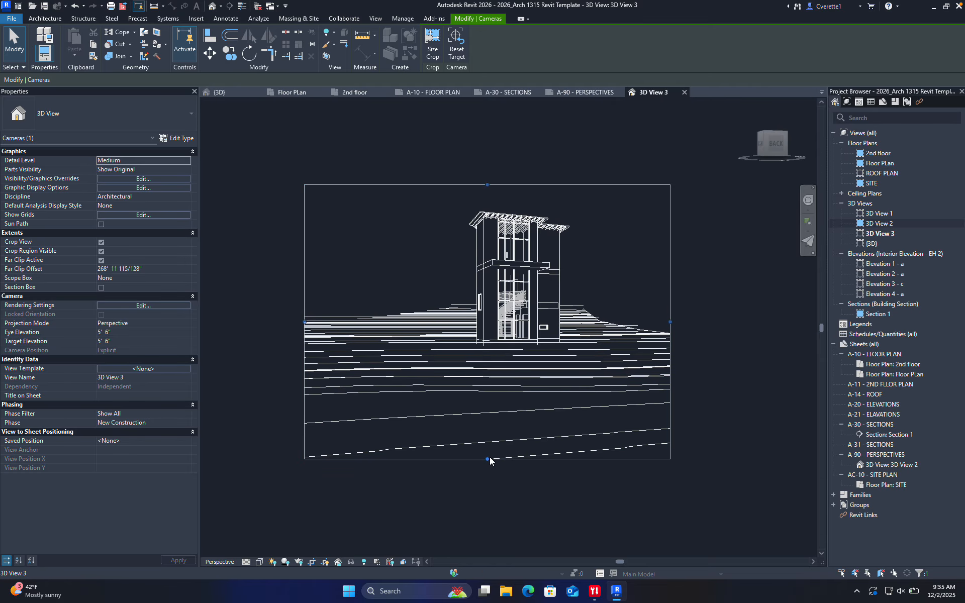
{"action": "left_click_drag", "start_coordinate": [487, 459], "coordinate": [488, 413]}
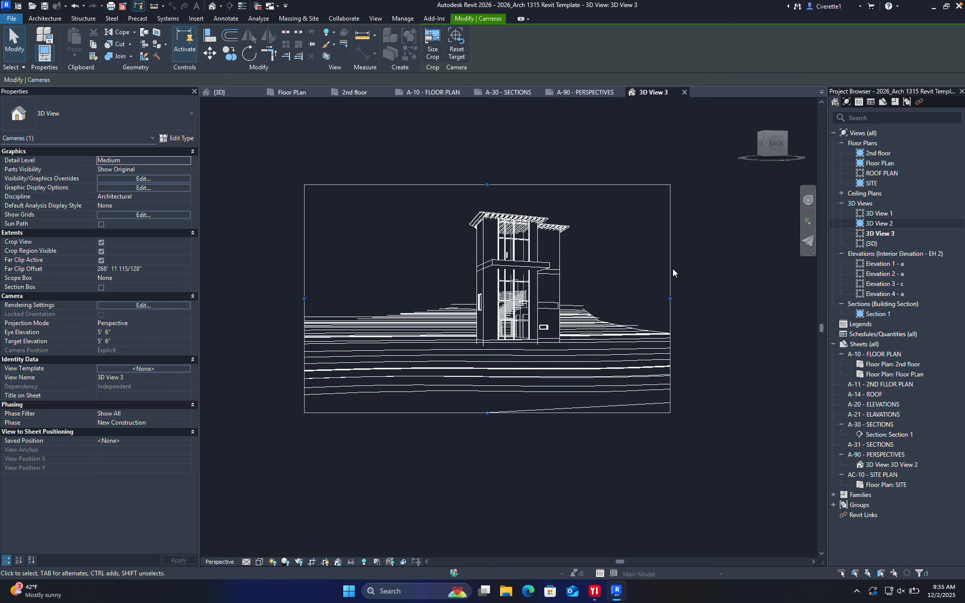
{"action": "left_click_drag", "start_coordinate": [670, 298], "coordinate": [659, 298]}
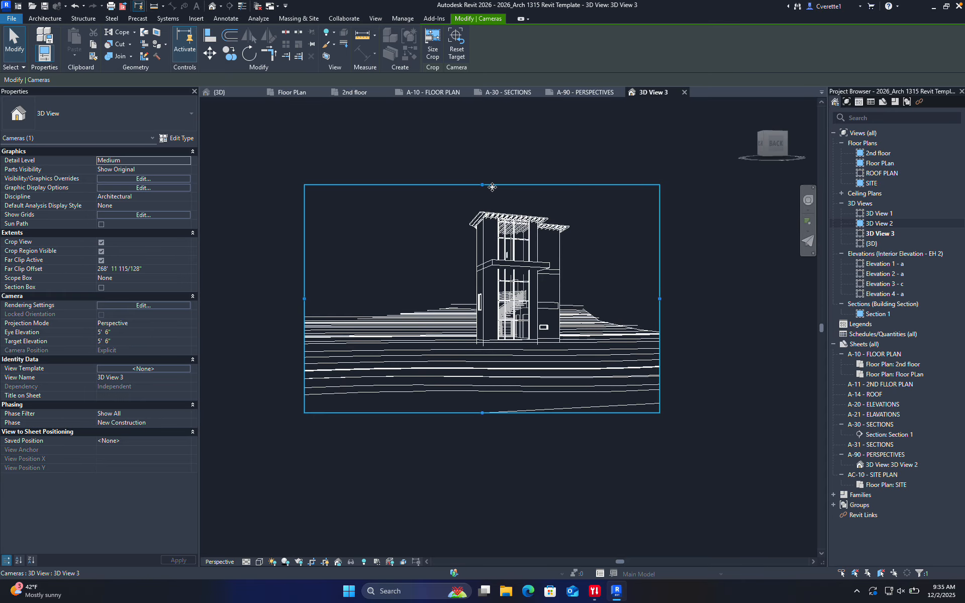
{"action": "left_click_drag", "start_coordinate": [483, 185], "coordinate": [483, 189]}
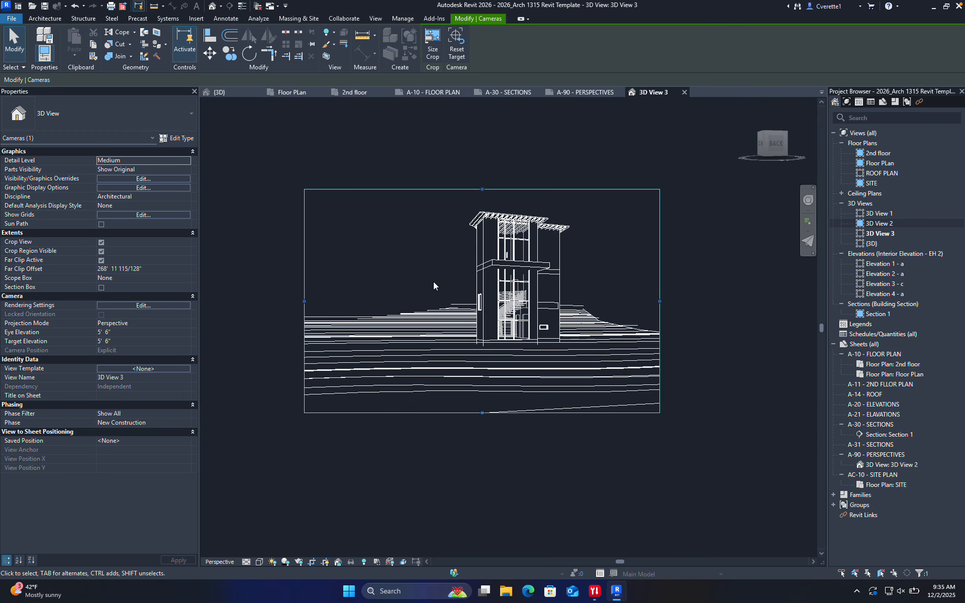
Set the exterior perspective's visual style to Shaded and inspect the house where it meets the terrain
{"action": "left_click", "coordinate": [259, 562]}
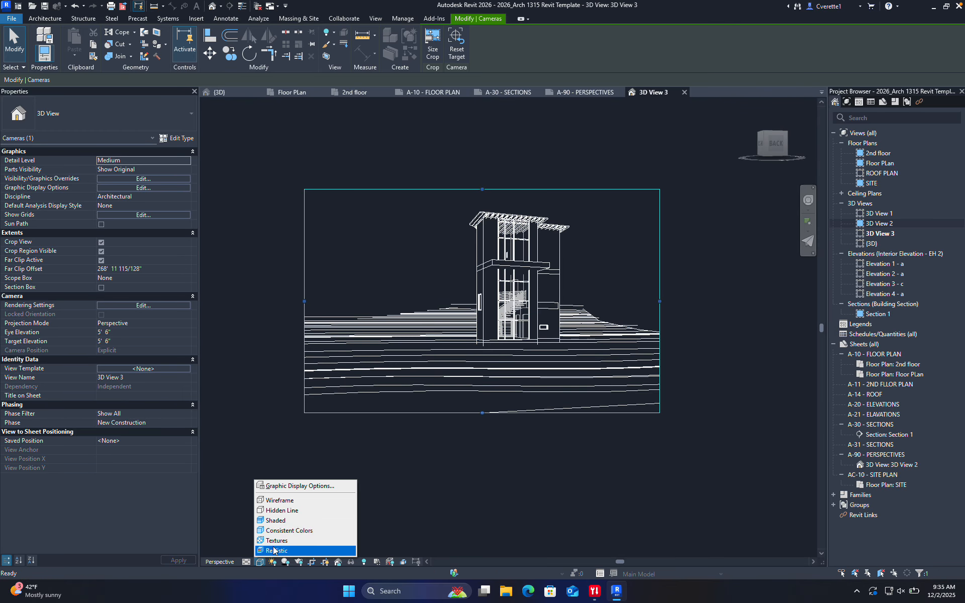
{"action": "left_click", "coordinate": [284, 508]}
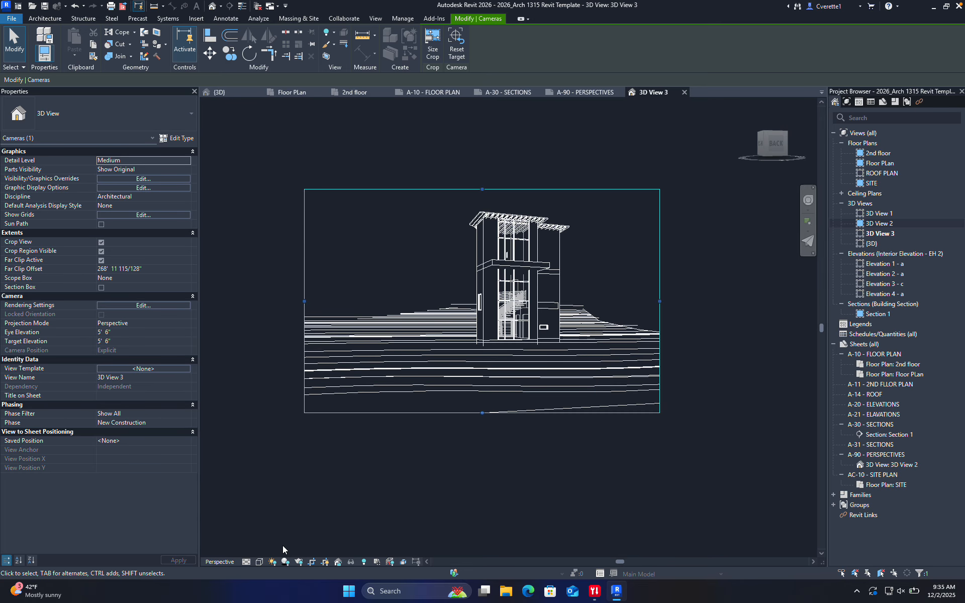
{"action": "left_click", "coordinate": [257, 562]}
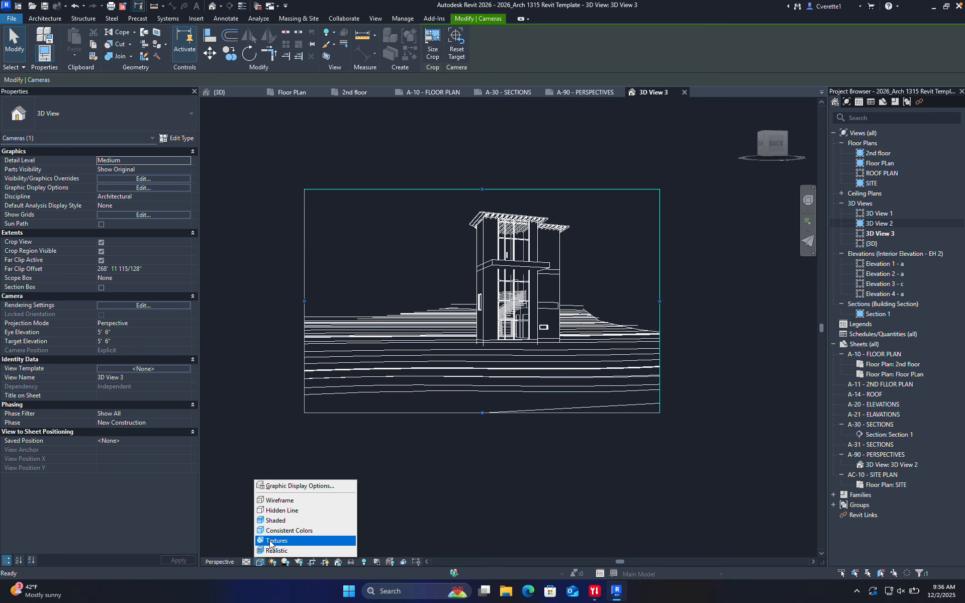
{"action": "left_click", "coordinate": [275, 520]}
{"action": "scroll", "coordinate": [467, 382], "scroll_direction": "up", "scroll_amount": 6}
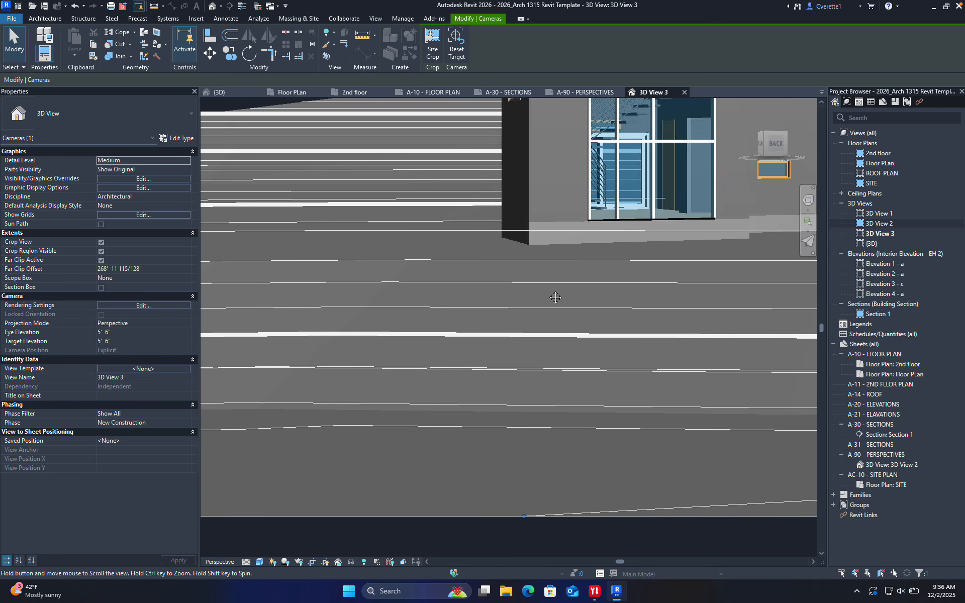
{"action": "scroll", "coordinate": [414, 373], "scroll_direction": "down", "scroll_amount": 8}
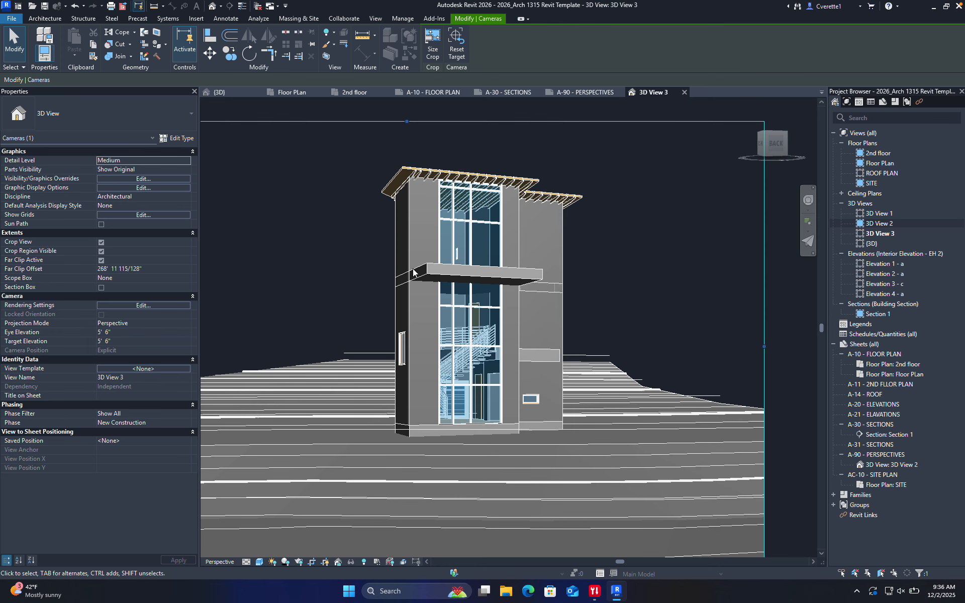
Move the small 36" x 18" window on the exterior wall upward to a sill height of 7' 0"
{"action": "left_click", "coordinate": [533, 402]}
{"action": "key", "text": "Up"}
{"action": "key", "text": "Up"}
{"action": "key", "text": "Up"}
{"action": "key", "text": "Up"}
{"action": "key", "text": "Up"}
{"action": "key", "text": "Up"}
{"action": "key", "text": "Up"}
{"action": "key", "text": "Up"}
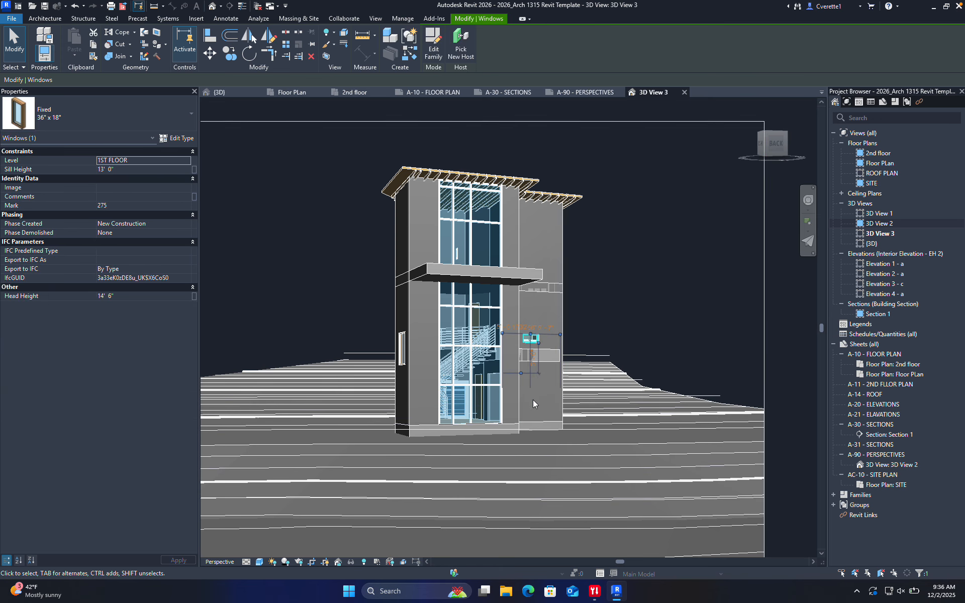
{"action": "key", "text": "Down"}
{"action": "key", "text": "Down"}
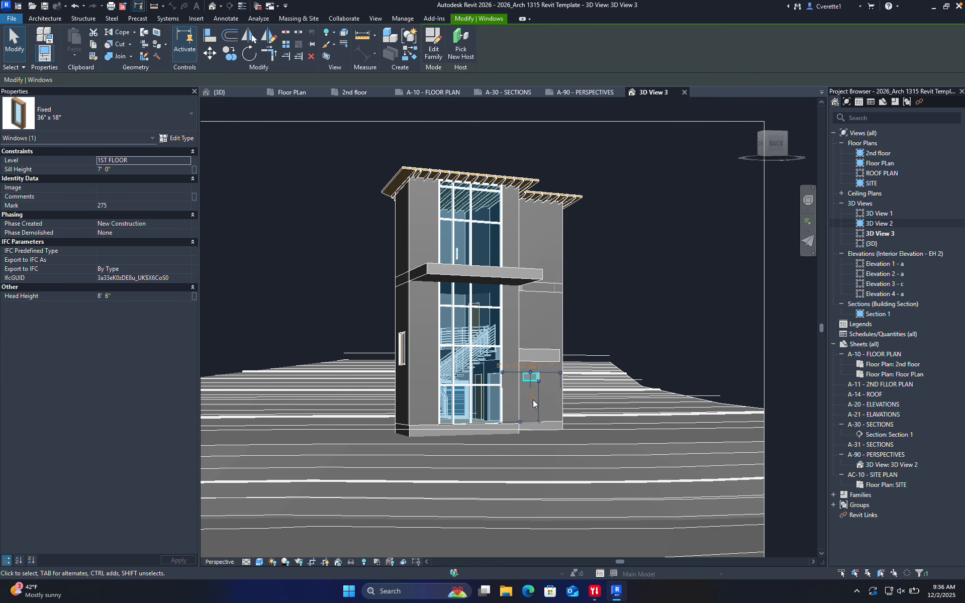
Nudge the narrow side-wall window slightly upward and try to copy it higher up the same wall
{"action": "left_click", "coordinate": [402, 349]}
{"action": "key", "text": "Up"}
{"action": "key", "text": "Up"}
{"action": "left_click", "coordinate": [230, 54]}
{"action": "left_click", "coordinate": [402, 326]}
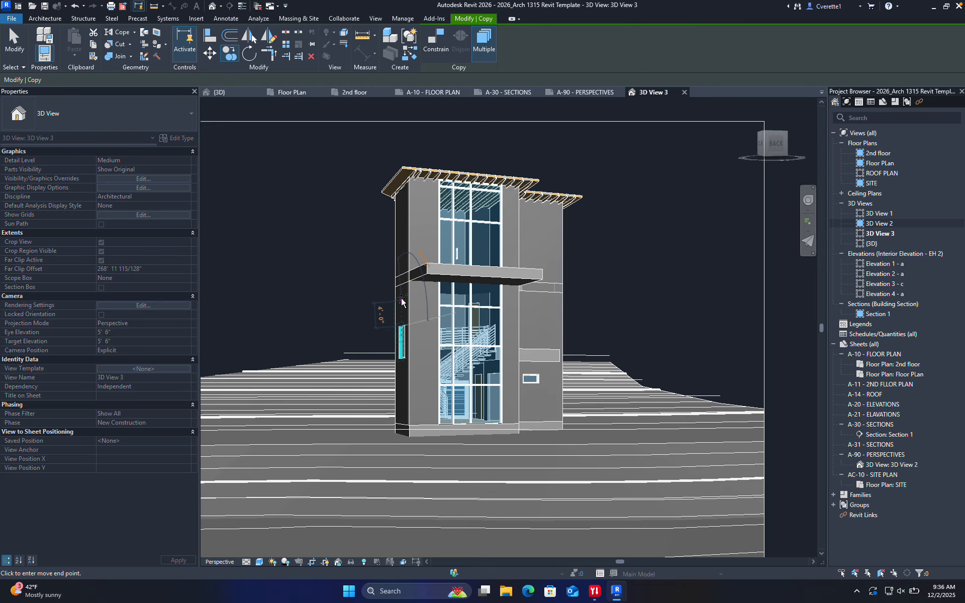
{"action": "left_click", "coordinate": [421, 277]}
{"action": "key", "text": "Escape"}
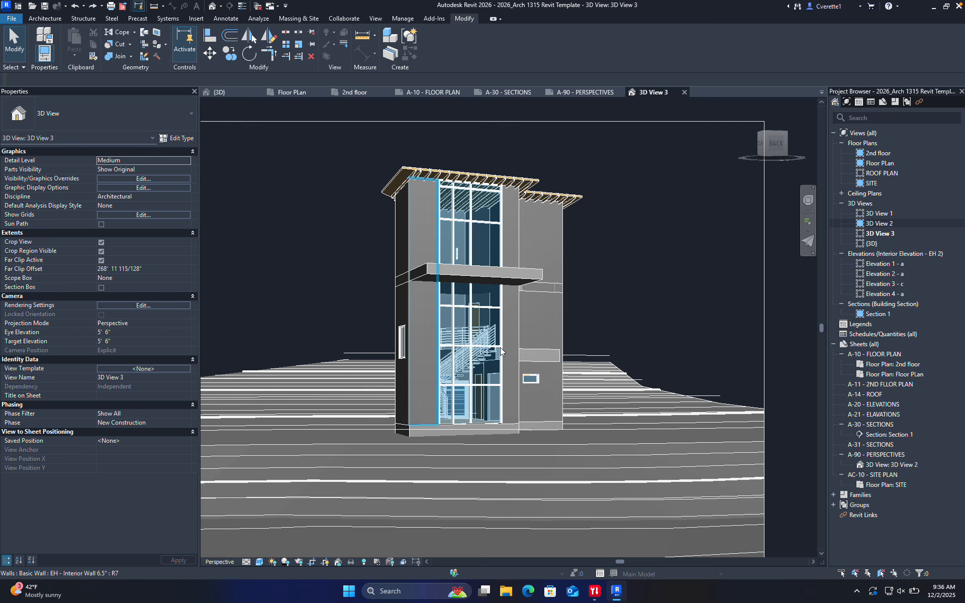
Return to the A-90 PERSPECTIVES sheet and move the interior stair perspective to the left half of the sheet
{"action": "scroll", "coordinate": [500, 347], "scroll_direction": "down", "scroll_amount": 1}
{"action": "scroll", "coordinate": [556, 294], "scroll_direction": "down", "scroll_amount": 2}
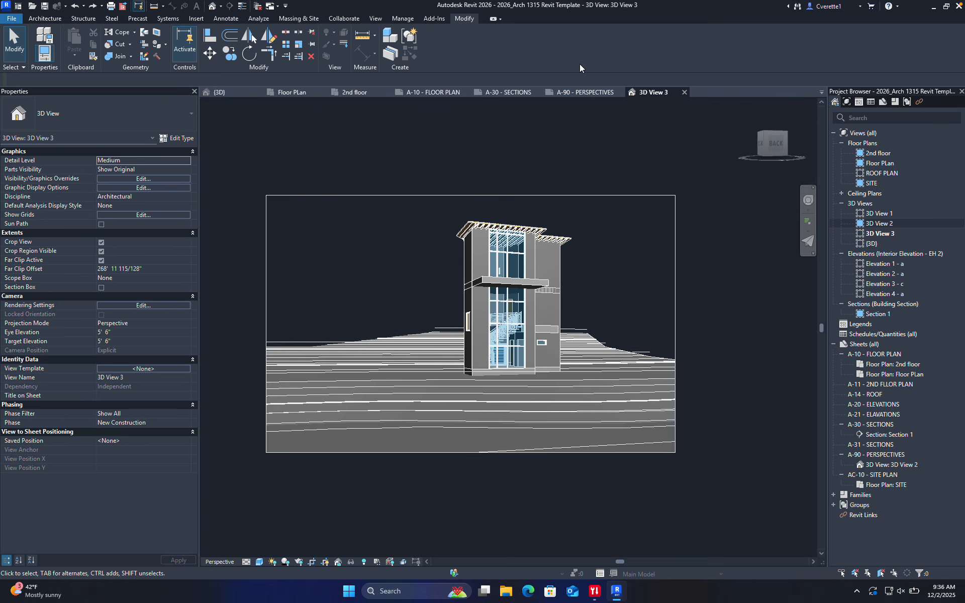
{"action": "left_click", "coordinate": [575, 92]}
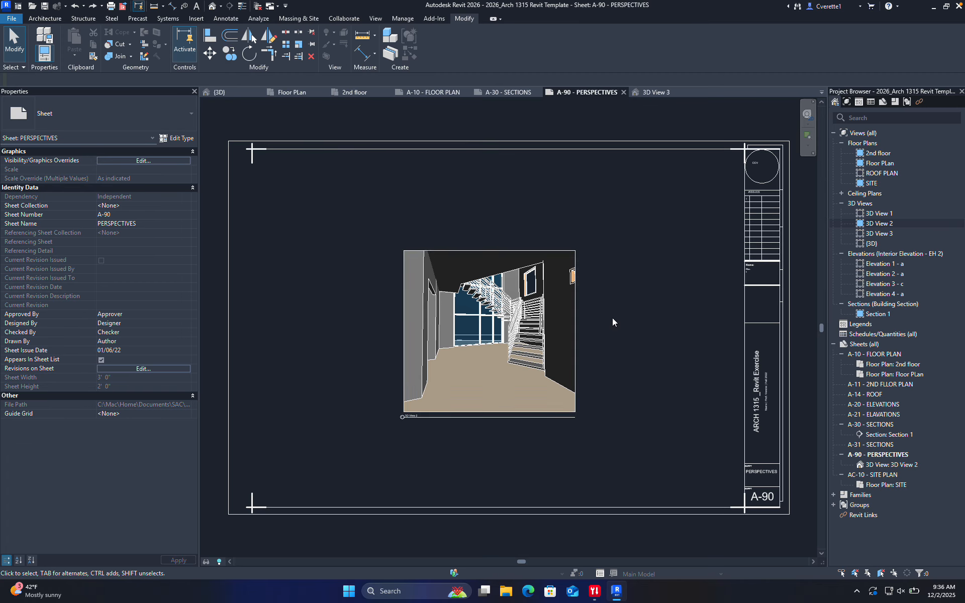
{"action": "left_click_drag", "start_coordinate": [546, 334], "coordinate": [426, 334]}
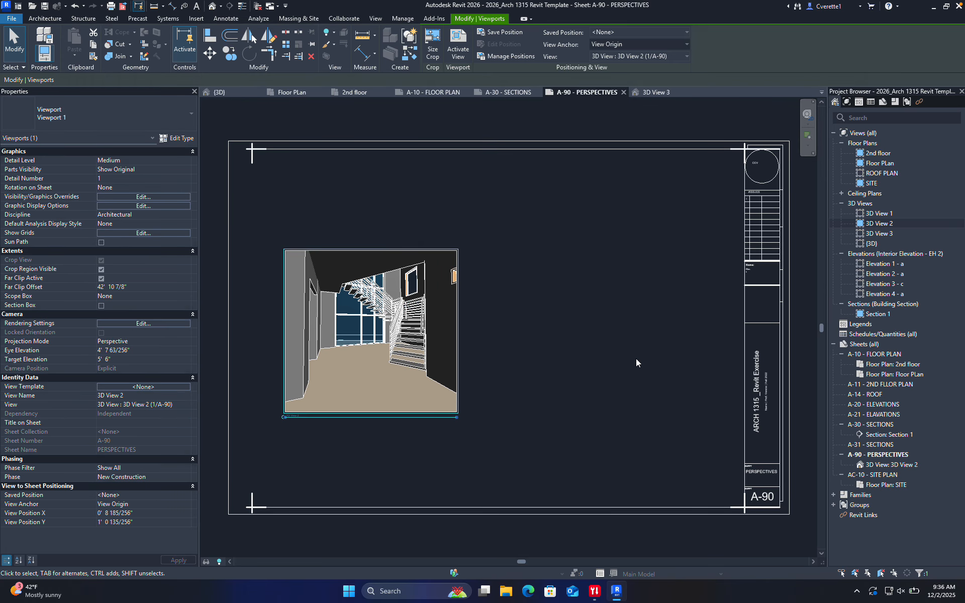
{"action": "left_click", "coordinate": [635, 358]}
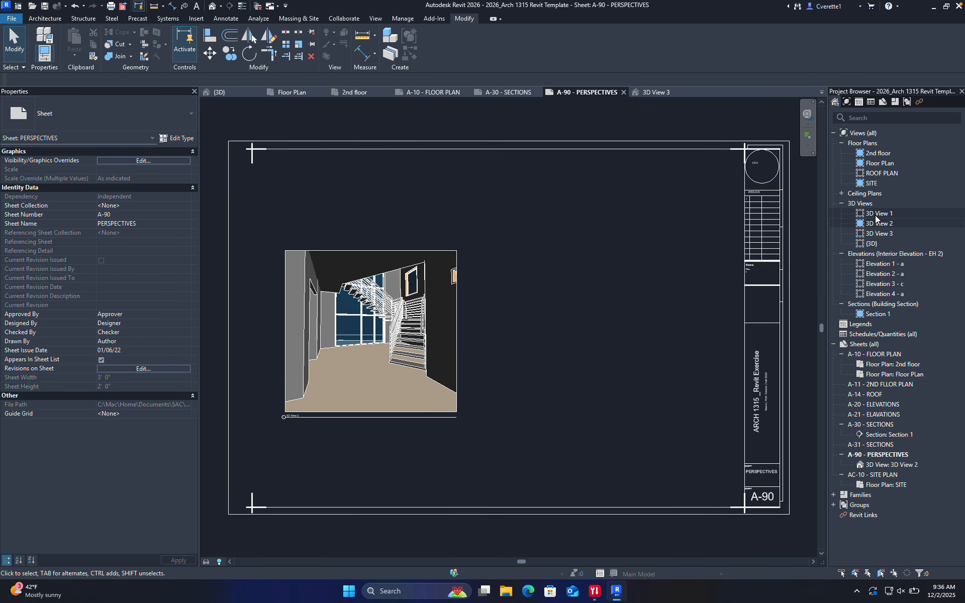
{"action": "left_click_drag", "start_coordinate": [875, 216], "coordinate": [601, 283]}
{"action": "left_click", "coordinate": [583, 339]}
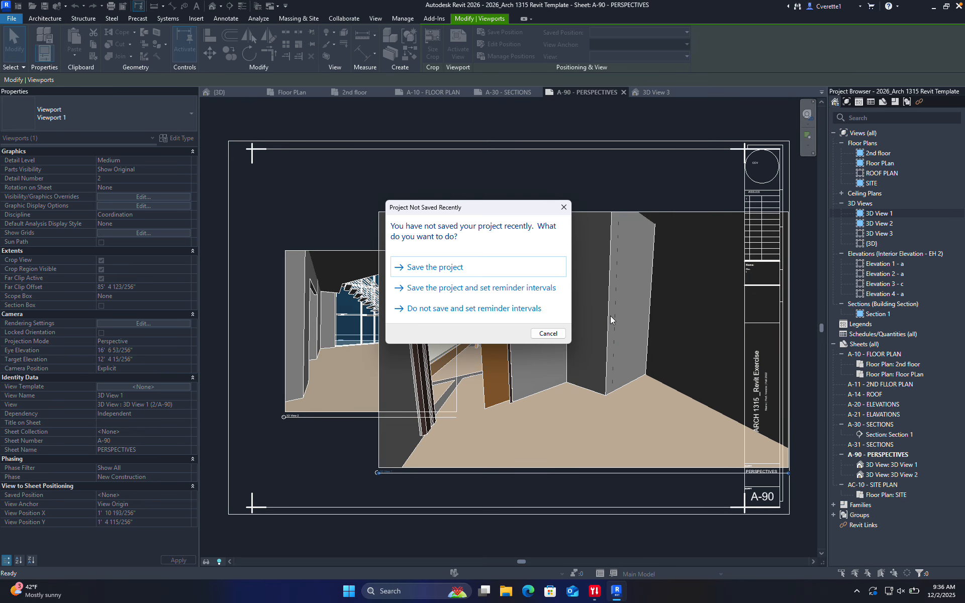
{"action": "left_click", "coordinate": [548, 333]}
{"action": "key", "text": "Delete"}
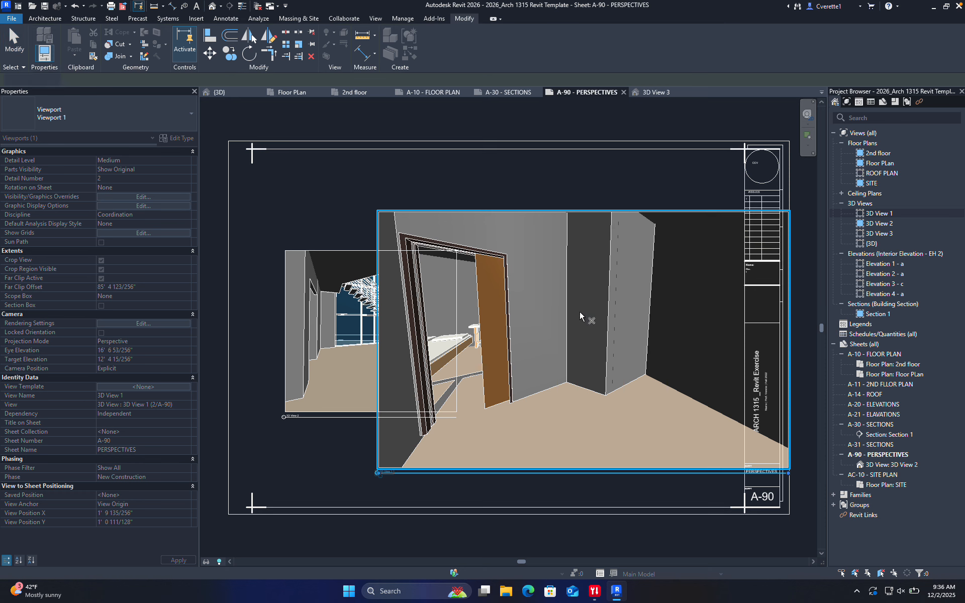
Place the exterior perspective, 3D View 3, on the sheet between the interior perspective and the title block
{"action": "left_click_drag", "start_coordinate": [888, 234], "coordinate": [624, 291]}
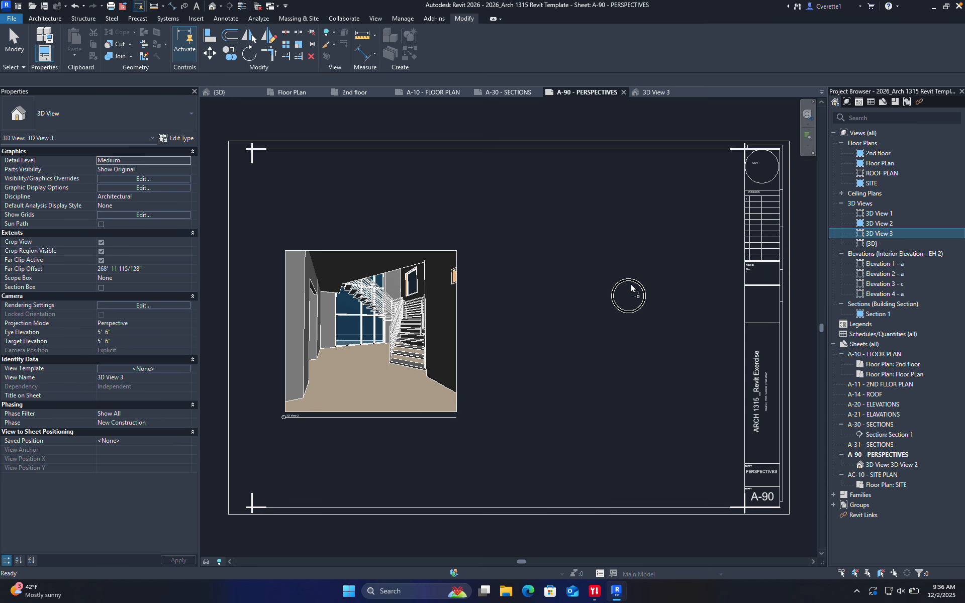
{"action": "left_click", "coordinate": [602, 333]}
{"action": "left_click", "coordinate": [619, 326]}
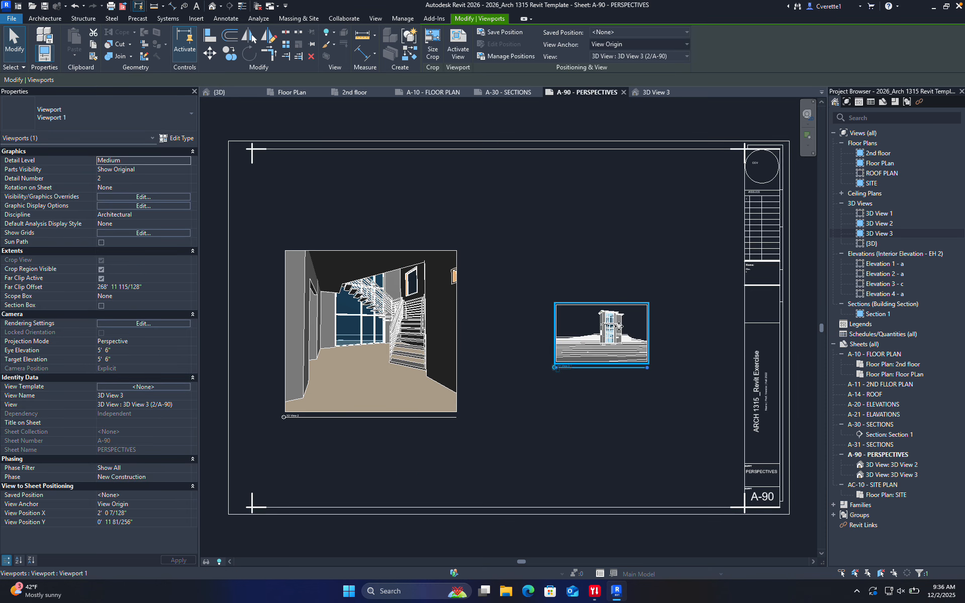
{"action": "scroll", "coordinate": [605, 303], "scroll_direction": "up", "scroll_amount": 3}
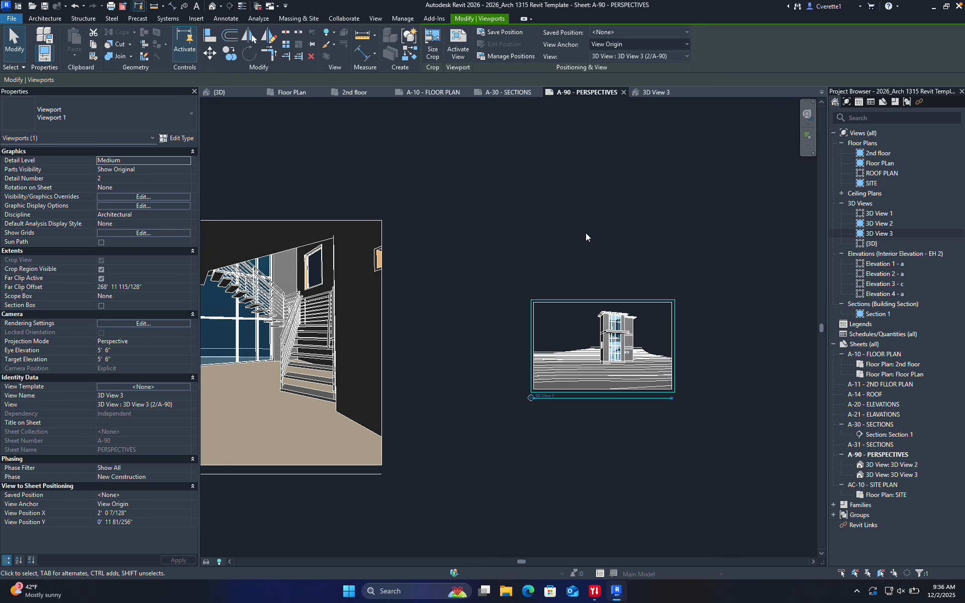
{"action": "left_click", "coordinate": [544, 234]}
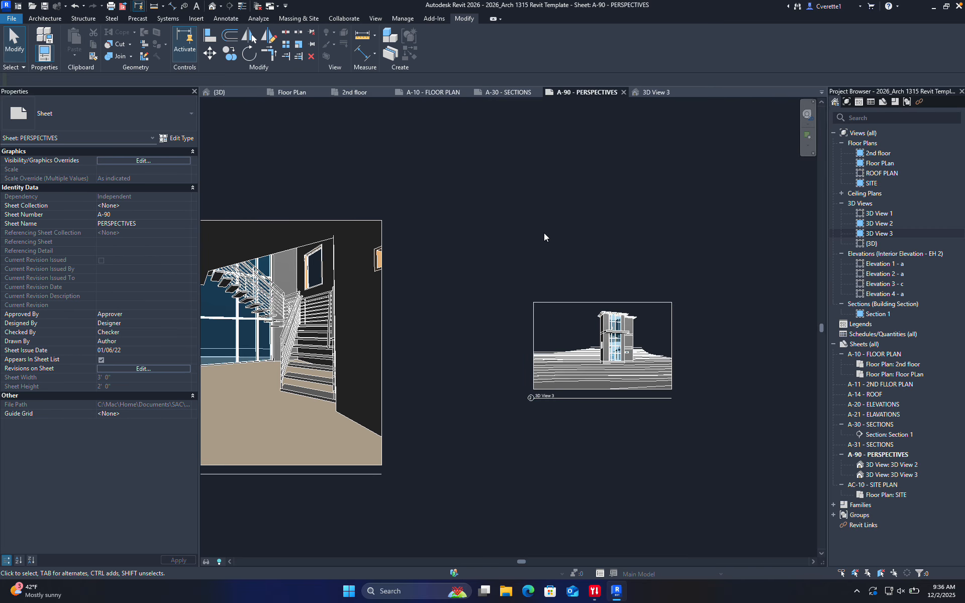
{"action": "left_click", "coordinate": [356, 294]}
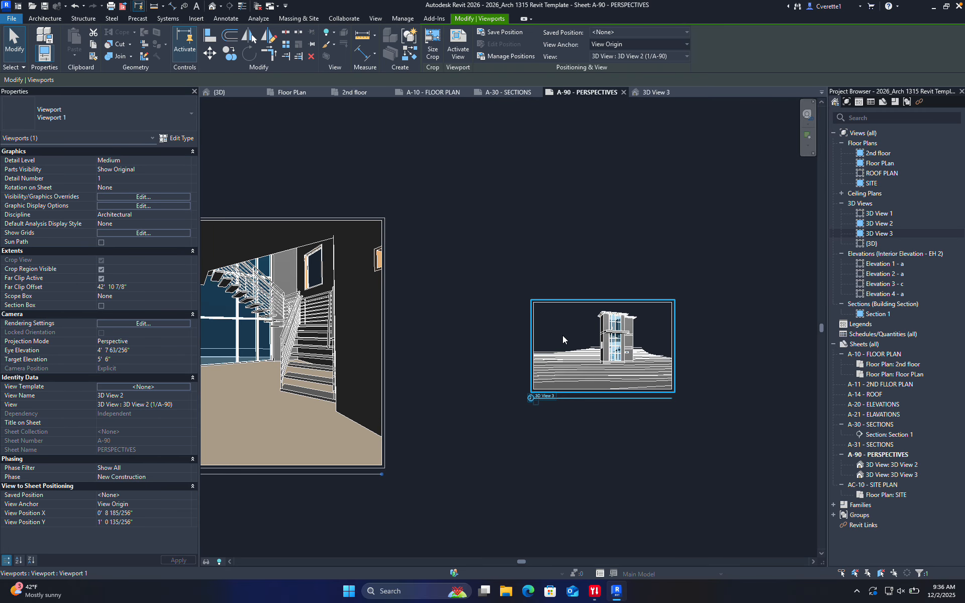
Resize the exterior perspective's crop region on the sheet to a 12" width, scaled with locked proportions
{"action": "left_click", "coordinate": [554, 304]}
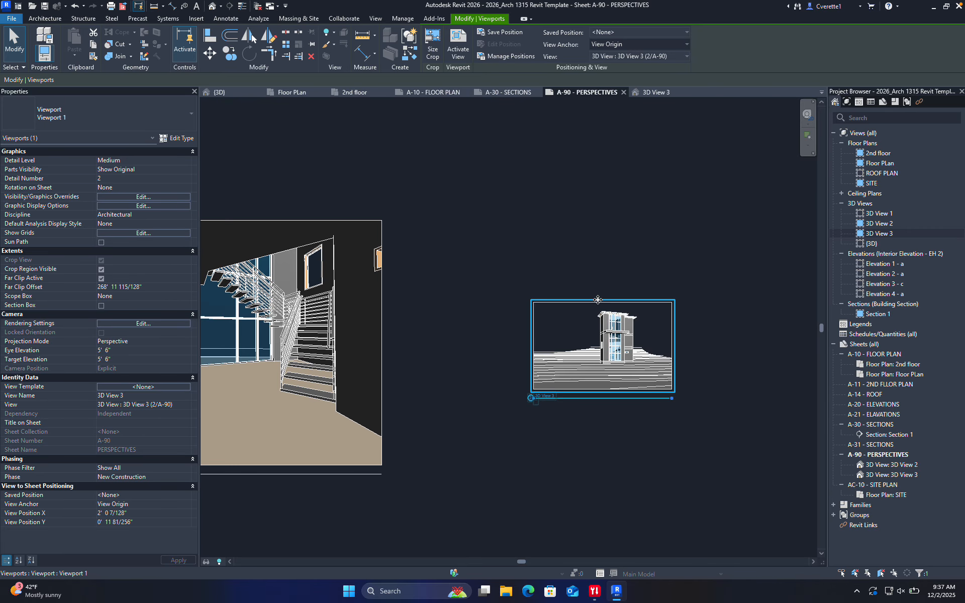
{"action": "scroll", "coordinate": [369, 321], "scroll_direction": "down", "scroll_amount": 6}
{"action": "scroll", "coordinate": [308, 303], "scroll_direction": "up", "scroll_amount": 2}
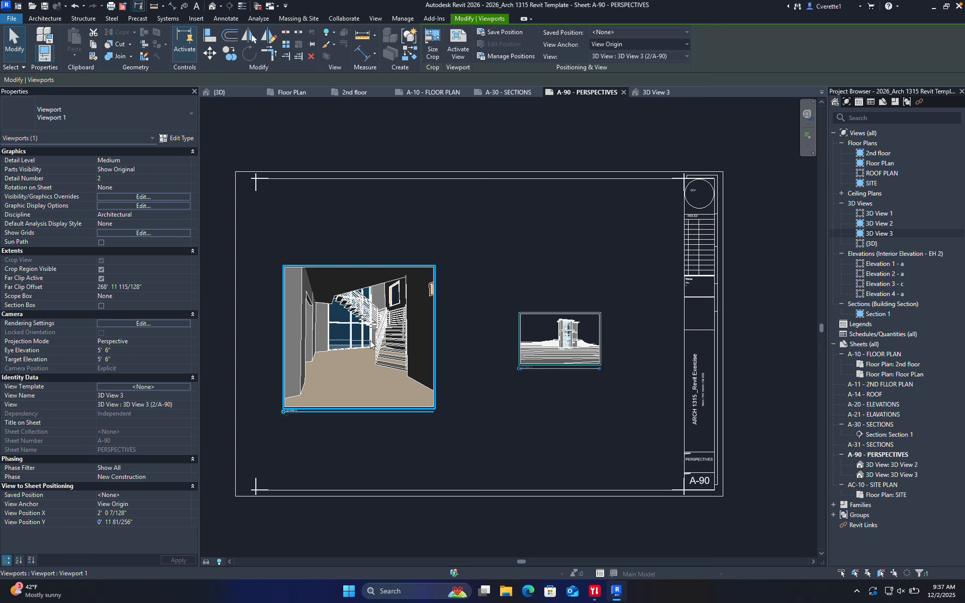
{"action": "scroll", "coordinate": [563, 296], "scroll_direction": "up", "scroll_amount": 3}
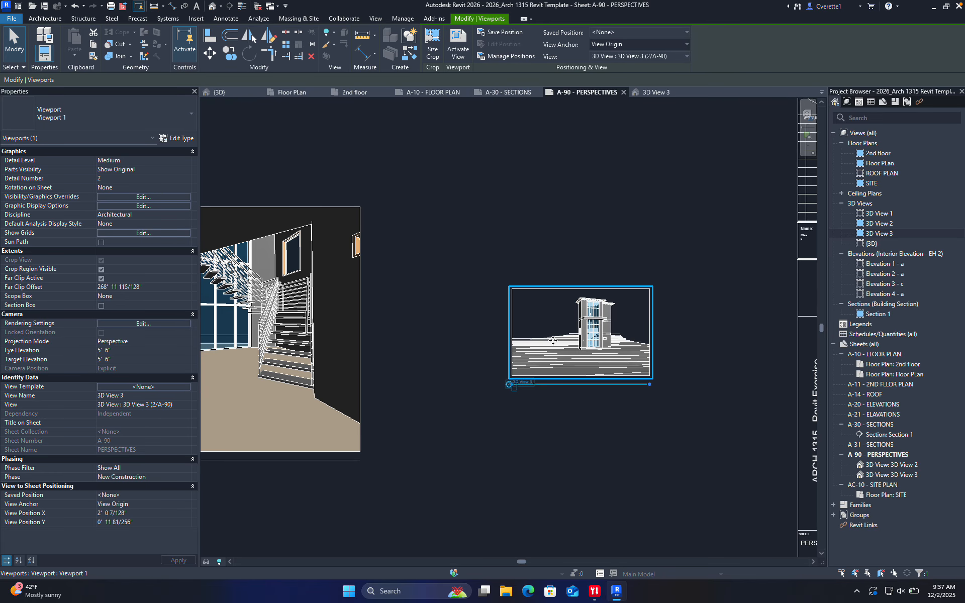
{"action": "left_click", "coordinate": [433, 50]}
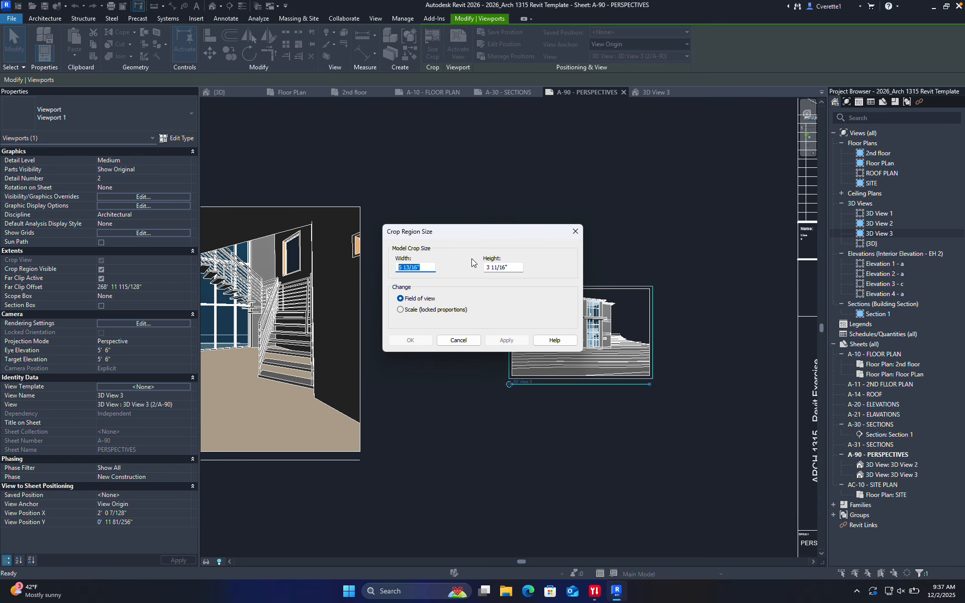
{"action": "left_click", "coordinate": [401, 310]}
{"action": "left_click", "coordinate": [401, 298]}
{"action": "type", "text": "12"}
{"action": "left_click_drag", "start_coordinate": [518, 267], "coordinate": [464, 267]}
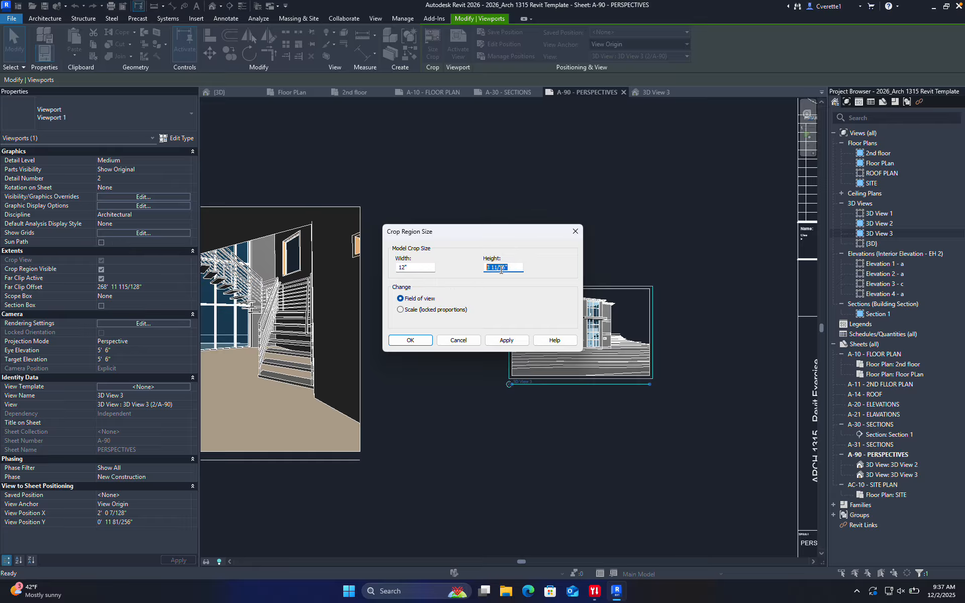
{"action": "left_click", "coordinate": [408, 310]}
{"action": "left_click", "coordinate": [417, 339]}
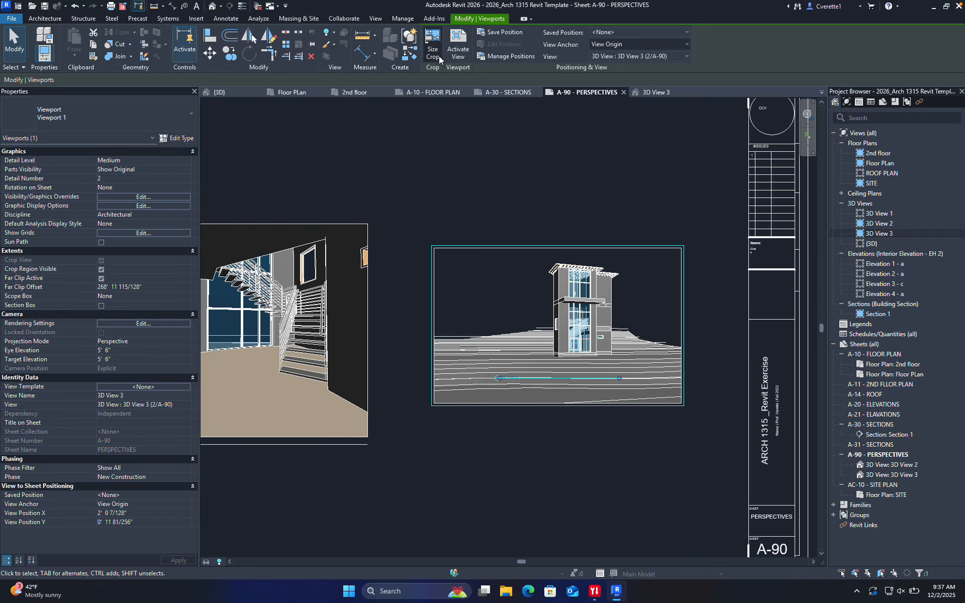
Widen the exterior perspective's crop region to 14" using the Field of view option
{"action": "left_click", "coordinate": [433, 50]}
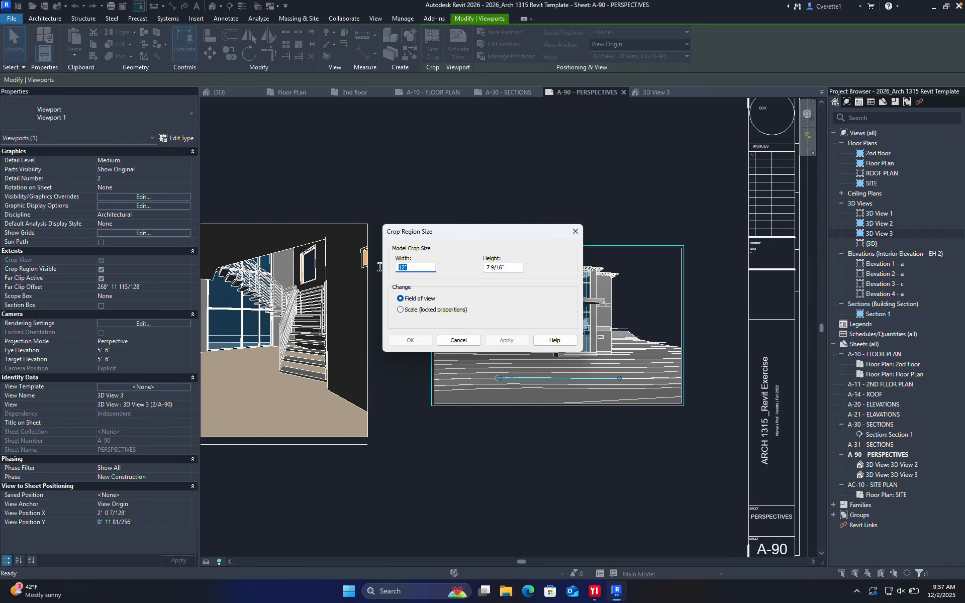
{"action": "type", "text": "14"}
{"action": "left_click", "coordinate": [506, 340]}
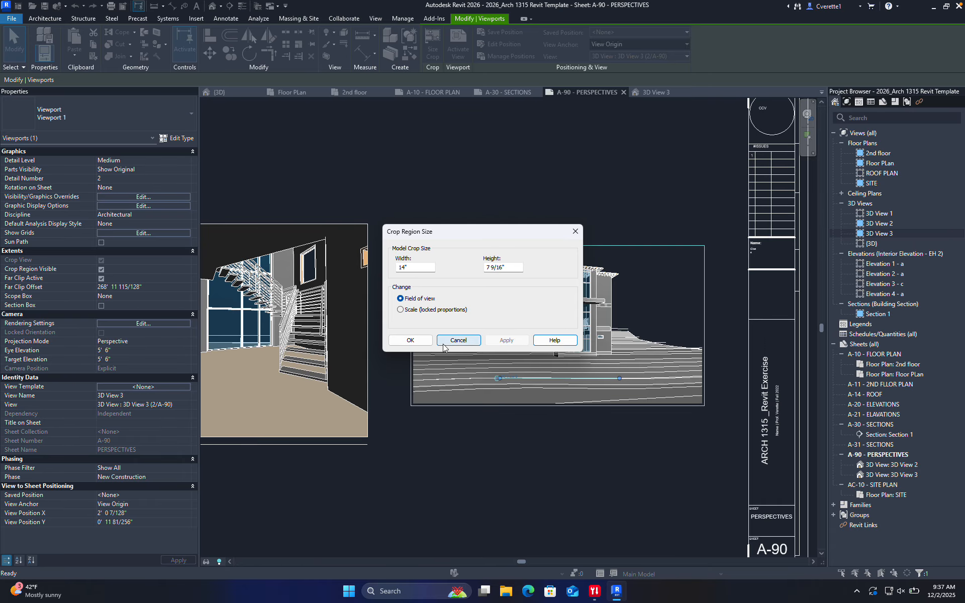
{"action": "left_click", "coordinate": [419, 340]}
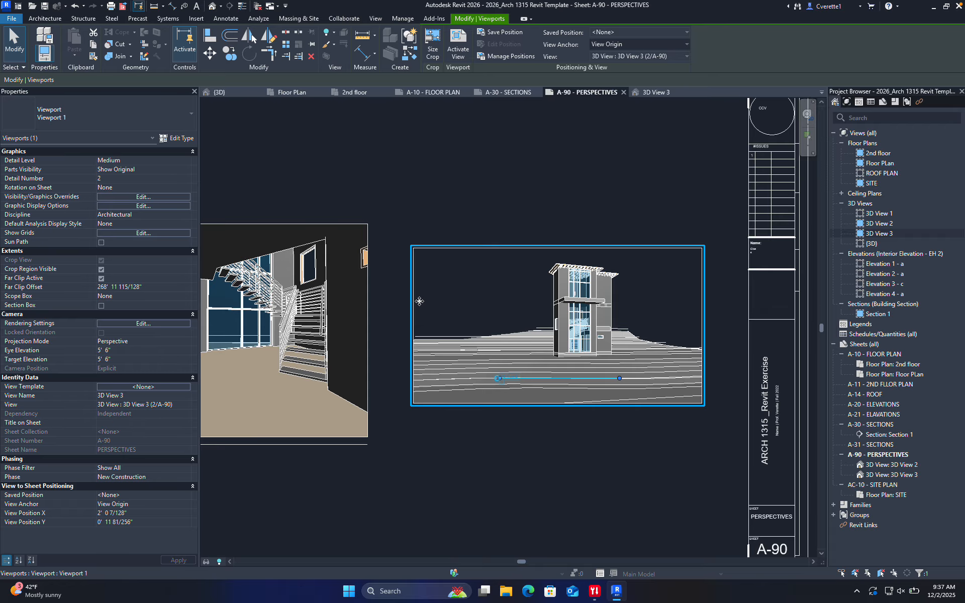
Shift the exterior perspective slightly left on the sheet, closer to the interior perspective
{"action": "left_click", "coordinate": [456, 448]}
{"action": "scroll", "coordinate": [457, 446], "scroll_direction": "down", "scroll_amount": 3}
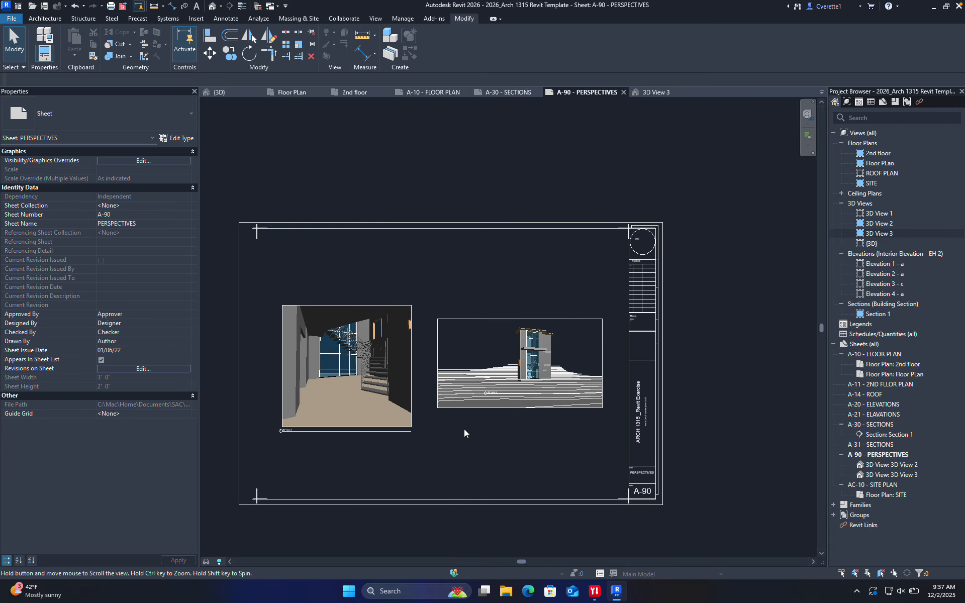
{"action": "scroll", "coordinate": [445, 405], "scroll_direction": "up", "scroll_amount": 2}
{"action": "left_click", "coordinate": [449, 398]}
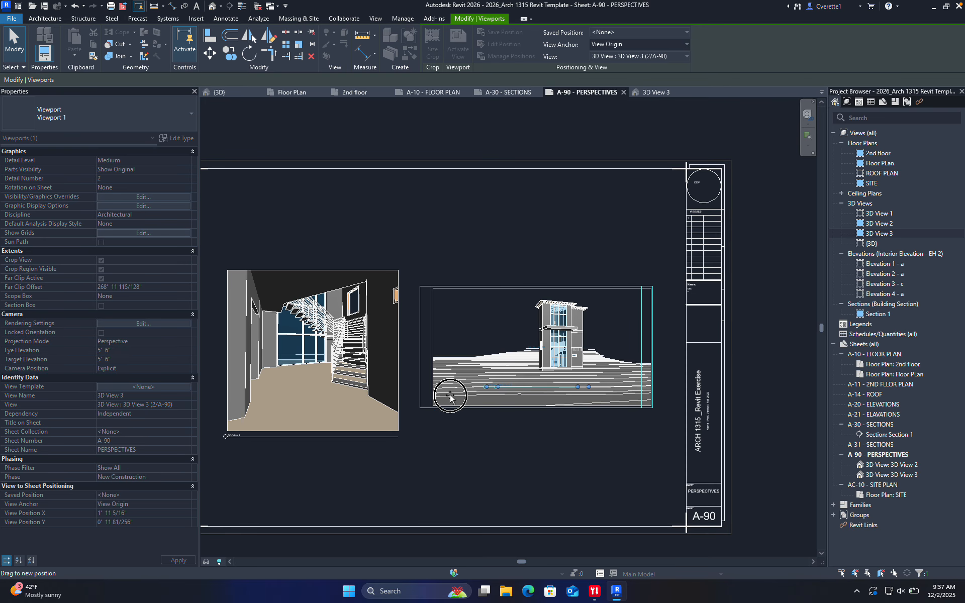
{"action": "left_click", "coordinate": [544, 461]}
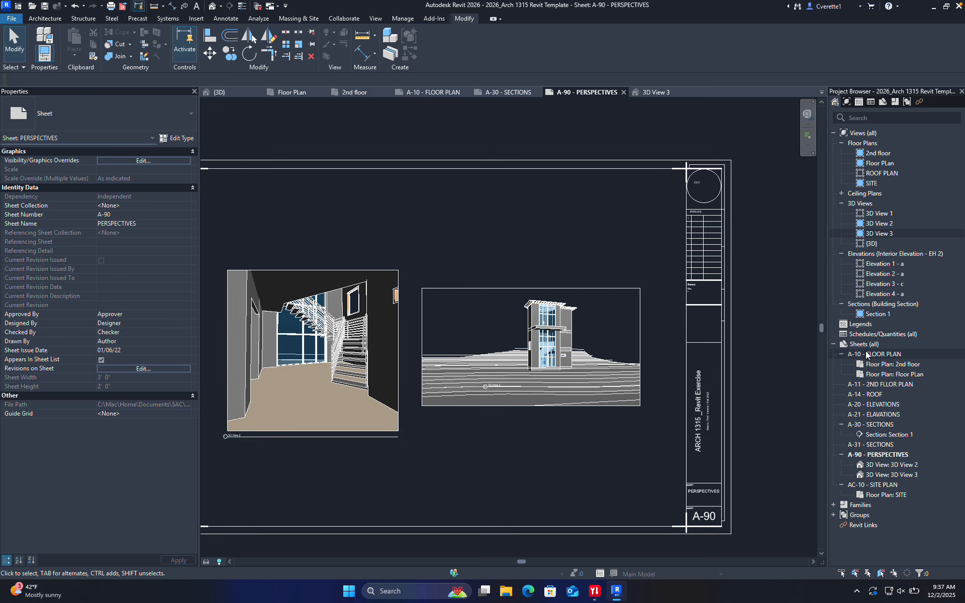
Close all open views and sheets except 3D View 3
{"action": "left_click", "coordinate": [259, 93]}
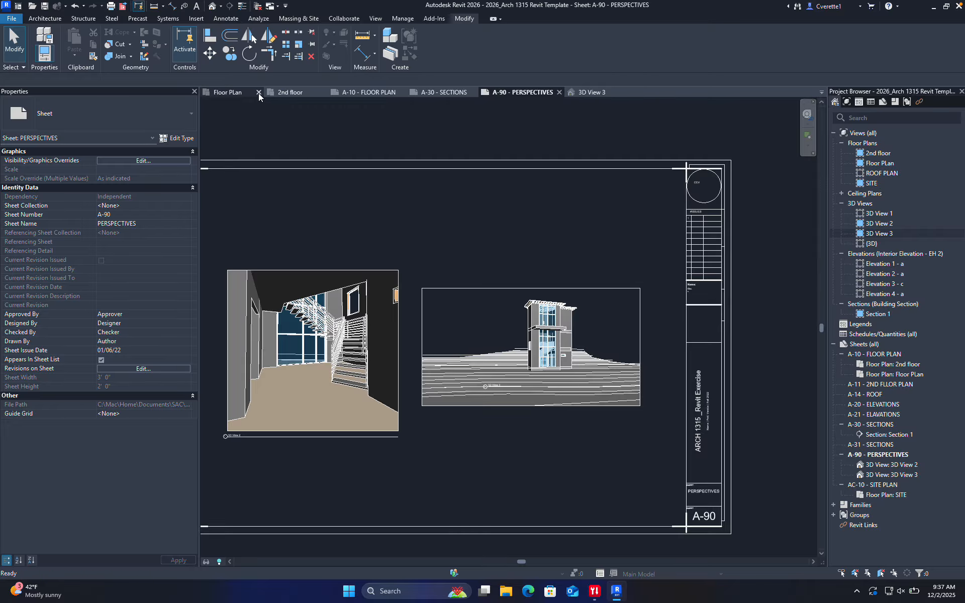
{"action": "left_click", "coordinate": [258, 93]}
{"action": "left_click", "coordinate": [258, 92]}
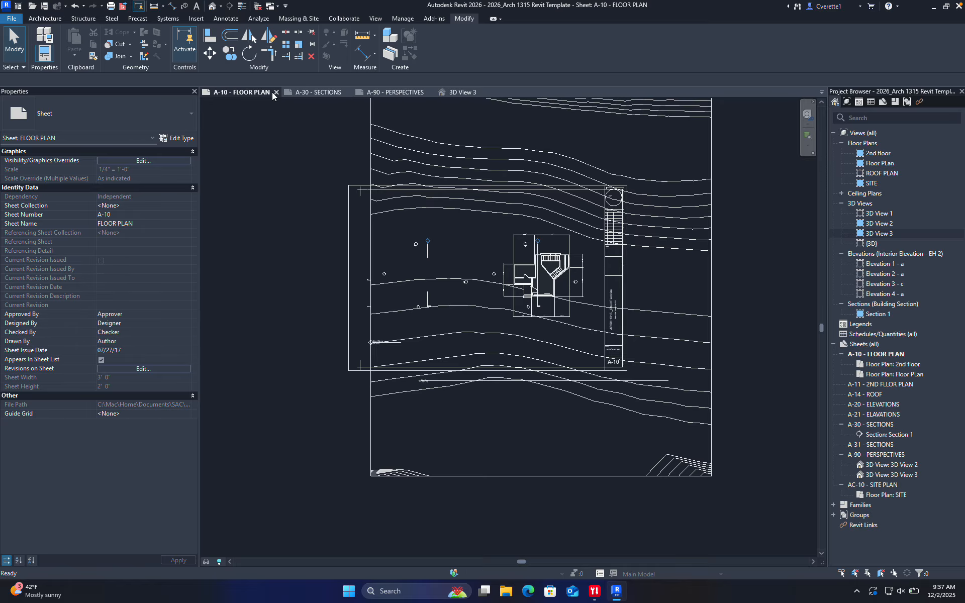
{"action": "left_click", "coordinate": [273, 92]}
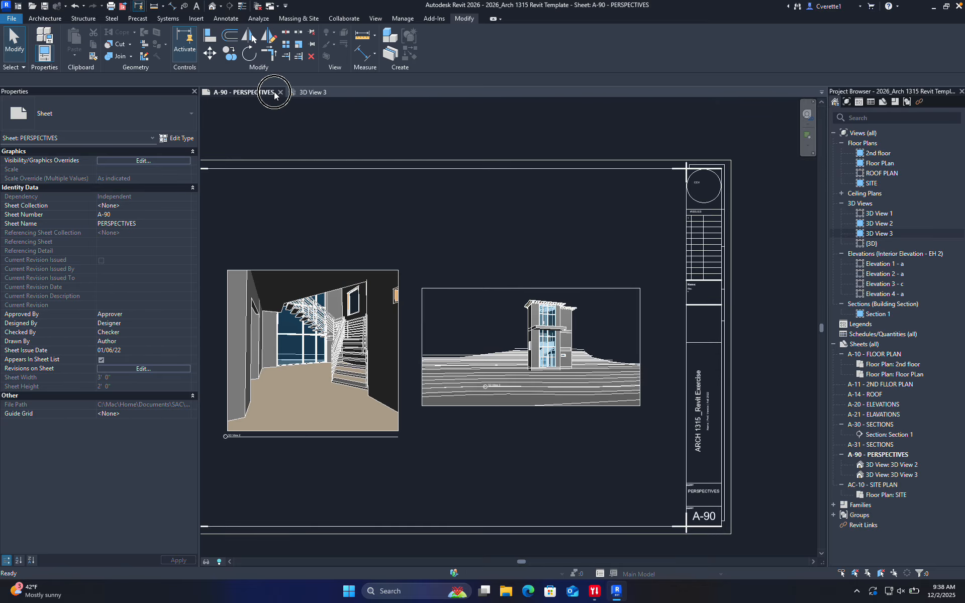
{"action": "left_click", "coordinate": [281, 92]}
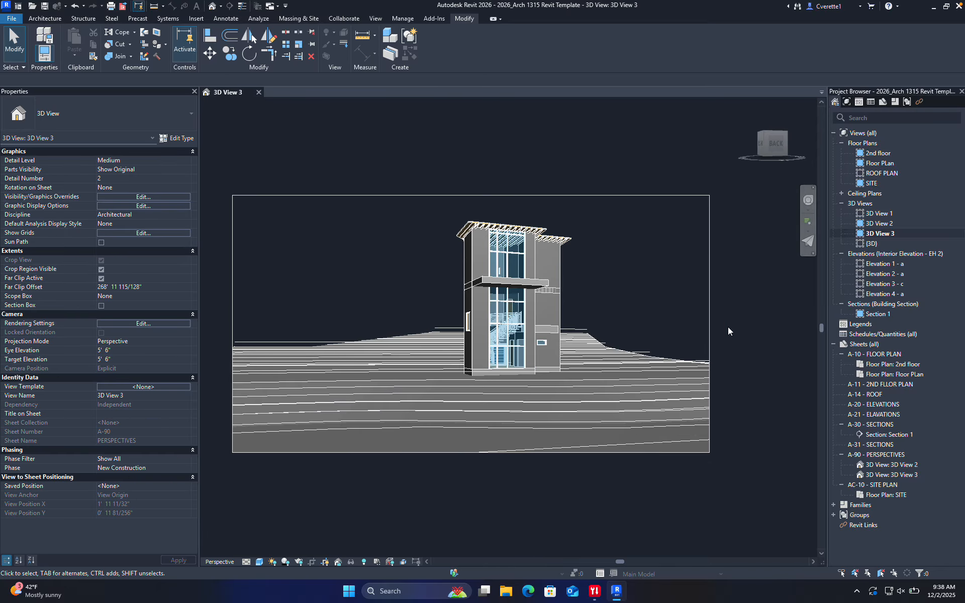
Open the A-10 FLOOR PLAN, A-11 2ND FLLOR PLAN, A-14 ROOF and A-20 ELEVATIONS sheets one after another
{"action": "left_click", "coordinate": [860, 354]}
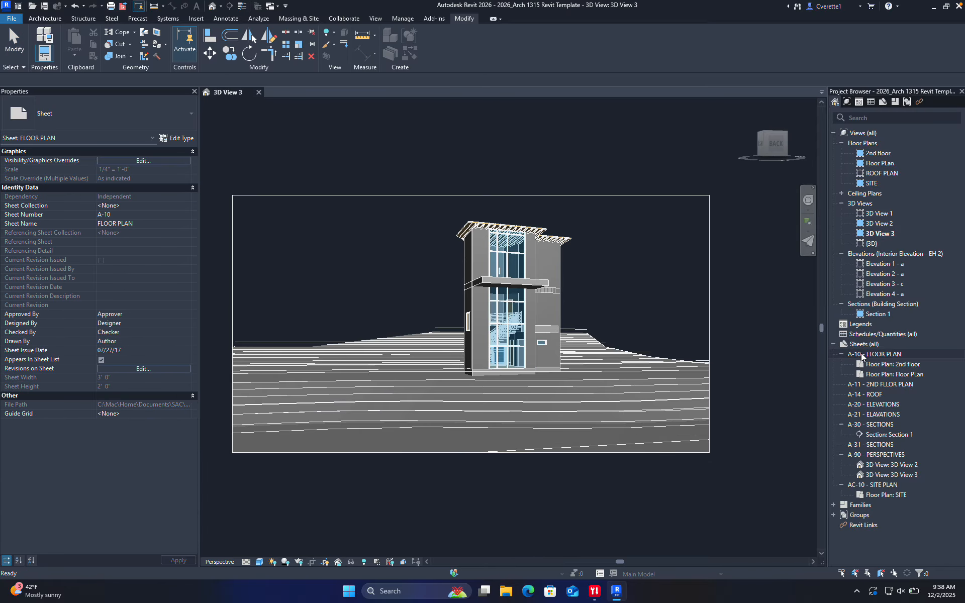
{"action": "double_click", "coordinate": [861, 354]}
{"action": "double_click", "coordinate": [869, 385]}
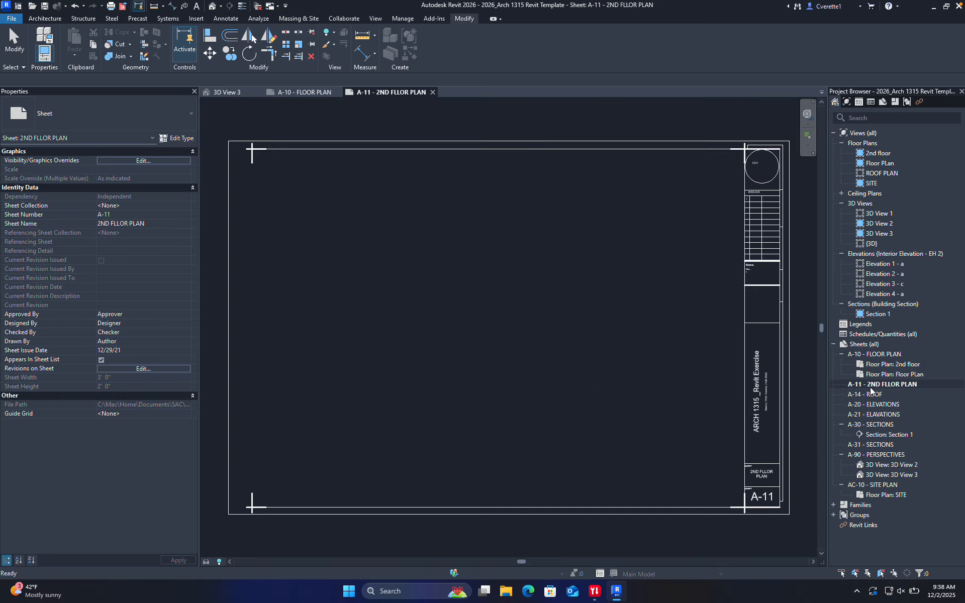
{"action": "double_click", "coordinate": [872, 393]}
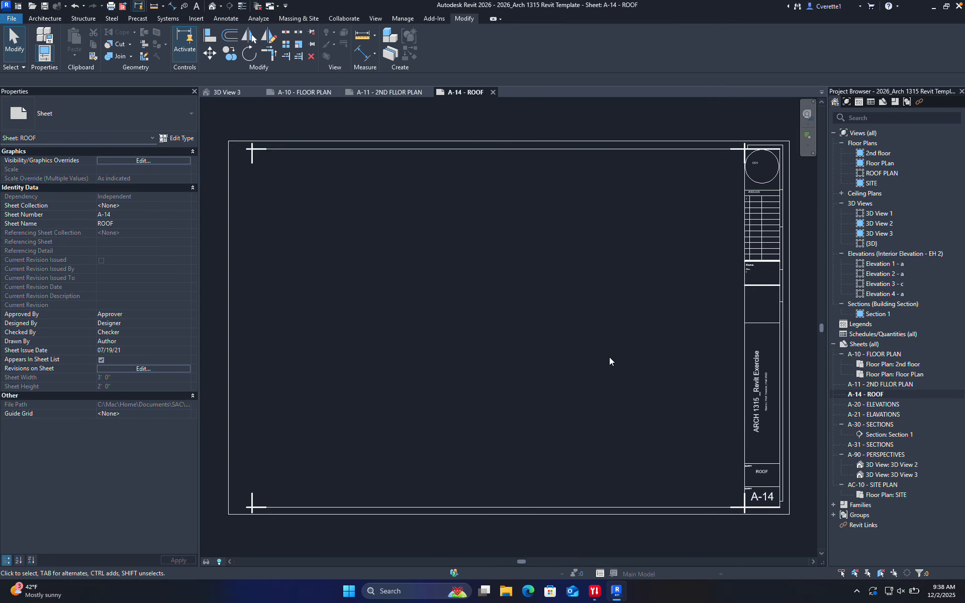
{"action": "double_click", "coordinate": [869, 403]}
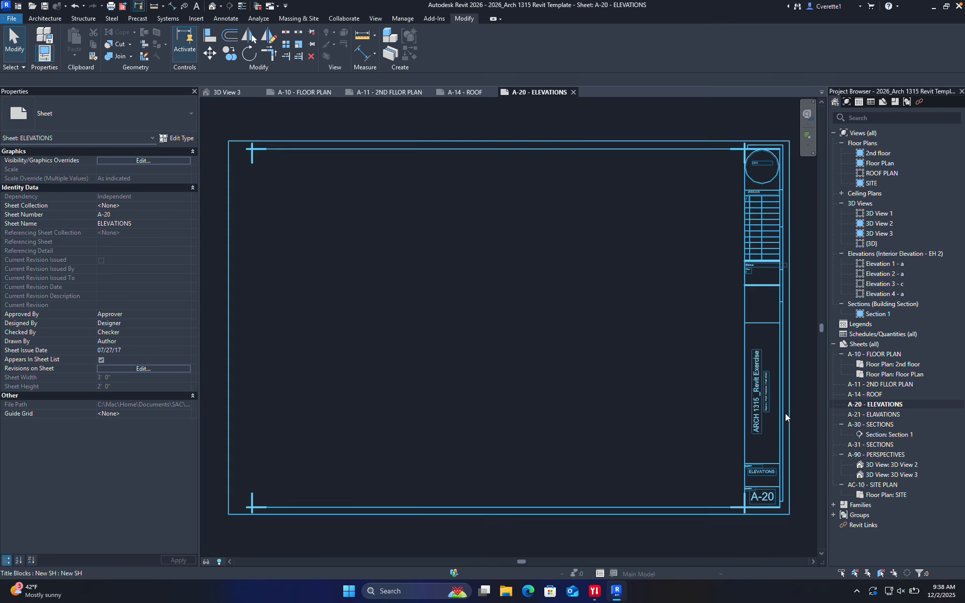
Place the Elevation 1 - a, Elevation 2 - a, Elevation 3 - c and Elevation 4 - a views on the A-20 ELEVATIONS sheet
{"action": "left_click_drag", "start_coordinate": [880, 263], "coordinate": [385, 238]}
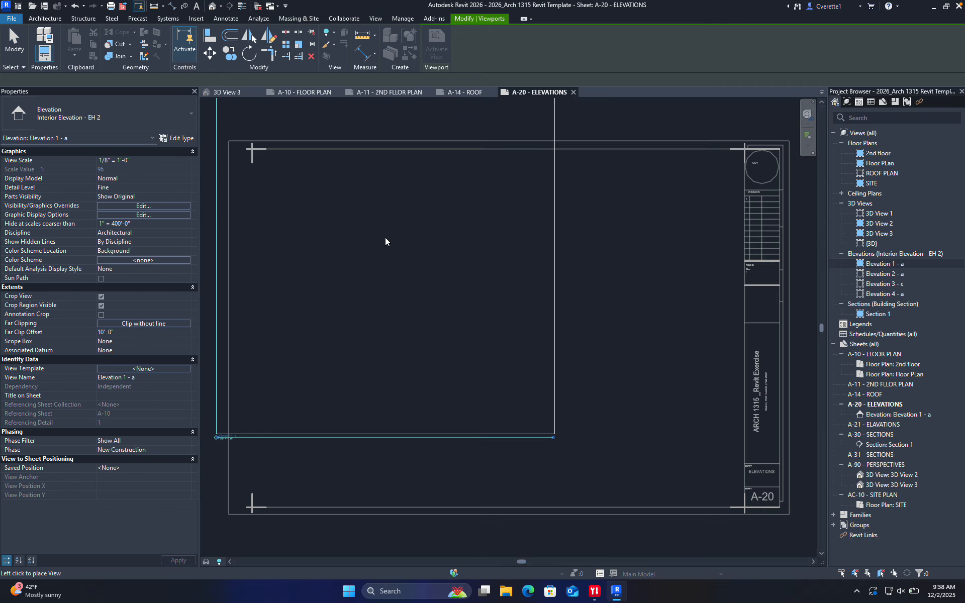
{"action": "left_click", "coordinate": [418, 325]}
{"action": "left_click_drag", "start_coordinate": [854, 274], "coordinate": [622, 250]}
{"action": "left_click", "coordinate": [614, 250]}
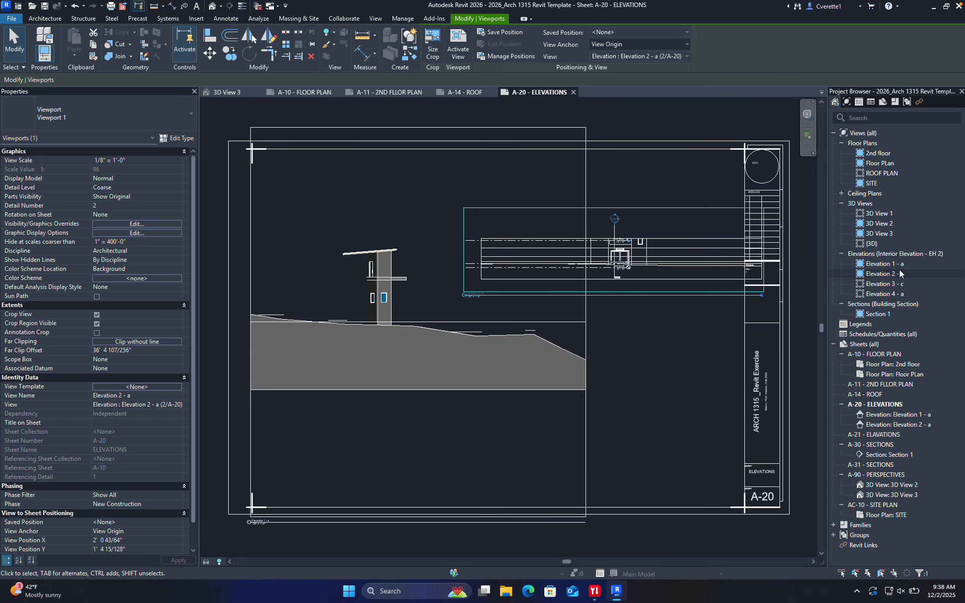
{"action": "left_click_drag", "start_coordinate": [897, 284], "coordinate": [391, 442]}
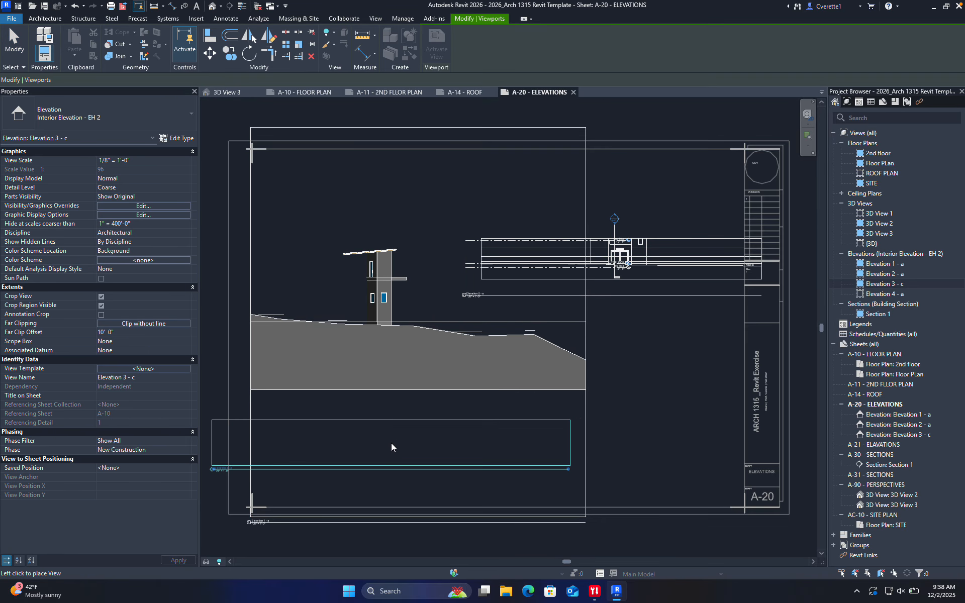
{"action": "left_click", "coordinate": [391, 442]}
{"action": "left_click_drag", "start_coordinate": [882, 294], "coordinate": [645, 399]}
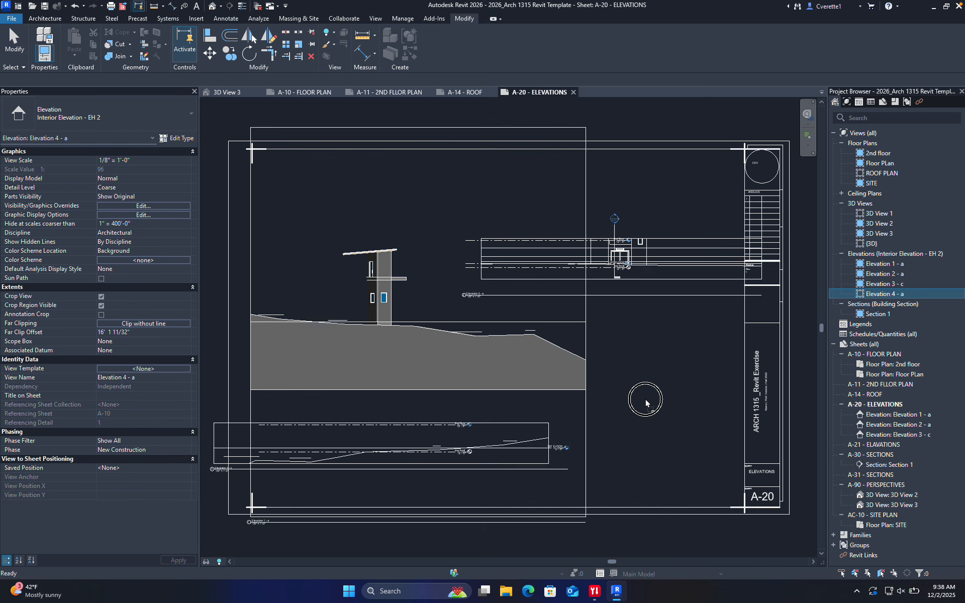
{"action": "left_click", "coordinate": [642, 405]}
Activate the Elevation 1 - a viewport on the sheet, set its Far Clip Offset to 100', and deactivate the view
{"action": "scroll", "coordinate": [351, 292], "scroll_direction": "up", "scroll_amount": 5}
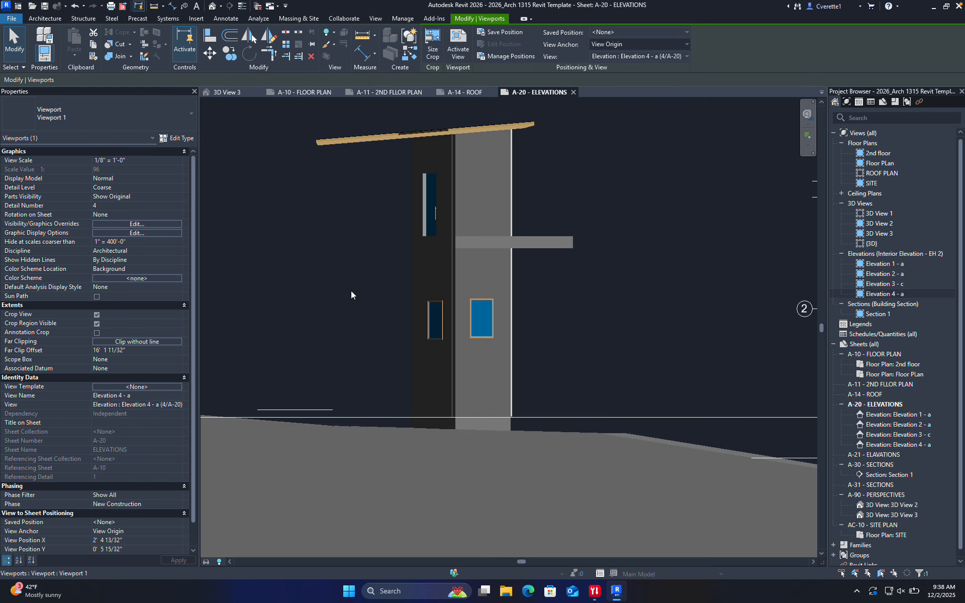
{"action": "scroll", "coordinate": [399, 247], "scroll_direction": "up", "scroll_amount": 3}
{"action": "scroll", "coordinate": [406, 236], "scroll_direction": "down", "scroll_amount": 3}
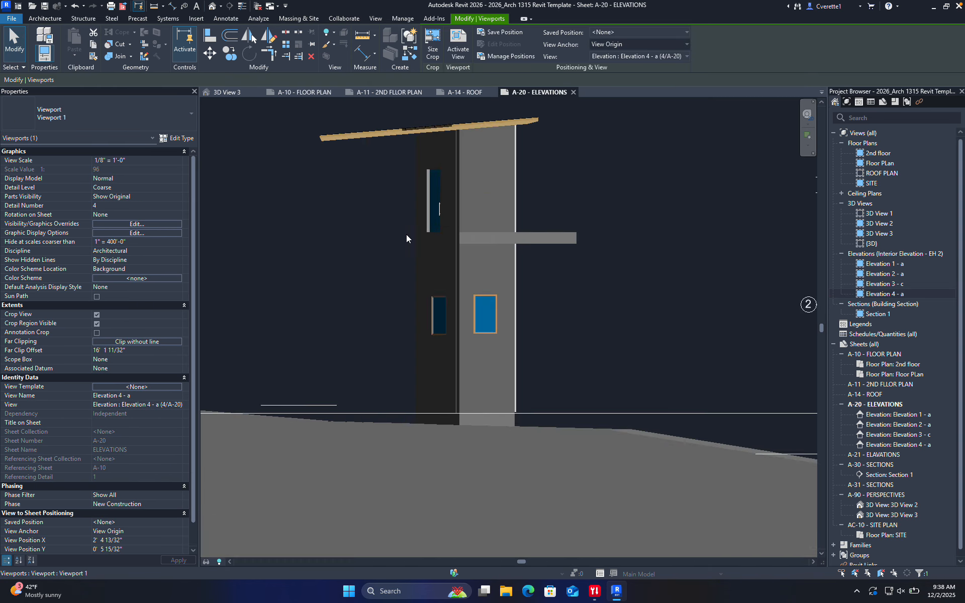
{"action": "scroll", "coordinate": [406, 234], "scroll_direction": "down", "scroll_amount": 2}
{"action": "scroll", "coordinate": [387, 247], "scroll_direction": "up", "scroll_amount": 5}
{"action": "scroll", "coordinate": [458, 198], "scroll_direction": "down", "scroll_amount": 2}
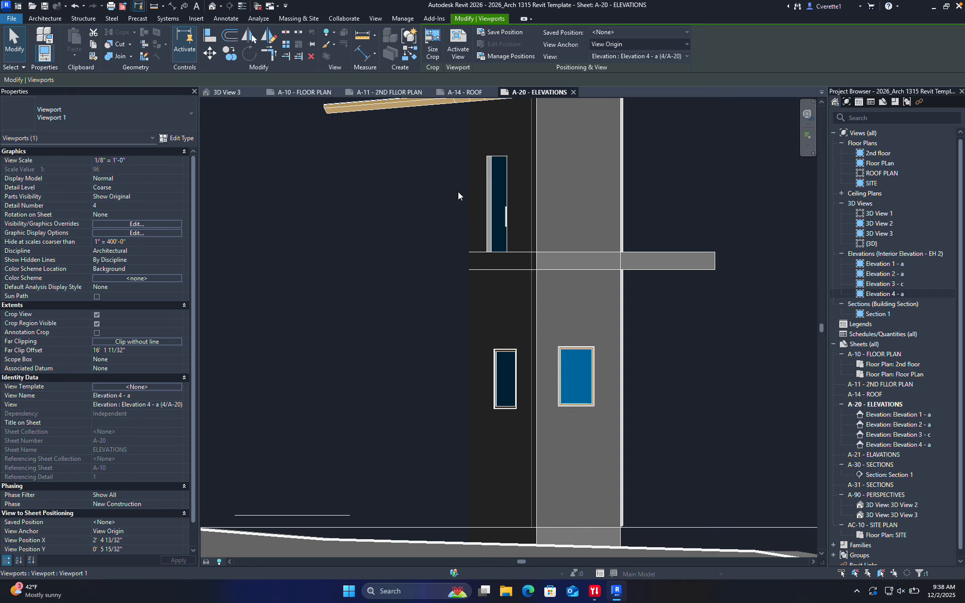
{"action": "scroll", "coordinate": [473, 265], "scroll_direction": "down", "scroll_amount": 4}
{"action": "scroll", "coordinate": [322, 261], "scroll_direction": "up", "scroll_amount": 3}
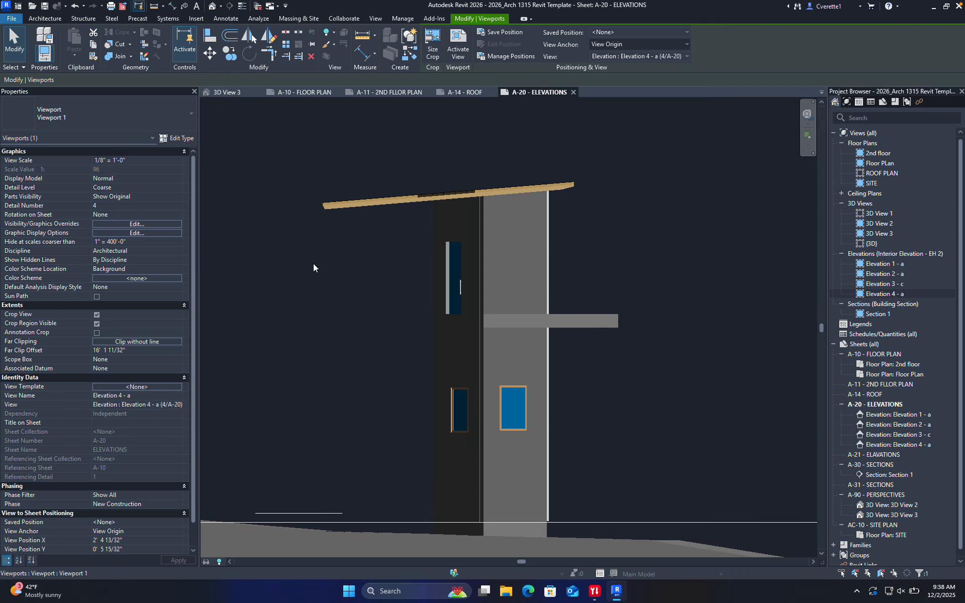
{"action": "double_click", "coordinate": [312, 263]}
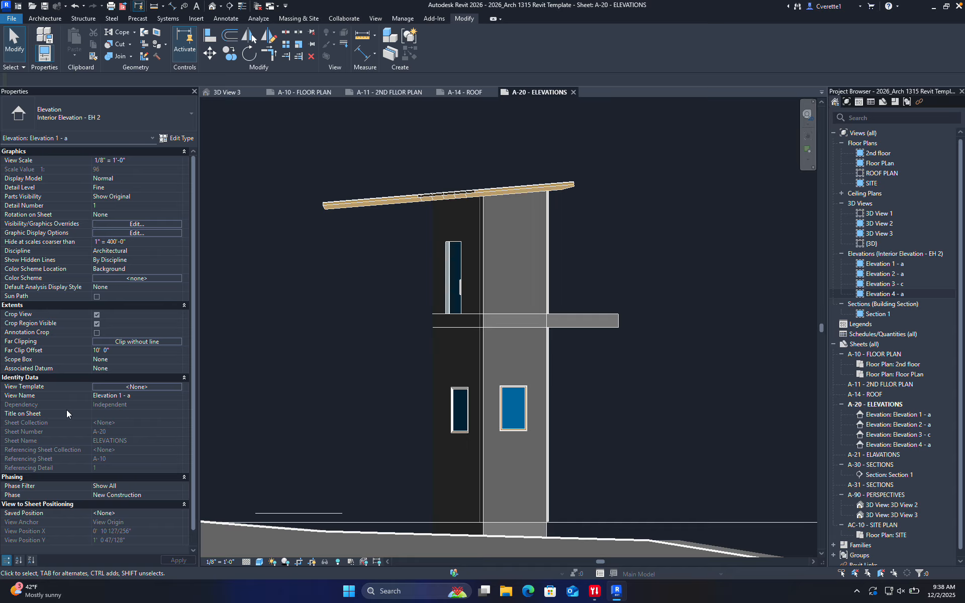
{"action": "scroll", "coordinate": [109, 460], "scroll_direction": "down", "scroll_amount": 1}
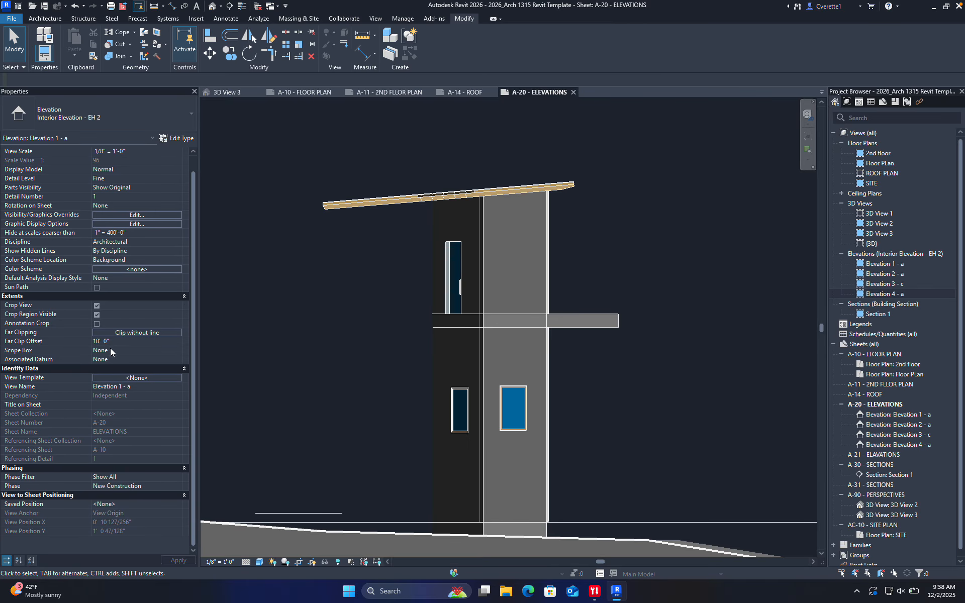
{"action": "left_click", "coordinate": [84, 342]}
{"action": "type", "text": "100"}
{"action": "key", "text": "Return"}
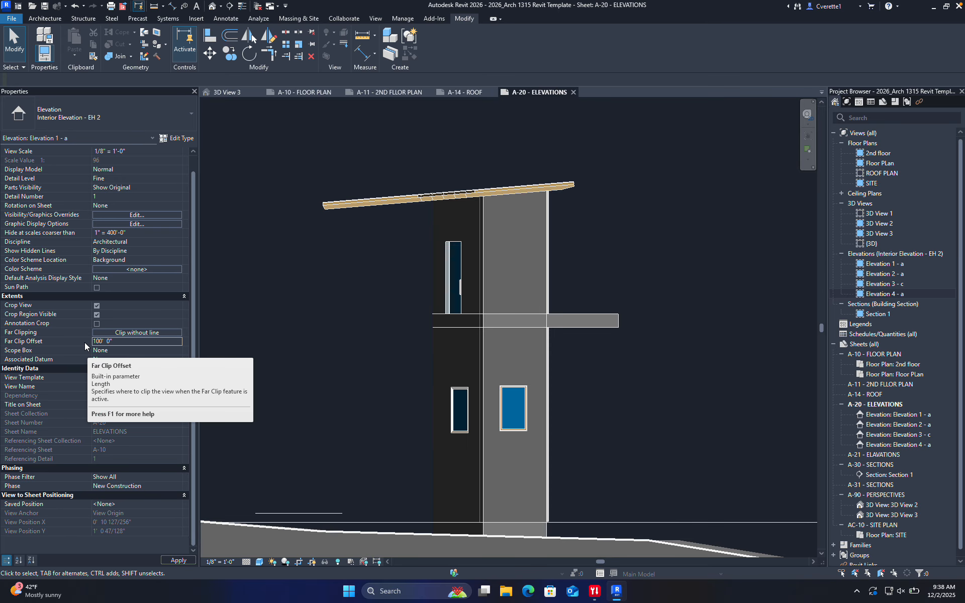
{"action": "scroll", "coordinate": [289, 266], "scroll_direction": "down", "scroll_amount": 3}
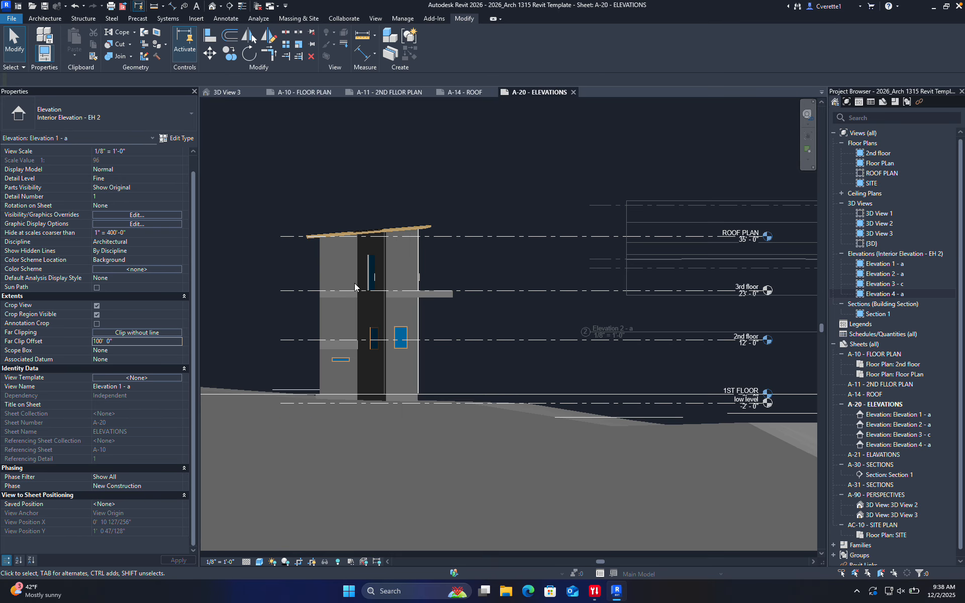
{"action": "scroll", "coordinate": [395, 354], "scroll_direction": "down", "scroll_amount": 3}
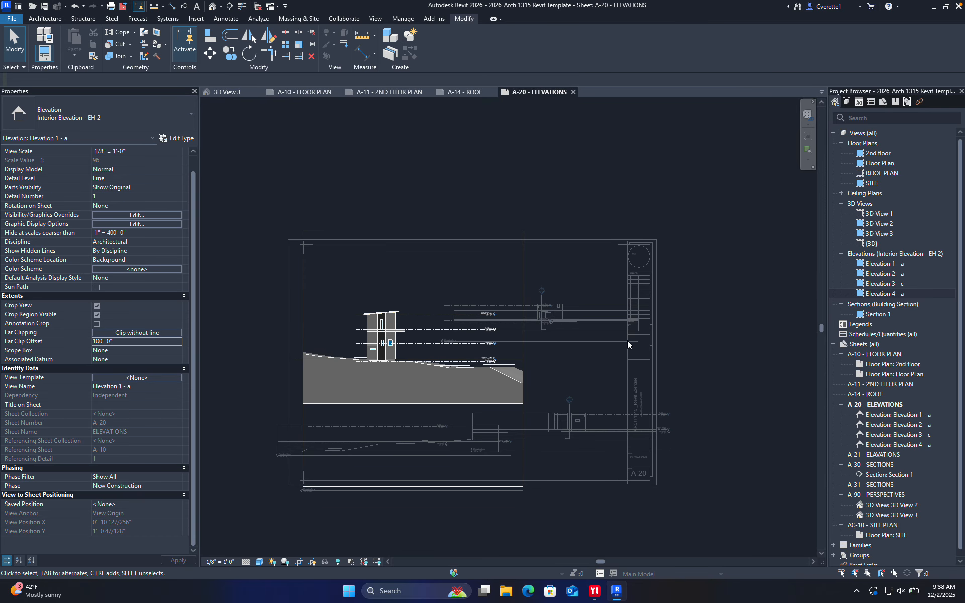
{"action": "double_click", "coordinate": [726, 358]}
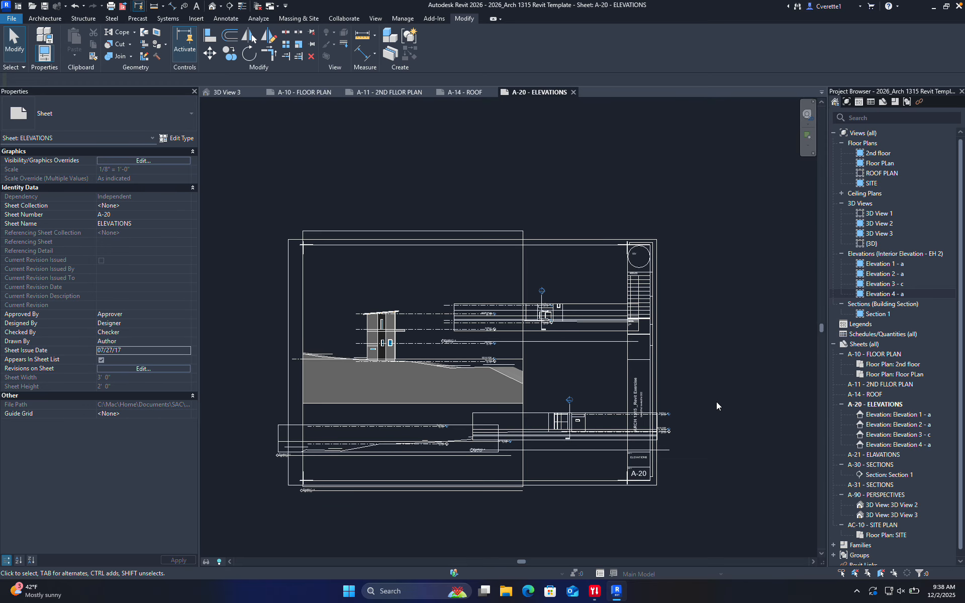
{"action": "middle_click_drag", "start_coordinate": [715, 404], "coordinate": [707, 345]}
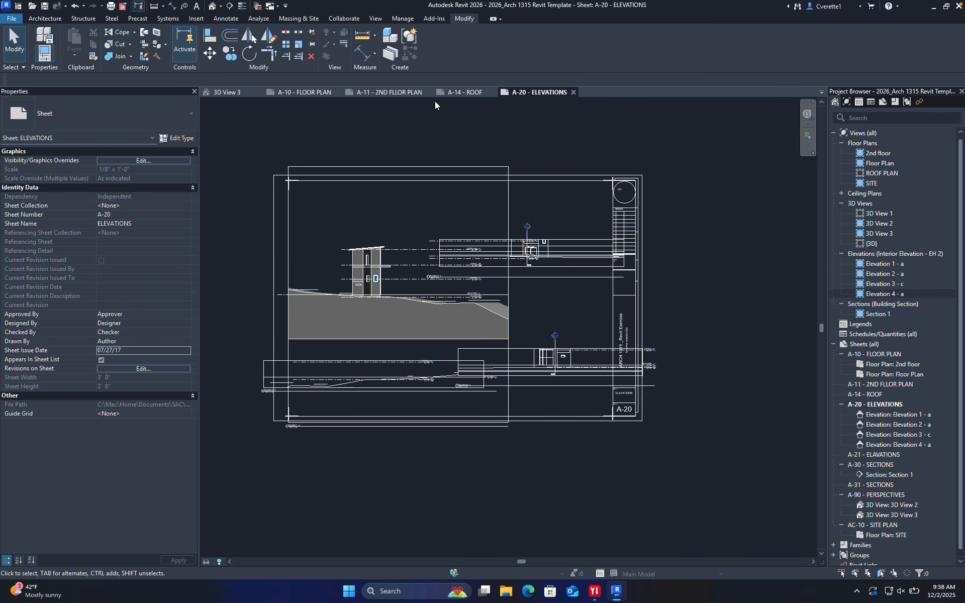
Go through the A-14 ROOF, A-31 SECTIONS, A-90 PERSPECTIVES and AC-10 SITE PLAN sheets one after another
{"action": "left_click", "coordinate": [457, 94]}
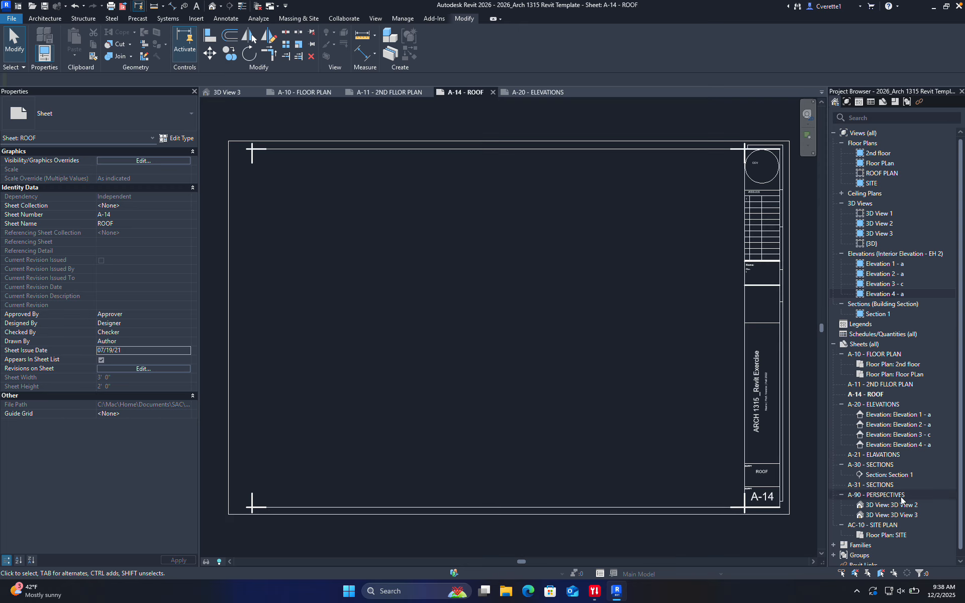
{"action": "double_click", "coordinate": [885, 485]}
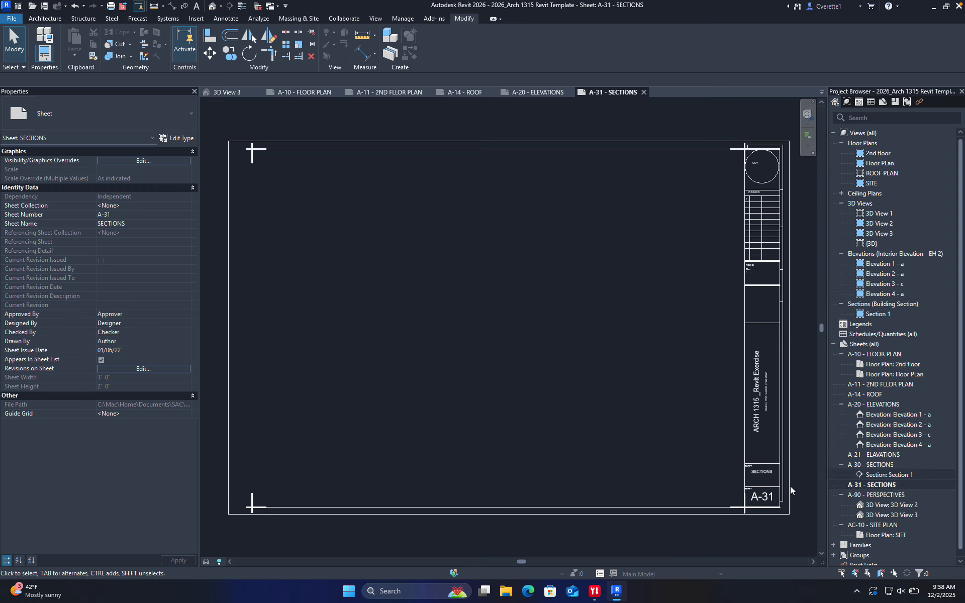
{"action": "double_click", "coordinate": [871, 495]}
{"action": "double_click", "coordinate": [878, 525]}
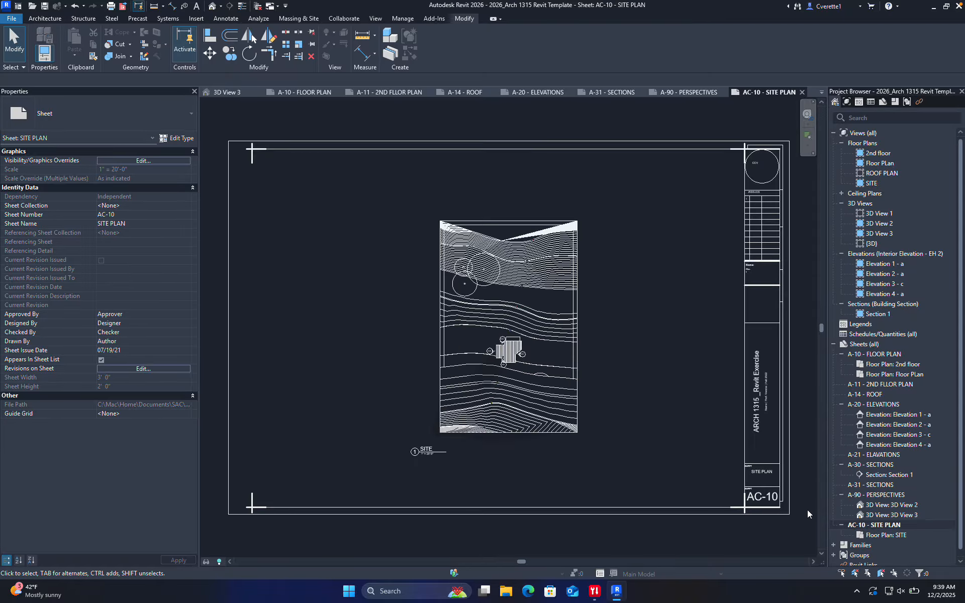
Change the project name in the site plan sheet's title block to "Final project"
{"action": "scroll", "coordinate": [578, 385], "scroll_direction": "up", "scroll_amount": 8}
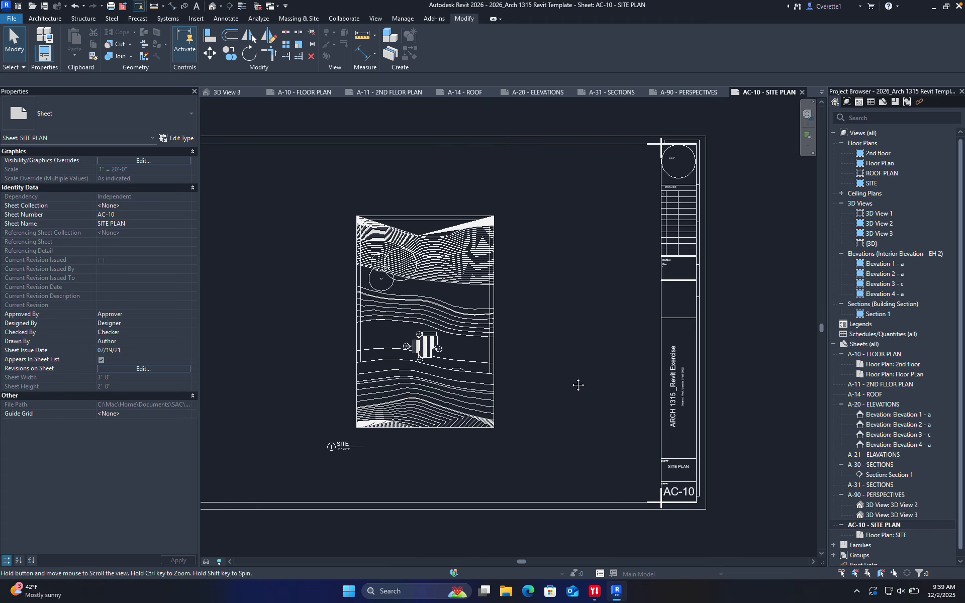
{"action": "left_click", "coordinate": [532, 401]}
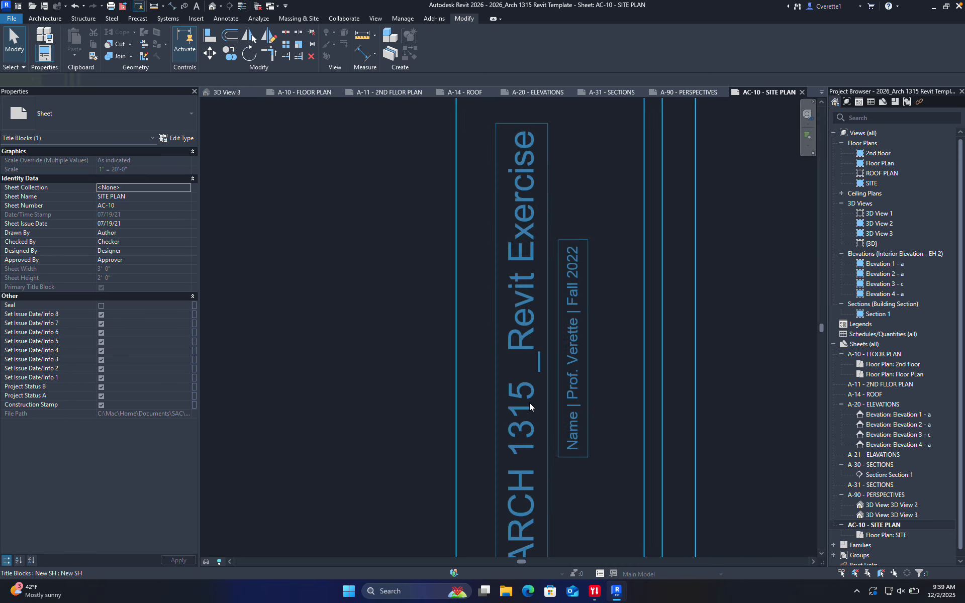
{"action": "left_click", "coordinate": [529, 402]}
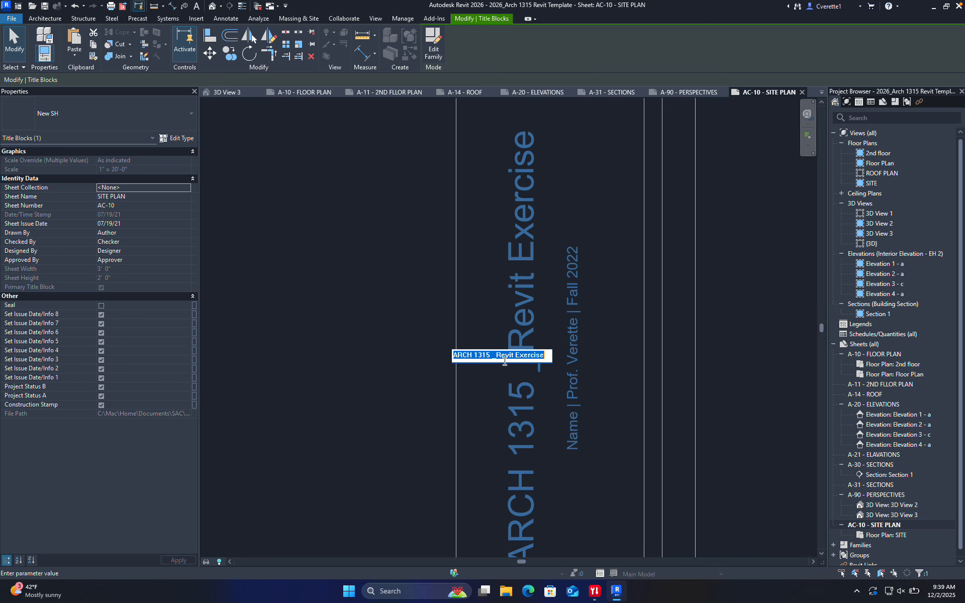
{"action": "type", "text": "Final project"}
{"action": "key", "text": "Return"}
{"action": "left_click", "coordinate": [367, 364]}
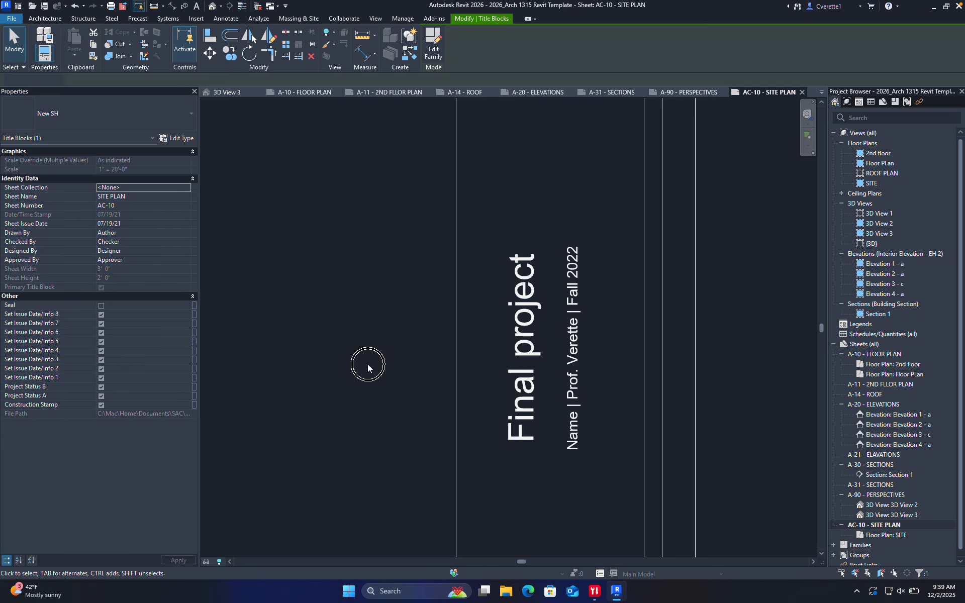
{"action": "scroll", "coordinate": [536, 353], "scroll_direction": "down", "scroll_amount": 1}
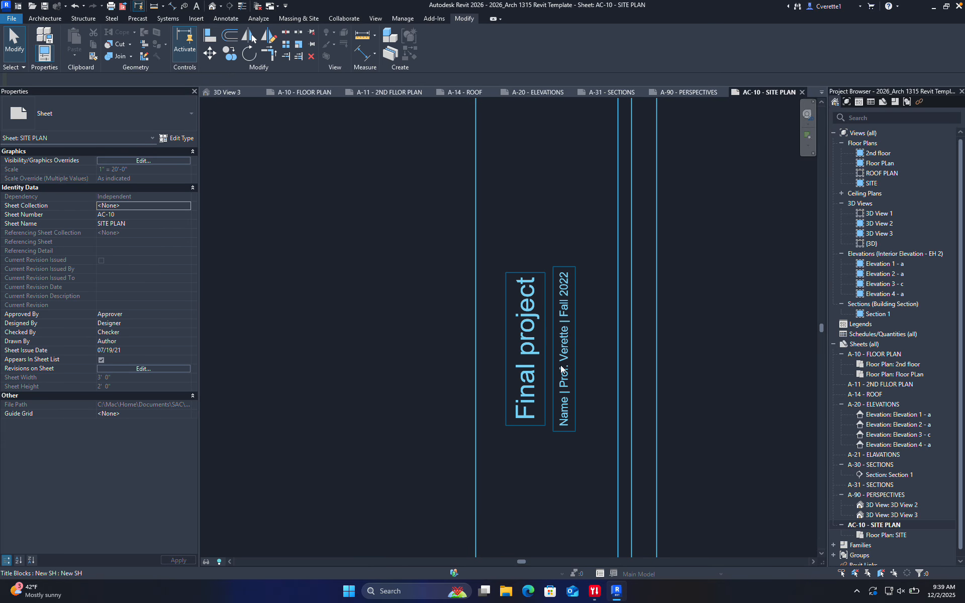
{"action": "left_click", "coordinate": [573, 365]}
{"action": "double_click", "coordinate": [565, 348]}
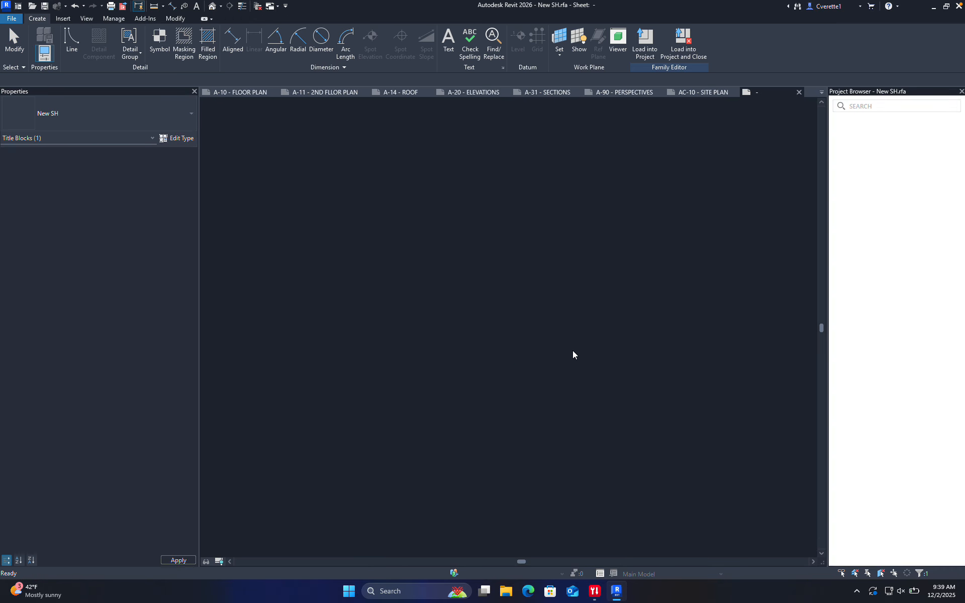
{"action": "scroll", "coordinate": [801, 394], "scroll_direction": "up", "scroll_amount": 5}
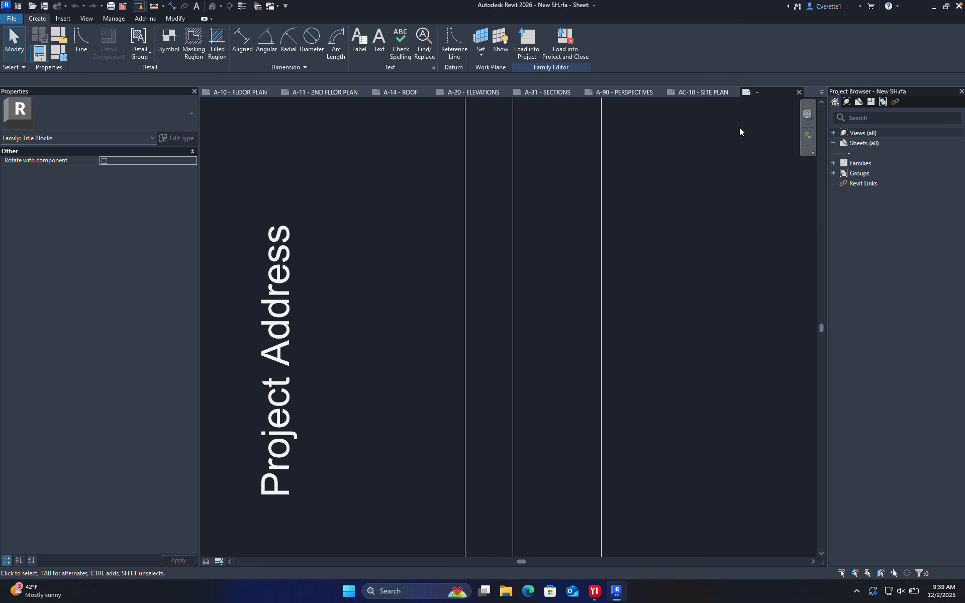
{"action": "left_click", "coordinate": [799, 93]}
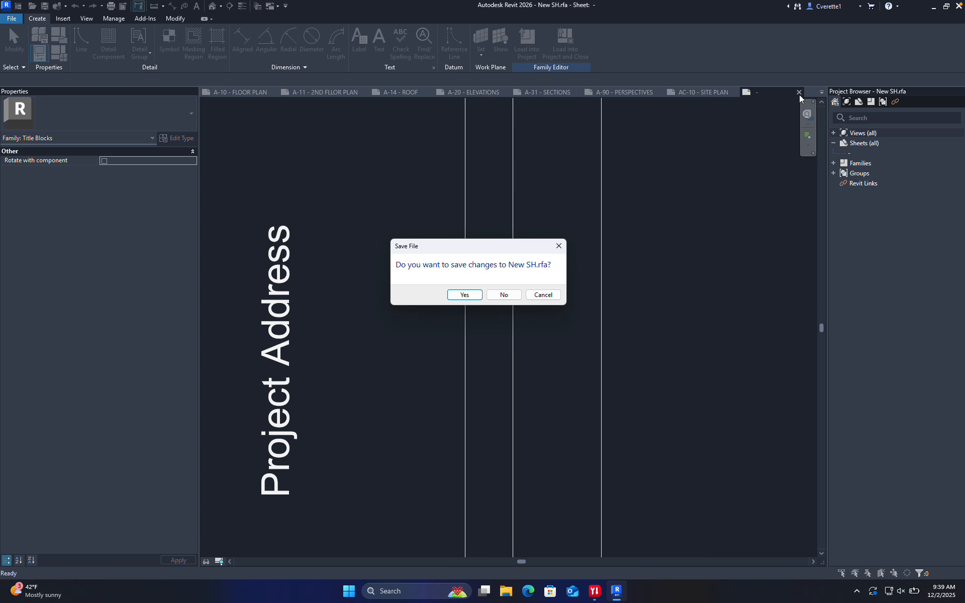
{"action": "left_click", "coordinate": [504, 296]}
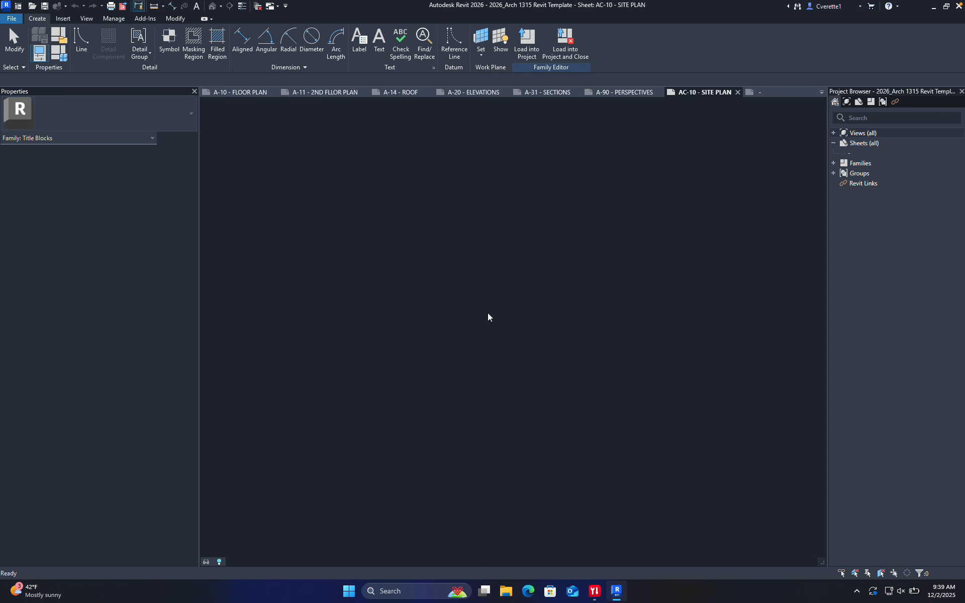
{"action": "middle_click_drag", "start_coordinate": [470, 425], "coordinate": [700, 405]}
{"action": "scroll", "coordinate": [598, 391], "scroll_direction": "down", "scroll_amount": 2}
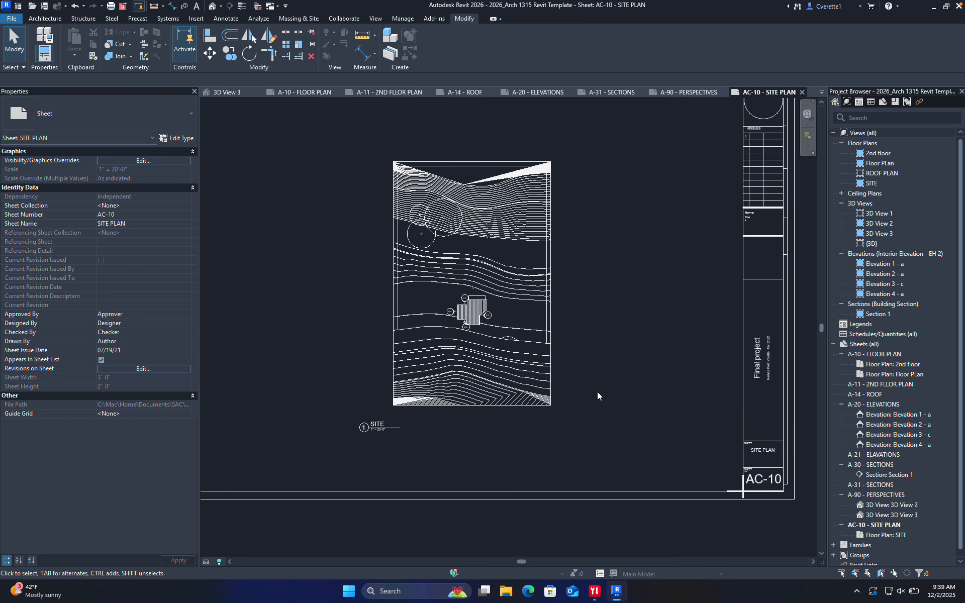
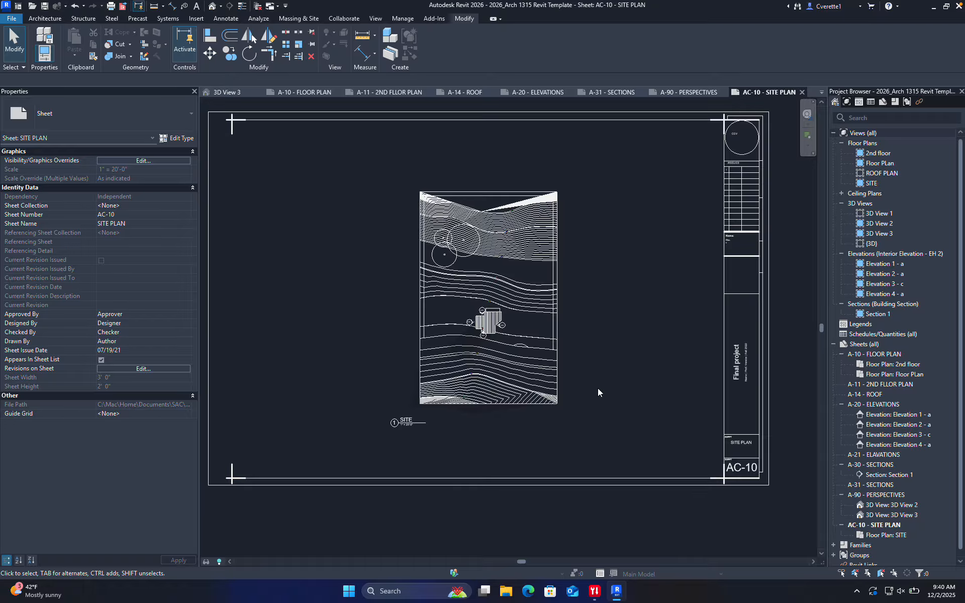
{"action": "scroll", "coordinate": [593, 384], "scroll_direction": "down", "scroll_amount": 2}
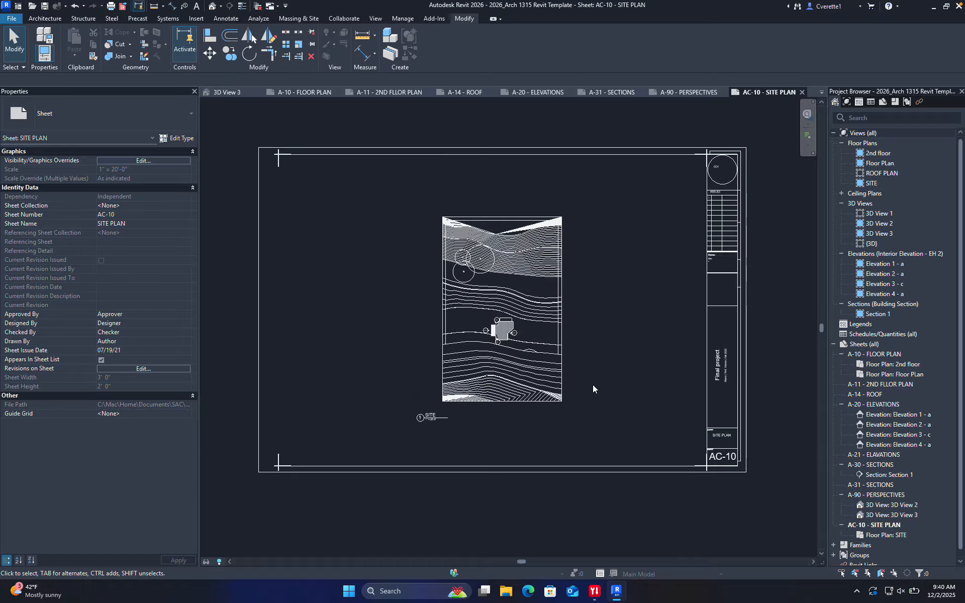
{"action": "scroll", "coordinate": [521, 348], "scroll_direction": "up", "scroll_amount": 3}
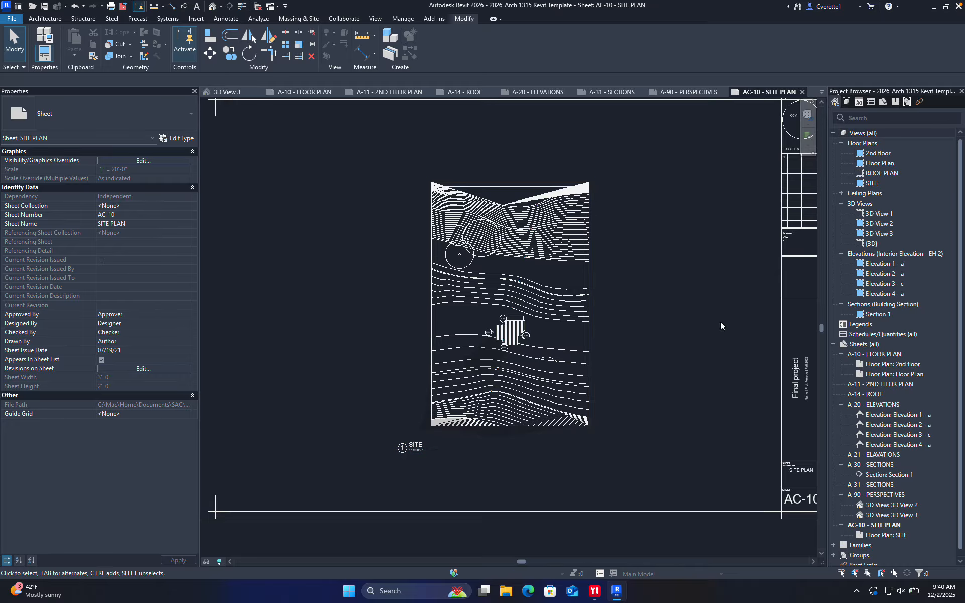
Switch to the Brave browser, search the web for "cute PDF writer" in a new tab, and open the CutePDF Writer product page
{"action": "left_click", "coordinate": [933, 7]}
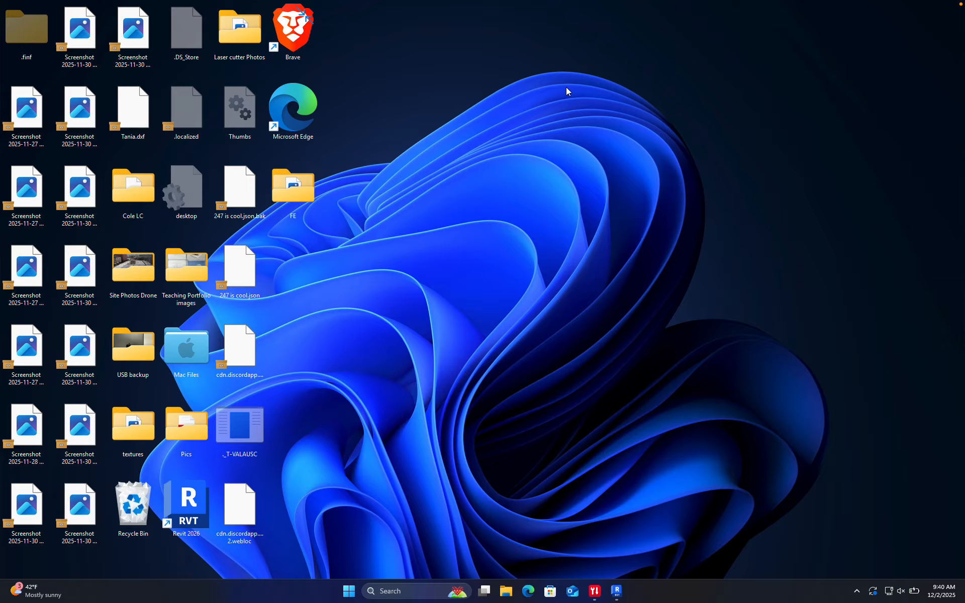
{"action": "double_click", "coordinate": [292, 45]}
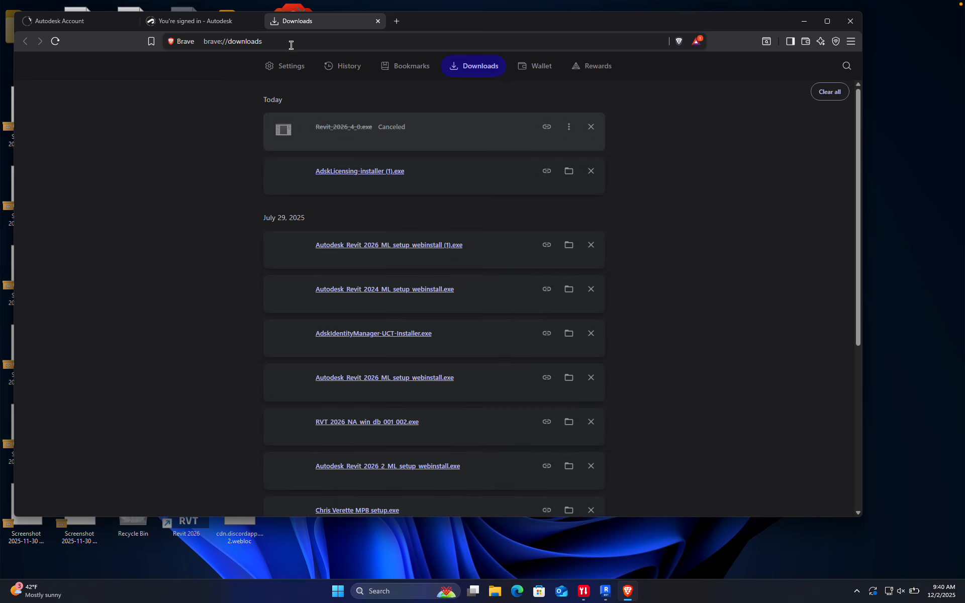
{"action": "left_click", "coordinate": [396, 21]}
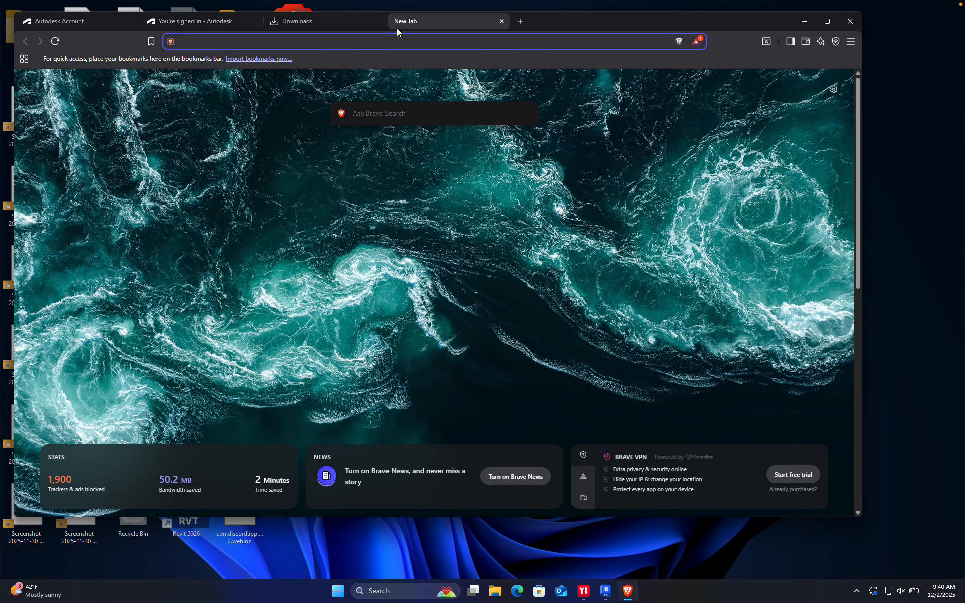
{"action": "type", "text": "cute"}
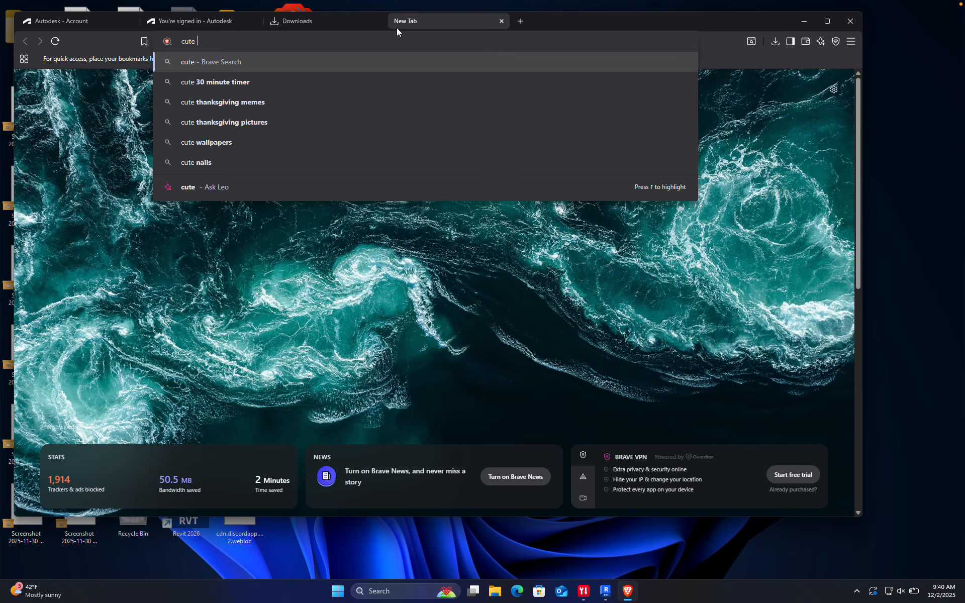
{"action": "type", "text": " PDF"}
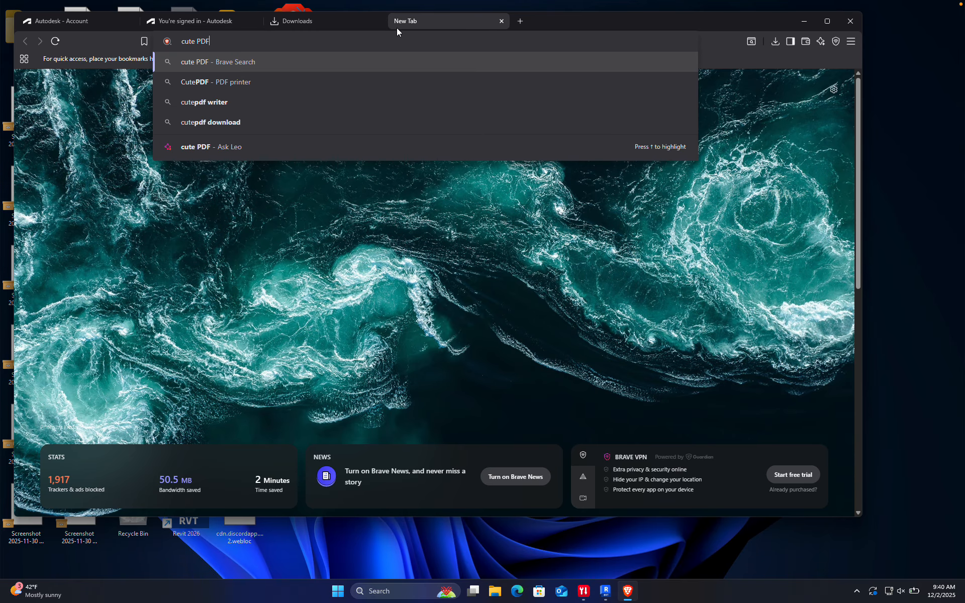
{"action": "type", "text": " writer"}
{"action": "key", "text": "Return"}
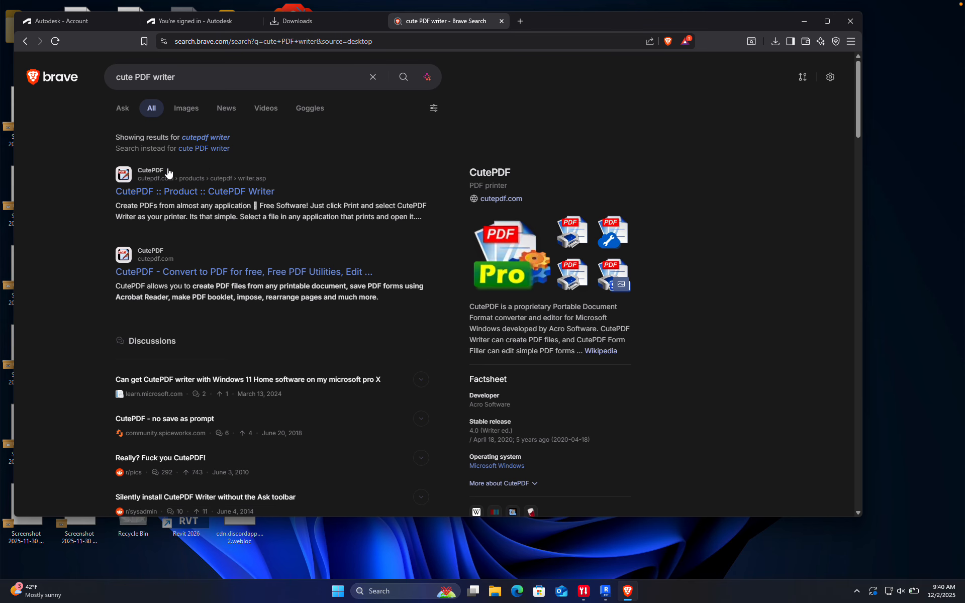
{"action": "left_click", "coordinate": [144, 193]}
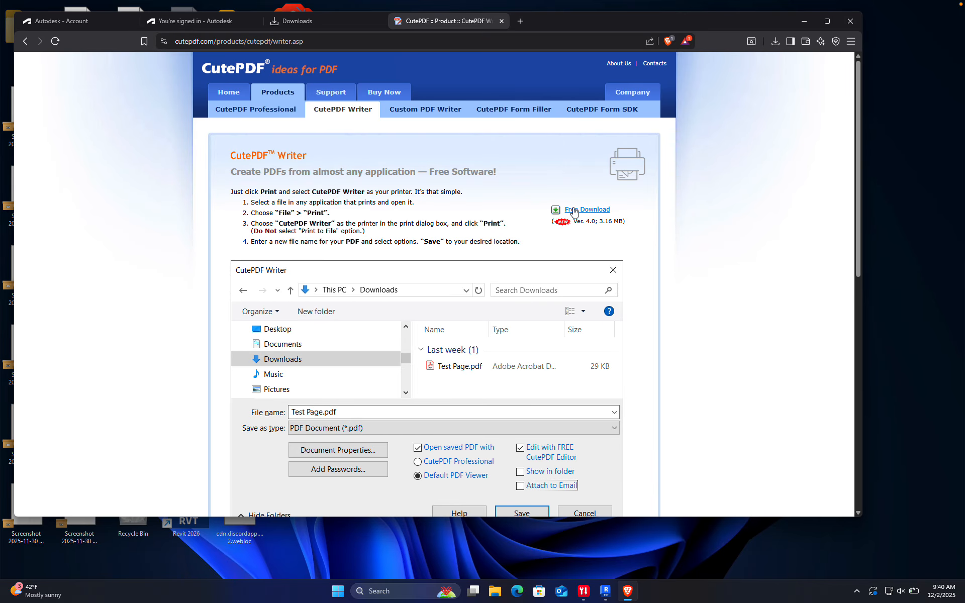
Search the computer for "cutepdf" and return to the CutePDF Writer web page
{"action": "left_click", "coordinate": [386, 591]}
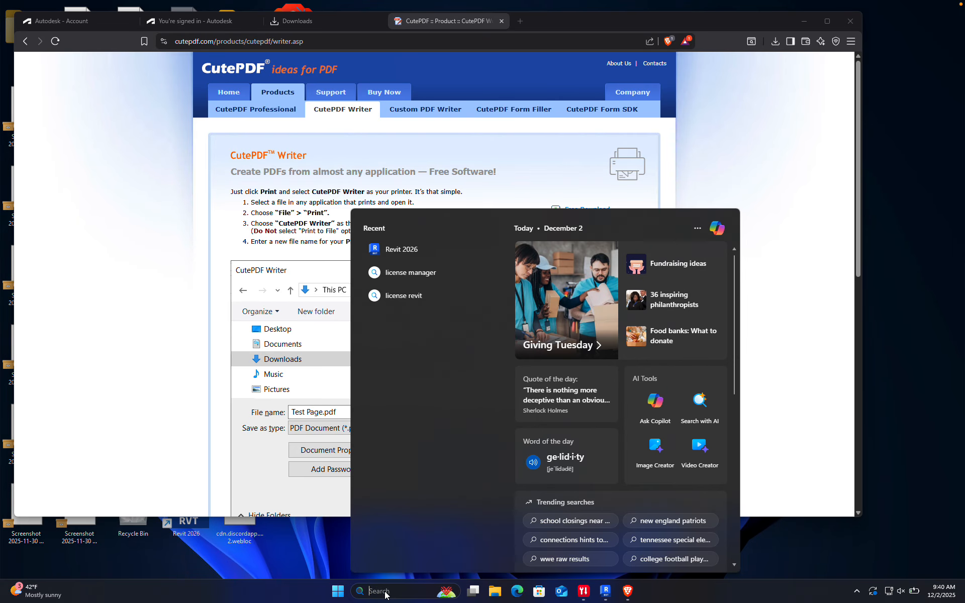
{"action": "type", "text": "cutepdf"}
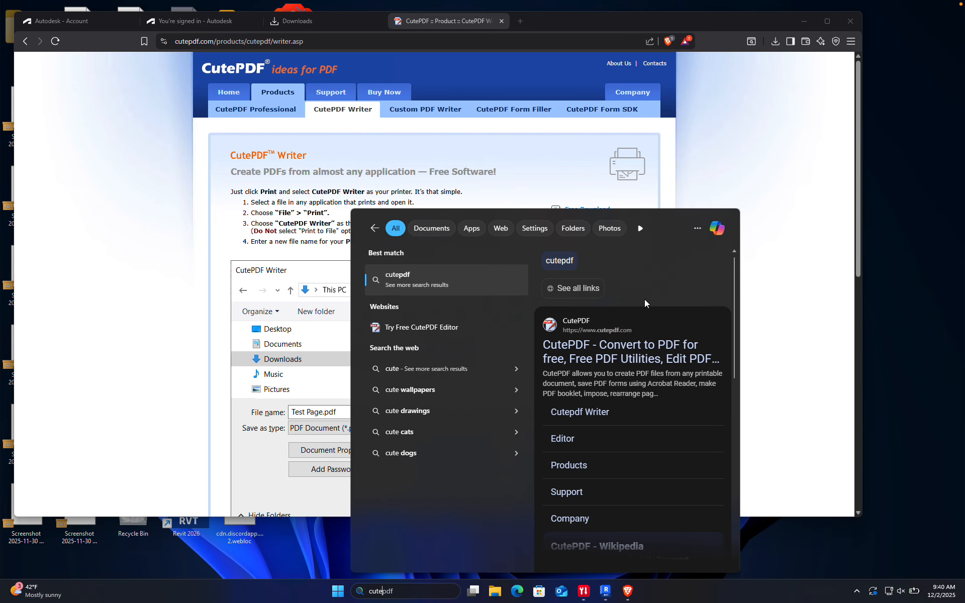
{"action": "left_click", "coordinate": [801, 267]}
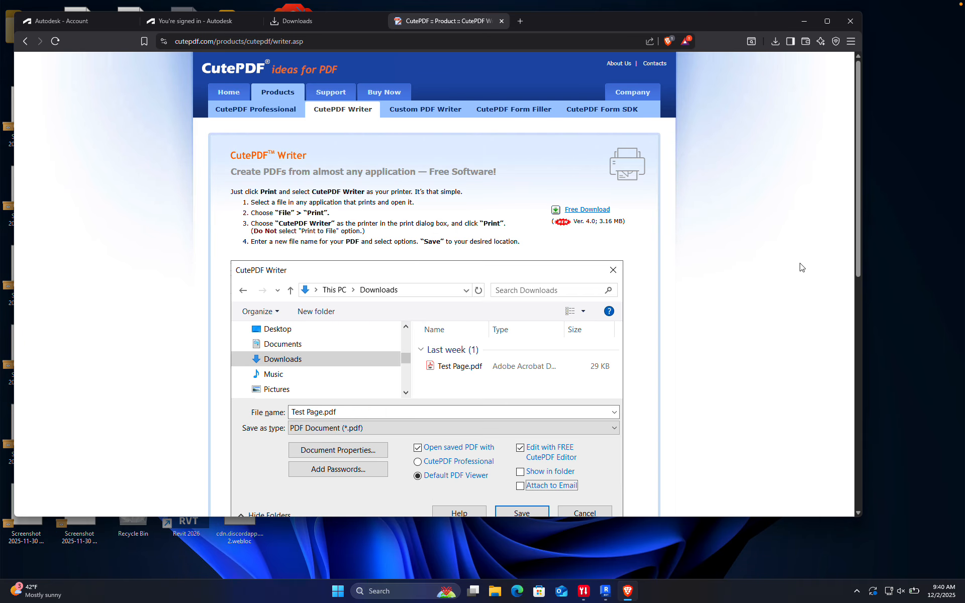
Download the free CutePDF Writer installer, saving it as CuteWriter in the Desktop folder
{"action": "left_click", "coordinate": [577, 211]}
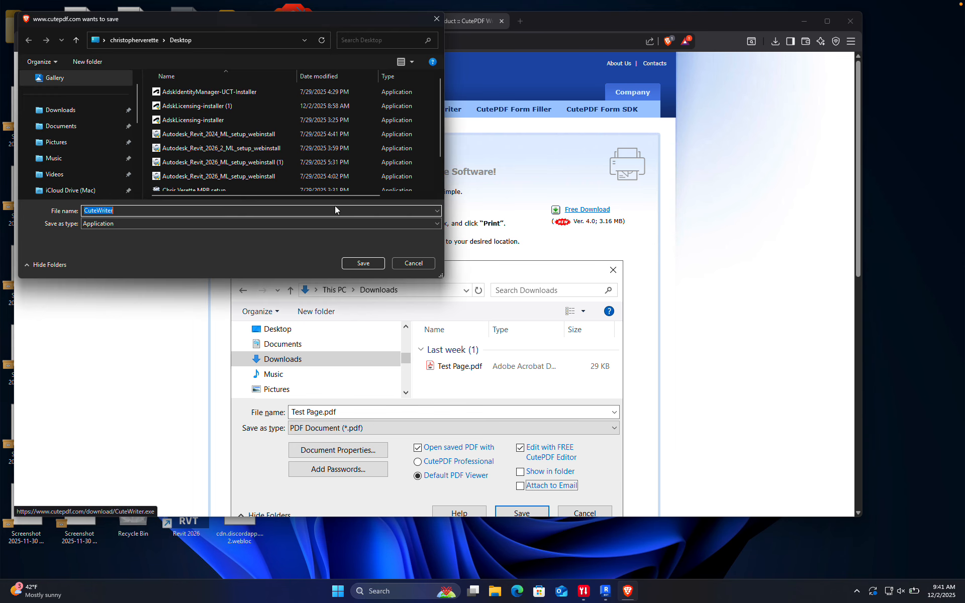
{"action": "left_click", "coordinate": [68, 119]}
{"action": "scroll", "coordinate": [75, 141], "scroll_direction": "down", "scroll_amount": 2}
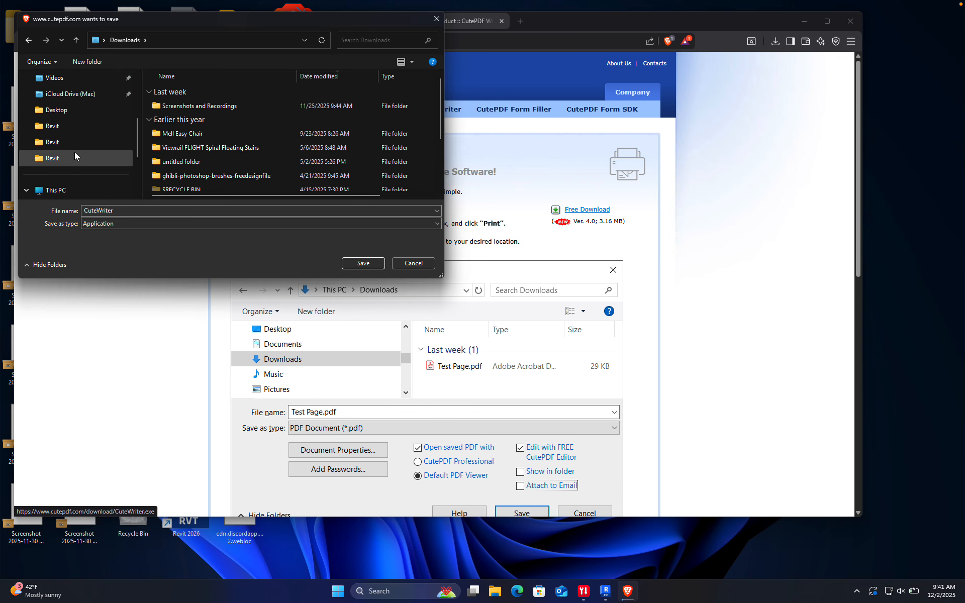
{"action": "left_click", "coordinate": [64, 190]}
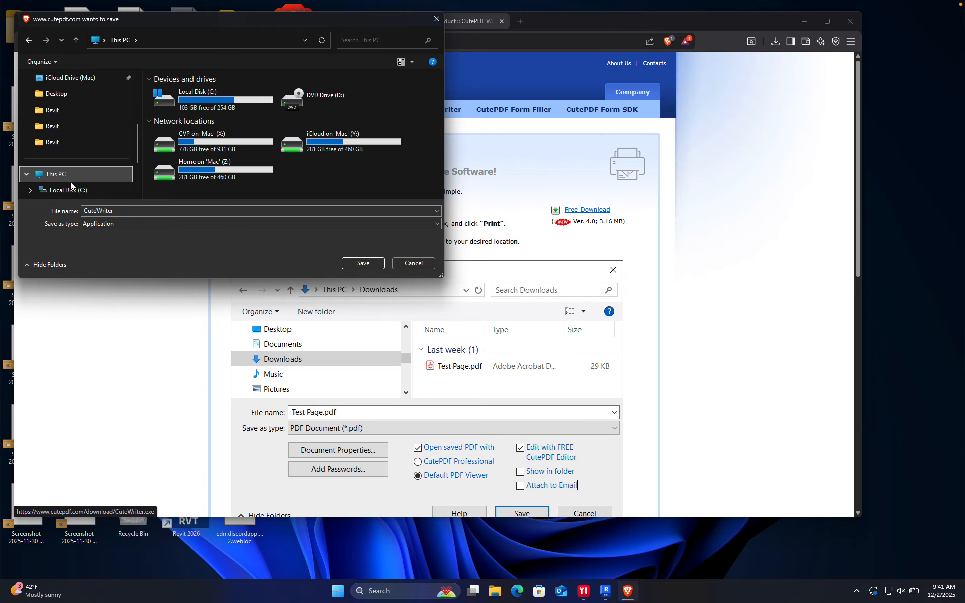
{"action": "scroll", "coordinate": [72, 177], "scroll_direction": "up", "scroll_amount": 3}
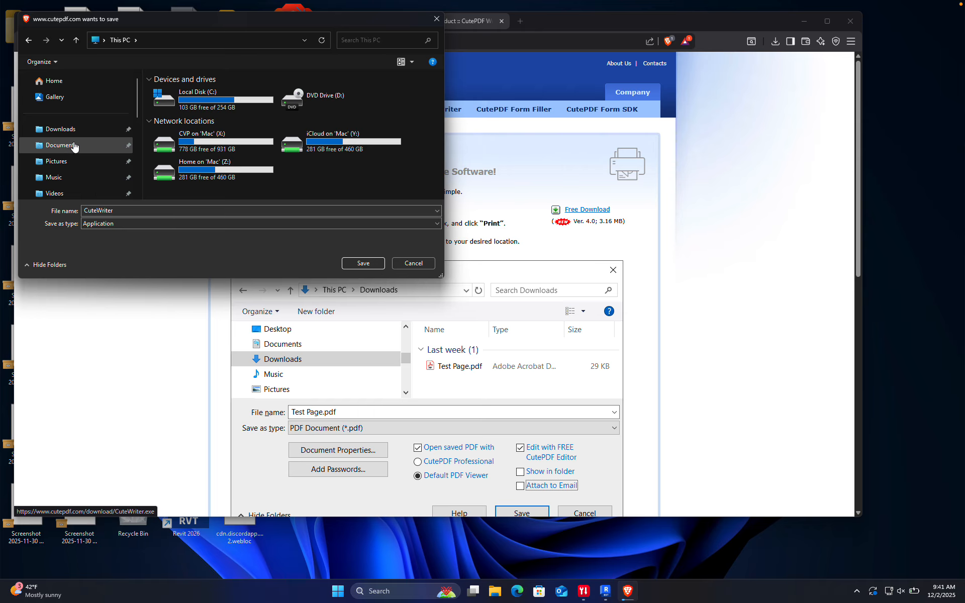
{"action": "scroll", "coordinate": [71, 171], "scroll_direction": "down", "scroll_amount": 2}
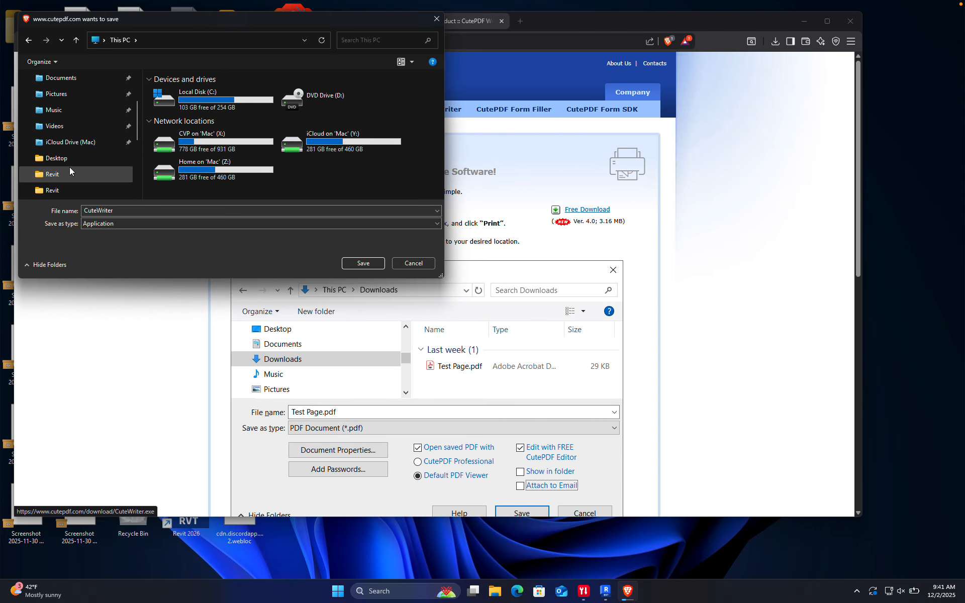
{"action": "left_click", "coordinate": [68, 161]}
{"action": "left_click", "coordinate": [362, 263]}
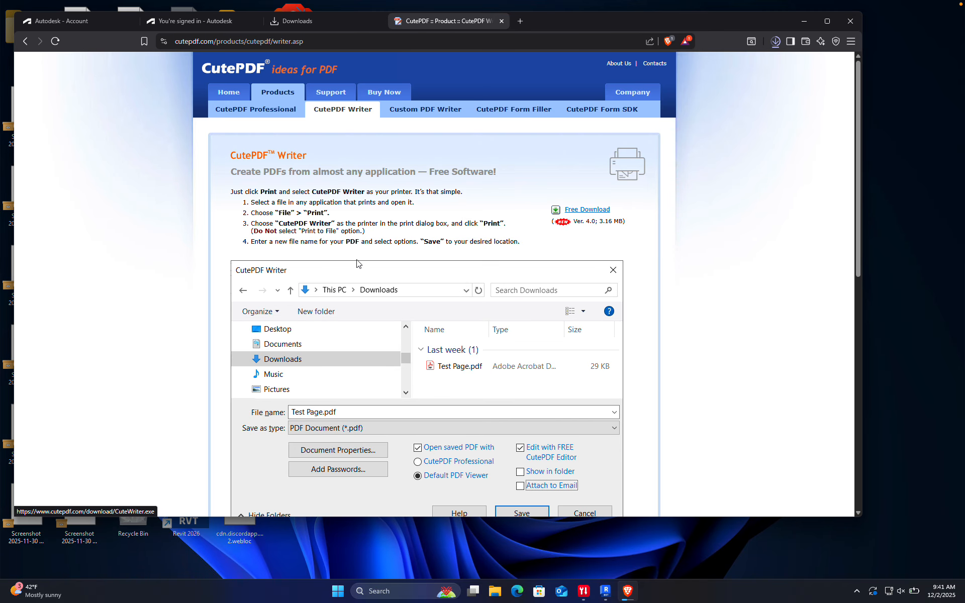
Run the CuteWriter installer from its download folder, minimize the browser, and bring the setup window to the front
{"action": "left_click", "coordinate": [776, 43]}
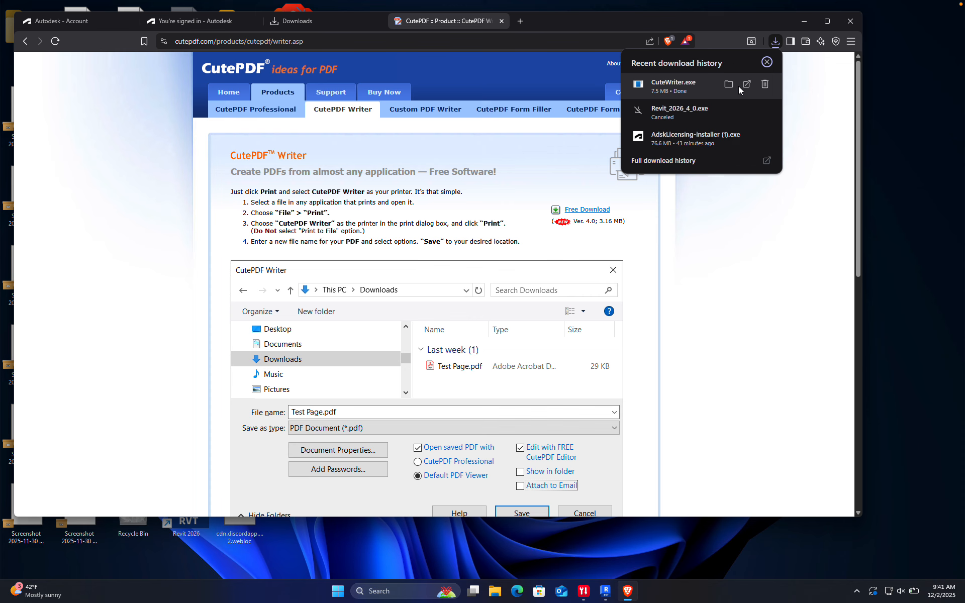
{"action": "left_click", "coordinate": [729, 84]}
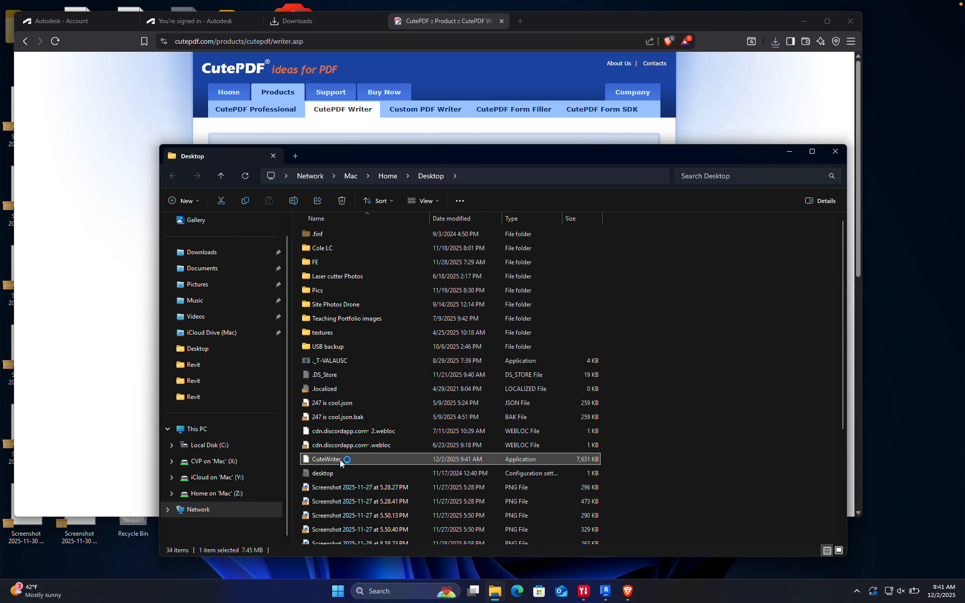
{"action": "left_click", "coordinate": [425, 376]}
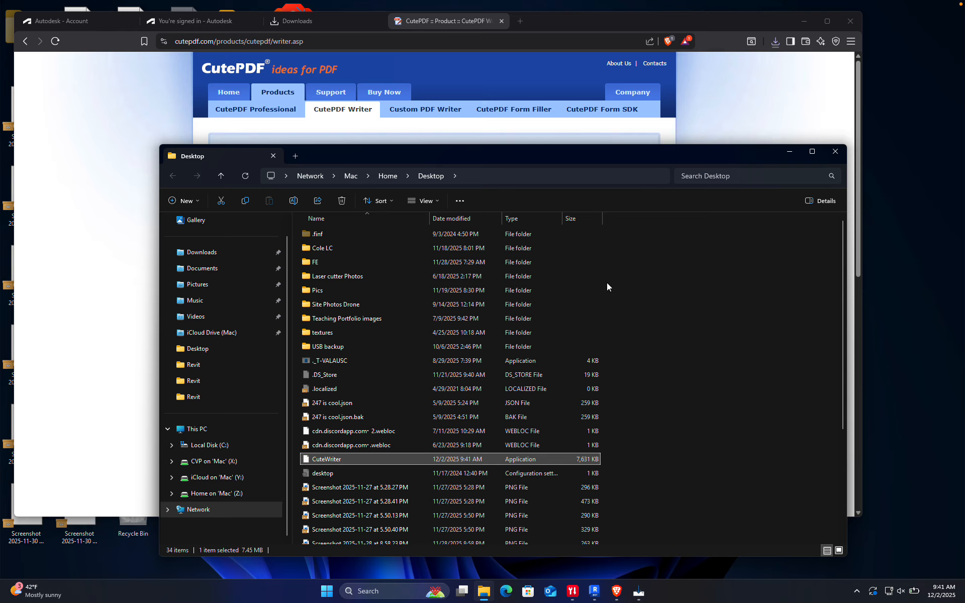
{"action": "left_click", "coordinate": [90, 220]}
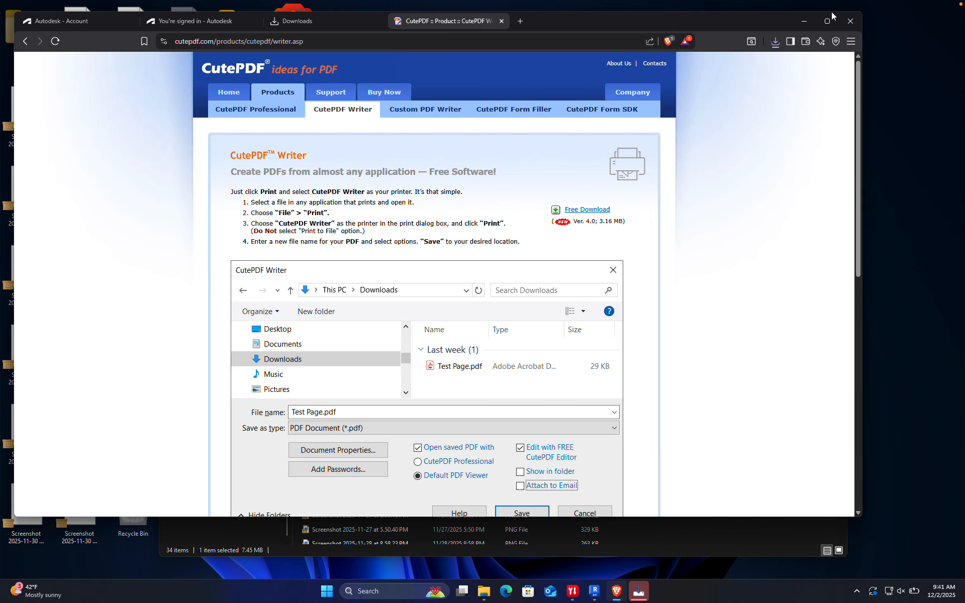
{"action": "left_click", "coordinate": [805, 23]}
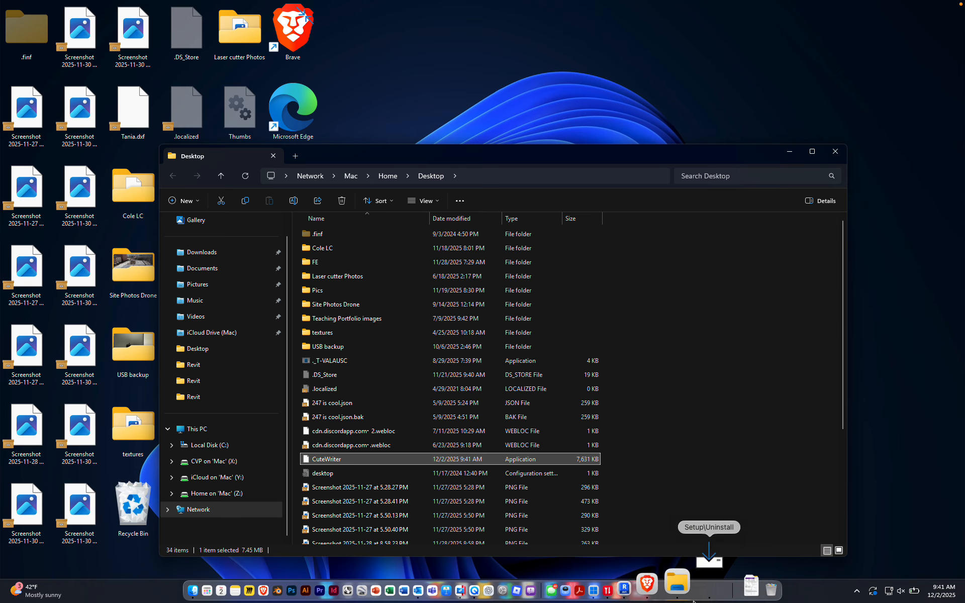
{"action": "left_click", "coordinate": [702, 589]}
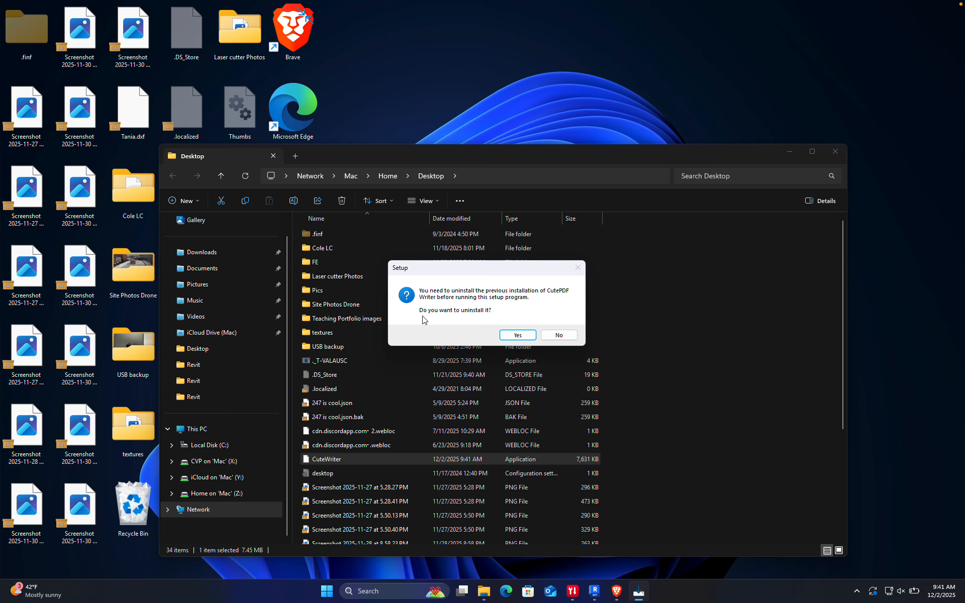
Decline uninstalling the previous CutePDF Writer installation and close the Desktop folder window
{"action": "left_click", "coordinate": [557, 335]}
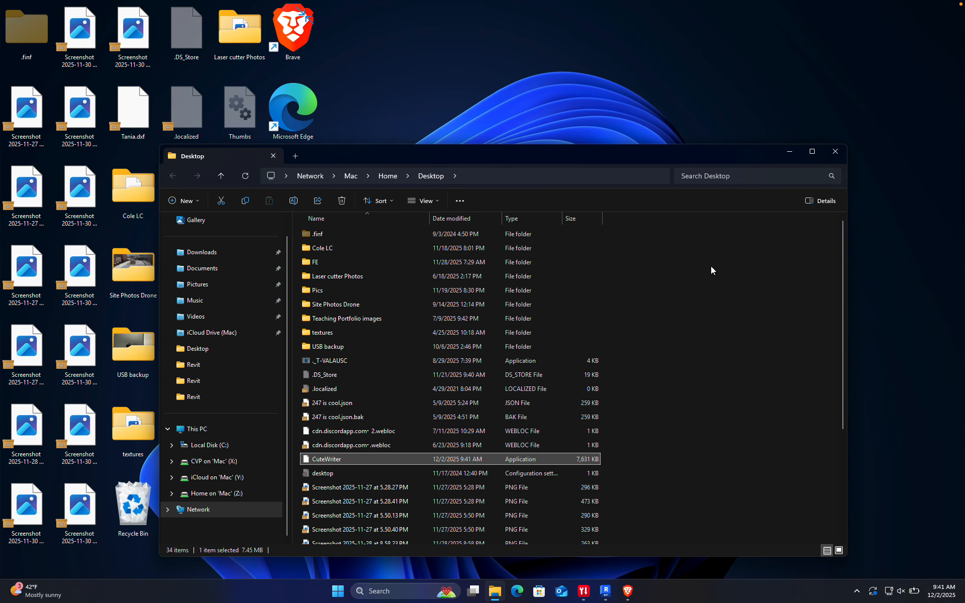
{"action": "left_click", "coordinate": [732, 281]}
{"action": "left_click", "coordinate": [836, 154]}
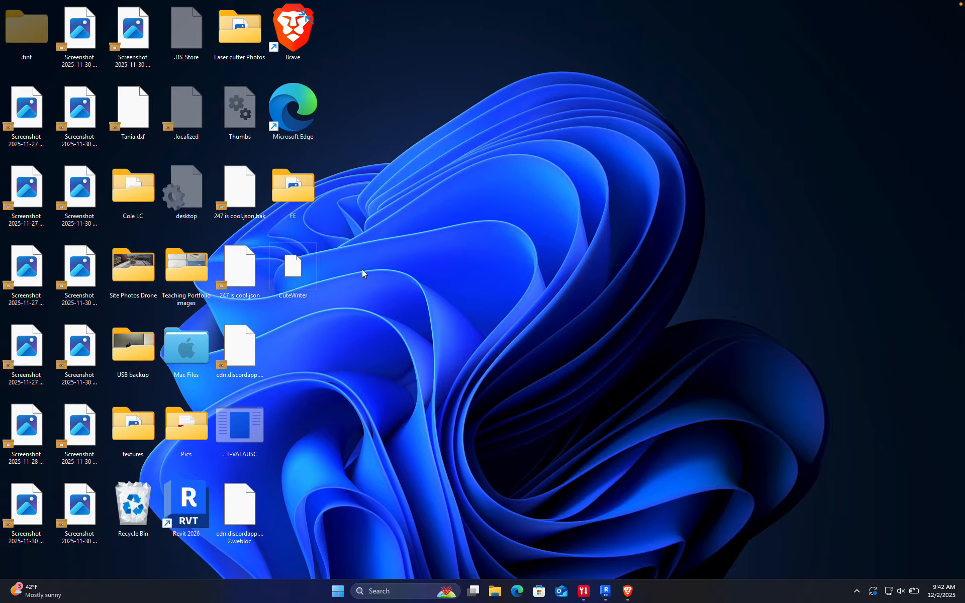
Switch back to Revit, start a DWG export, and create a new export set named Set 1
{"action": "left_click", "coordinate": [606, 589]}
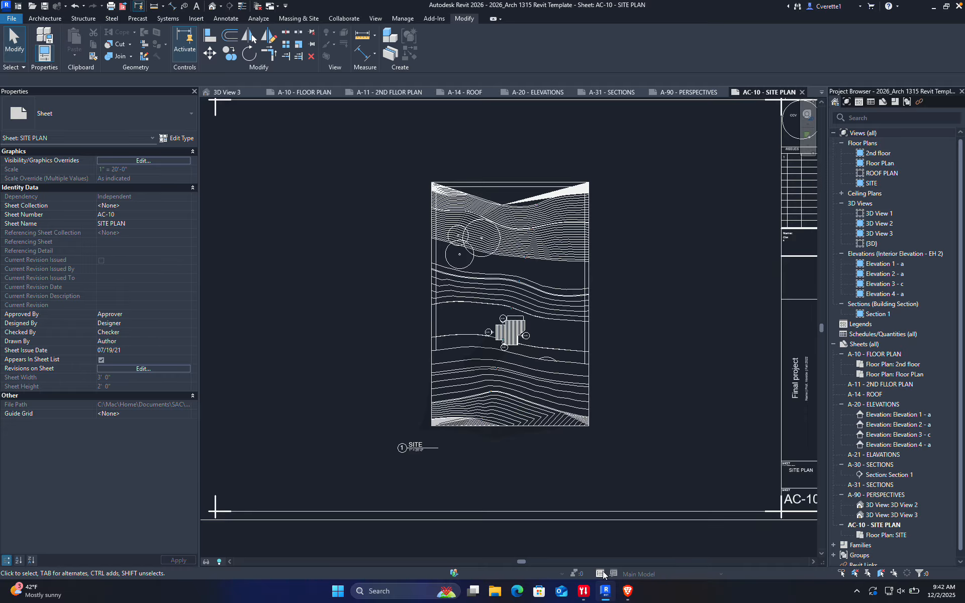
{"action": "scroll", "coordinate": [315, 277], "scroll_direction": "down", "scroll_amount": 2}
{"action": "middle_click_drag", "start_coordinate": [315, 276], "coordinate": [365, 299]}
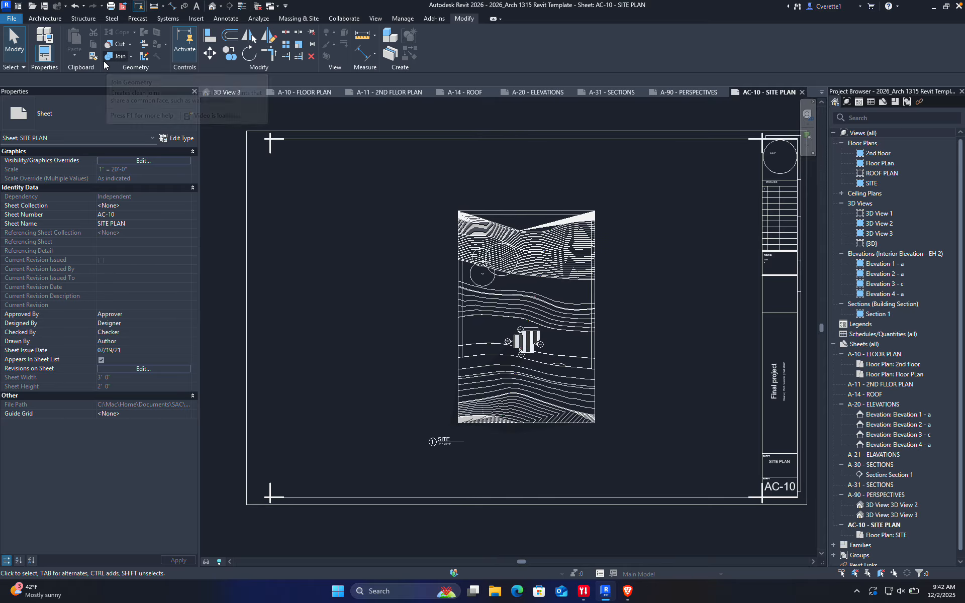
{"action": "left_click", "coordinate": [14, 19]}
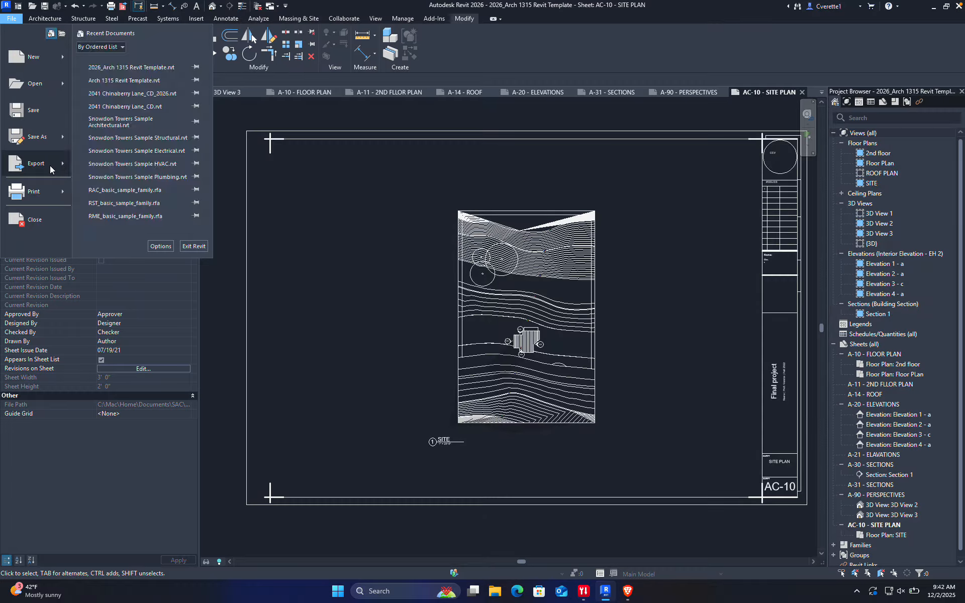
{"action": "mouse_move", "coordinate": [51, 169]}
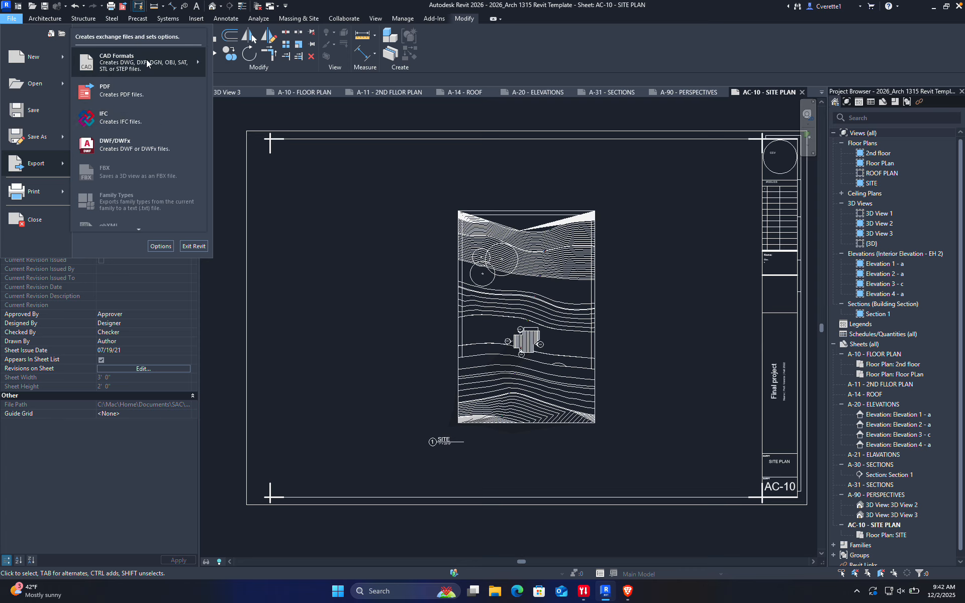
{"action": "mouse_move", "coordinate": [153, 62]}
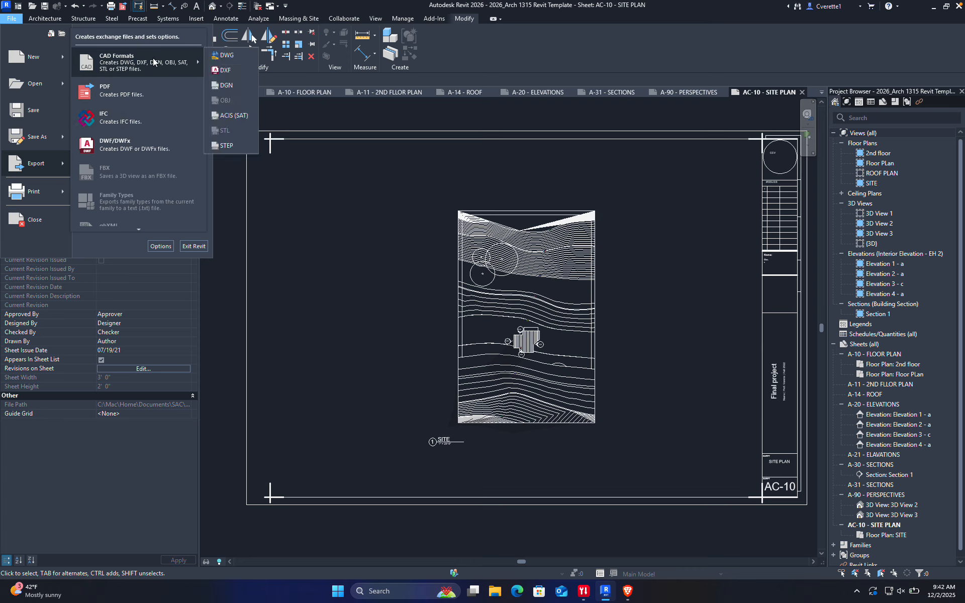
{"action": "left_click", "coordinate": [229, 55]}
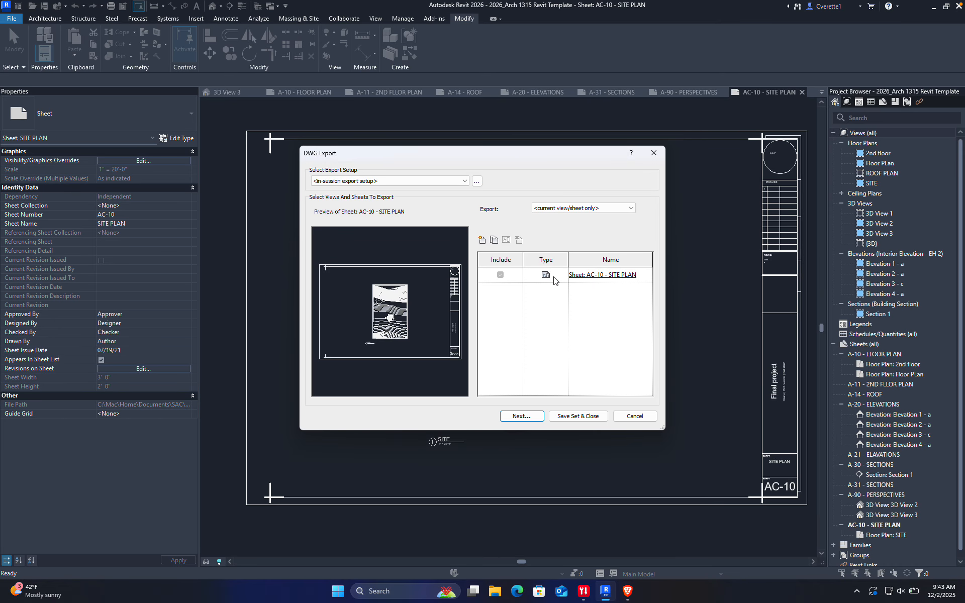
{"action": "left_click", "coordinate": [482, 240]}
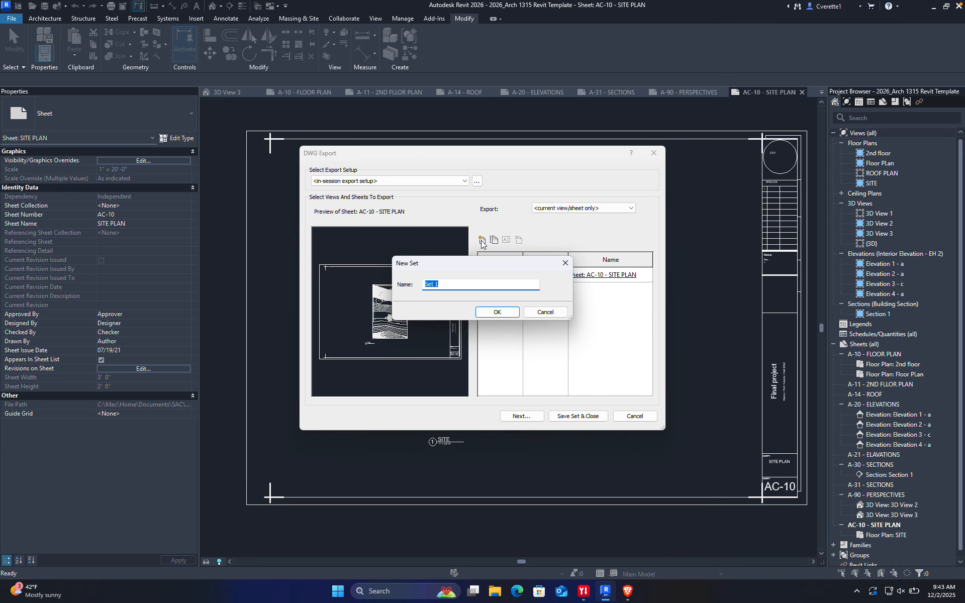
{"action": "left_click", "coordinate": [496, 312]}
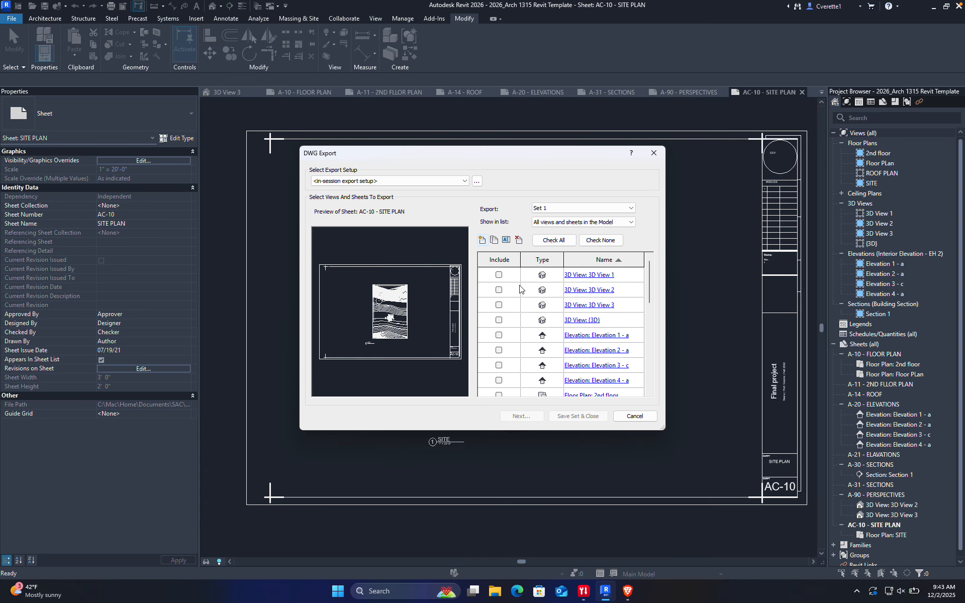
Include sheets A-10, A-11, A-14, A-20, A-21, A-30, A-31 and A-90 in the DWG export set
{"action": "left_click", "coordinate": [498, 350]}
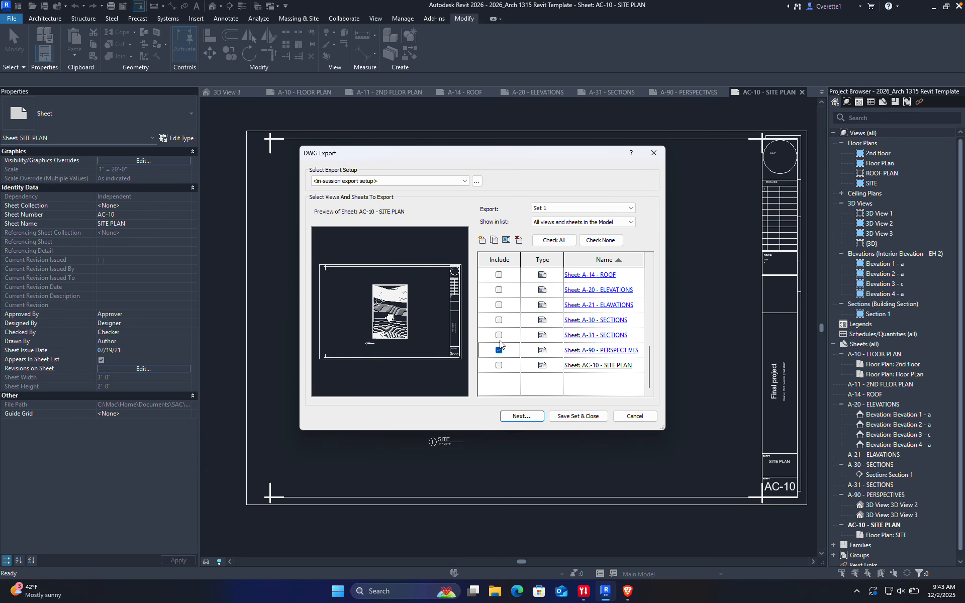
{"action": "left_click", "coordinate": [498, 335]}
{"action": "left_click", "coordinate": [499, 320]}
{"action": "left_click", "coordinate": [498, 305]}
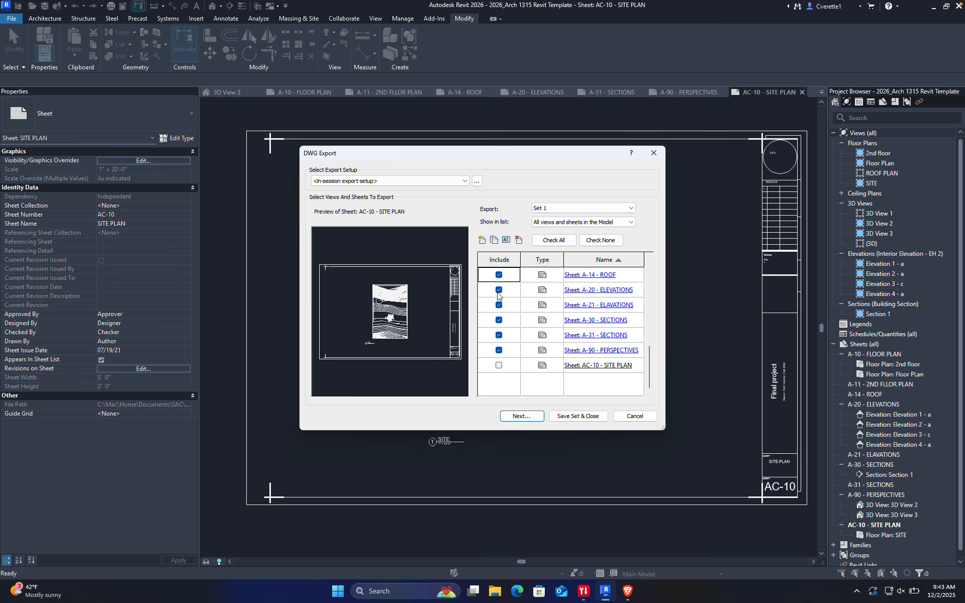
{"action": "scroll", "coordinate": [498, 301], "scroll_direction": "up", "scroll_amount": 3}
{"action": "scroll", "coordinate": [498, 305], "scroll_direction": "down", "scroll_amount": 2}
{"action": "left_click", "coordinate": [499, 304]}
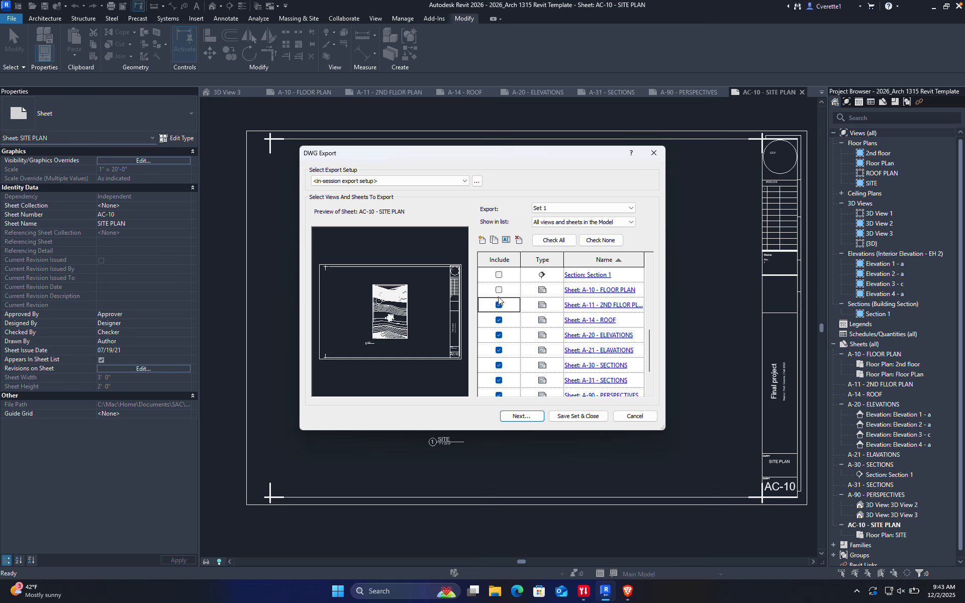
{"action": "left_click", "coordinate": [498, 290]}
{"action": "scroll", "coordinate": [499, 290], "scroll_direction": "up", "scroll_amount": 2}
{"action": "left_click", "coordinate": [498, 365]}
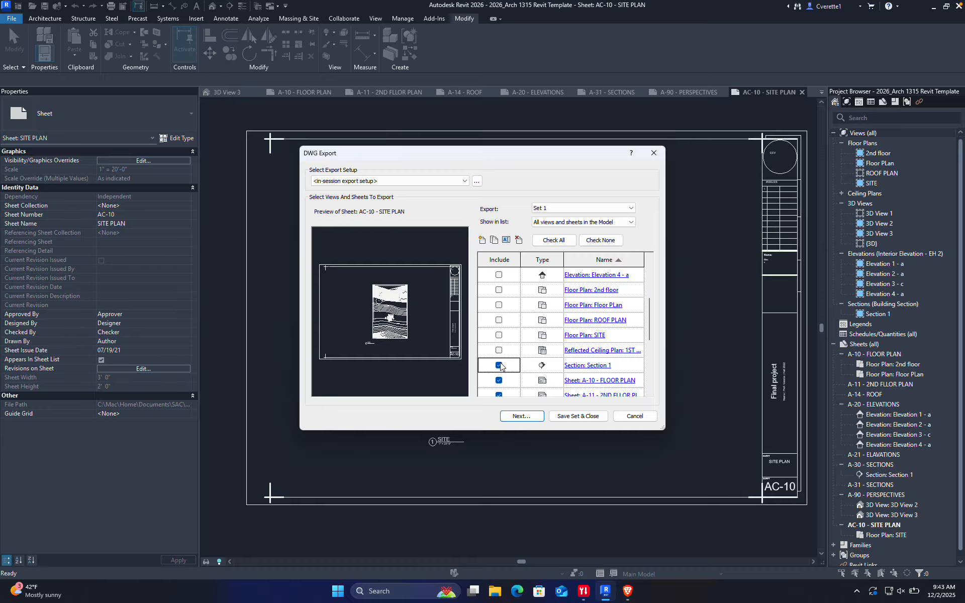
{"action": "scroll", "coordinate": [498, 353], "scroll_direction": "down", "scroll_amount": 2}
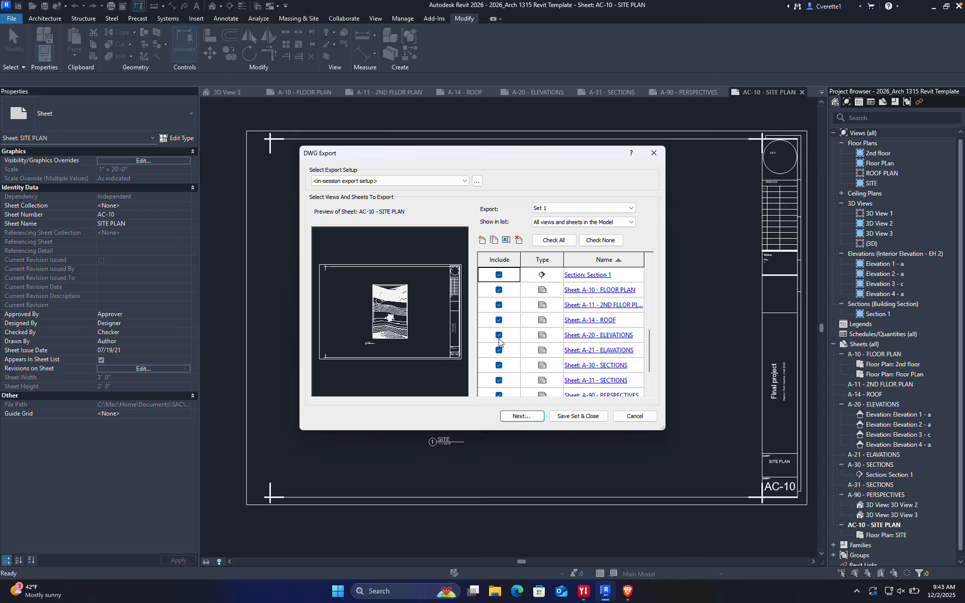
{"action": "scroll", "coordinate": [498, 335], "scroll_direction": "up", "scroll_amount": 1}
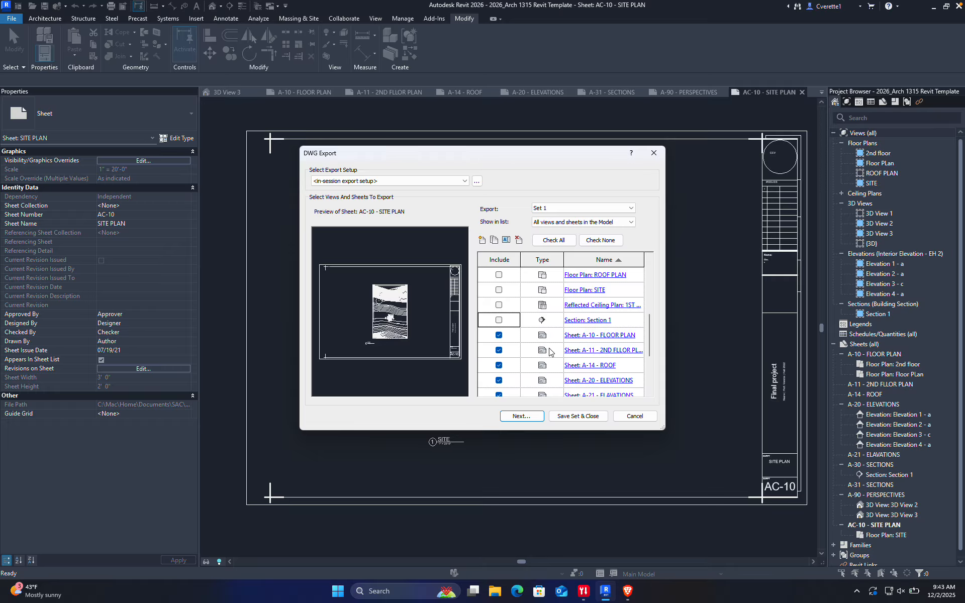
{"action": "left_click", "coordinate": [499, 305]}
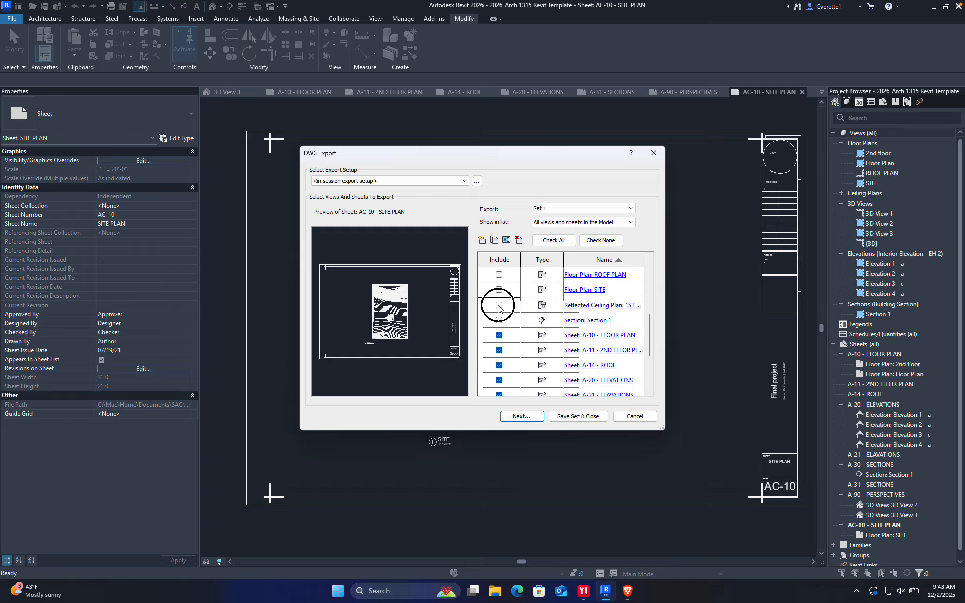
{"action": "scroll", "coordinate": [513, 321], "scroll_direction": "up", "scroll_amount": 4}
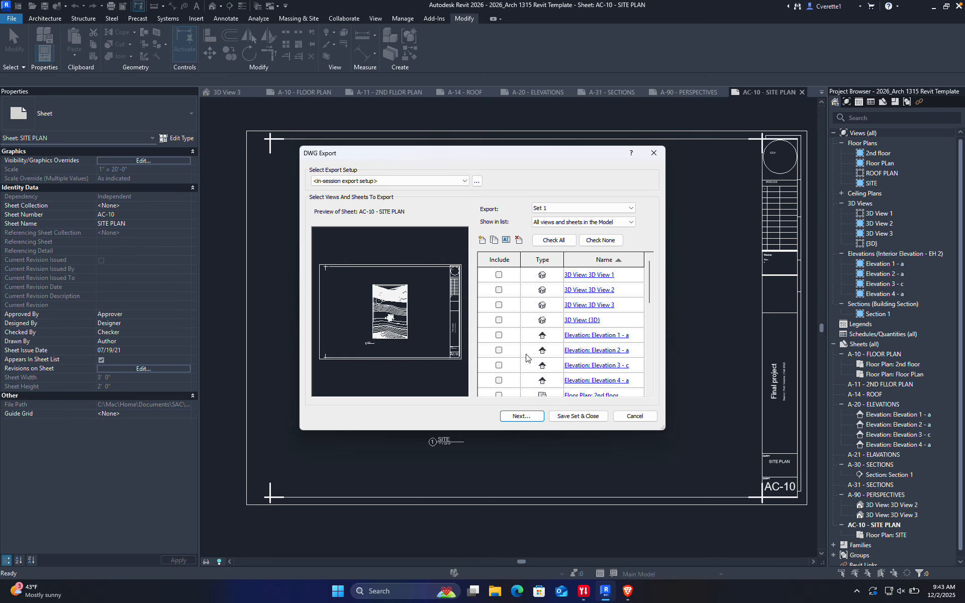
{"action": "scroll", "coordinate": [526, 356], "scroll_direction": "down", "scroll_amount": 6}
Export the chosen sheets to the Desktop as AutoCAD 2007 DWG files with the prefix 2026_Arch 1315 Revit Template
{"action": "left_click", "coordinate": [521, 415]}
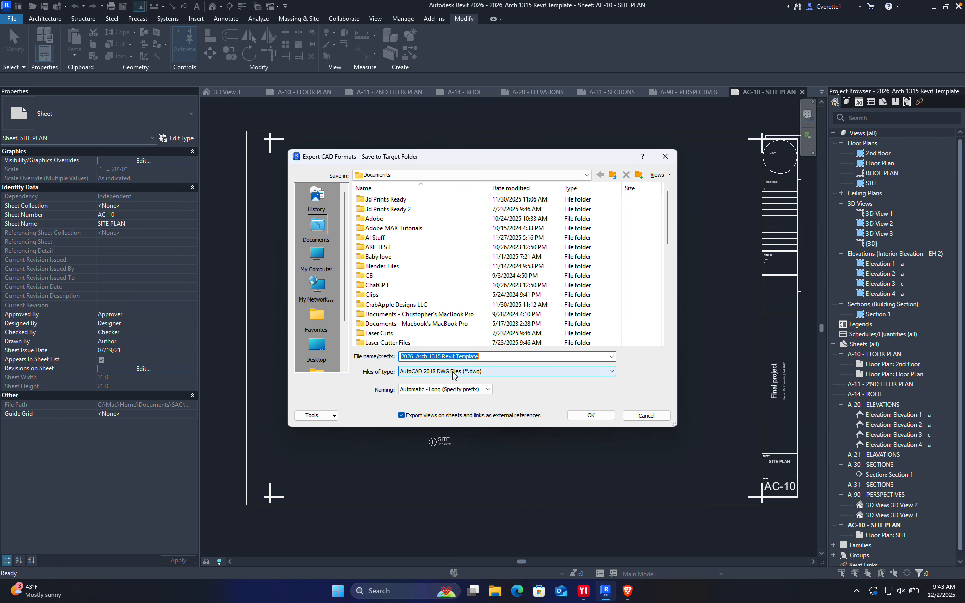
{"action": "left_click", "coordinate": [452, 376]}
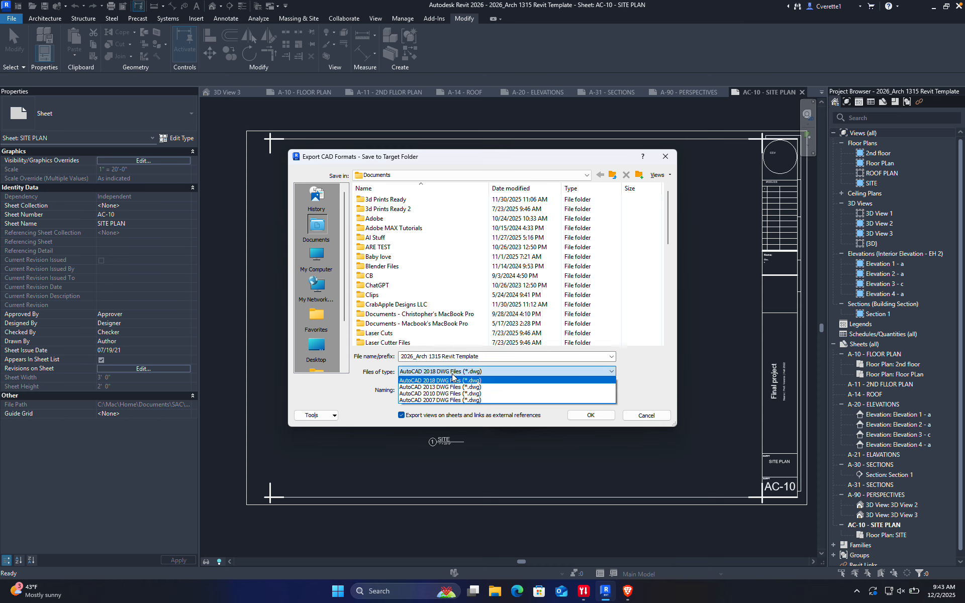
{"action": "left_click", "coordinate": [440, 401]}
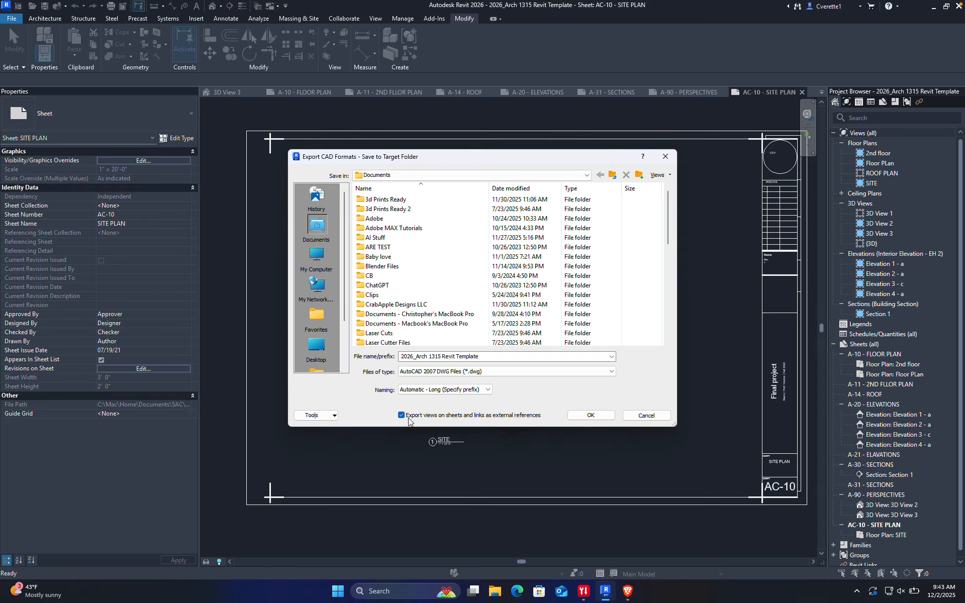
{"action": "left_click", "coordinate": [316, 350]}
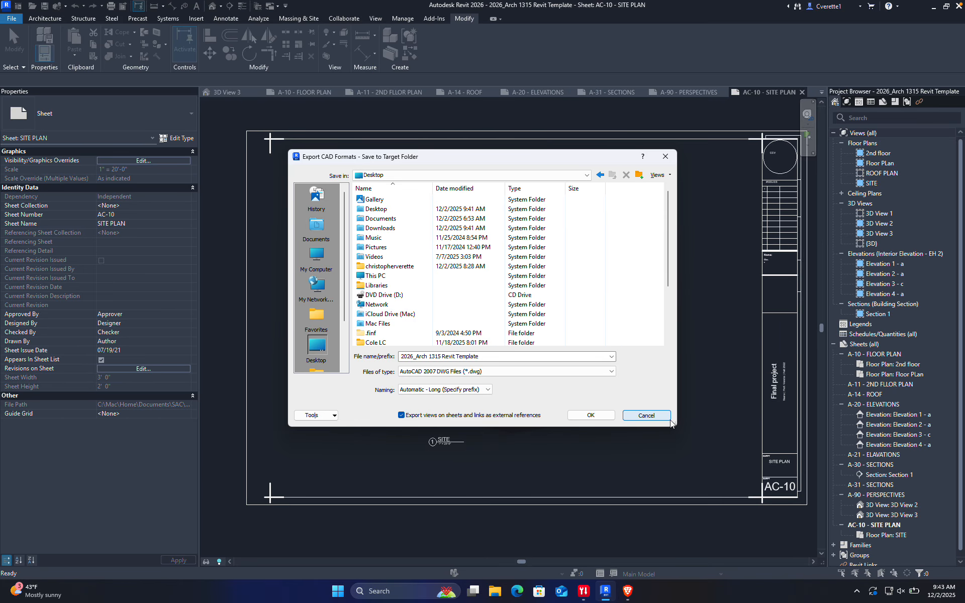
{"action": "left_click", "coordinate": [575, 417]}
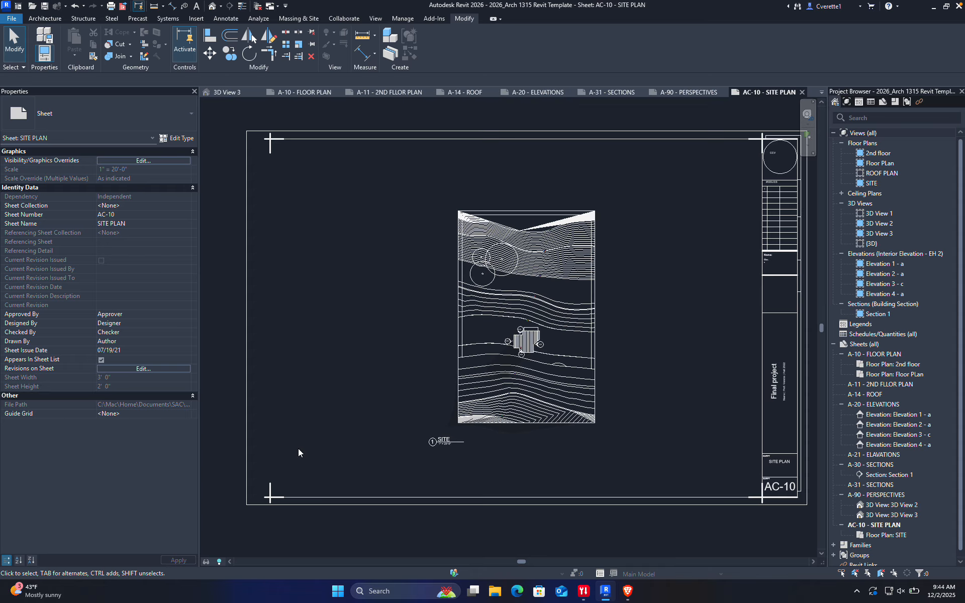
Minimize Revit and look over the exported 2026_Arch 1315 Revit Template files on the desktop
{"action": "left_click", "coordinate": [933, 6]}
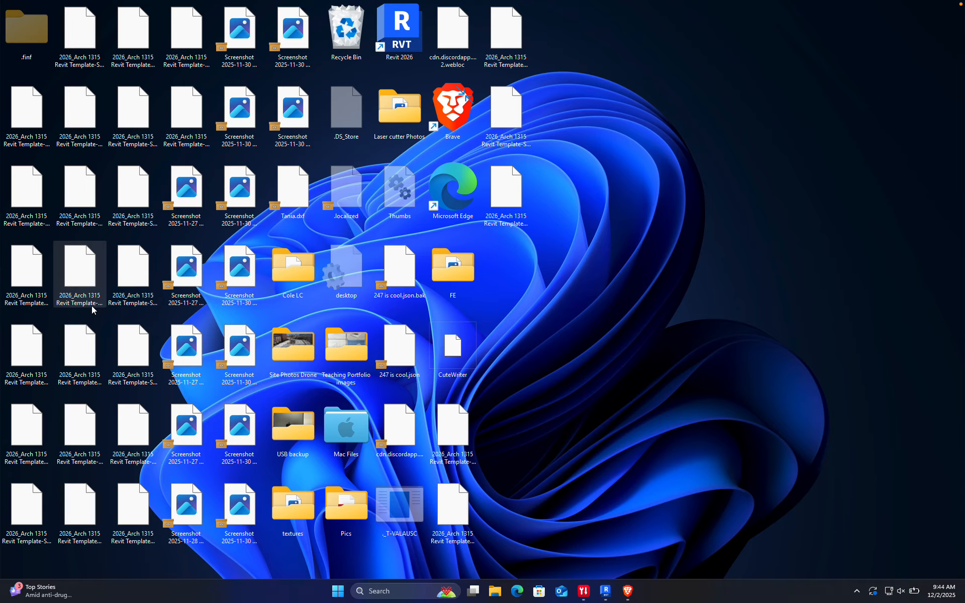
{"action": "left_click_drag", "start_coordinate": [135, 561], "coordinate": [19, 103]}
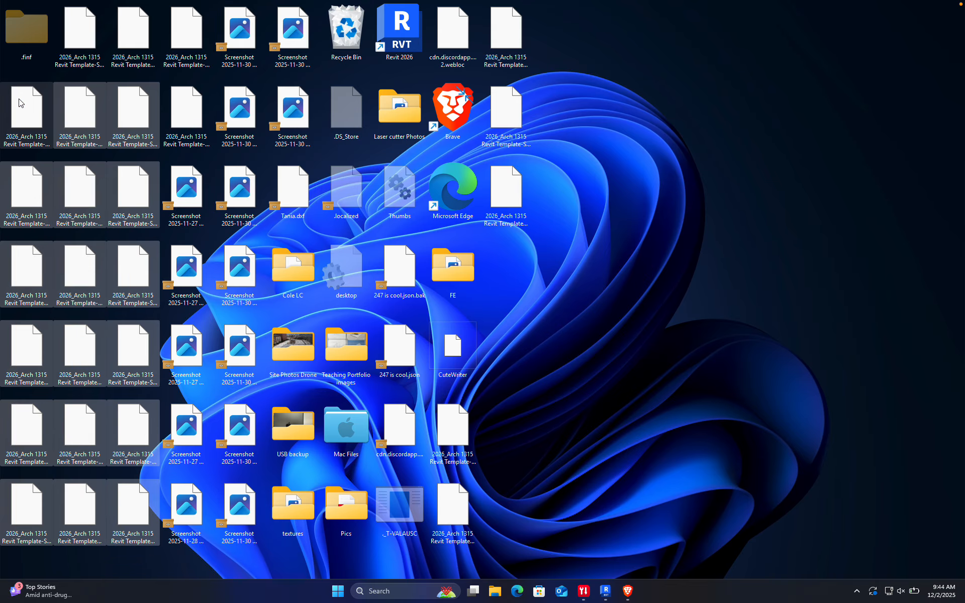
{"action": "left_click", "coordinate": [142, 31], "text": "ctrl"}
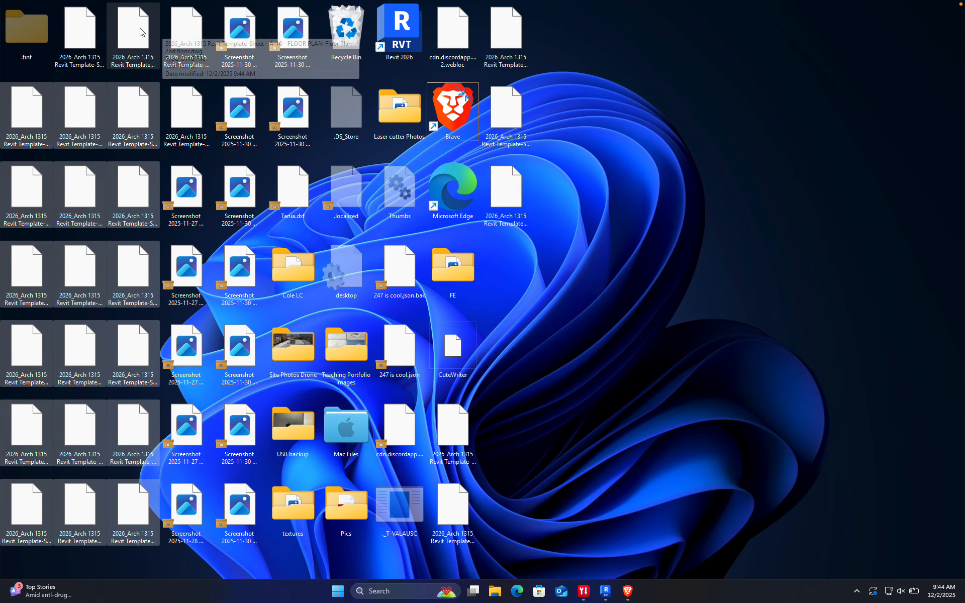
{"action": "left_click", "coordinate": [87, 41]}
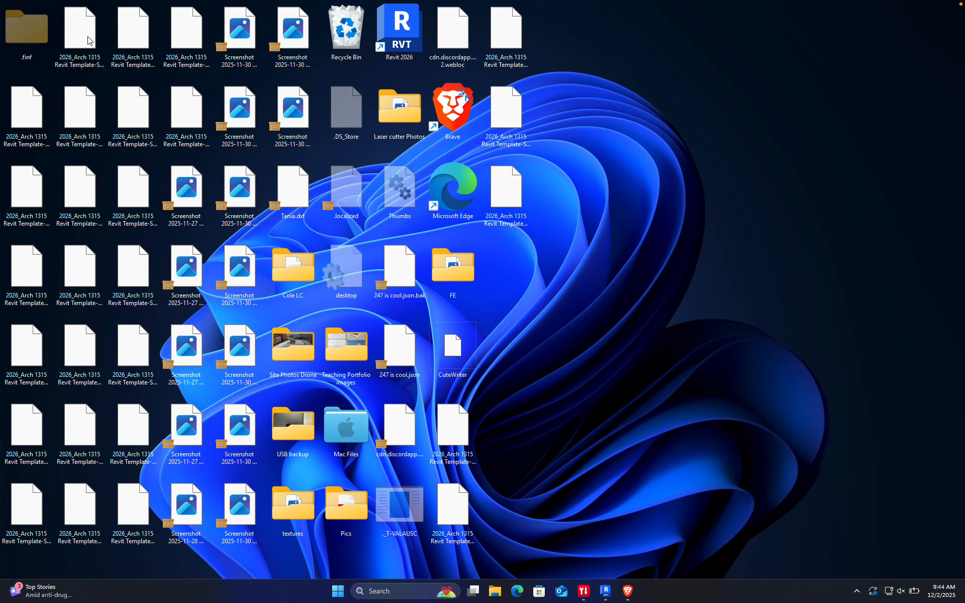
{"action": "right_click", "coordinate": [87, 42]}
{"action": "left_click", "coordinate": [616, 345]}
{"action": "left_click", "coordinate": [137, 566]}
Permanently delete the block of exported Revit template files filling the desktop's first three icon columns below the top row
{"action": "left_click_drag", "start_coordinate": [137, 567], "coordinate": [28, 121]}
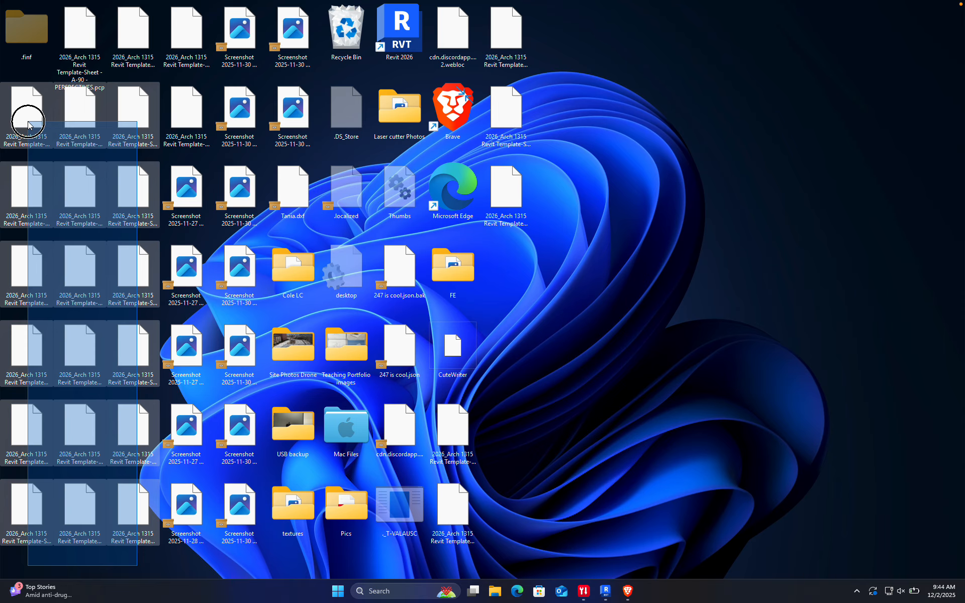
{"action": "left_click_drag", "start_coordinate": [28, 124], "coordinate": [26, 118]}
{"action": "right_click", "coordinate": [26, 118]}
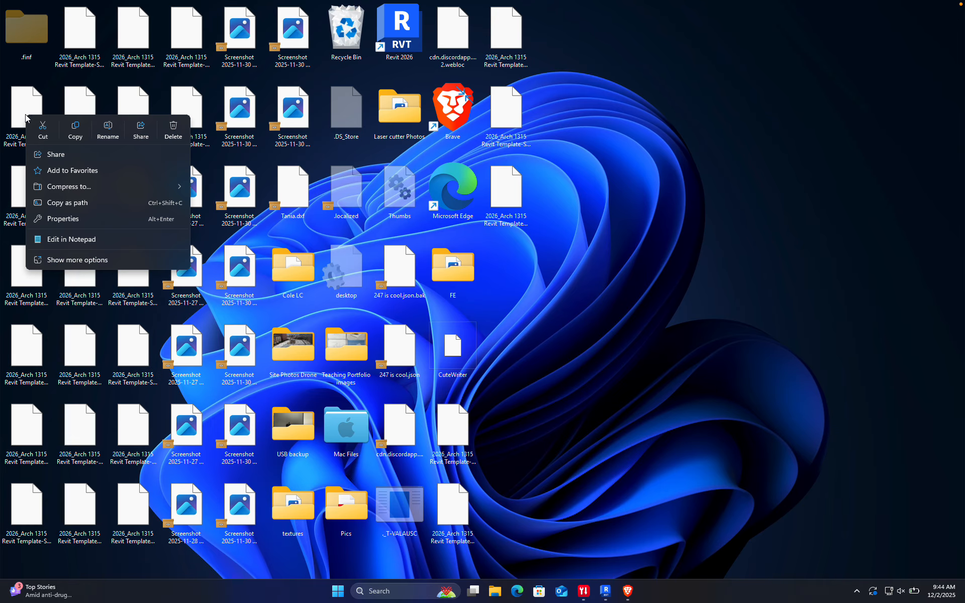
{"action": "left_click", "coordinate": [174, 129]}
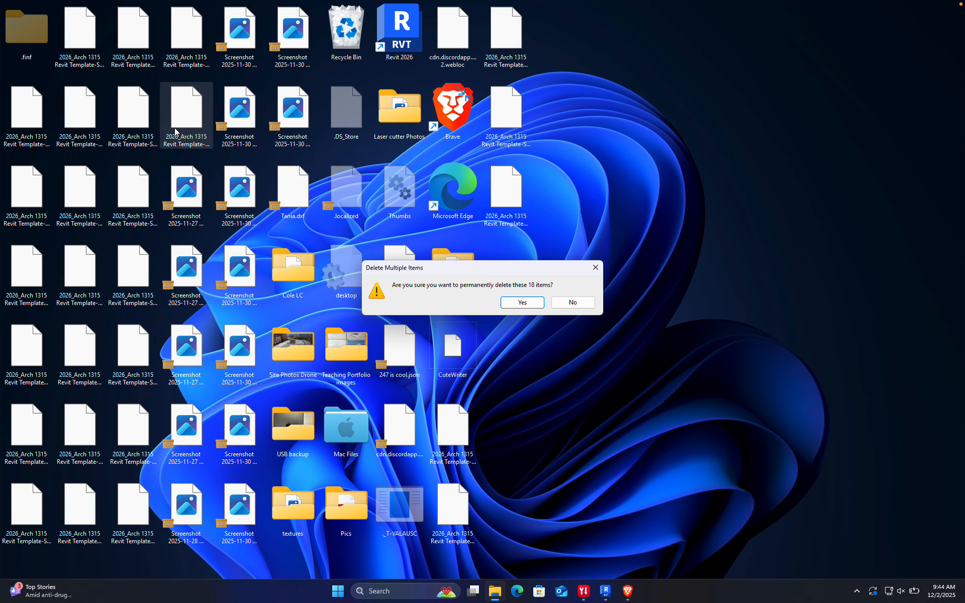
{"action": "left_click", "coordinate": [524, 303]}
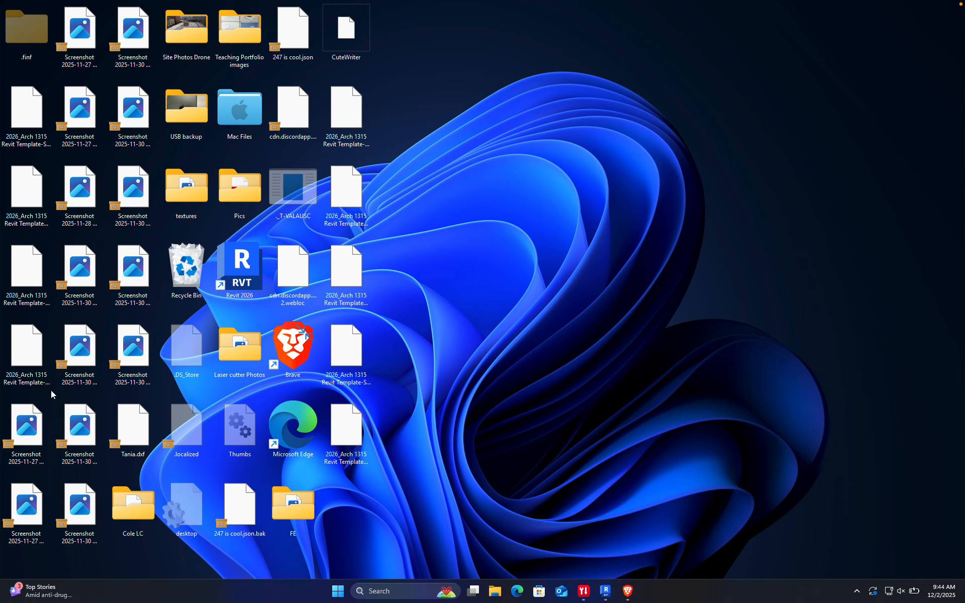
Permanently delete the remaining four export files in the desktop's first icon column and return to Revit
{"action": "left_click_drag", "start_coordinate": [50, 397], "coordinate": [14, 122]}
{"action": "right_click", "coordinate": [14, 122]}
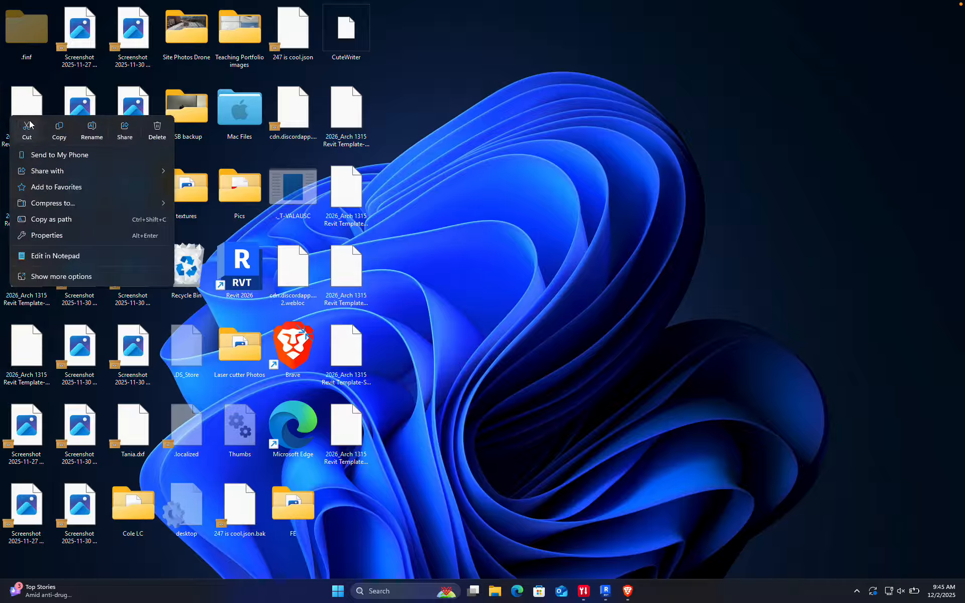
{"action": "left_click", "coordinate": [153, 132]}
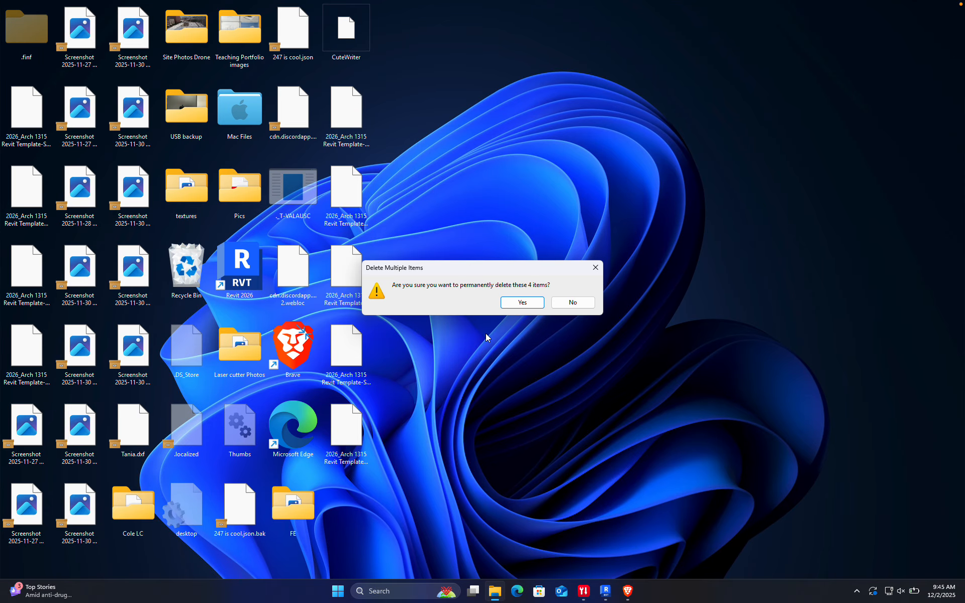
{"action": "left_click", "coordinate": [512, 303]}
{"action": "left_click", "coordinate": [605, 591]}
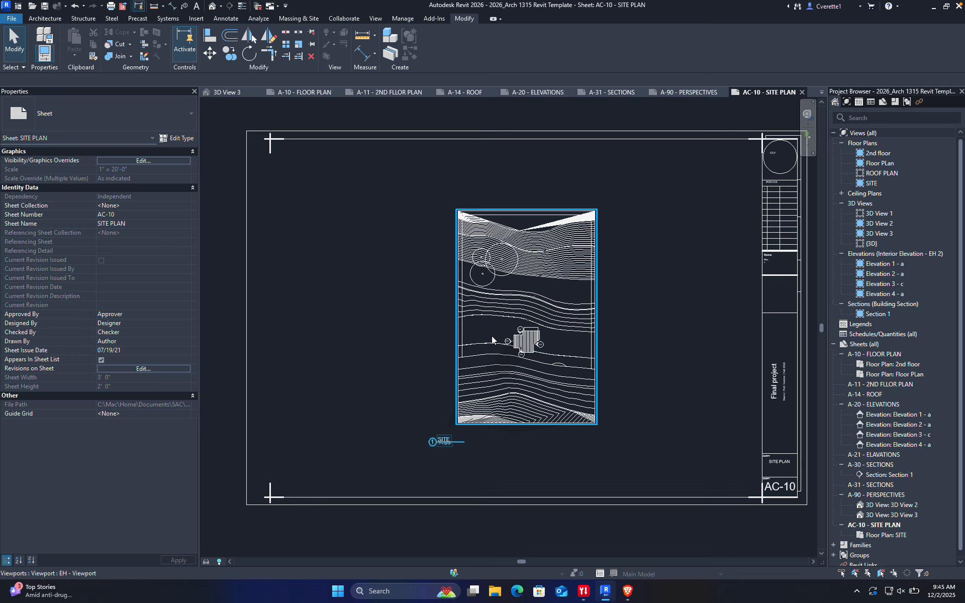
Start printing the sheets, dismiss the print settings message, and choose CutePDF Writer as the printer
{"action": "left_click", "coordinate": [17, 21]}
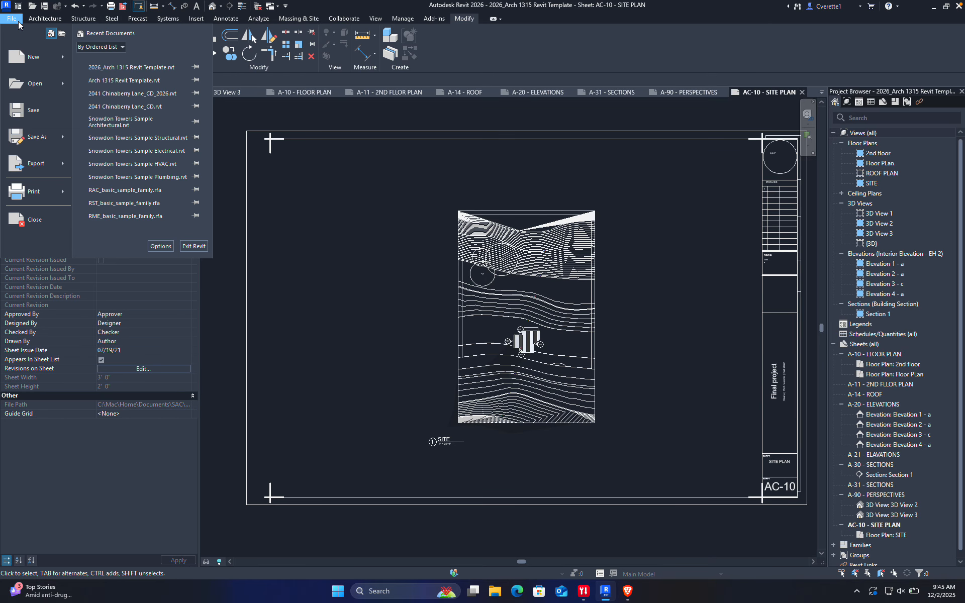
{"action": "left_click", "coordinate": [40, 194]}
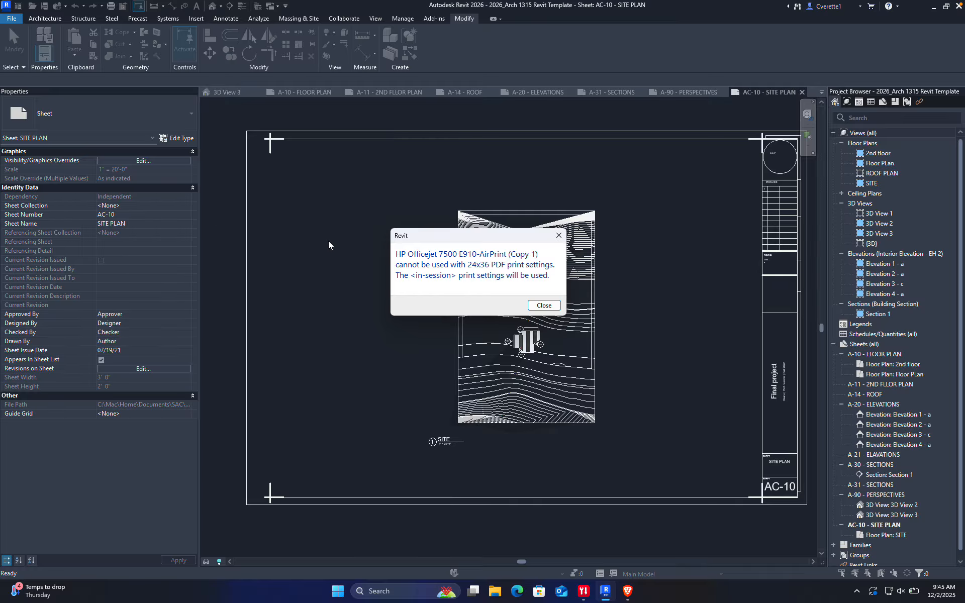
{"action": "left_click", "coordinate": [541, 305]}
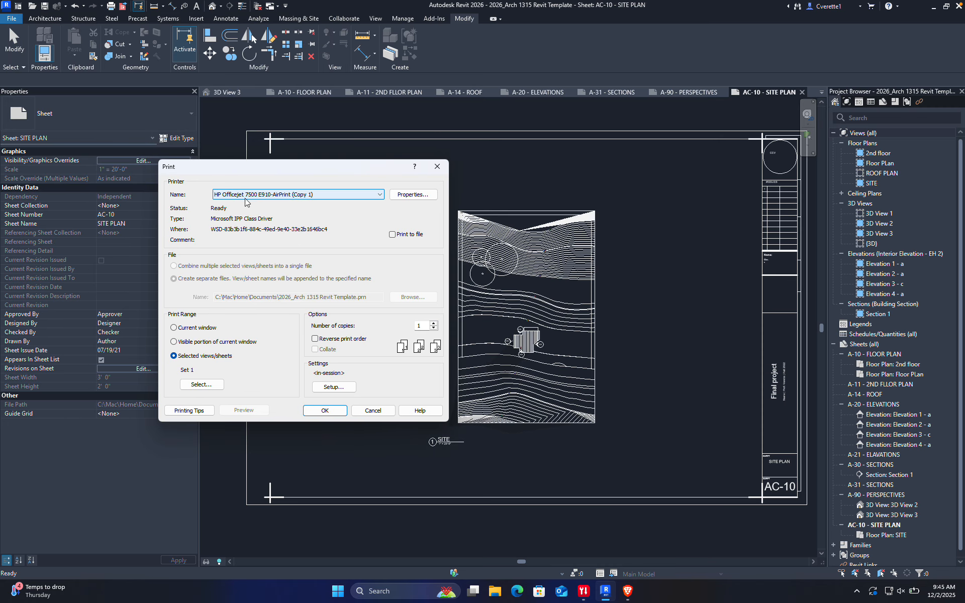
{"action": "left_click", "coordinate": [260, 198]}
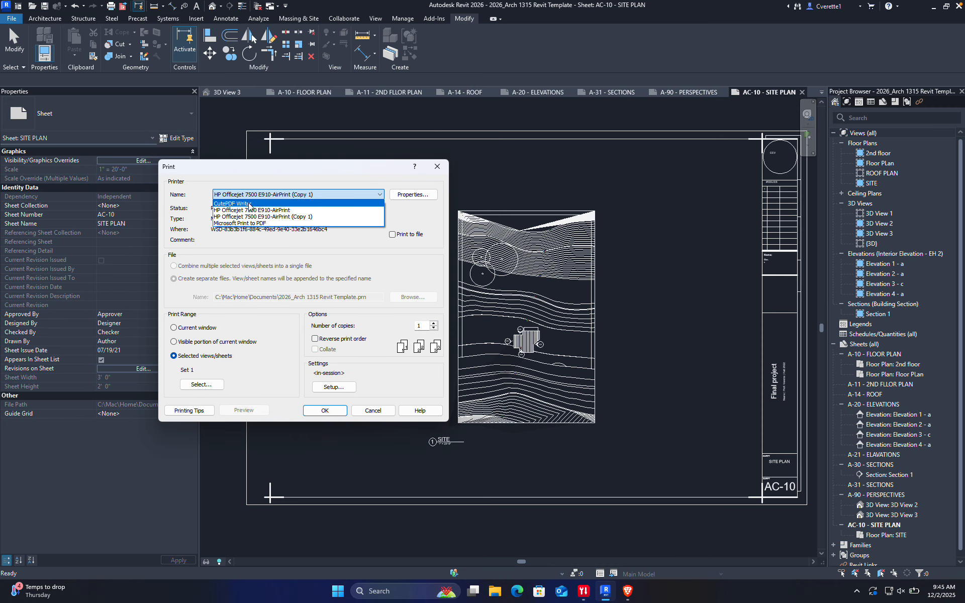
{"action": "left_click", "coordinate": [246, 204]}
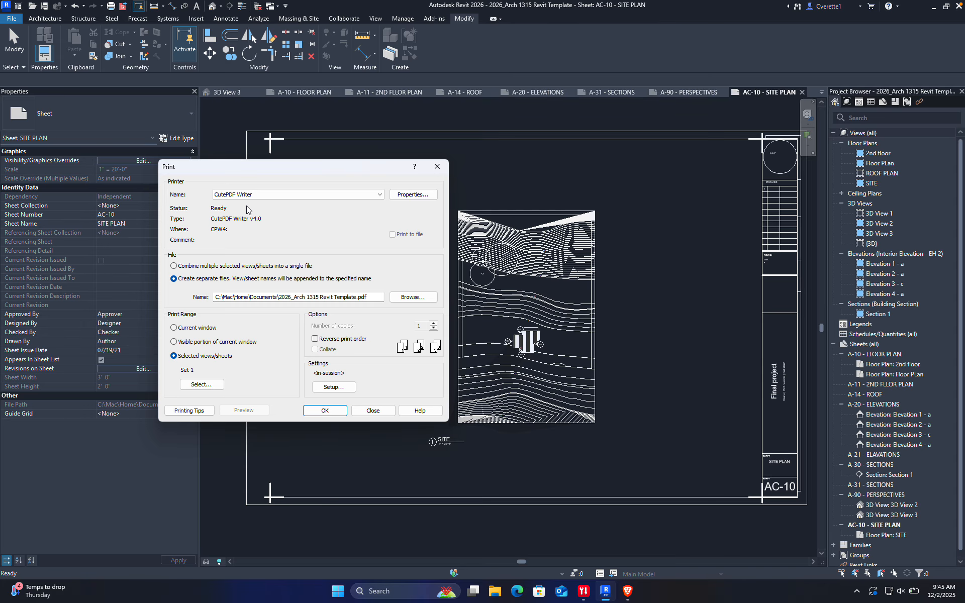
Set the CutePDF Writer paper size to ARCH D and accept the printer properties with landscape orientation
{"action": "left_click", "coordinate": [402, 195]}
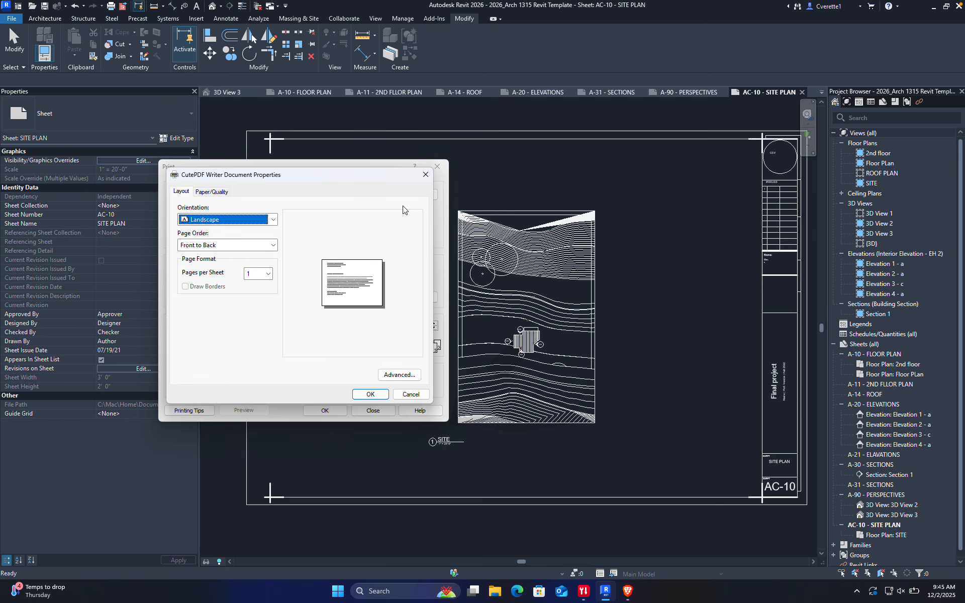
{"action": "left_click", "coordinate": [206, 192]}
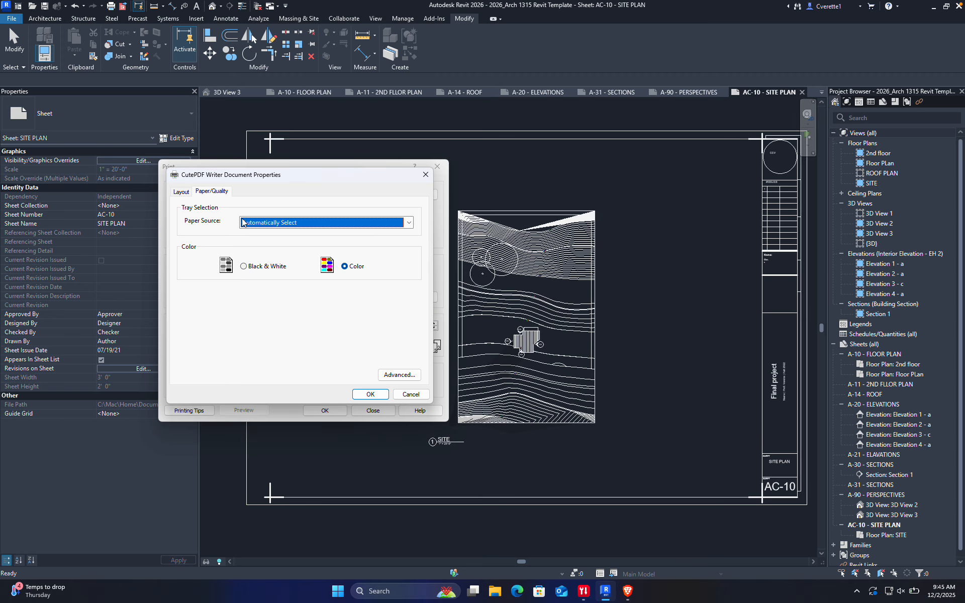
{"action": "left_click", "coordinate": [387, 373]}
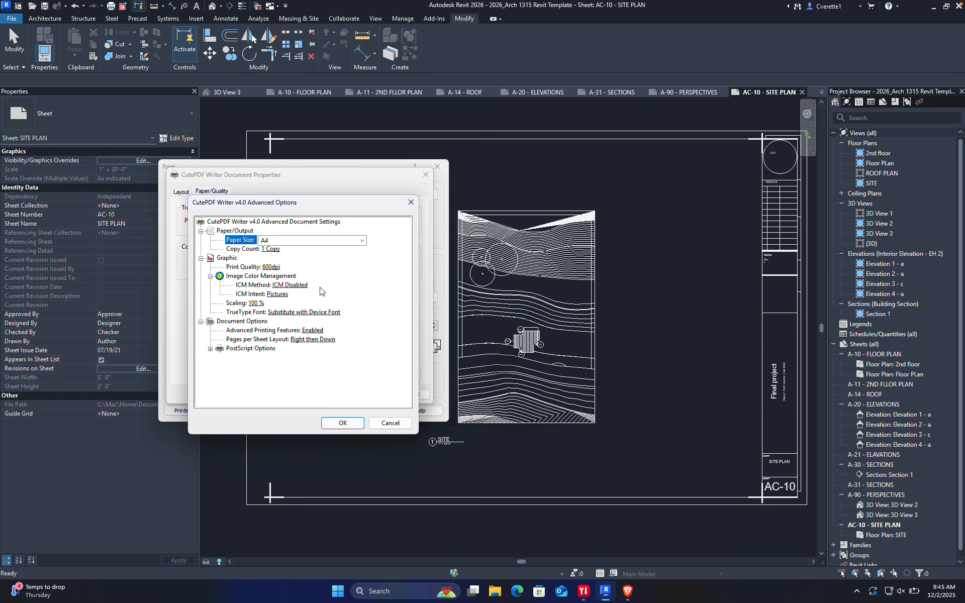
{"action": "left_click", "coordinate": [362, 241]}
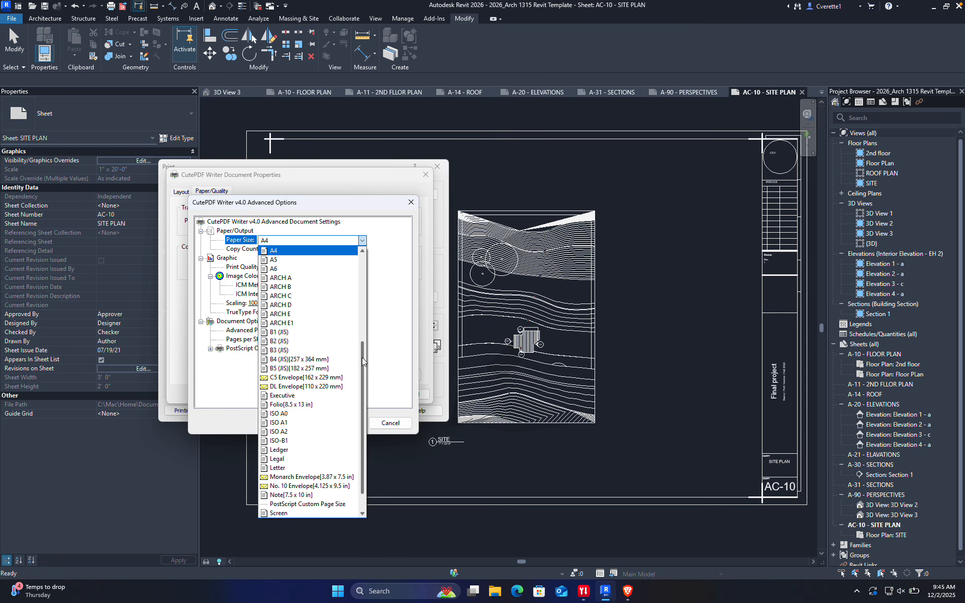
{"action": "mouse_move", "coordinate": [364, 360]}
{"action": "left_mouse_down"}
{"action": "mouse_move", "coordinate": [364, 316]}
{"action": "mouse_move", "coordinate": [362, 398]}
{"action": "mouse_move", "coordinate": [364, 355]}
{"action": "left_mouse_up"}
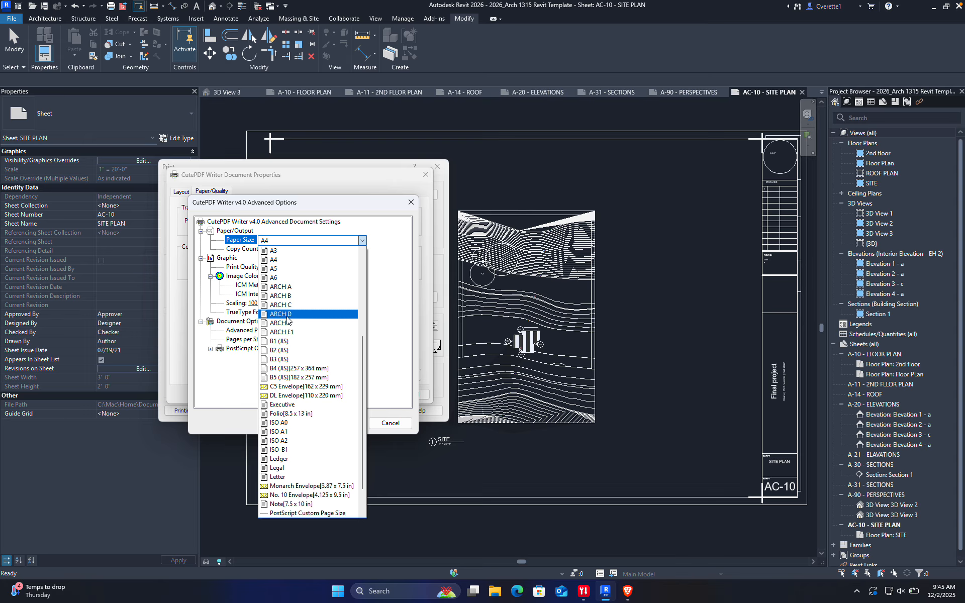
{"action": "left_click", "coordinate": [288, 317]}
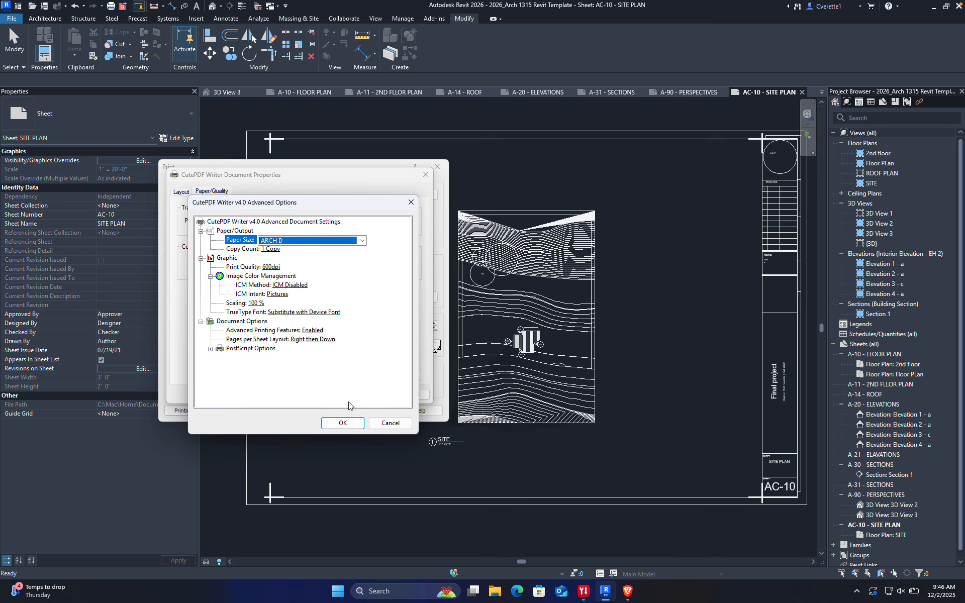
{"action": "left_click", "coordinate": [343, 422]}
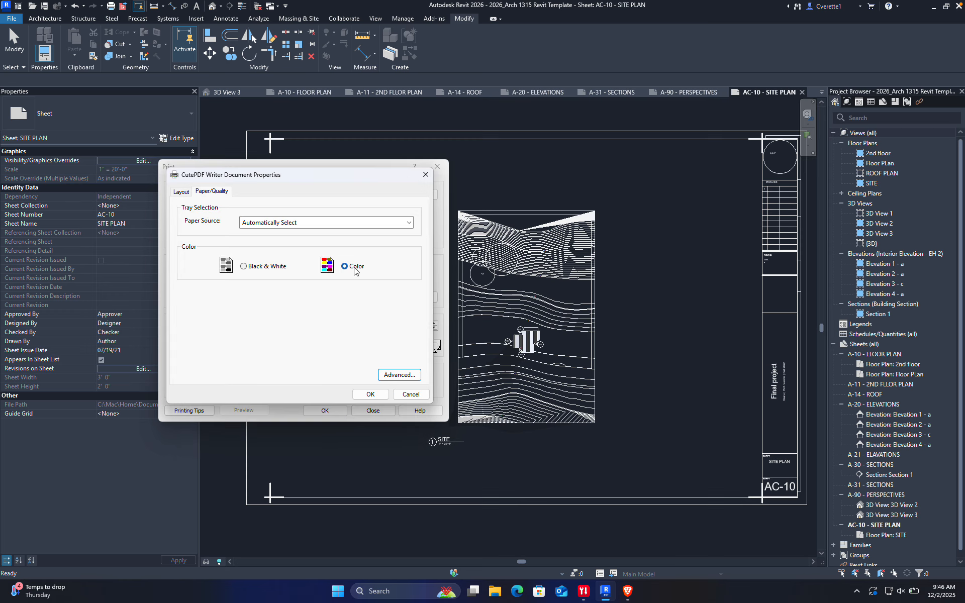
{"action": "left_click", "coordinate": [179, 192]}
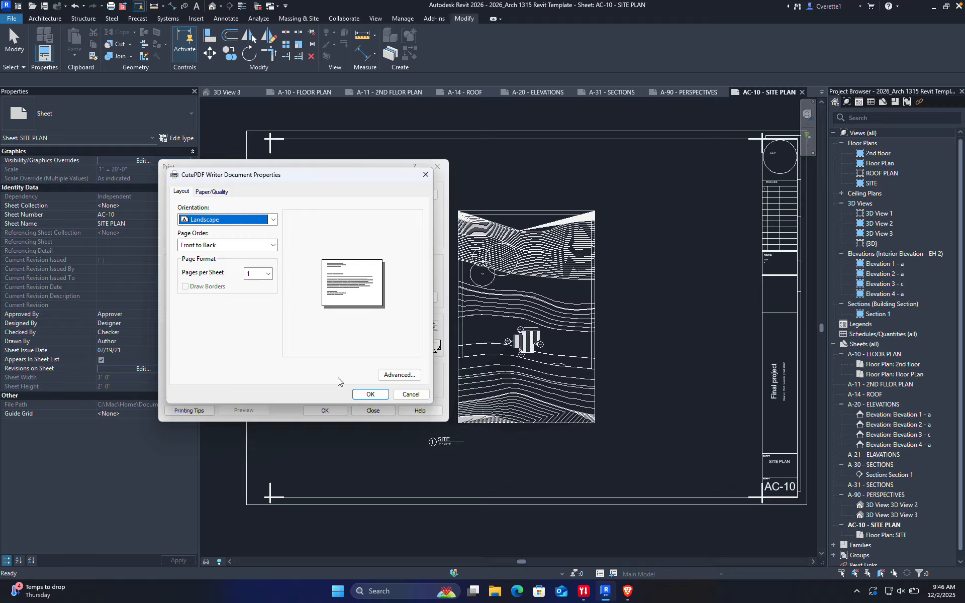
{"action": "left_click", "coordinate": [365, 394]}
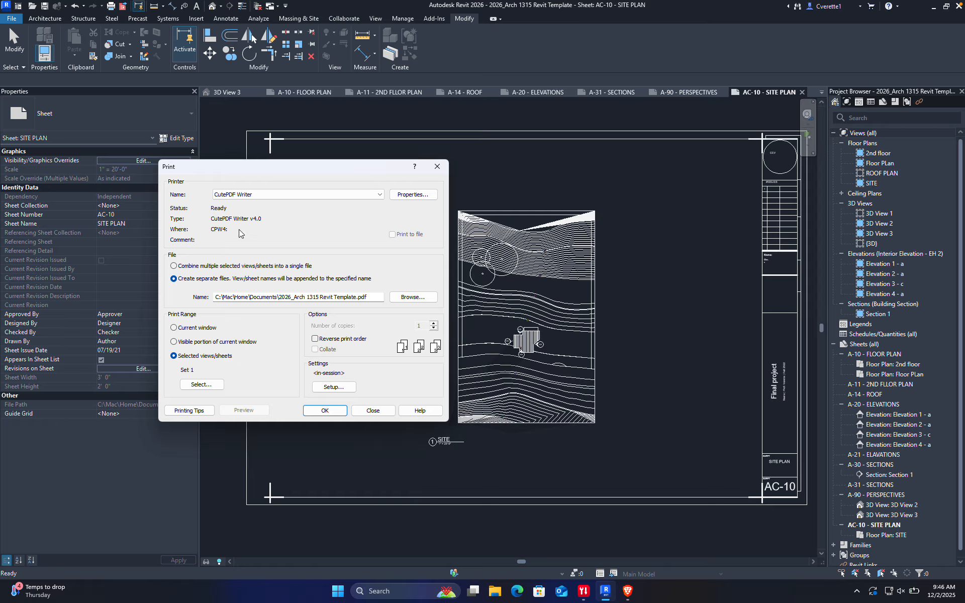
Review the print setup's paper, orientation and zoom settings, and confirm Set 1 as the views and sheets to print
{"action": "left_click", "coordinate": [333, 388]}
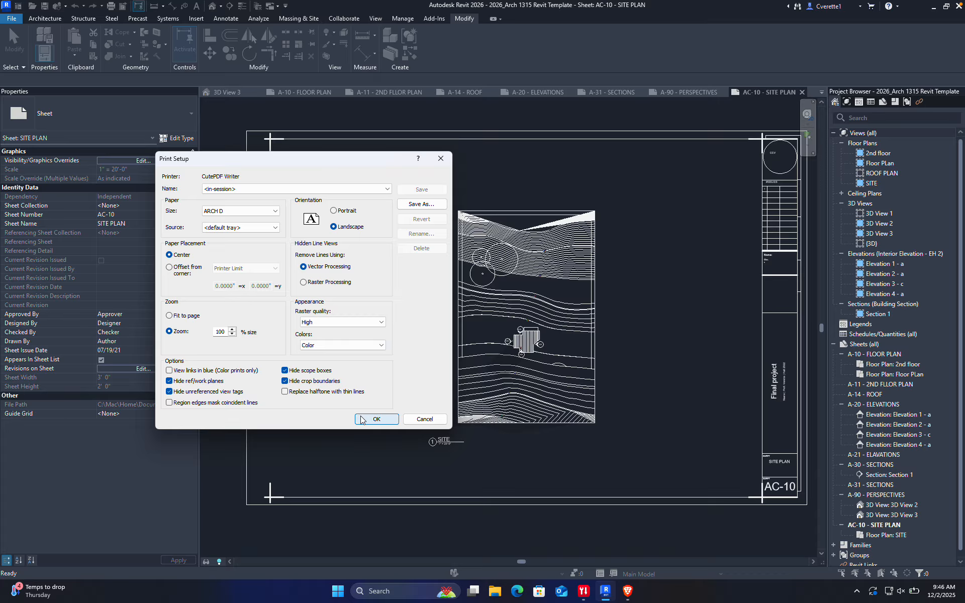
{"action": "left_click", "coordinate": [376, 419]}
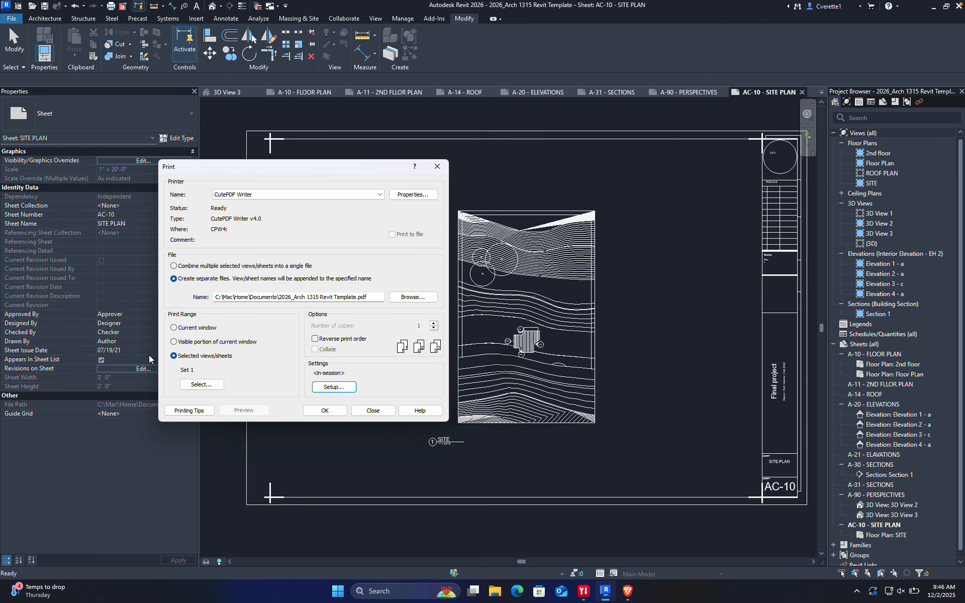
{"action": "left_click", "coordinate": [211, 388]}
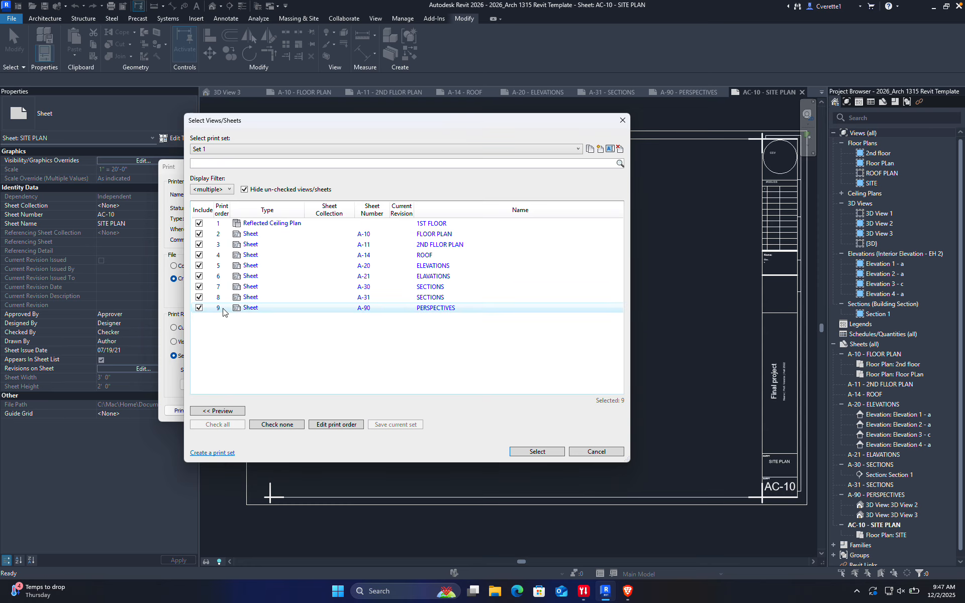
{"action": "left_click", "coordinate": [534, 451]}
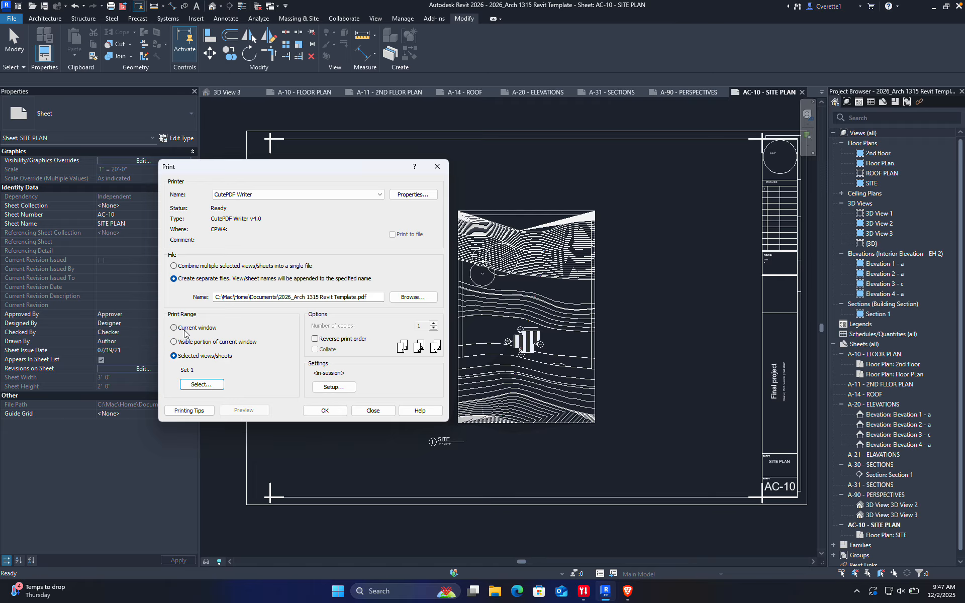
Print the selected views and sheets as separate files, keeping the existing file name prefix, and confirm the separate-file printing
{"action": "left_click", "coordinate": [199, 266]}
{"action": "left_click", "coordinate": [174, 279]}
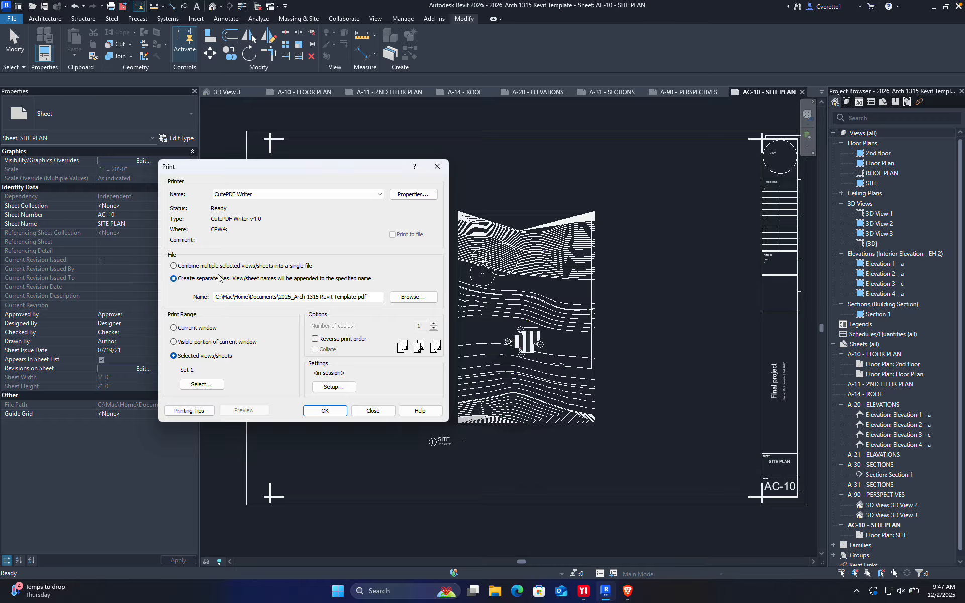
{"action": "left_click", "coordinate": [409, 300]}
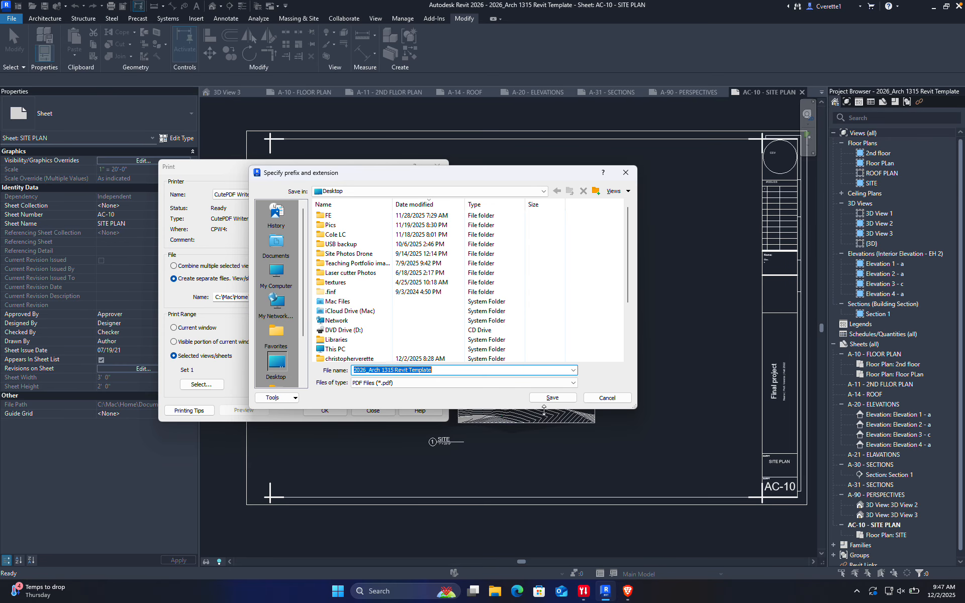
{"action": "left_click", "coordinate": [606, 398]}
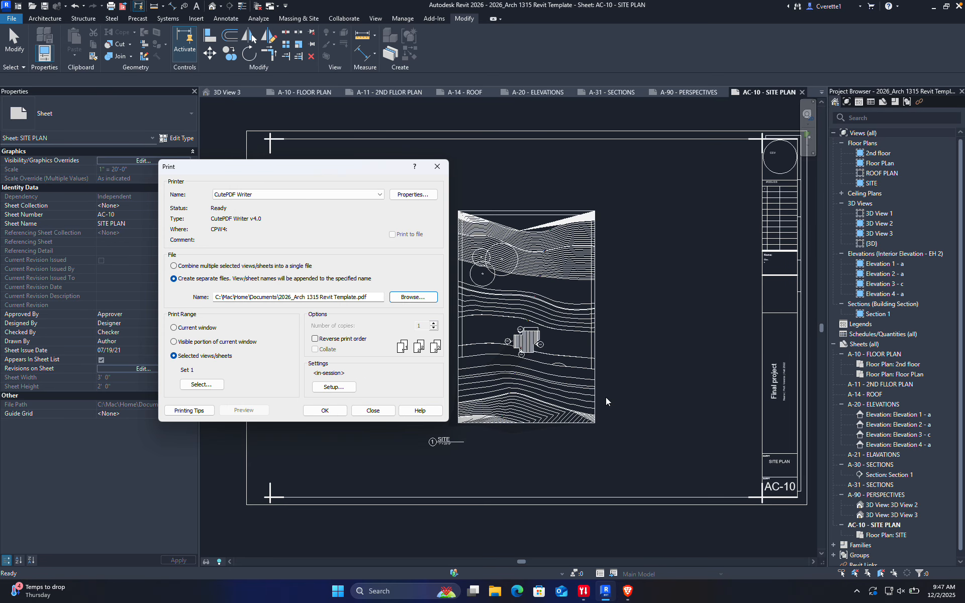
{"action": "left_click", "coordinate": [330, 411]}
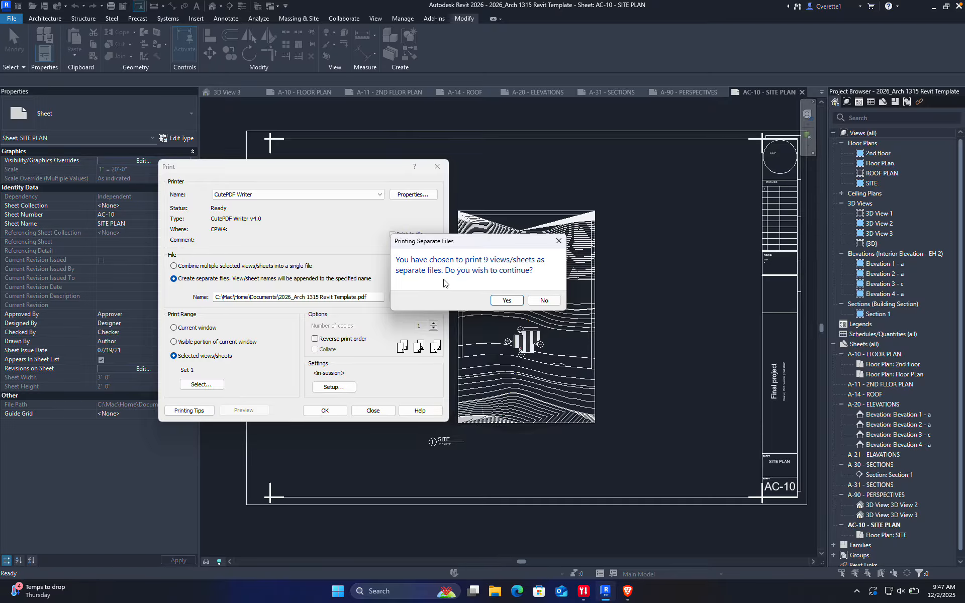
{"action": "left_click", "coordinate": [508, 301]}
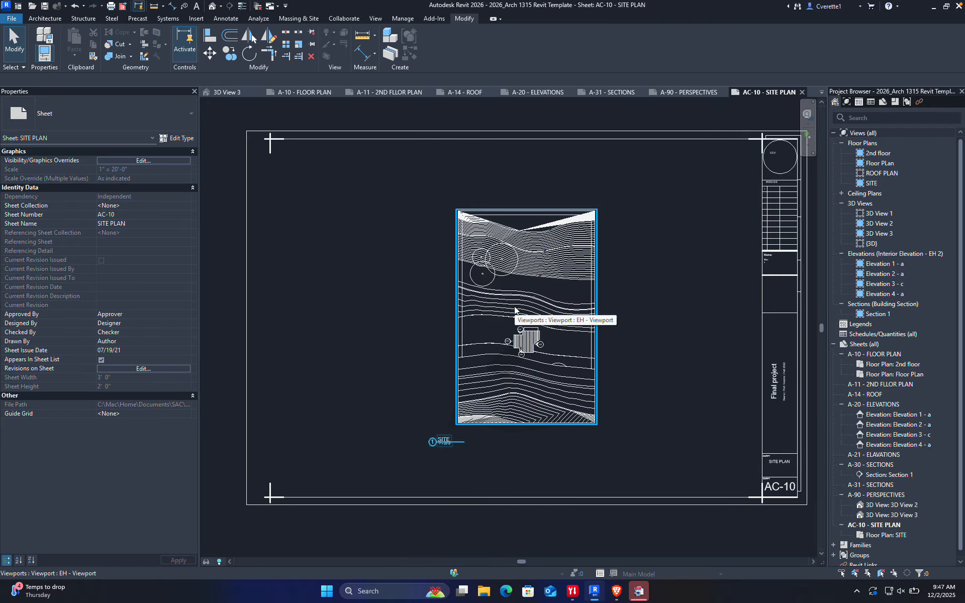
Bring up the CutePDF Writer save dialog and save the 1ST FLOOR reflected ceiling plan PDF to the Desktop
{"action": "left_click", "coordinate": [639, 592]}
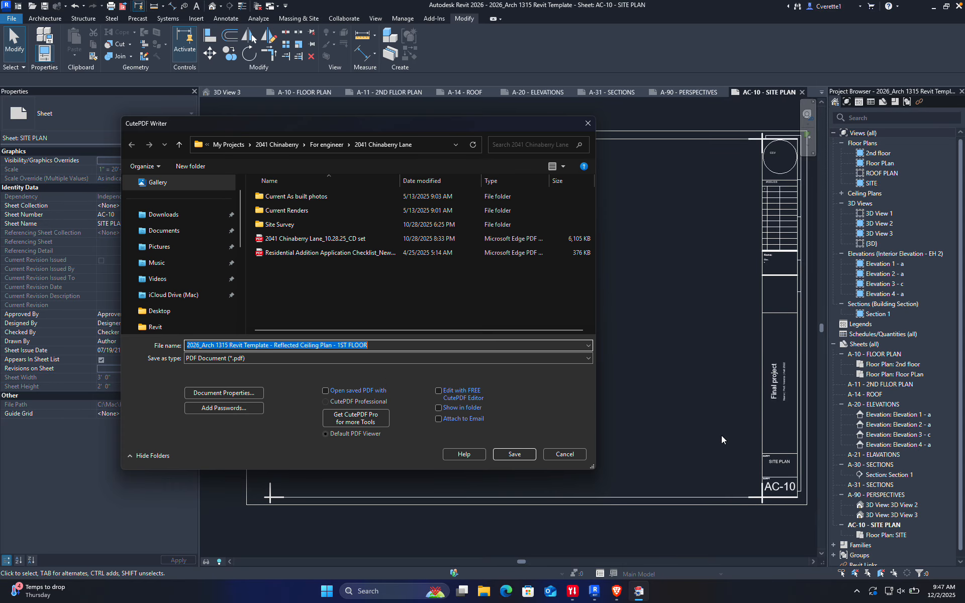
{"action": "left_click", "coordinate": [183, 230]}
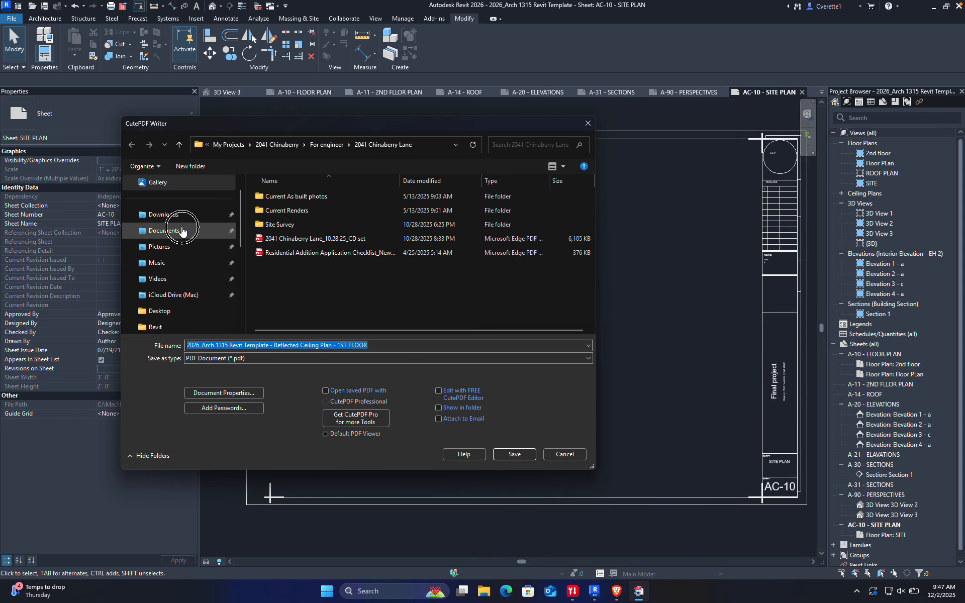
{"action": "scroll", "coordinate": [192, 326], "scroll_direction": "down", "scroll_amount": 2}
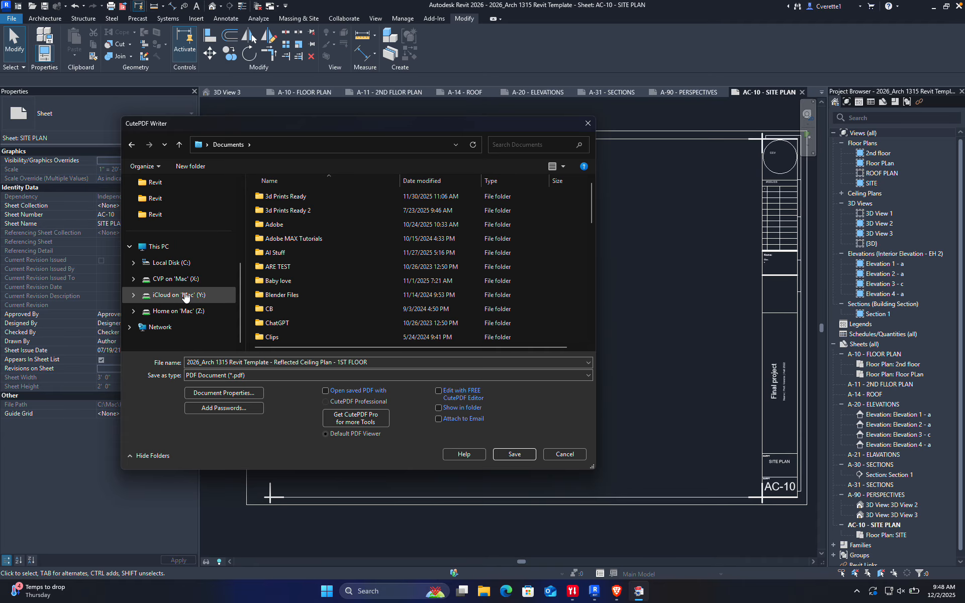
{"action": "left_click", "coordinate": [173, 270]}
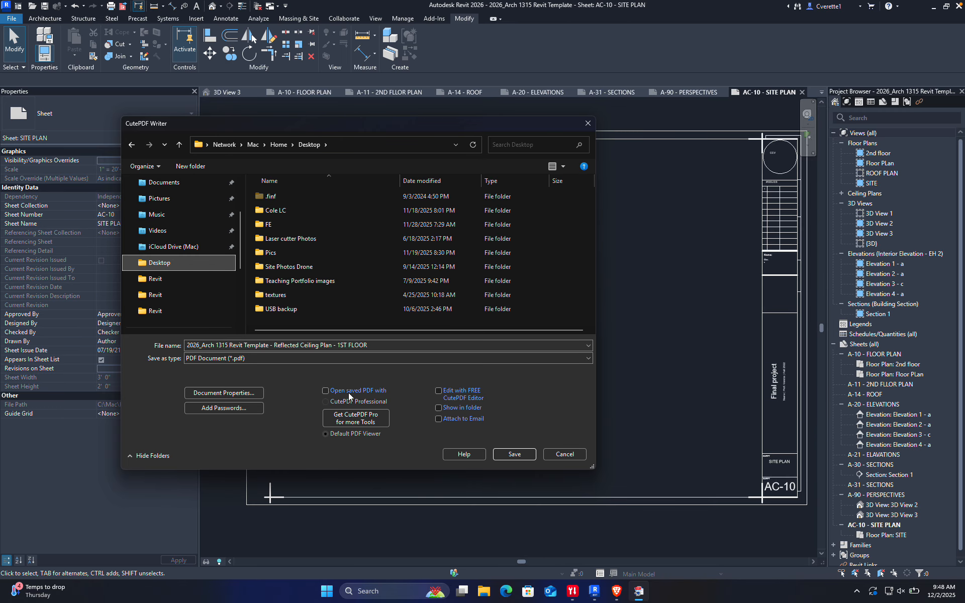
{"action": "left_click", "coordinate": [513, 454]}
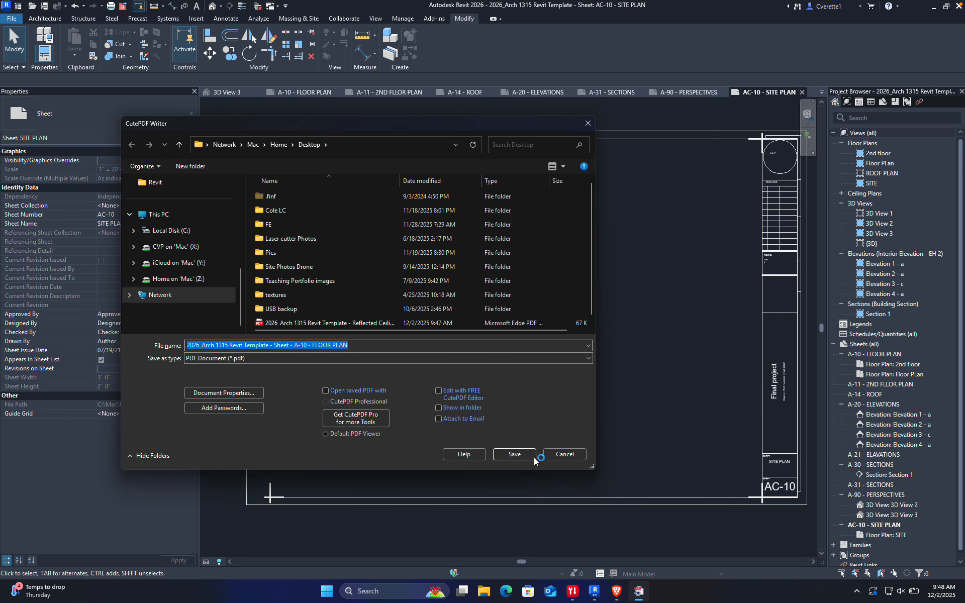
Save the PDFs of the remaining sheets, A-10 through A-90, to the Desktop under their suggested file names
{"action": "left_click", "coordinate": [533, 455]}
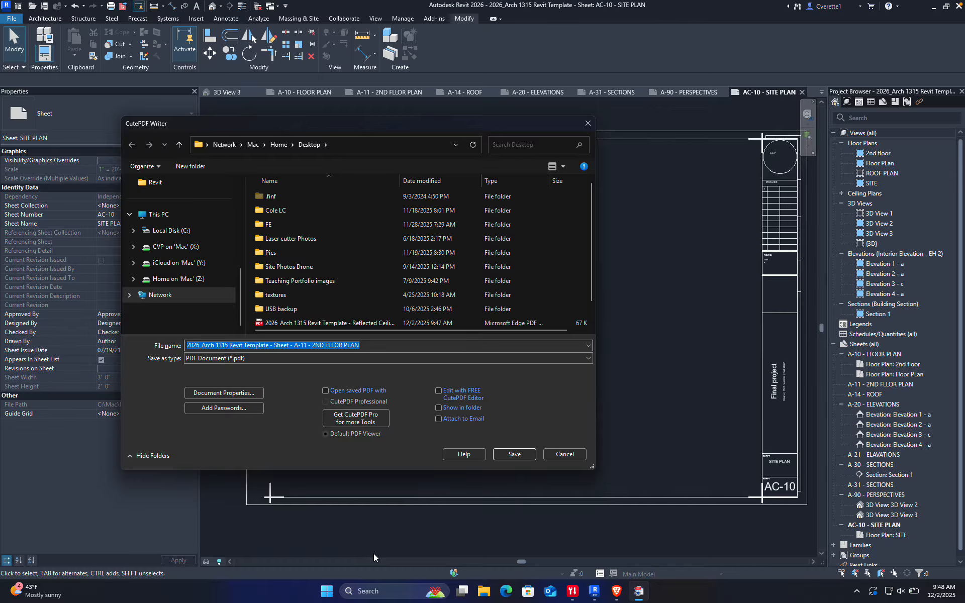
{"action": "left_click", "coordinate": [513, 455]}
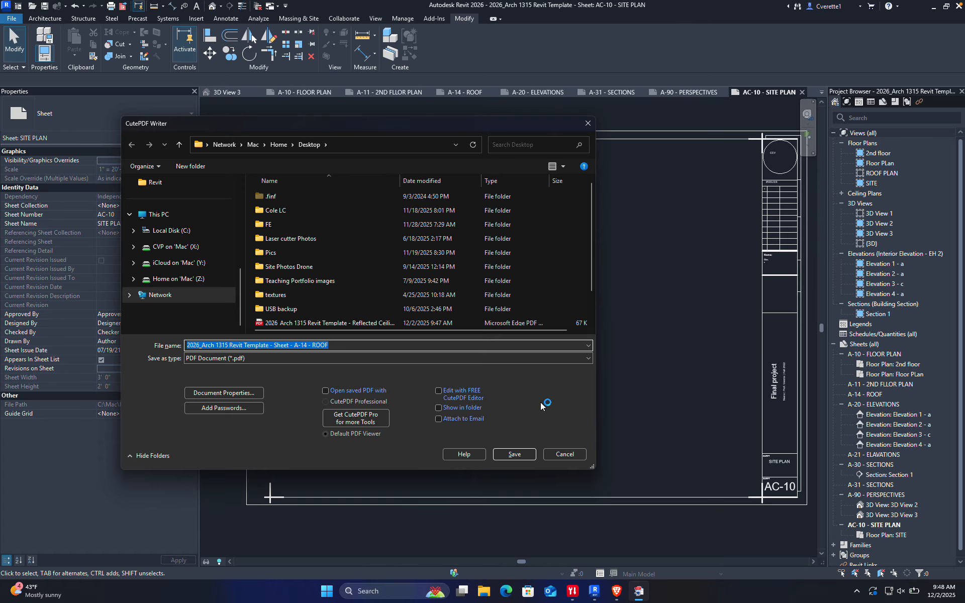
{"action": "left_click", "coordinate": [514, 454]}
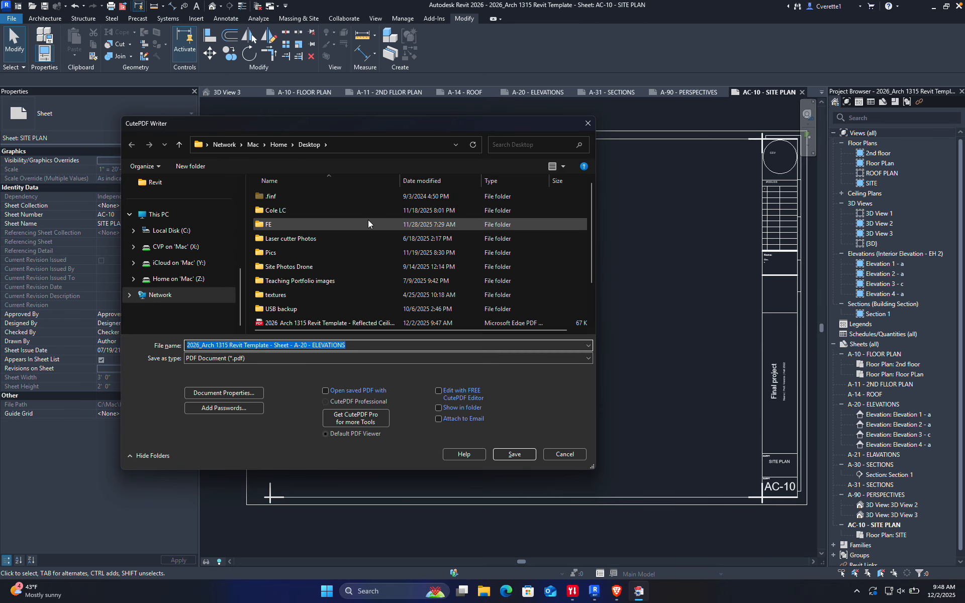
{"action": "left_click", "coordinate": [518, 455]}
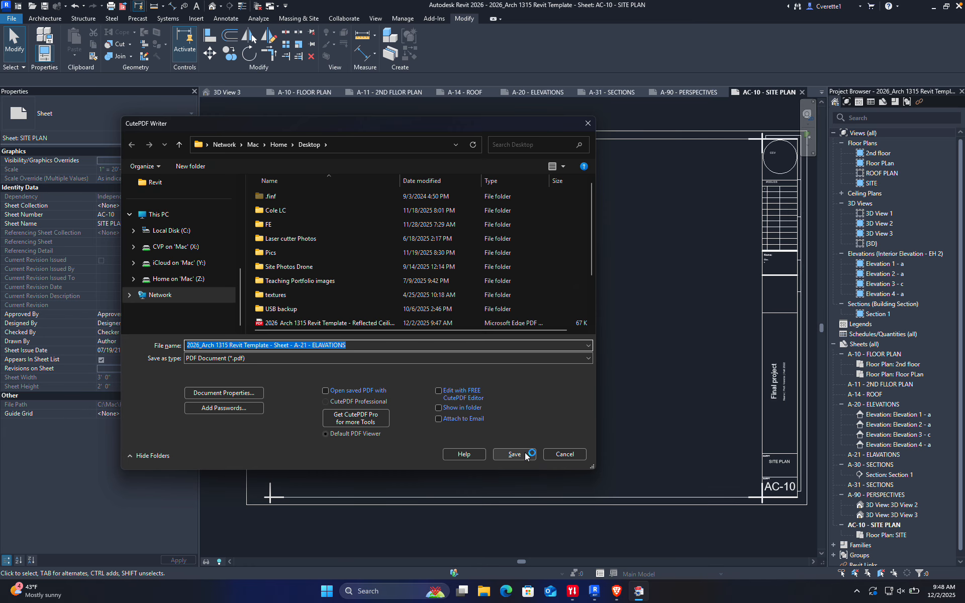
{"action": "left_click", "coordinate": [524, 452]}
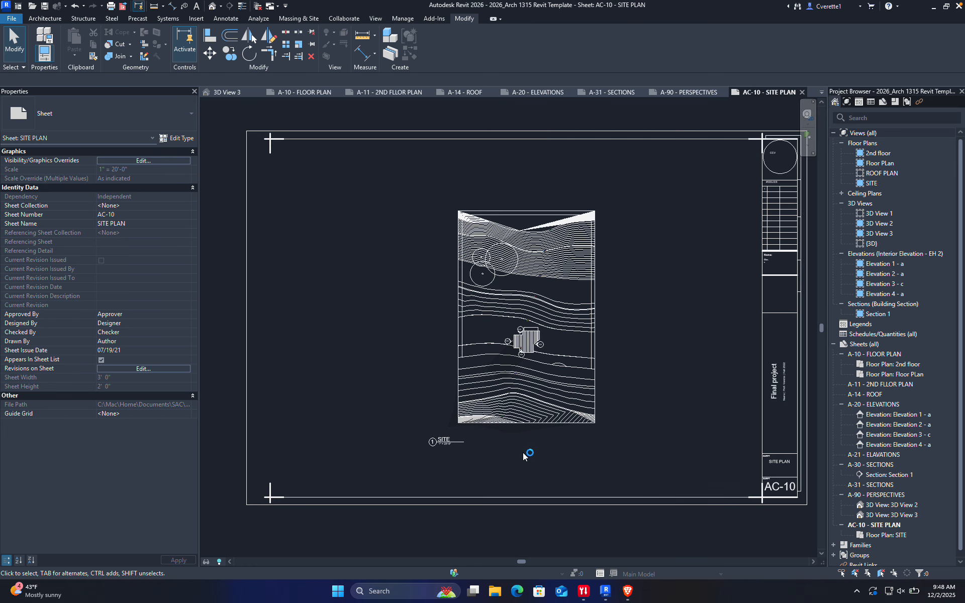
{"action": "left_click", "coordinate": [515, 457]}
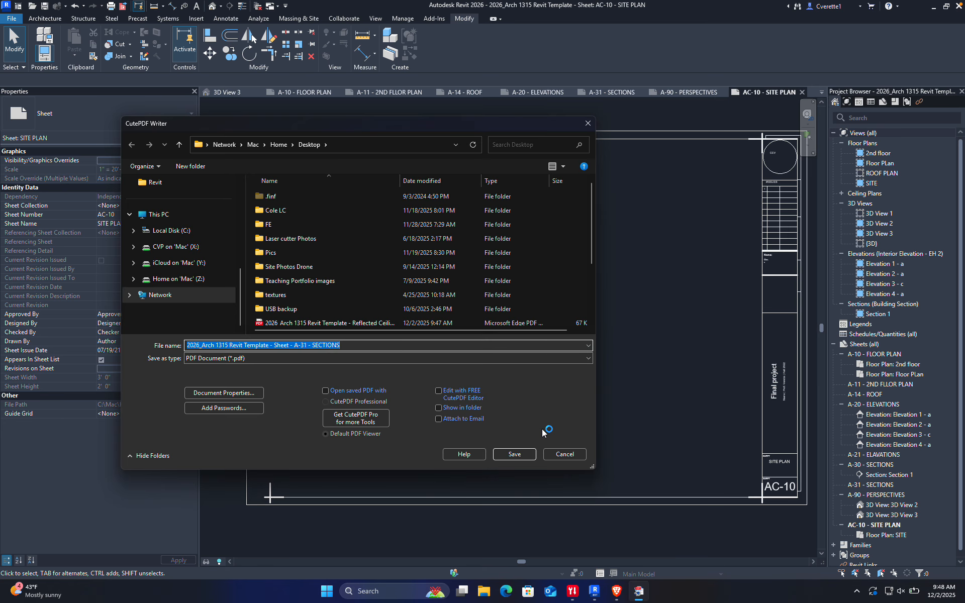
{"action": "left_click", "coordinate": [520, 451]}
{"action": "left_click", "coordinate": [525, 457]}
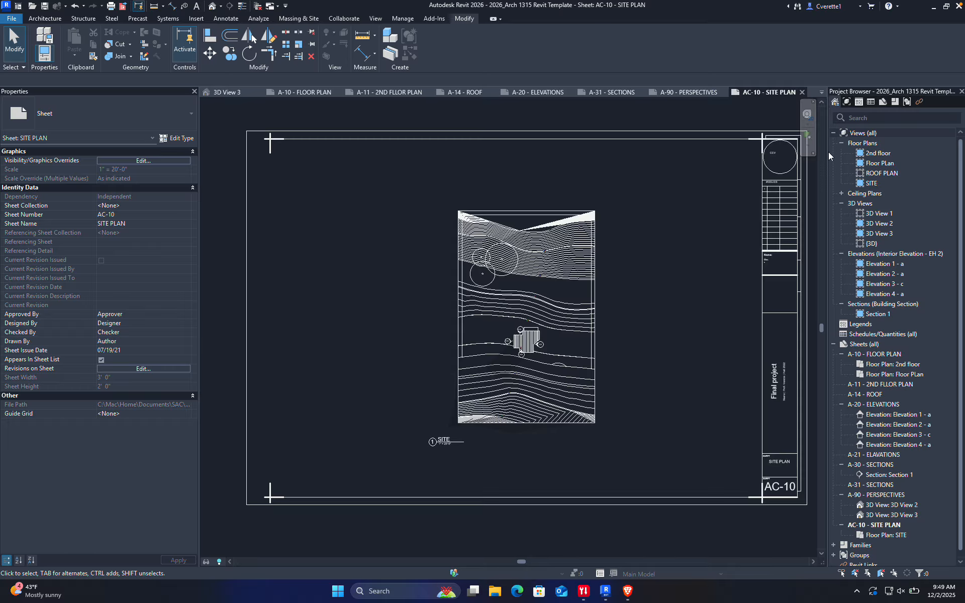
Minimize Revit, open the A-90 PERSPECTIVES PDF from the desktop in Edge, and inspect the exterior house perspective up close
{"action": "left_click", "coordinate": [934, 14]}
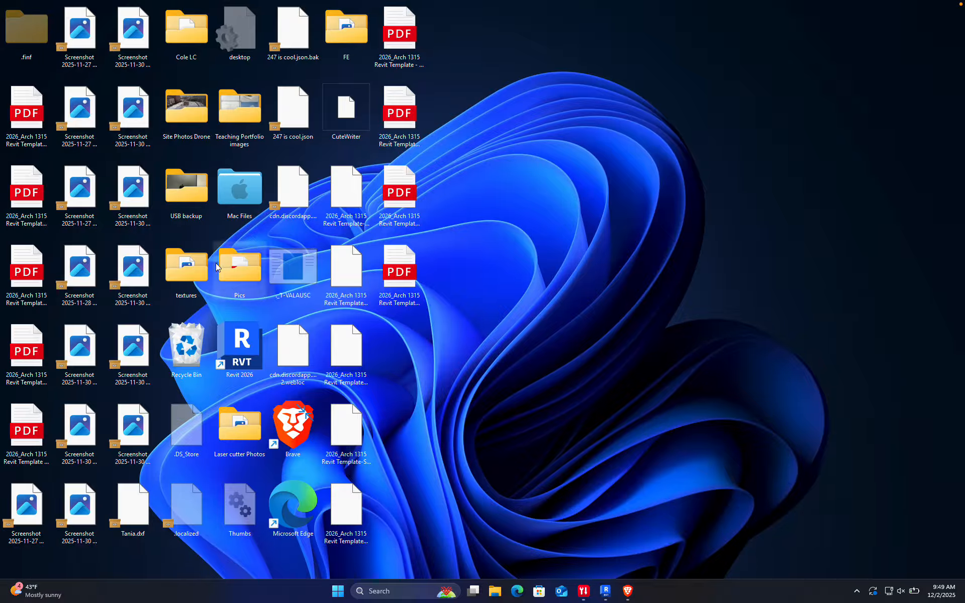
{"action": "double_click", "coordinate": [30, 119]}
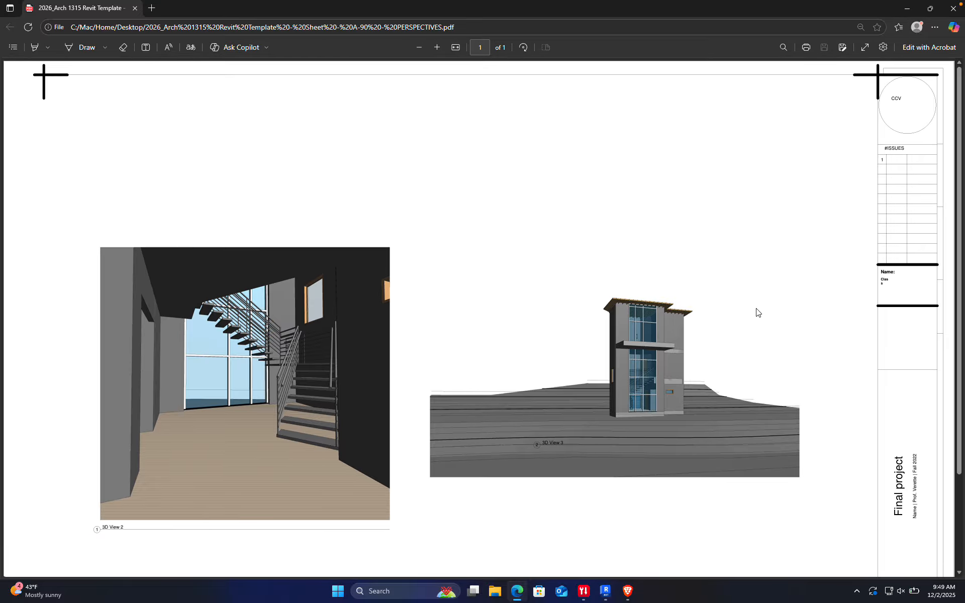
{"action": "scroll", "coordinate": [755, 324], "scroll_direction": "down", "scroll_amount": 3}
{"action": "scroll", "coordinate": [754, 324], "scroll_direction": "up", "scroll_amount": 3}
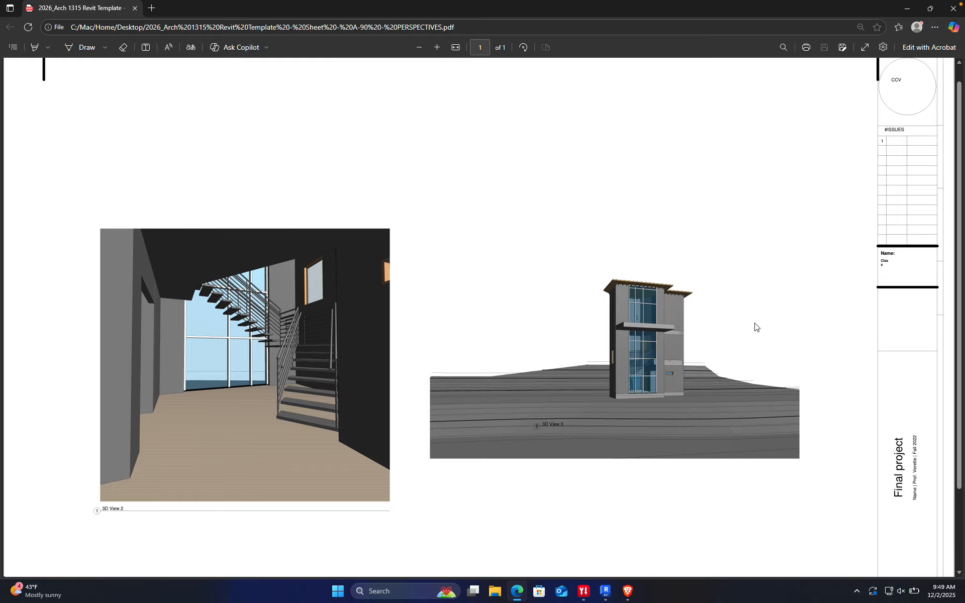
{"action": "scroll", "coordinate": [844, 302], "scroll_direction": "up", "scroll_amount": 8, "text": "ctrl"}
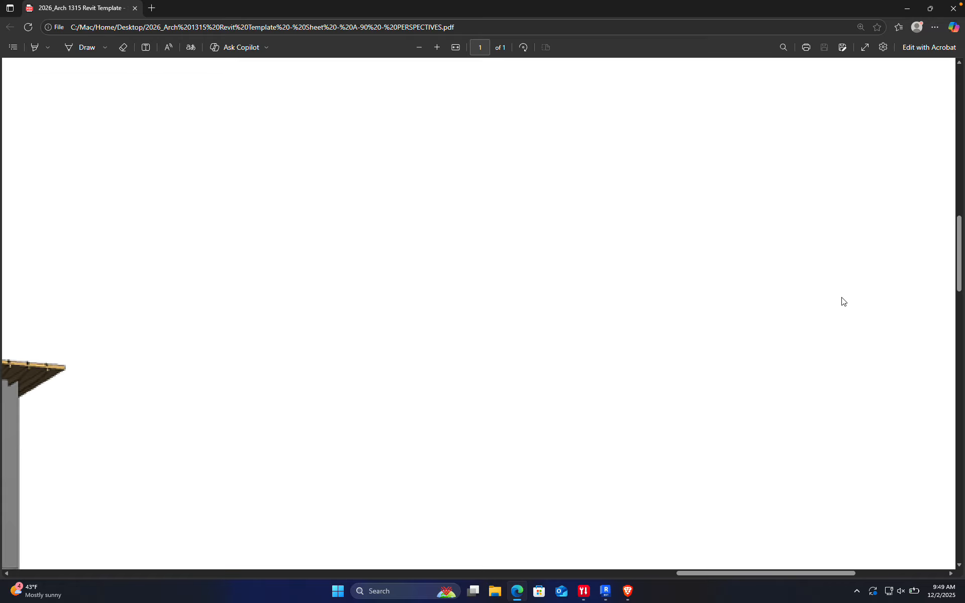
{"action": "scroll", "coordinate": [844, 301], "scroll_direction": "left", "scroll_amount": 10}
{"action": "scroll", "coordinate": [843, 302], "scroll_direction": "left", "scroll_amount": 3}
{"action": "scroll", "coordinate": [844, 302], "scroll_direction": "down", "scroll_amount": 1}
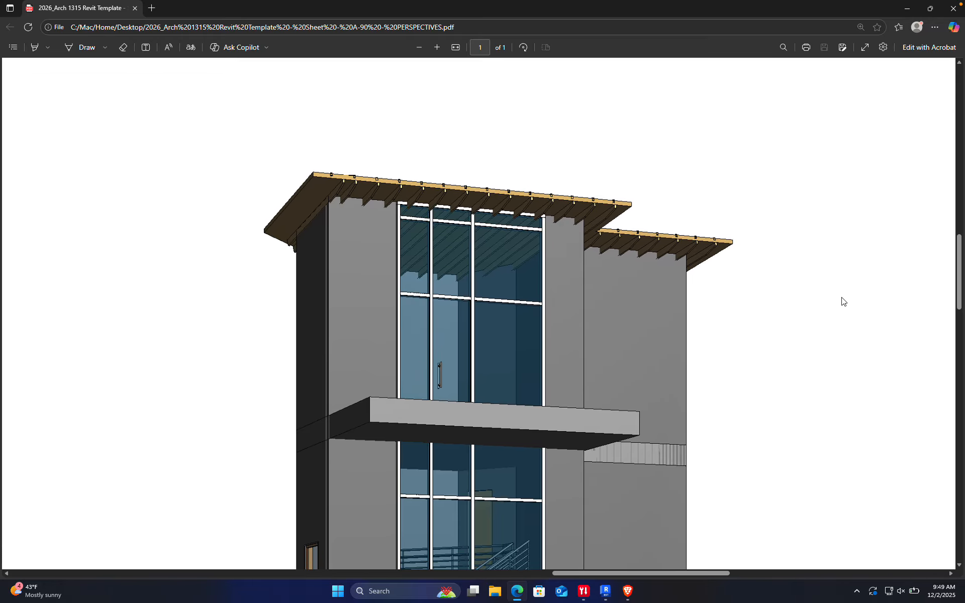
Review the A-90 PERSPECTIVES sheet as a whole page and close up at its corner crop mark, and close the PDF
{"action": "scroll", "coordinate": [843, 301], "scroll_direction": "up", "scroll_amount": 2, "text": "ctrl"}
{"action": "scroll", "coordinate": [842, 301], "scroll_direction": "down", "scroll_amount": 10, "text": "ctrl"}
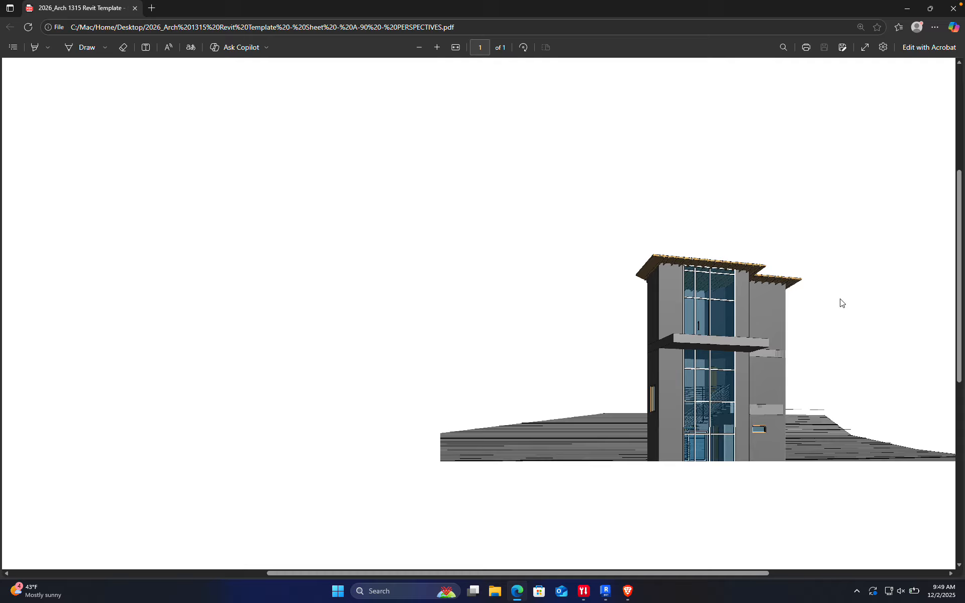
{"action": "scroll", "coordinate": [840, 301], "scroll_direction": "down", "scroll_amount": 2, "text": "ctrl"}
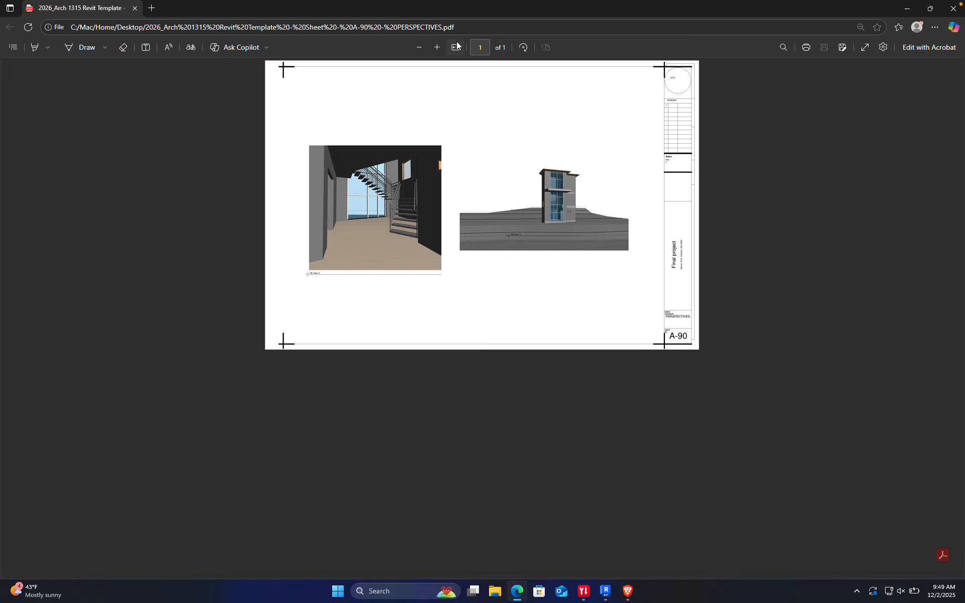
{"action": "left_click", "coordinate": [439, 49]}
{"action": "left_click", "coordinate": [437, 48]}
{"action": "left_click", "coordinate": [437, 48]}
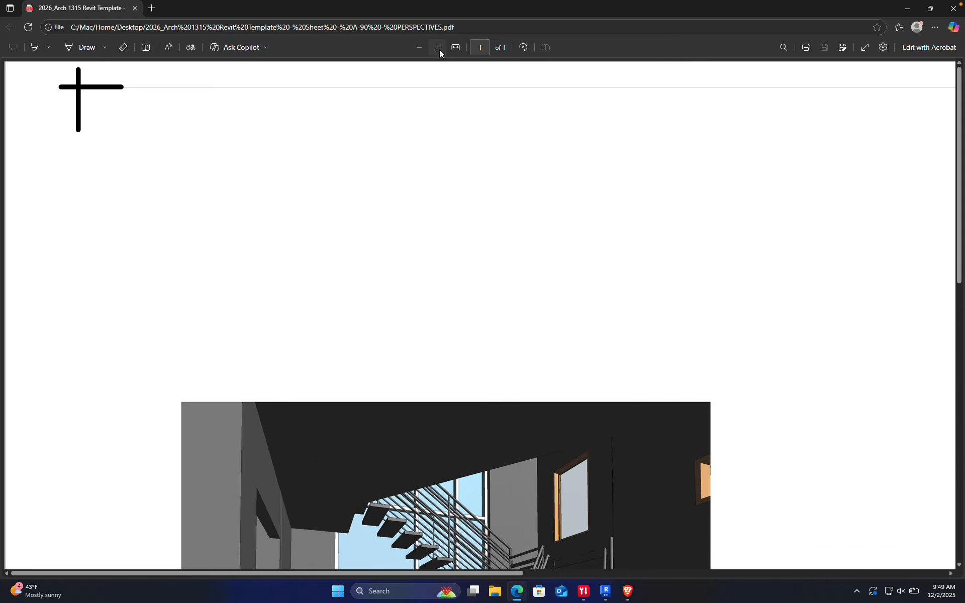
{"action": "left_click", "coordinate": [437, 47]}
{"action": "left_click", "coordinate": [437, 48]}
{"action": "left_click", "coordinate": [437, 47]}
{"action": "left_click", "coordinate": [437, 48]}
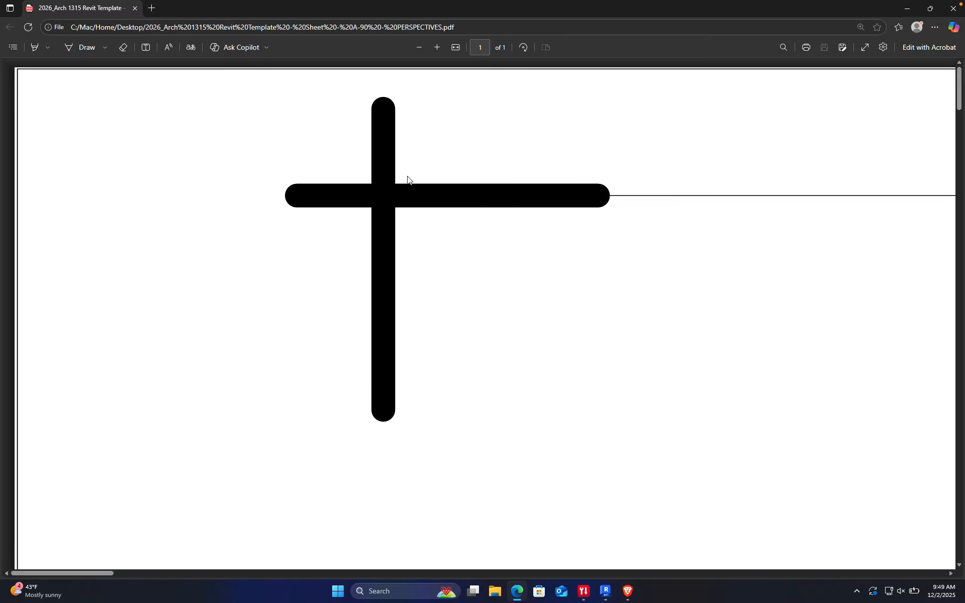
{"action": "left_click", "coordinate": [954, 9]}
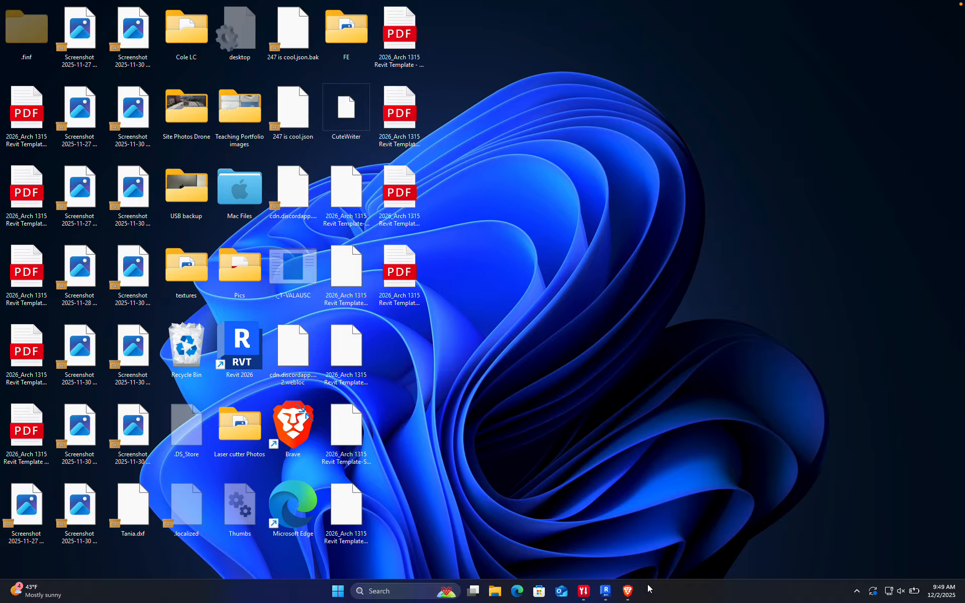
Switch to Revit, open the {3D} view, and examine the house's roof, curtain wall and balcony up close
{"action": "left_click", "coordinate": [605, 590]}
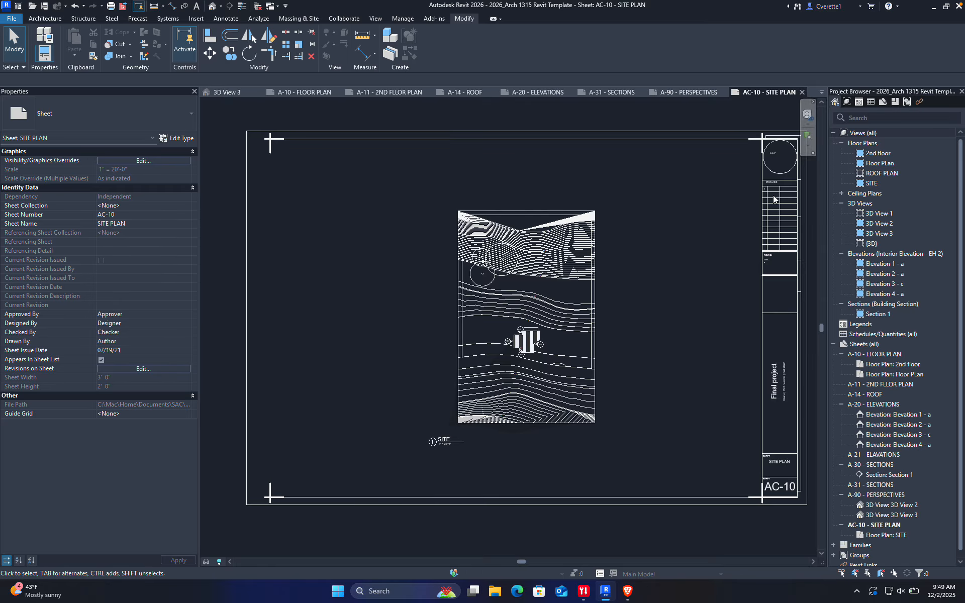
{"action": "double_click", "coordinate": [871, 243]}
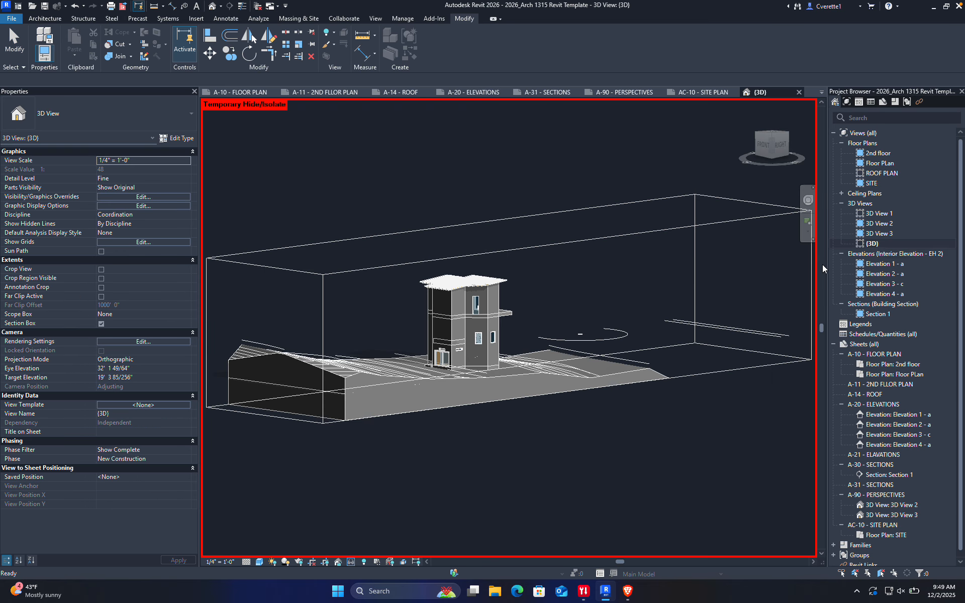
{"action": "scroll", "coordinate": [464, 290], "scroll_direction": "up", "scroll_amount": 5}
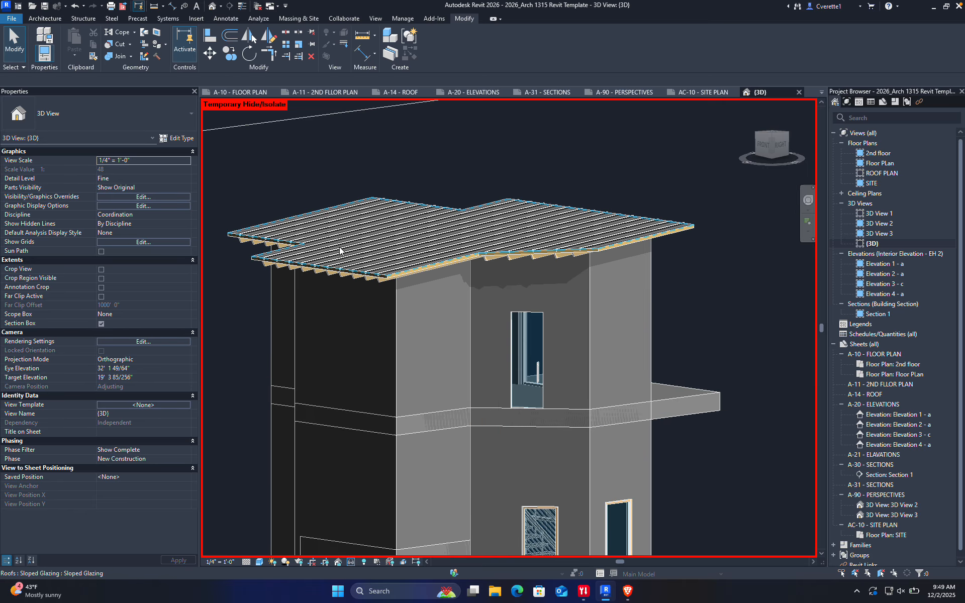
{"action": "middle_click_drag", "start_coordinate": [540, 287], "coordinate": [367, 255], "text": "shift"}
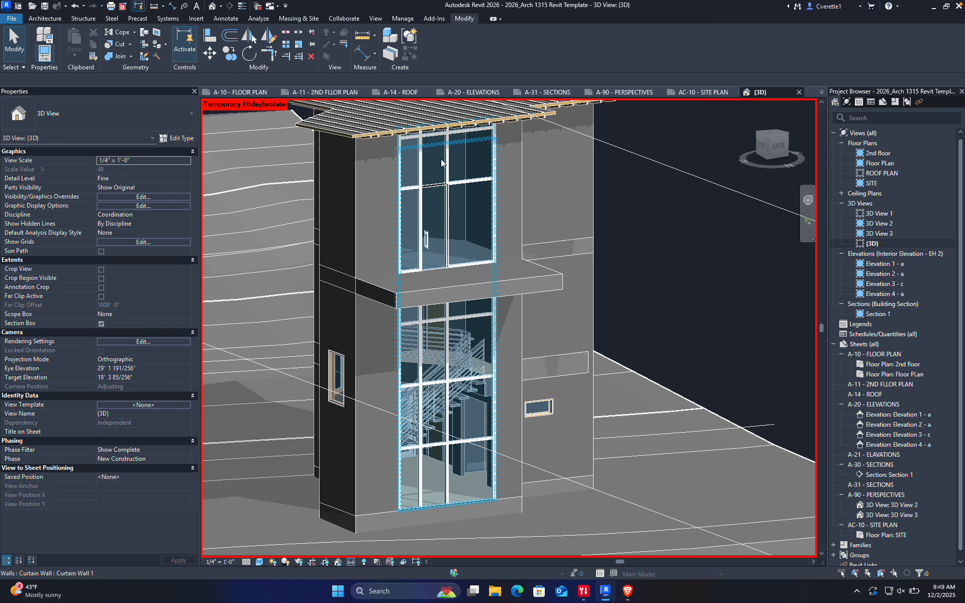
{"action": "scroll", "coordinate": [441, 454], "scroll_direction": "down", "scroll_amount": 5}
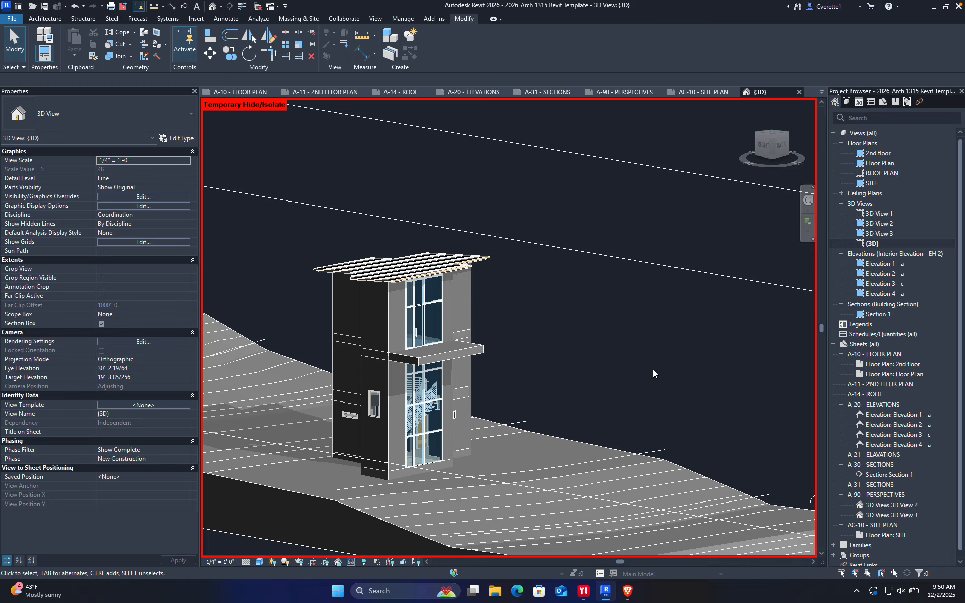
{"action": "scroll", "coordinate": [460, 340], "scroll_direction": "up", "scroll_amount": 5}
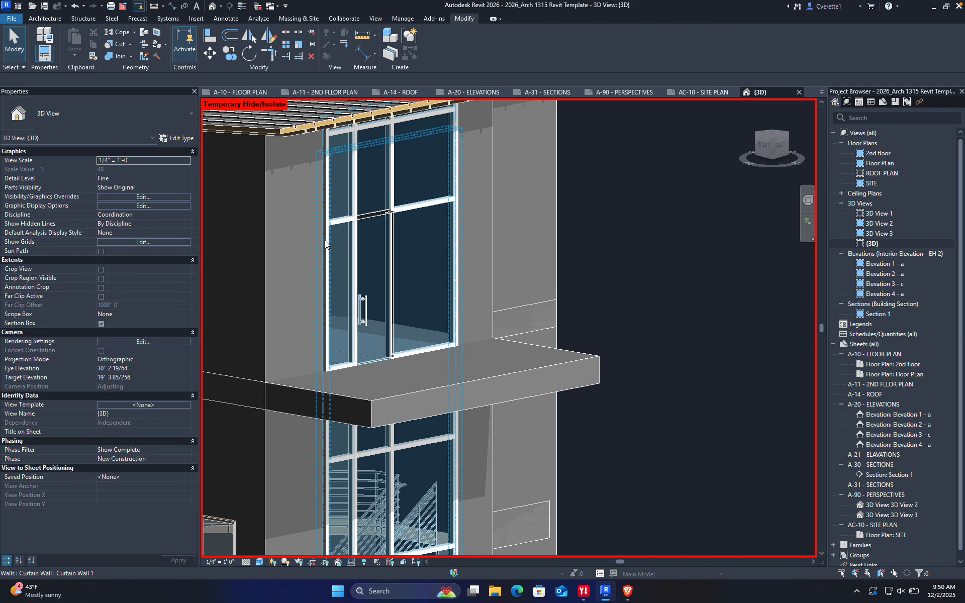
{"action": "scroll", "coordinate": [480, 225], "scroll_direction": "down", "scroll_amount": 5}
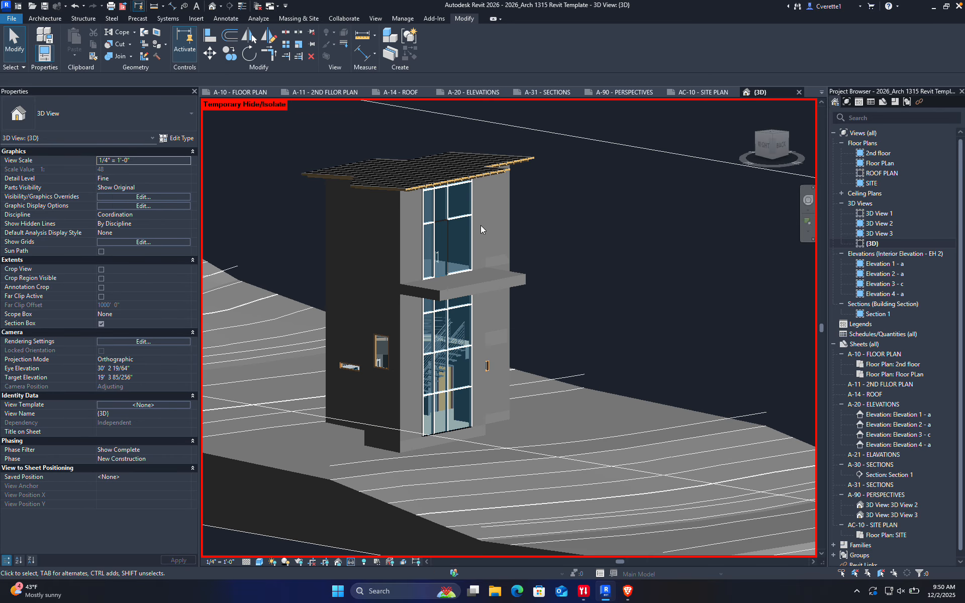
Examine the house and its sloping toposolid site from all sides in the {3D} view
{"action": "middle_click_drag", "start_coordinate": [481, 225], "coordinate": [653, 323], "text": "shift"}
{"action": "scroll", "coordinate": [565, 283], "scroll_direction": "down", "scroll_amount": 5}
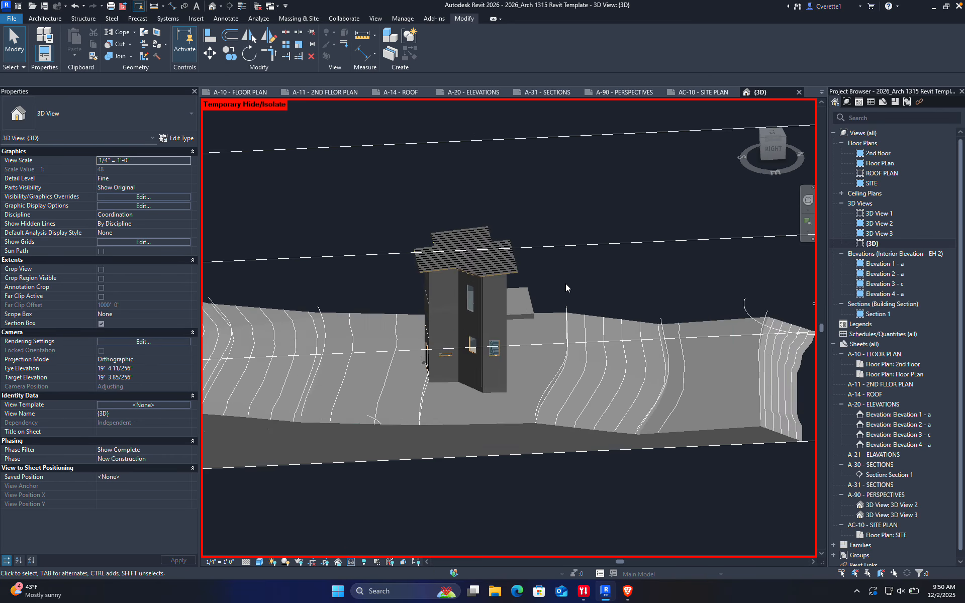
{"action": "middle_click_drag", "start_coordinate": [713, 449], "coordinate": [663, 416], "text": "shift"}
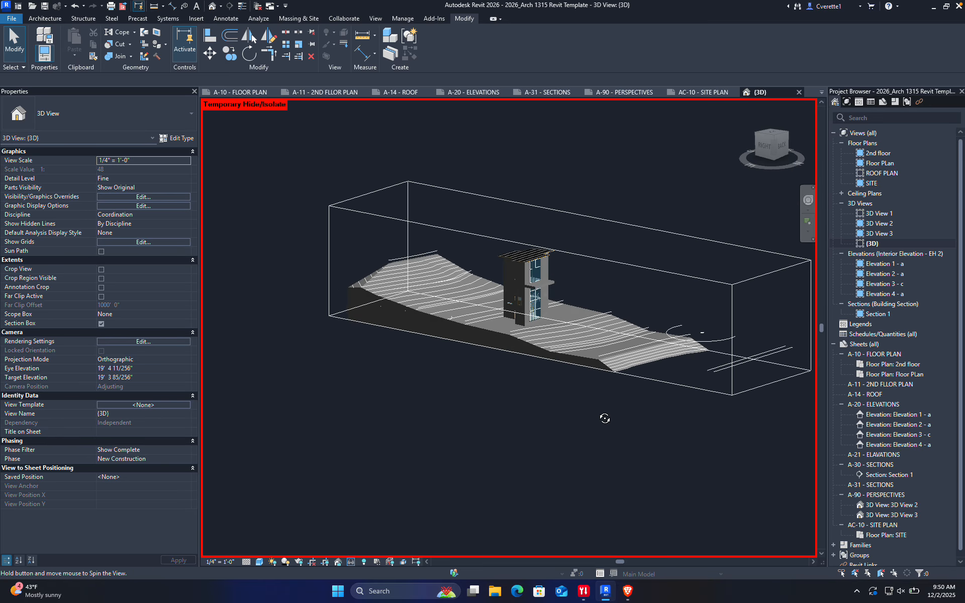
{"action": "scroll", "coordinate": [594, 315], "scroll_direction": "up", "scroll_amount": 5}
{"action": "scroll", "coordinate": [595, 315], "scroll_direction": "down", "scroll_amount": 4}
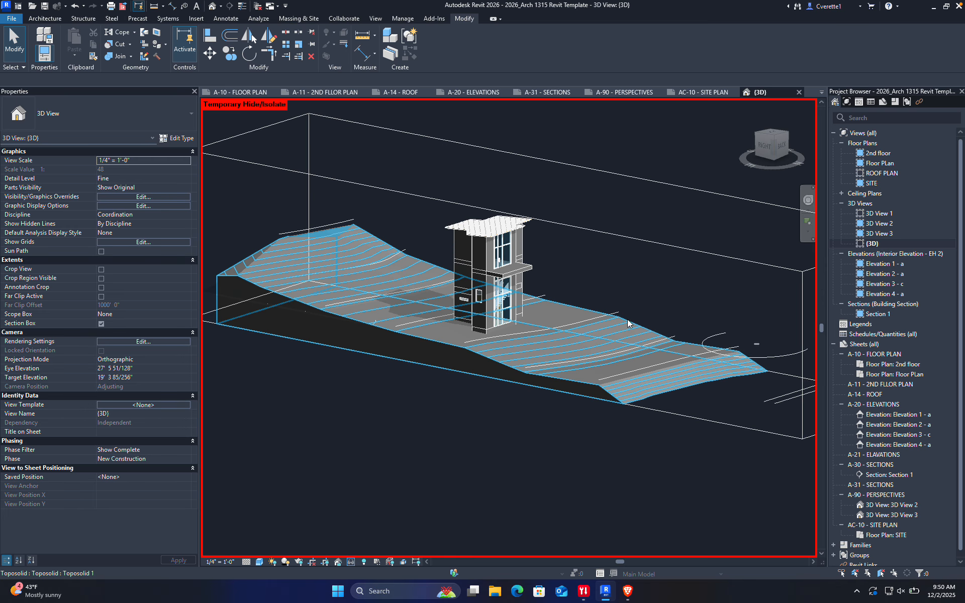
{"action": "middle_click_drag", "start_coordinate": [590, 312], "coordinate": [360, 349], "text": "shift"}
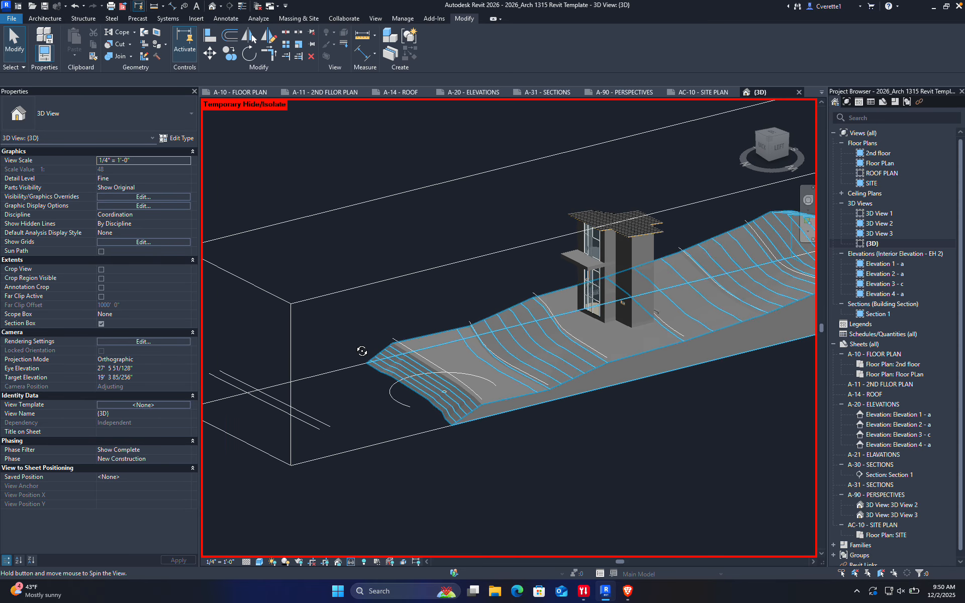
{"action": "scroll", "coordinate": [360, 348], "scroll_direction": "down", "scroll_amount": 3}
{"action": "mouse_move", "coordinate": [420, 349]}
{"action": "middle_mouse_down"}
{"action": "mouse_move", "coordinate": [366, 384]}
{"action": "mouse_move", "coordinate": [395, 389]}
{"action": "mouse_move", "coordinate": [425, 346]}
{"action": "middle_mouse_up"}
{"action": "scroll", "coordinate": [366, 384], "scroll_direction": "up", "scroll_amount": 3}
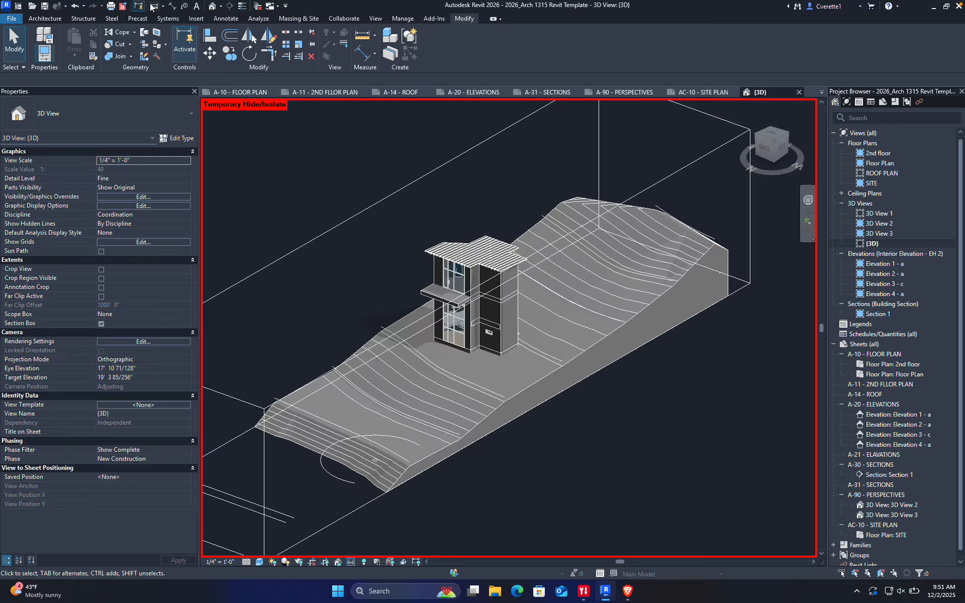
Start the Truss tool and agree to load a structural truss family, bringing up the family library
{"action": "left_click", "coordinate": [83, 18]}
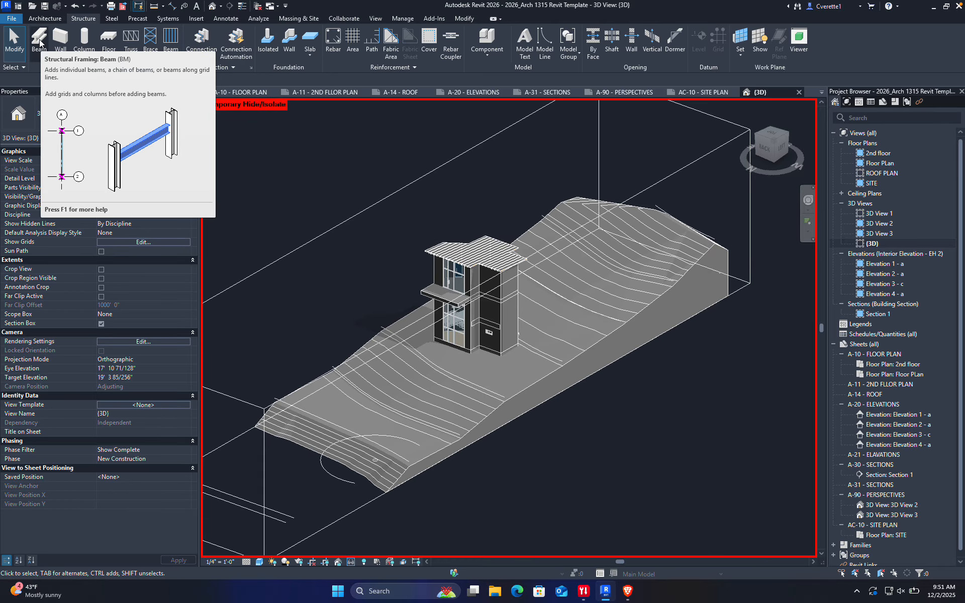
{"action": "left_click", "coordinate": [132, 41]}
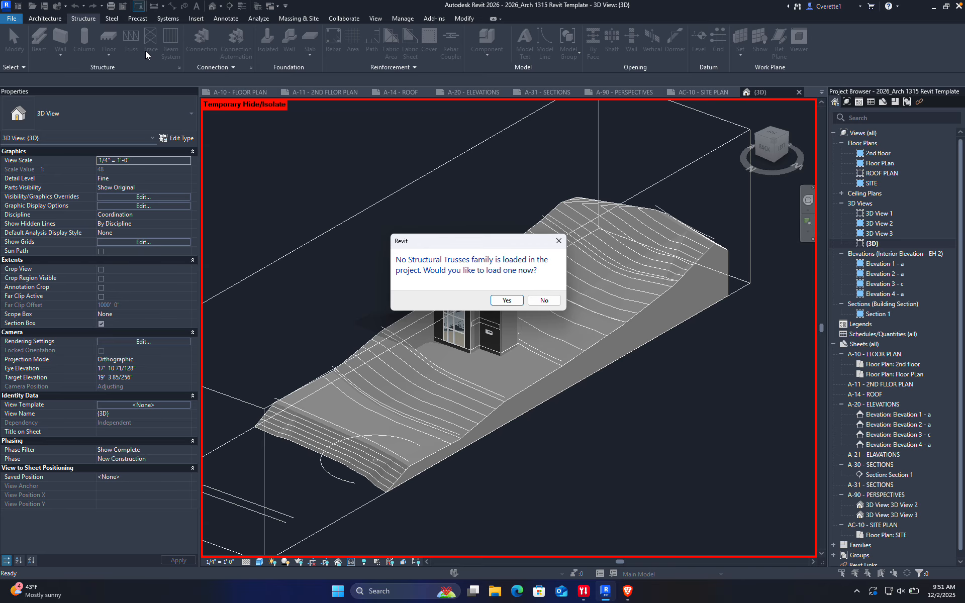
{"action": "left_click", "coordinate": [504, 300]}
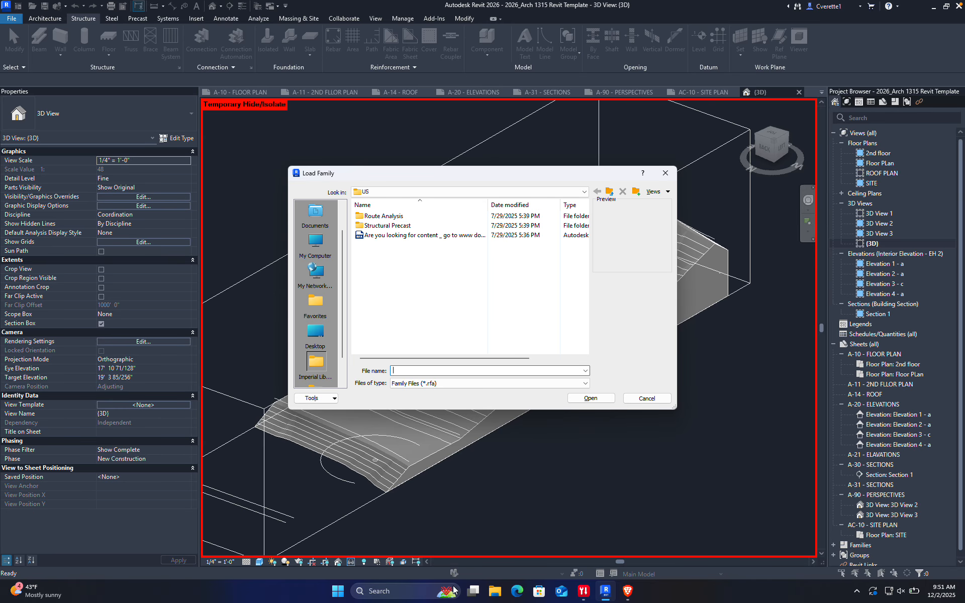
Switch to the Brave browser and search the web for "bimobject" in a new tab
{"action": "mouse_move", "coordinate": [586, 596]}
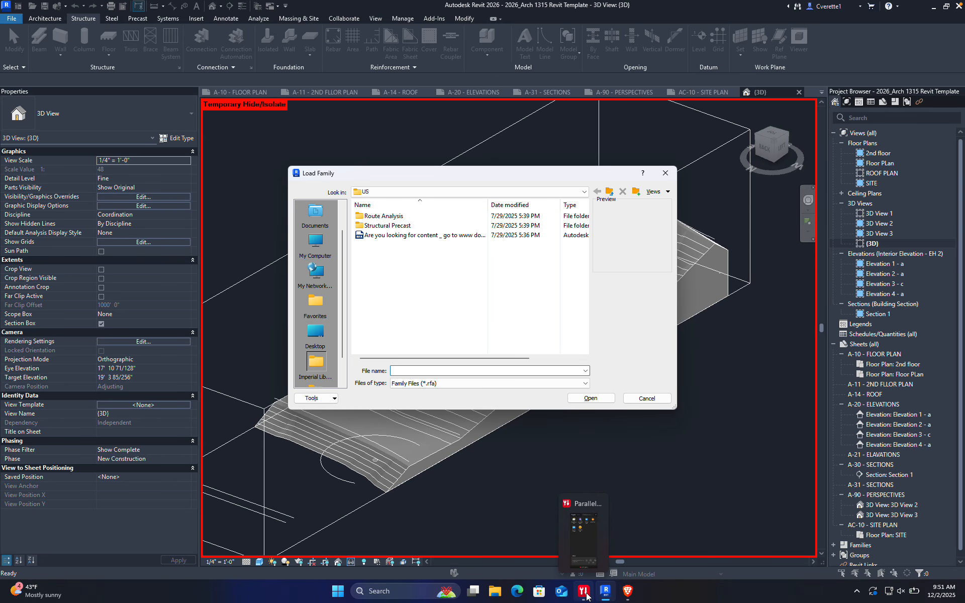
{"action": "left_click", "coordinate": [627, 591]}
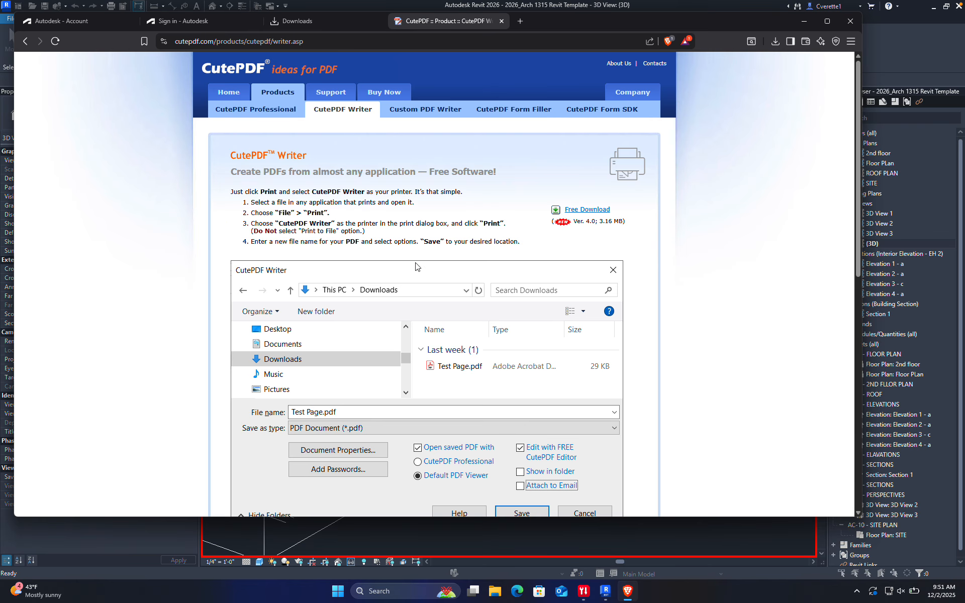
{"action": "left_click", "coordinate": [518, 22]}
{"action": "type", "text": "bimo"}
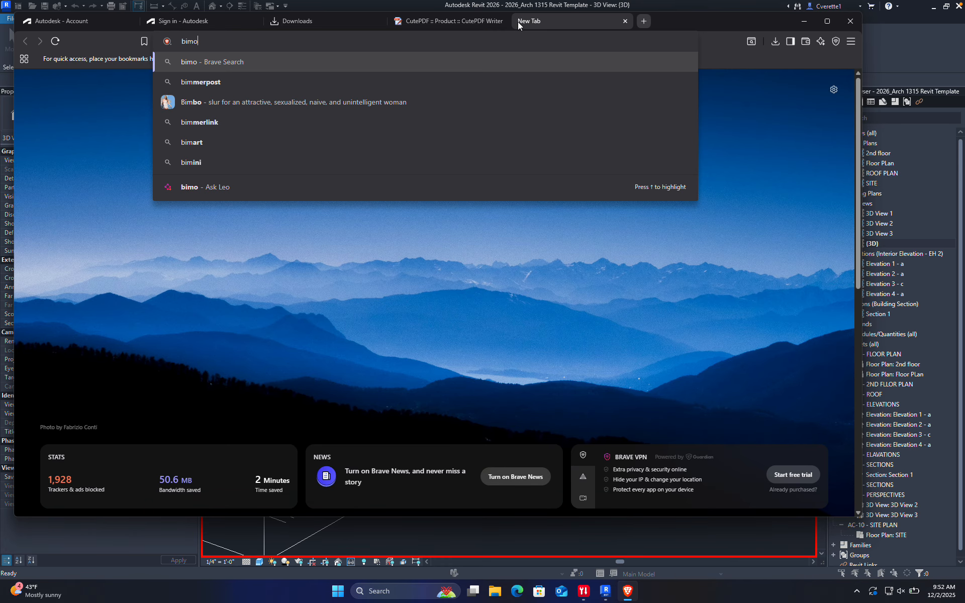
{"action": "type", "text": "bject"}
{"action": "key", "text": "Return"}
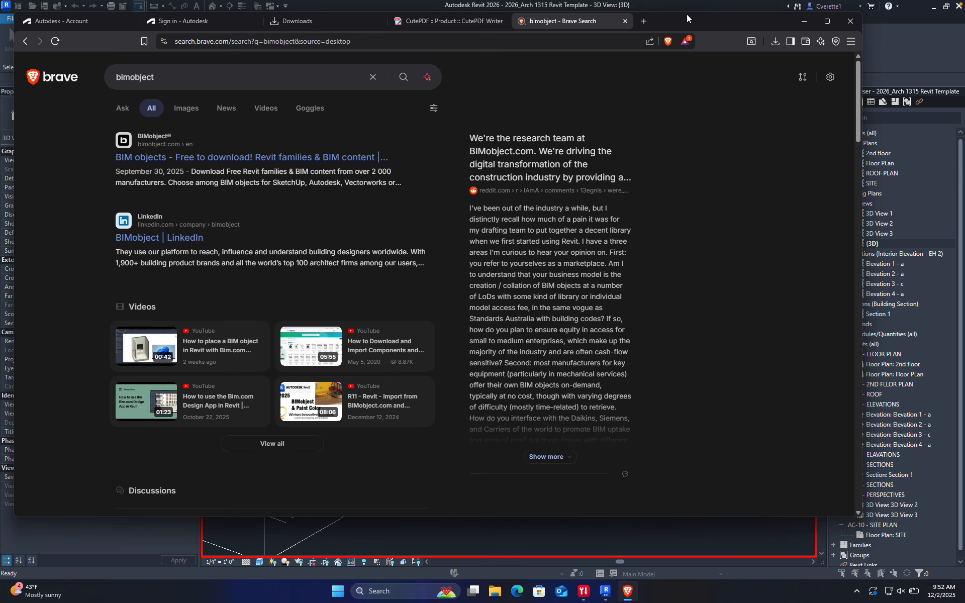
Enter "revit stru" as a search in another new tab, return to Revit, and cancel loading the truss family
{"action": "left_click", "coordinate": [645, 21]}
{"action": "type", "text": "revi"}
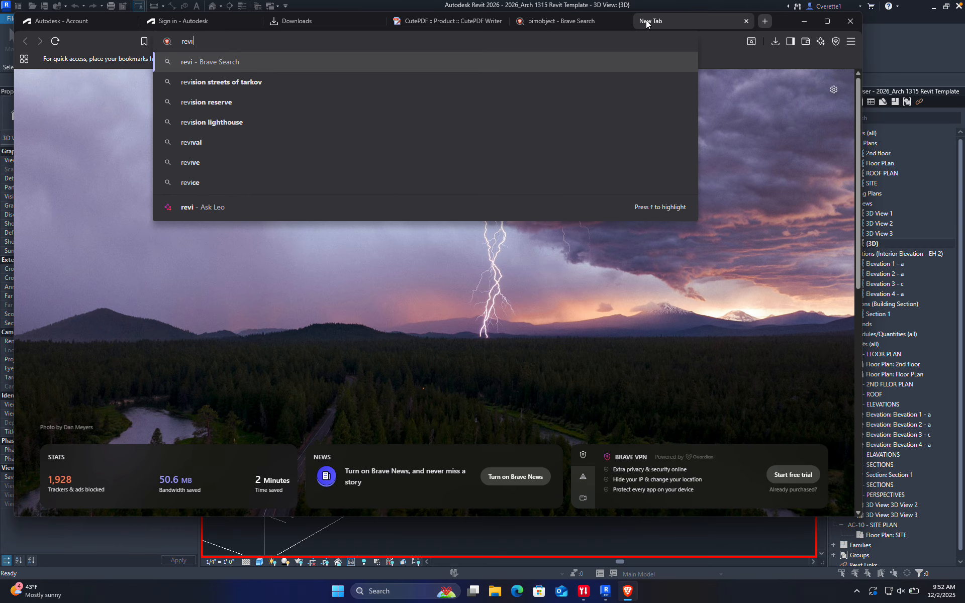
{"action": "type", "text": "t stru"}
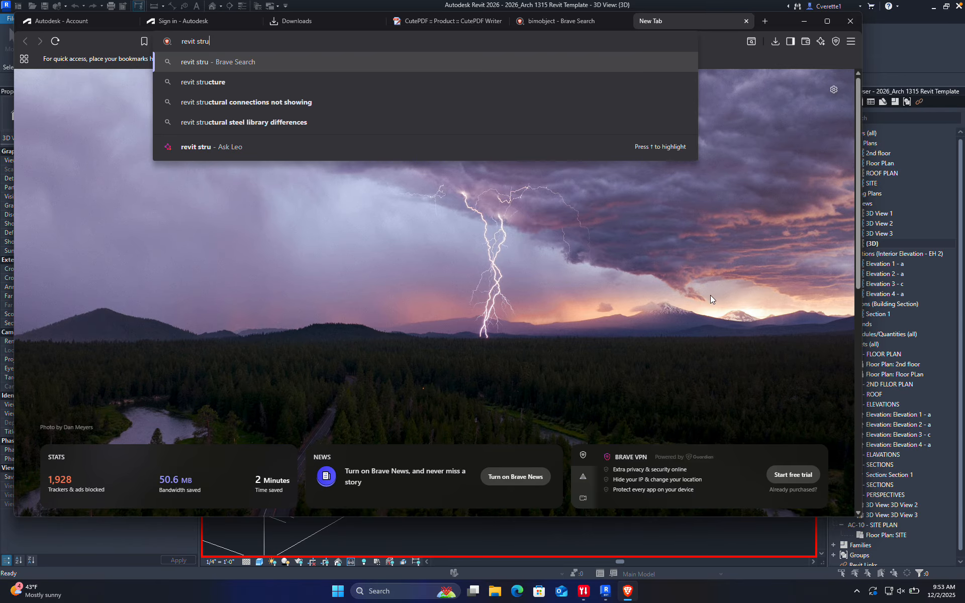
{"action": "left_click", "coordinate": [530, 538]}
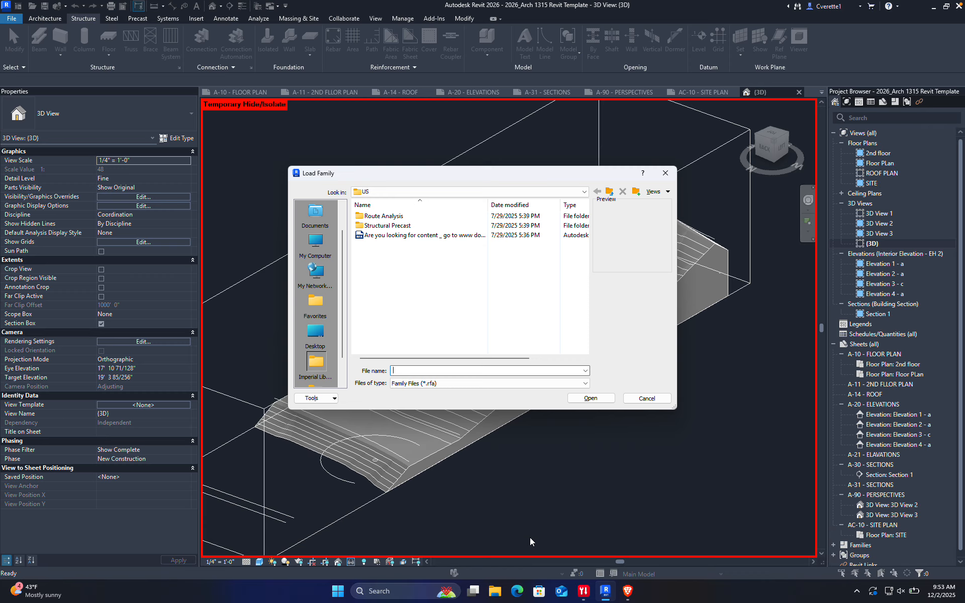
{"action": "left_click", "coordinate": [655, 397]}
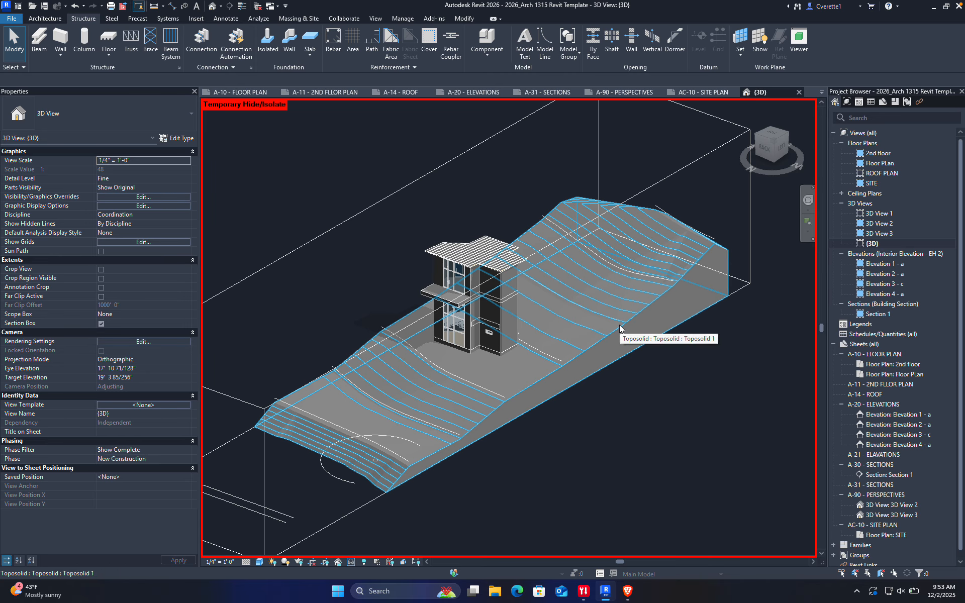
{"action": "right_click", "coordinate": [883, 156]}
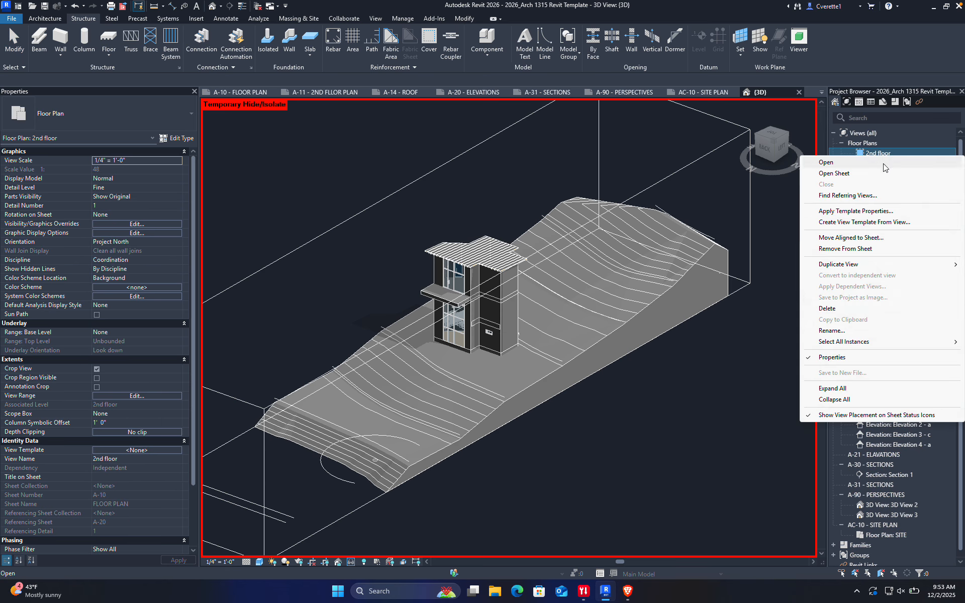
{"action": "left_click", "coordinate": [844, 334]}
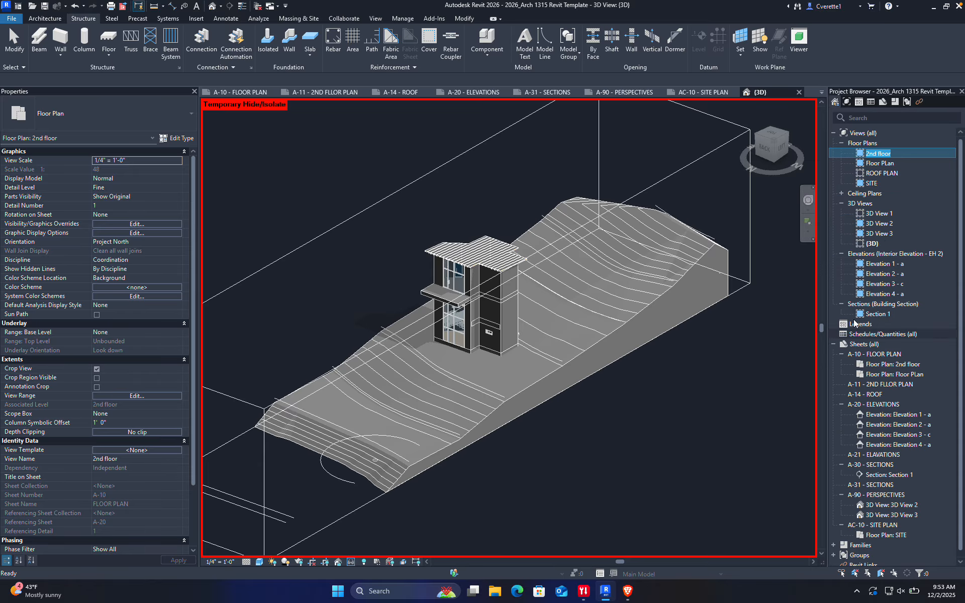
{"action": "left_click", "coordinate": [877, 155]}
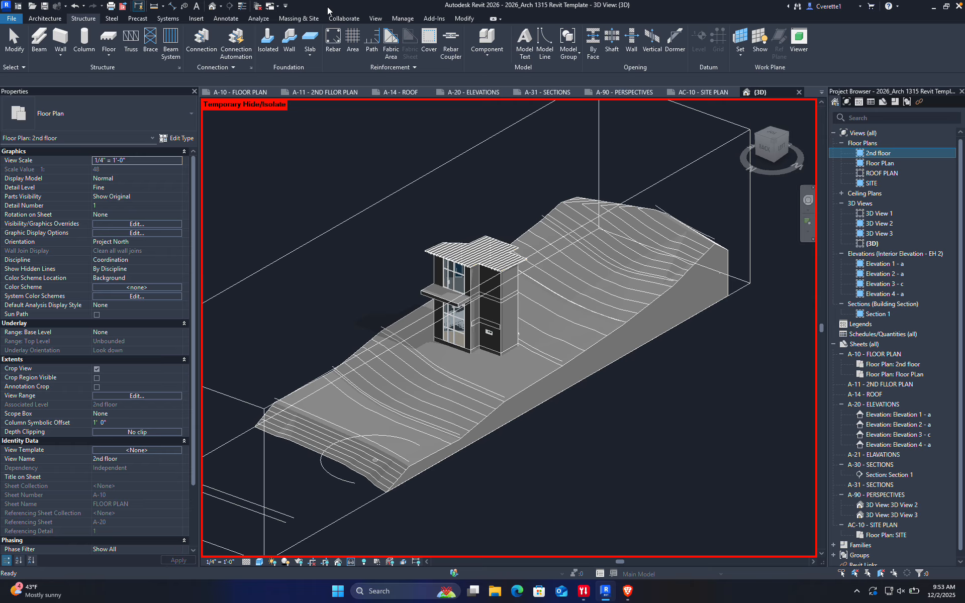
Start creating a new floor plan view for the 3rd floor level and cancel the dialog
{"action": "left_click", "coordinate": [375, 18]}
{"action": "left_click", "coordinate": [422, 49]}
{"action": "left_click", "coordinate": [438, 72]}
{"action": "left_click", "coordinate": [433, 252]}
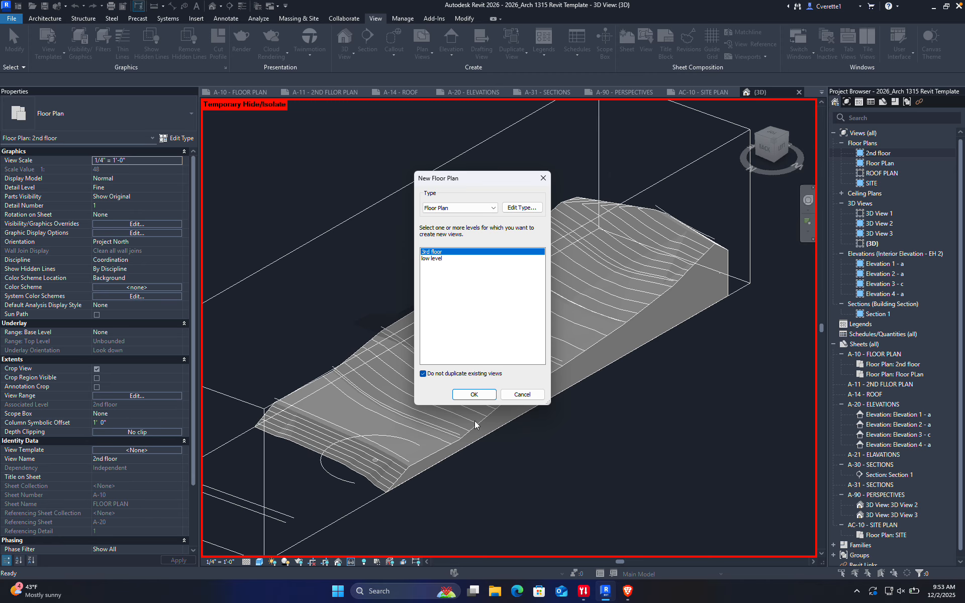
{"action": "left_click", "coordinate": [523, 395]}
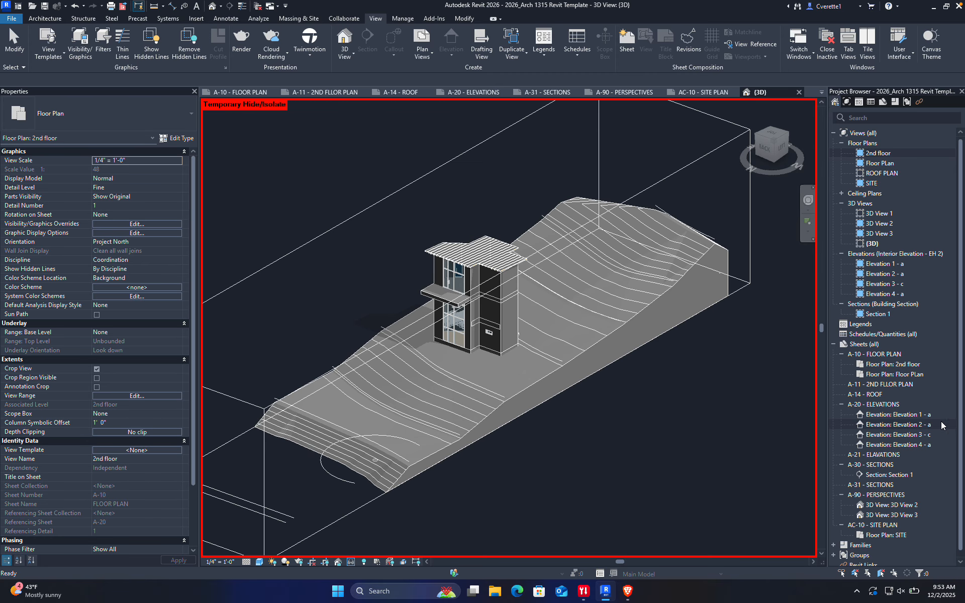
Open the Elevation 2 - a view and draw a new level about 19' 6" above the 2nd floor level
{"action": "double_click", "coordinate": [884, 276]}
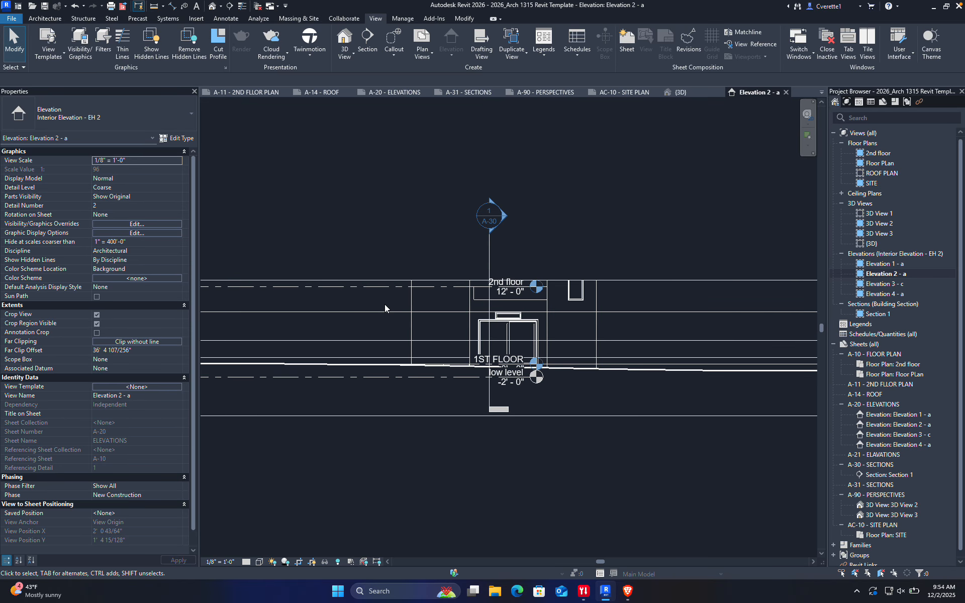
{"action": "scroll", "coordinate": [388, 304], "scroll_direction": "down", "scroll_amount": 5}
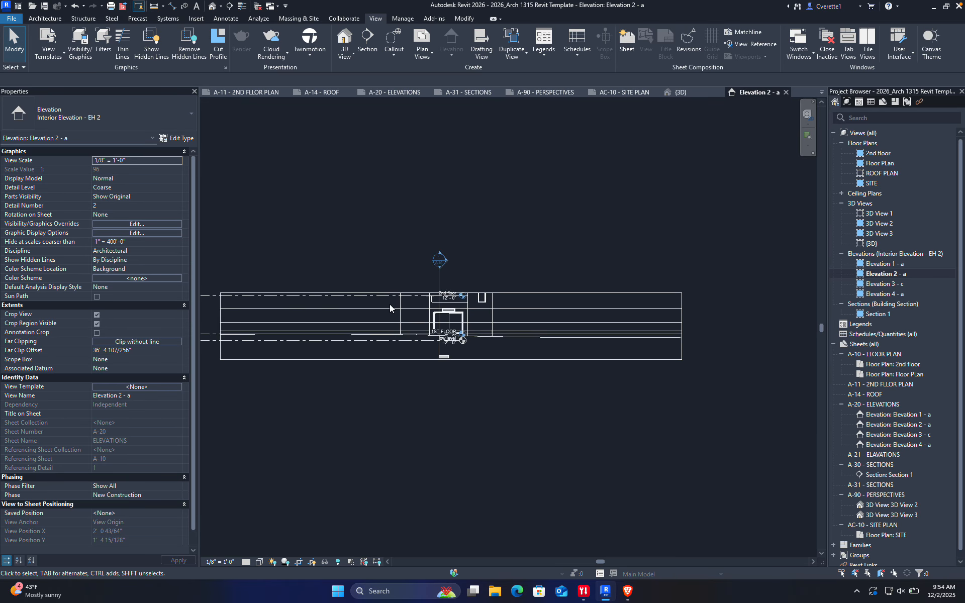
{"action": "left_click", "coordinate": [44, 18]}
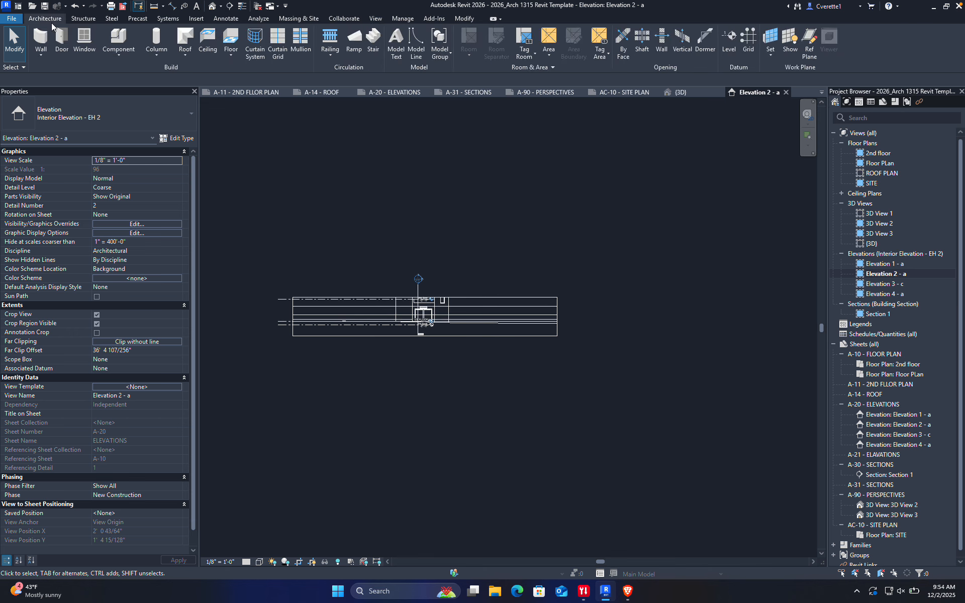
{"action": "left_click", "coordinate": [728, 50]}
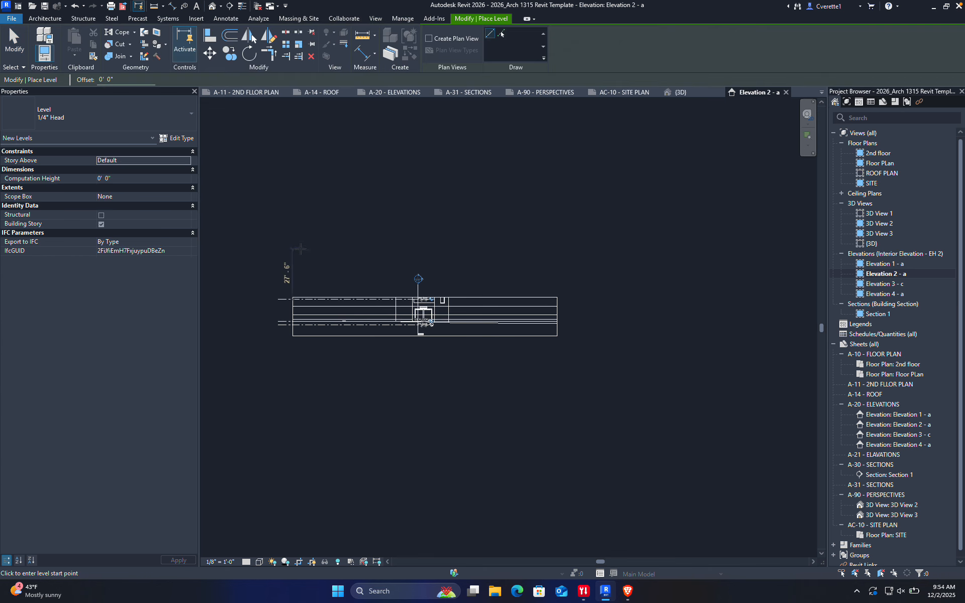
{"action": "left_click", "coordinate": [512, 259]}
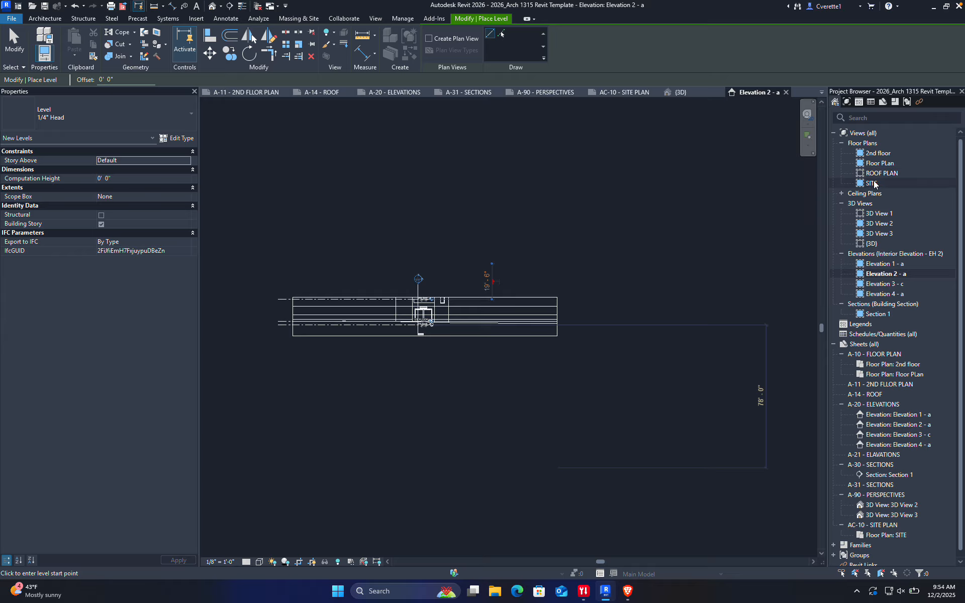
Start a new floor plan view to check which levels are available for it, and cancel without creating a view
{"action": "left_click", "coordinate": [374, 20]}
{"action": "left_click", "coordinate": [421, 56]}
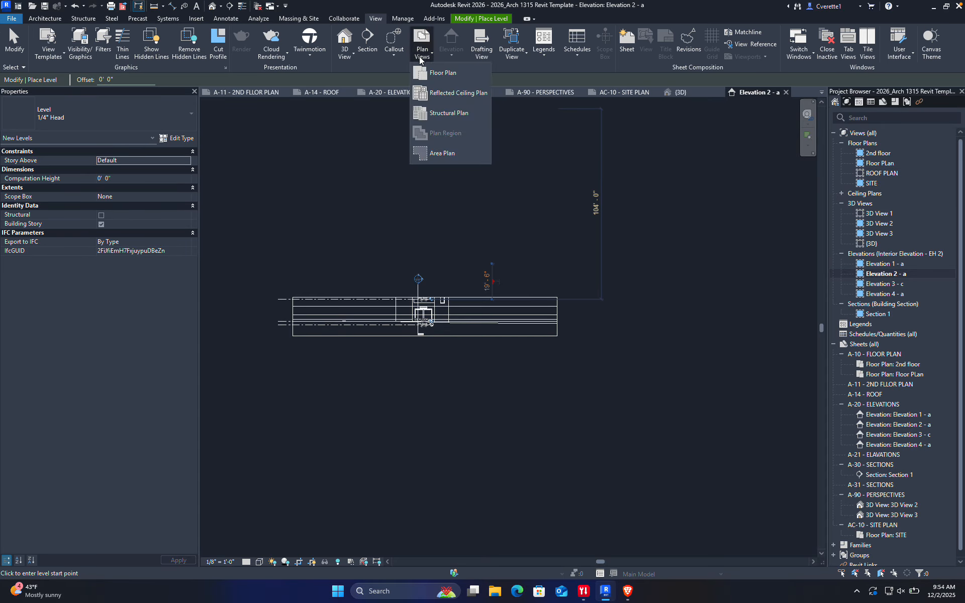
{"action": "left_click", "coordinate": [442, 73]}
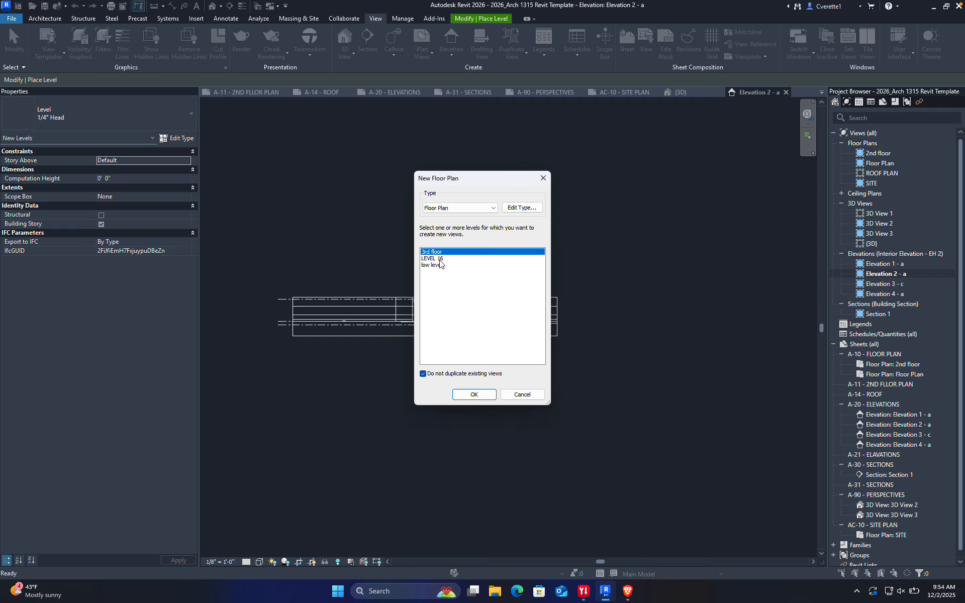
{"action": "left_click", "coordinate": [495, 395]}
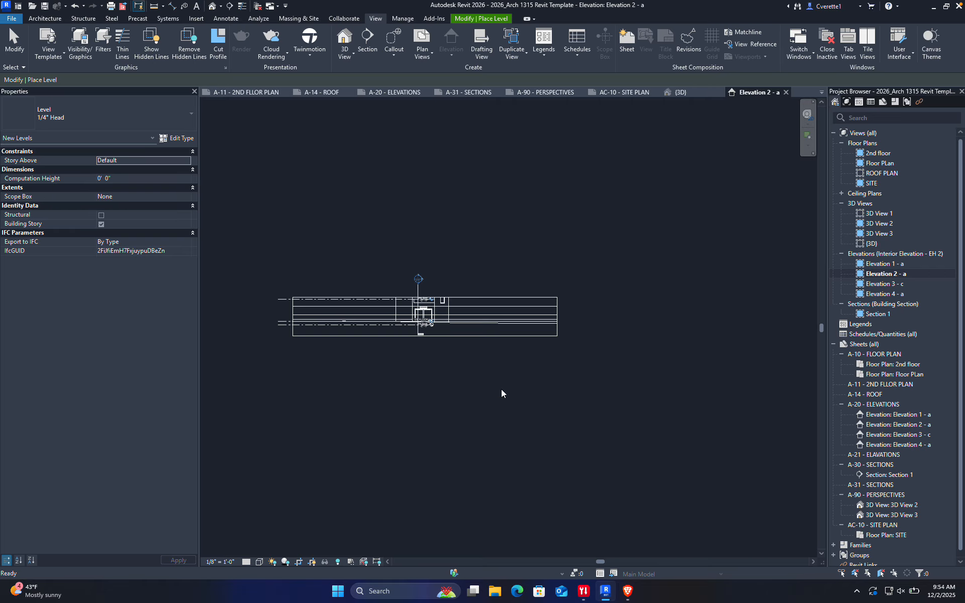